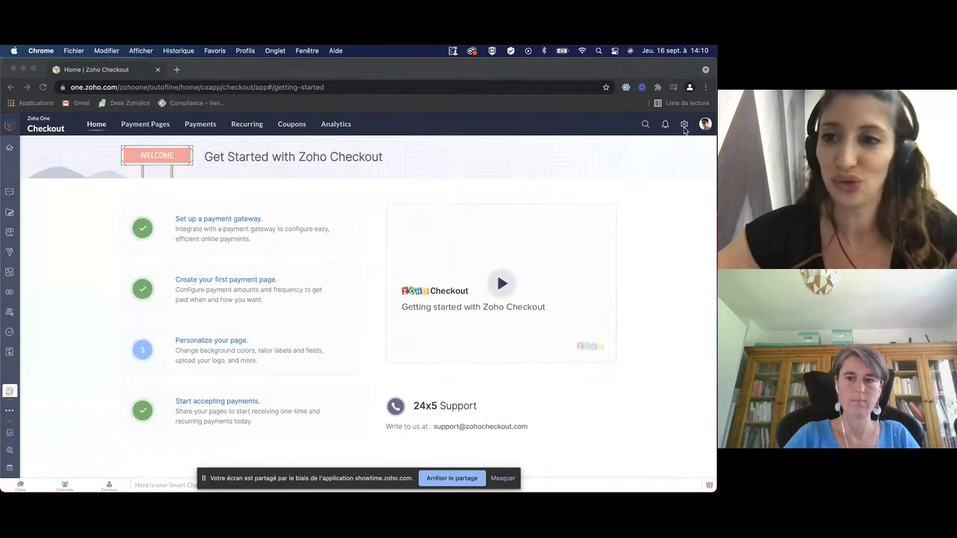
Open the Checkout settings and review the organization profile, including its logo, address and currency fields
{"action": "left_click", "coordinate": [684, 128]}
{"action": "left_click", "coordinate": [683, 125]}
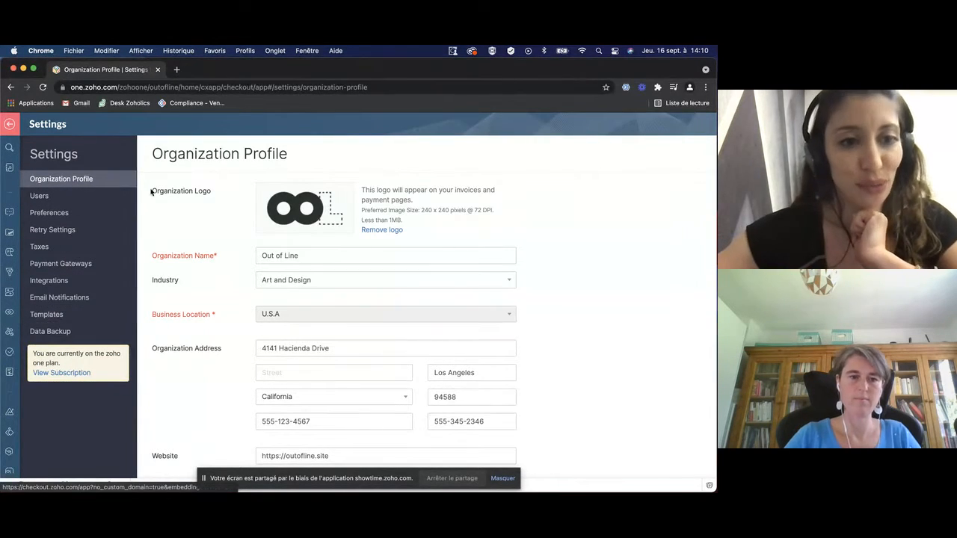
{"action": "scroll", "coordinate": [286, 268], "scroll_direction": "down", "scroll_amount": 3}
{"action": "scroll", "coordinate": [239, 247], "scroll_direction": "up", "scroll_amount": 2}
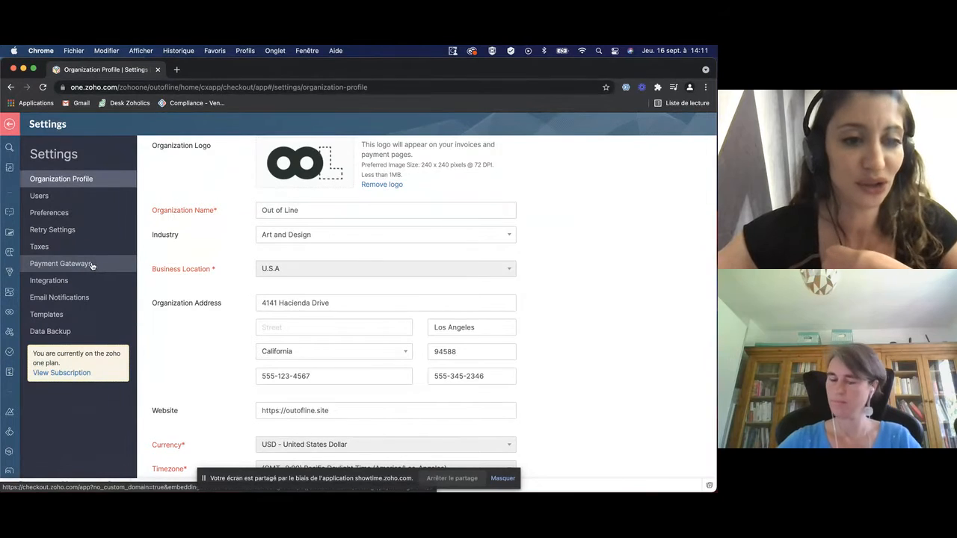
Review the payment gateways that can be connected or configured in the settings
{"action": "left_click", "coordinate": [60, 263]}
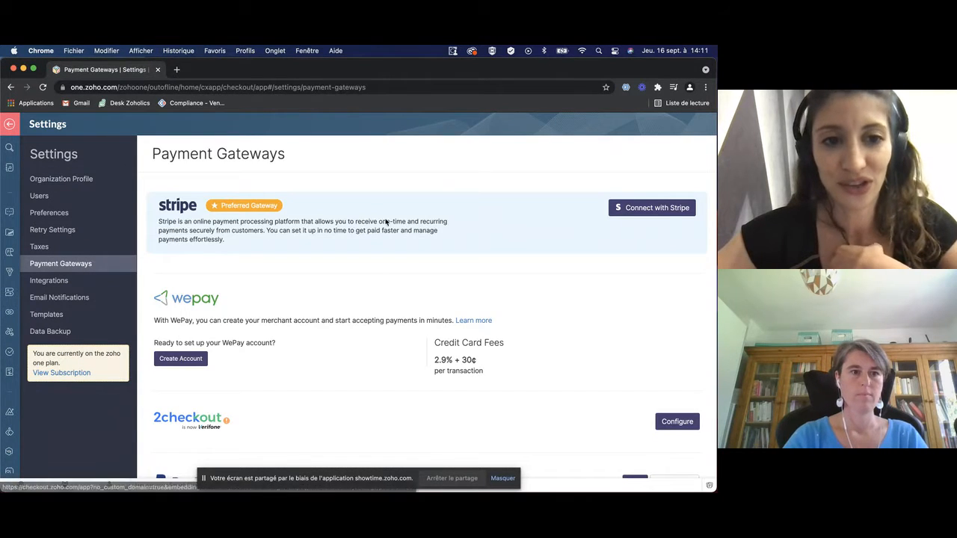
{"action": "scroll", "coordinate": [401, 250], "scroll_direction": "down", "scroll_amount": 3}
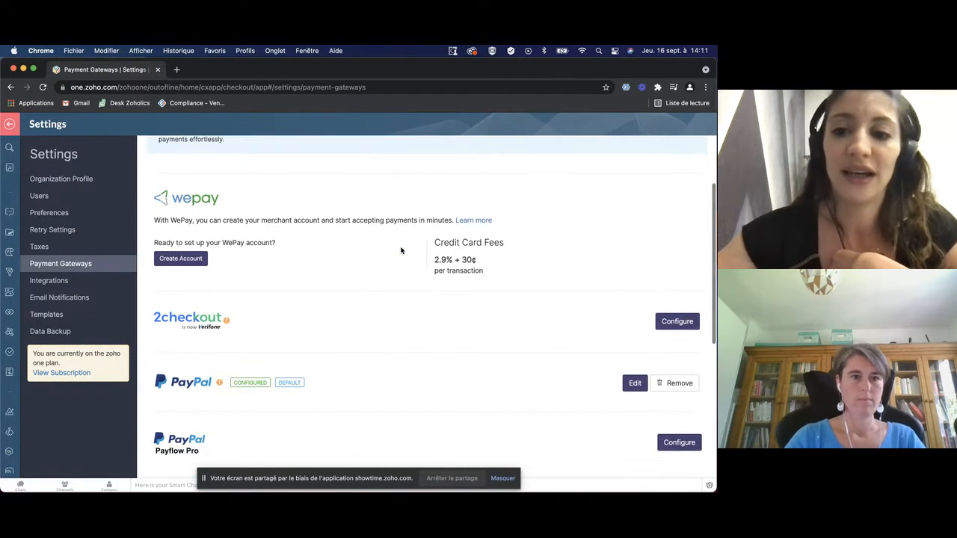
{"action": "scroll", "coordinate": [401, 251], "scroll_direction": "down", "scroll_amount": 3}
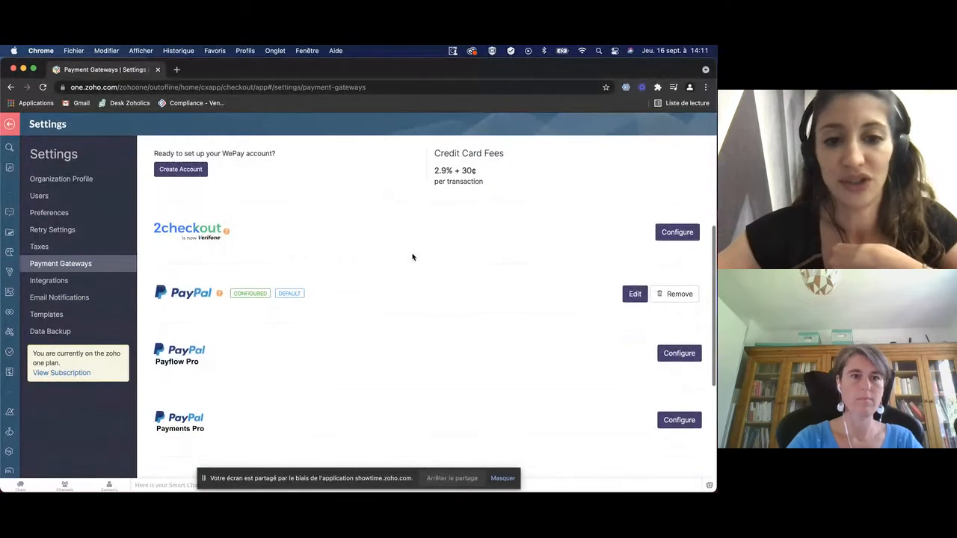
{"action": "scroll", "coordinate": [463, 383], "scroll_direction": "down", "scroll_amount": 6}
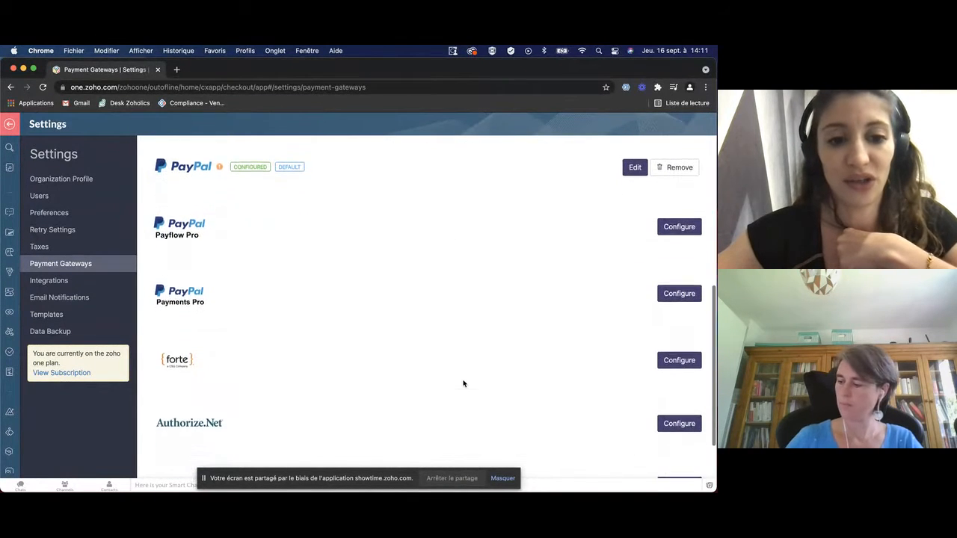
{"action": "scroll", "coordinate": [463, 384], "scroll_direction": "up", "scroll_amount": 12}
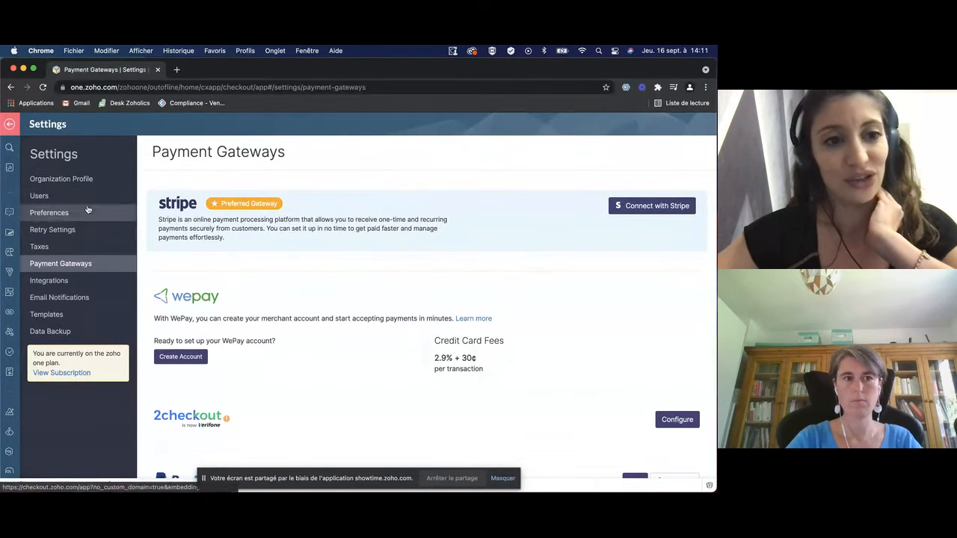
Leave the settings and open the Soutenez-nous payment page for editing
{"action": "left_click", "coordinate": [9, 125]}
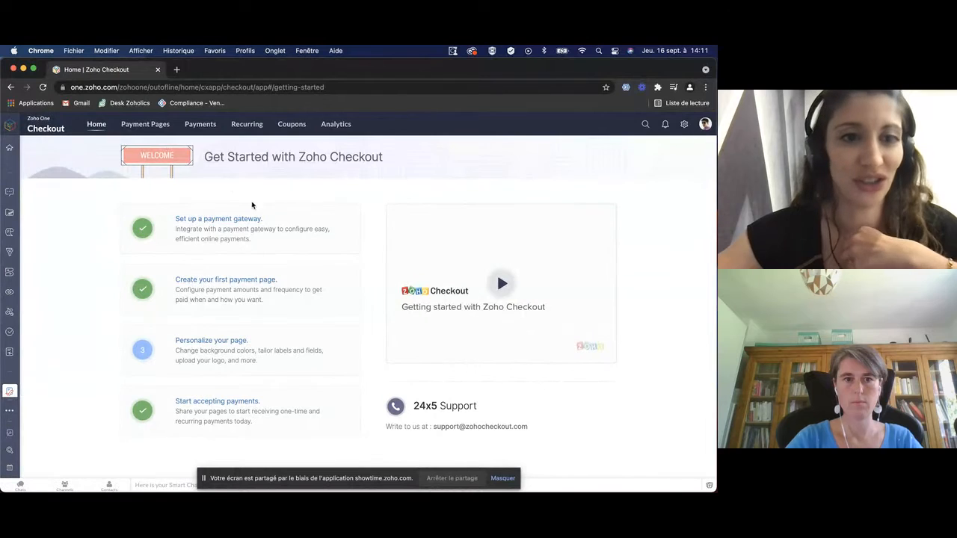
{"action": "left_click", "coordinate": [162, 126]}
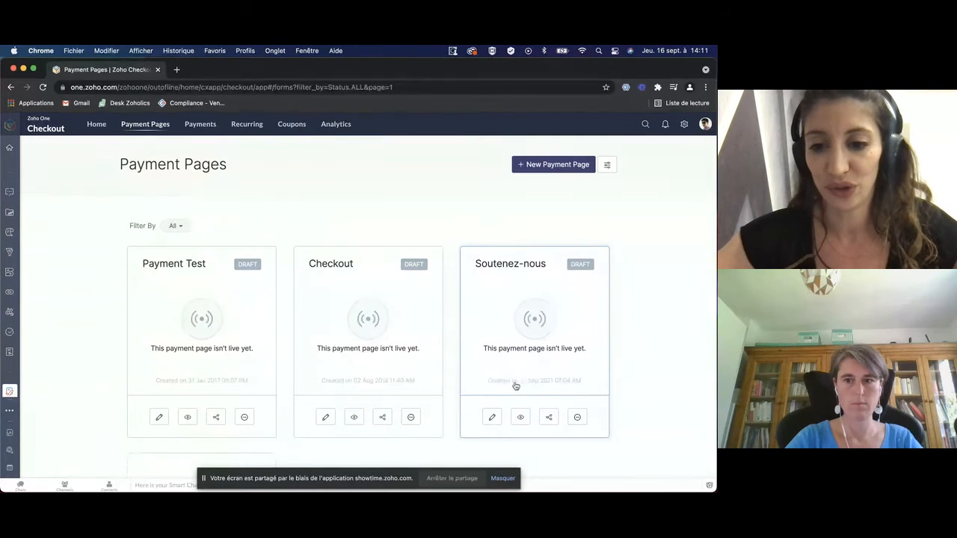
{"action": "left_click", "coordinate": [492, 416]}
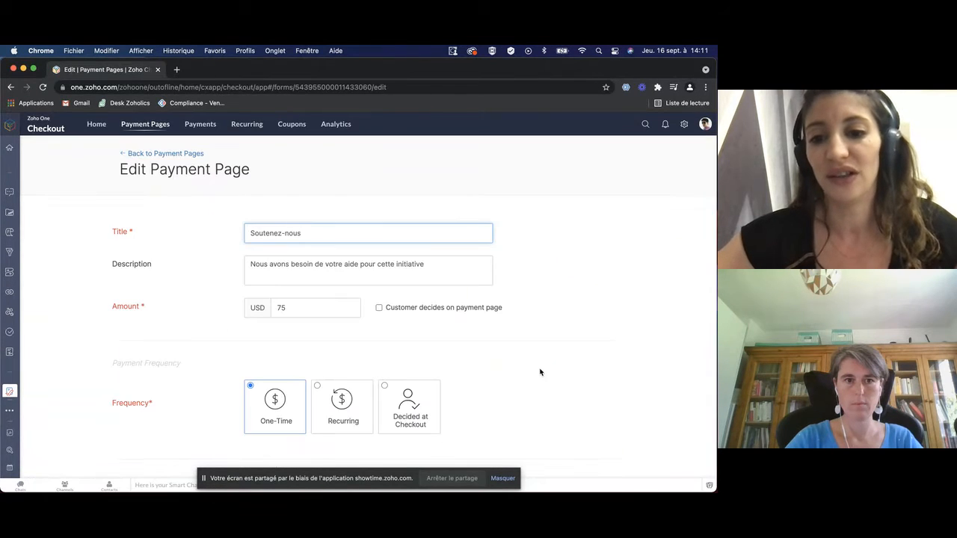
{"action": "scroll", "coordinate": [540, 372], "scroll_direction": "down", "scroll_amount": 2}
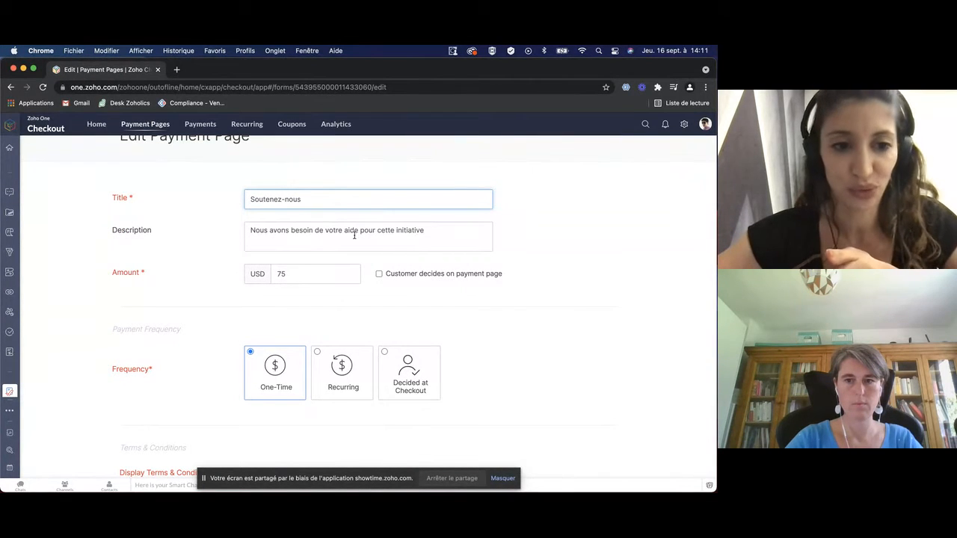
{"action": "scroll", "coordinate": [378, 301], "scroll_direction": "down", "scroll_amount": 2}
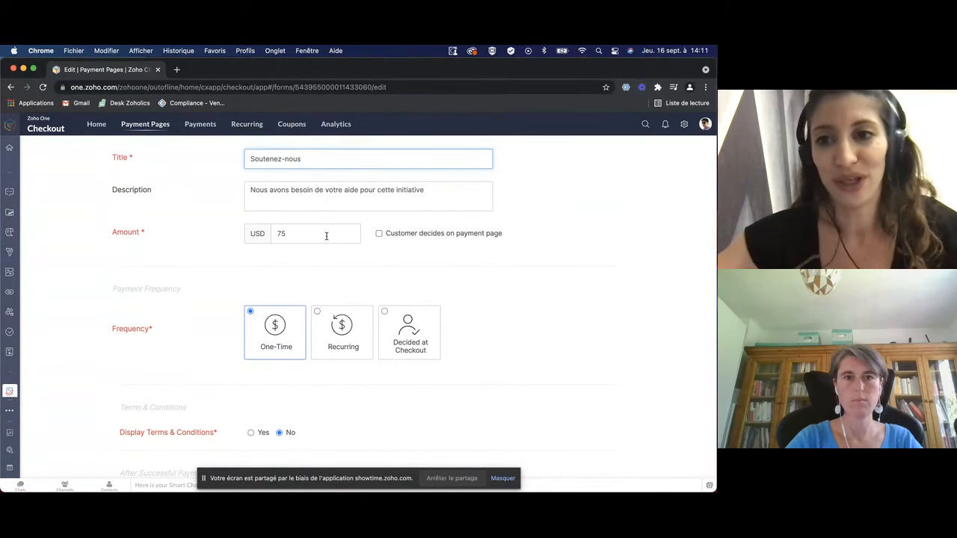
Try letting the customer decide the amount on the payment page, and restore a fixed amount of 75 USD
{"action": "left_click", "coordinate": [379, 234]}
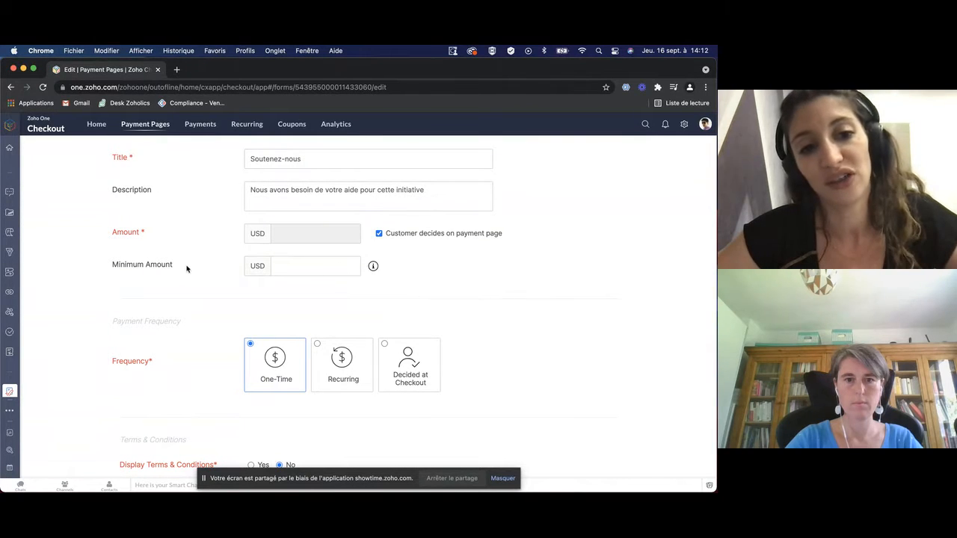
{"action": "left_click", "coordinate": [379, 233]}
{"action": "left_click", "coordinate": [338, 234]}
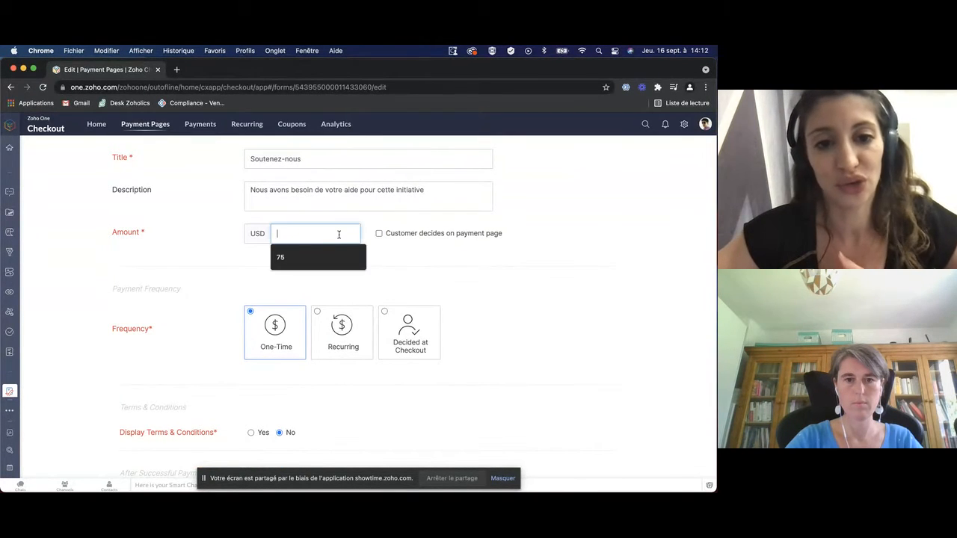
{"action": "left_click", "coordinate": [289, 257]}
Try the Recurring payment frequency and examine its billing interval options, leaving the interval at Weekly
{"action": "scroll", "coordinate": [429, 276], "scroll_direction": "down", "scroll_amount": 2}
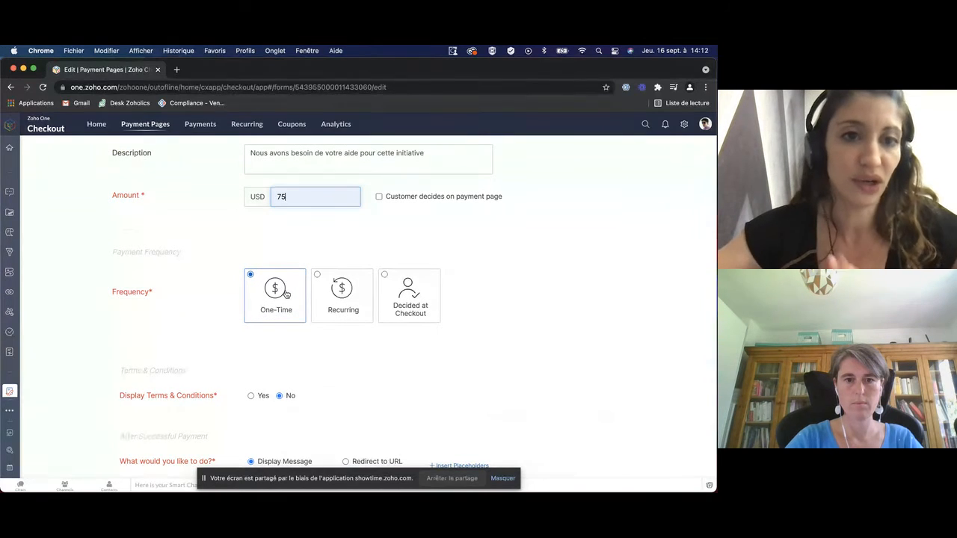
{"action": "left_click", "coordinate": [326, 282]}
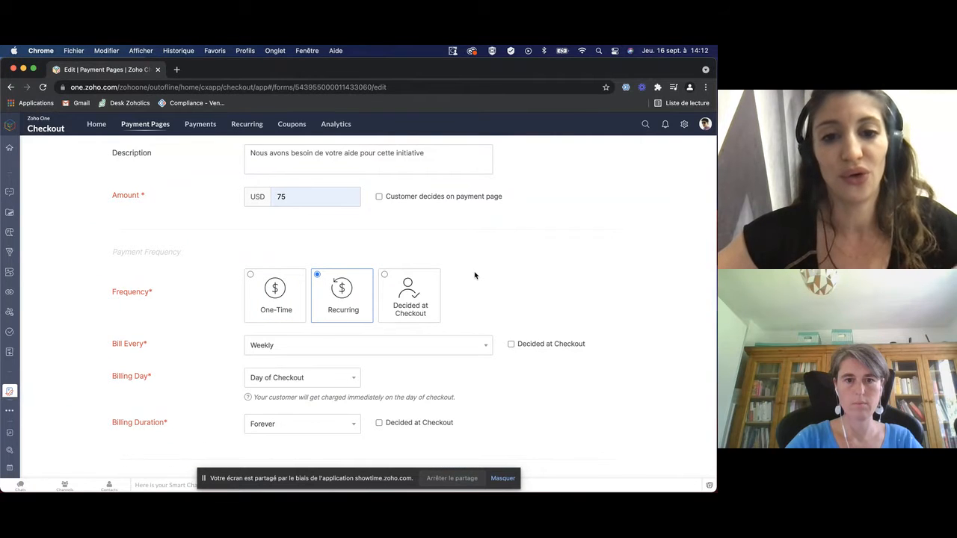
{"action": "scroll", "coordinate": [468, 273], "scroll_direction": "down", "scroll_amount": 3}
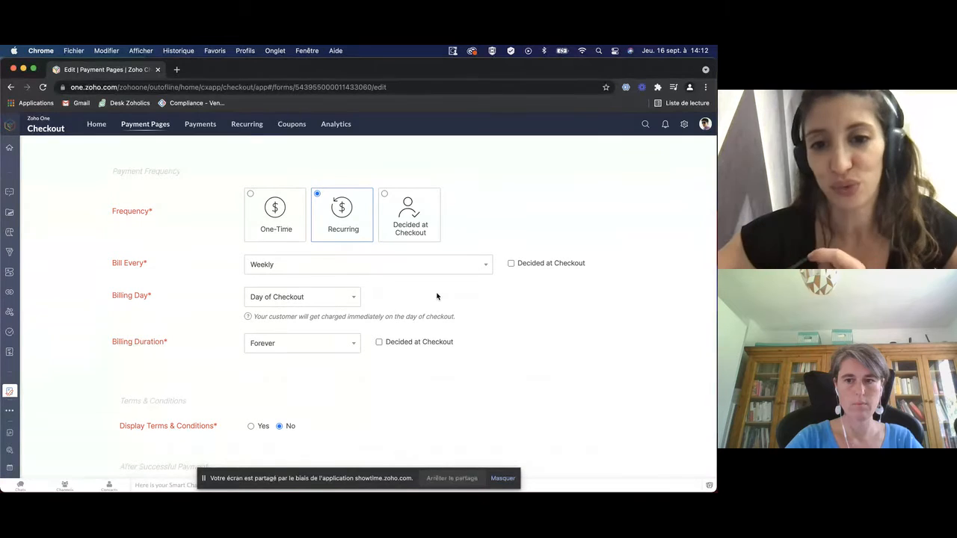
{"action": "left_click", "coordinate": [486, 266]}
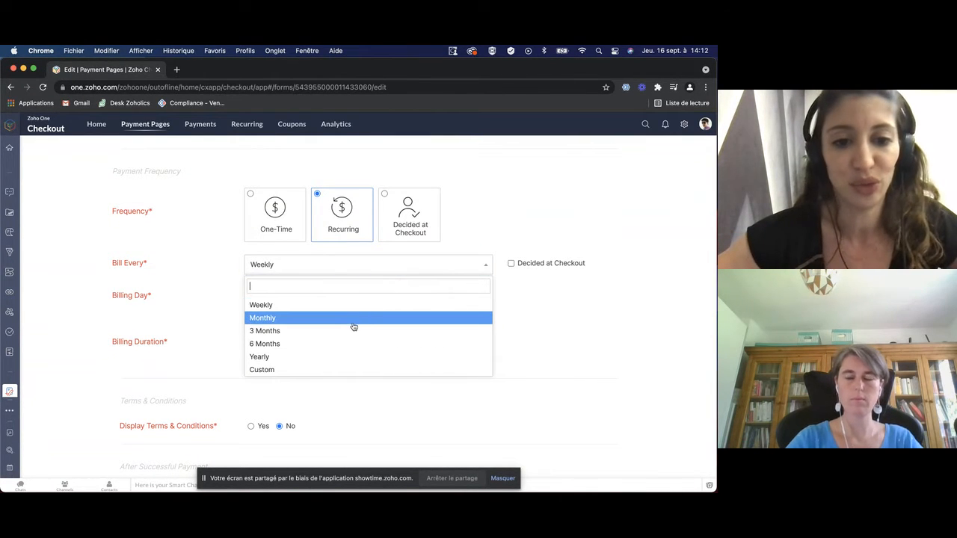
{"action": "left_click", "coordinate": [478, 238]}
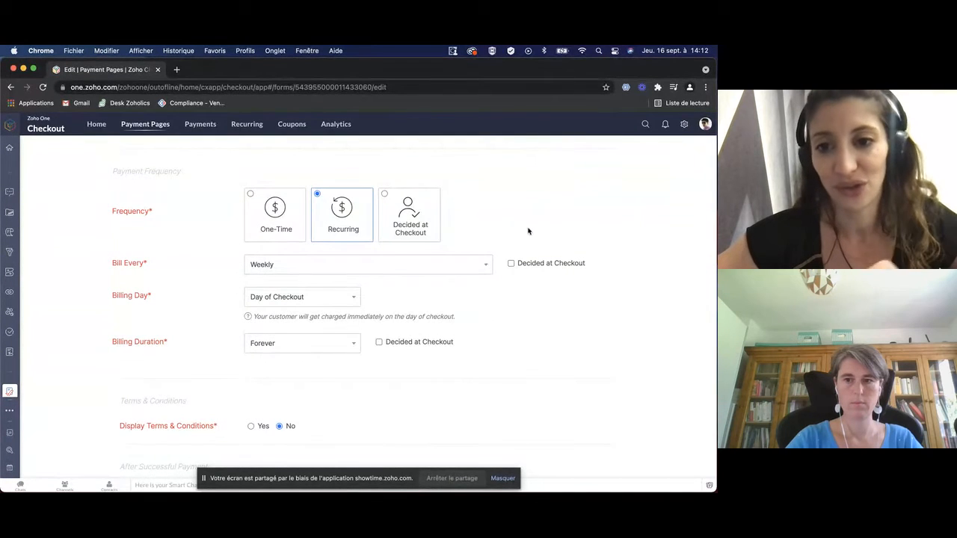
{"action": "left_click", "coordinate": [533, 266]}
{"action": "left_click", "coordinate": [533, 266]}
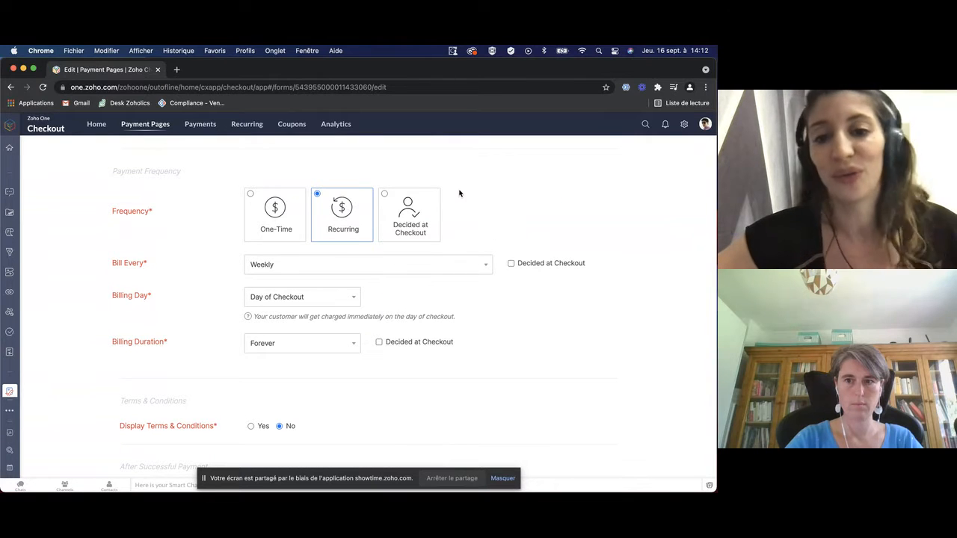
Try the Decided at Checkout payment frequency, and set the frequency back to One-Time
{"action": "left_click", "coordinate": [391, 198]}
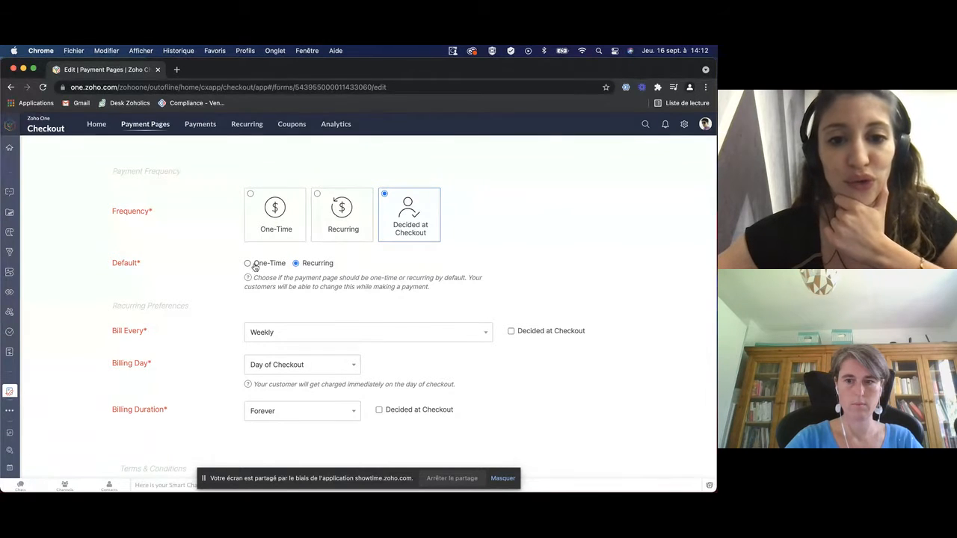
{"action": "scroll", "coordinate": [382, 286], "scroll_direction": "down", "scroll_amount": 1}
{"action": "scroll", "coordinate": [382, 289], "scroll_direction": "up", "scroll_amount": 1}
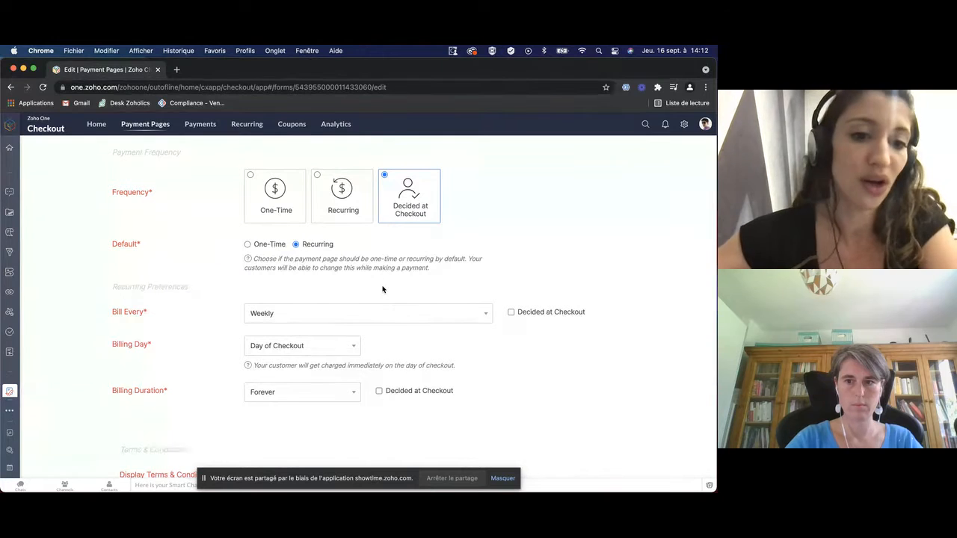
{"action": "left_click", "coordinate": [262, 210]}
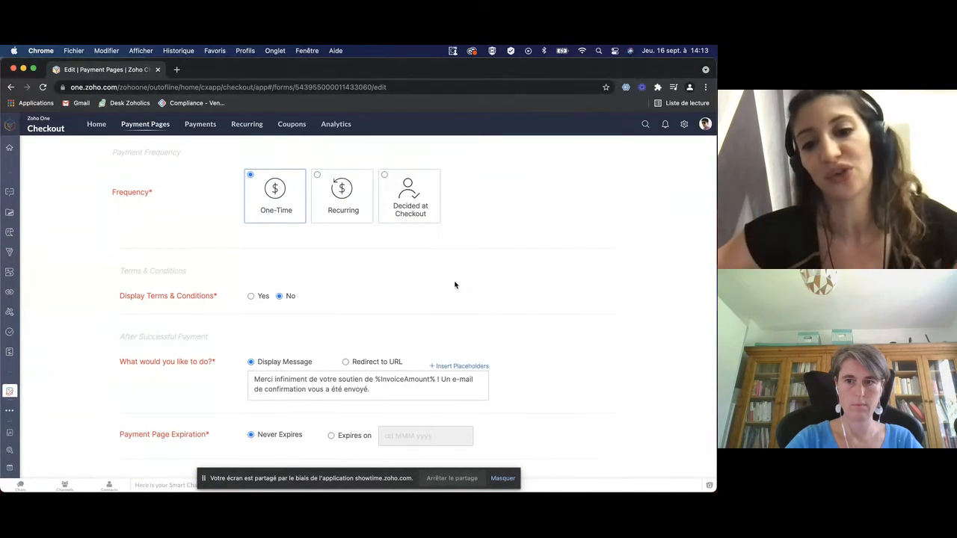
Try displaying the terms and conditions with a license agreement checkbox, and turn their display back off
{"action": "scroll", "coordinate": [479, 284], "scroll_direction": "up", "scroll_amount": 2}
{"action": "scroll", "coordinate": [478, 284], "scroll_direction": "down", "scroll_amount": 3}
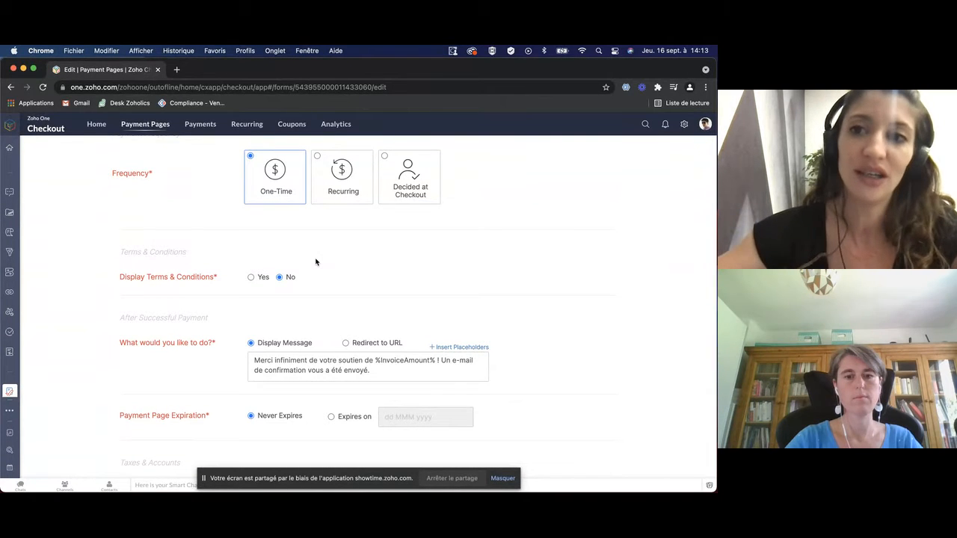
{"action": "left_click", "coordinate": [251, 277]}
{"action": "scroll", "coordinate": [397, 290], "scroll_direction": "down", "scroll_amount": 2}
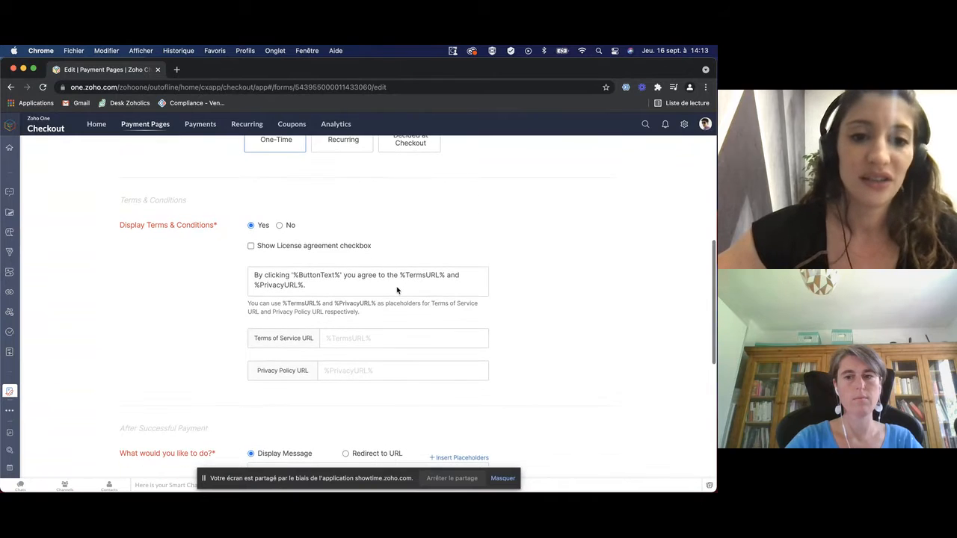
{"action": "left_click", "coordinate": [252, 250]}
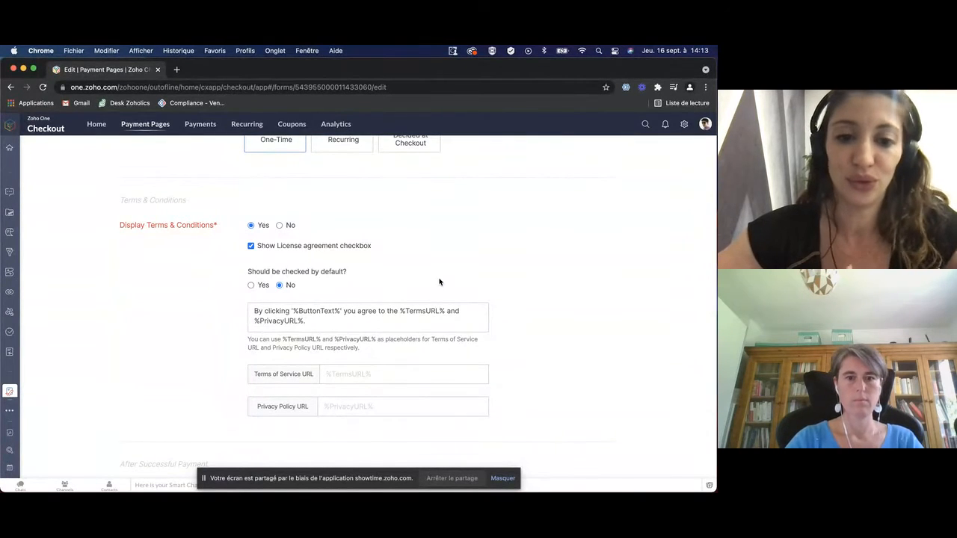
{"action": "left_click", "coordinate": [279, 226]}
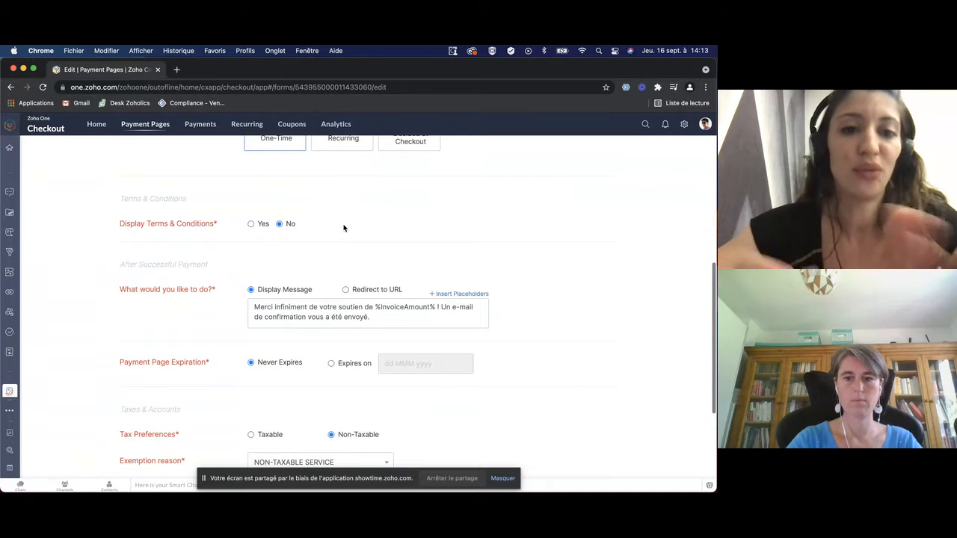
Examine the placeholders for the post-payment message, and try Redirect to URL before restoring Display Message
{"action": "scroll", "coordinate": [344, 228], "scroll_direction": "down", "scroll_amount": 2}
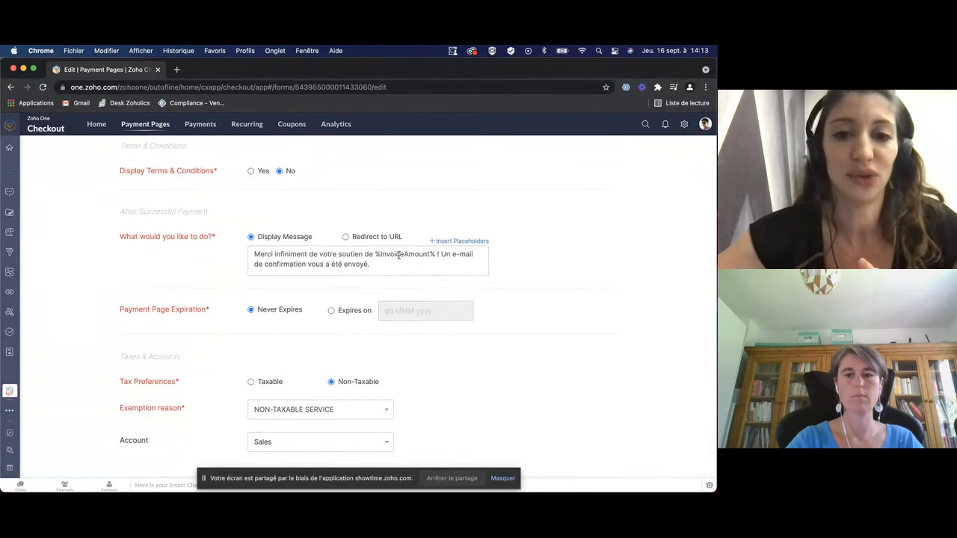
{"action": "left_click", "coordinate": [465, 243]}
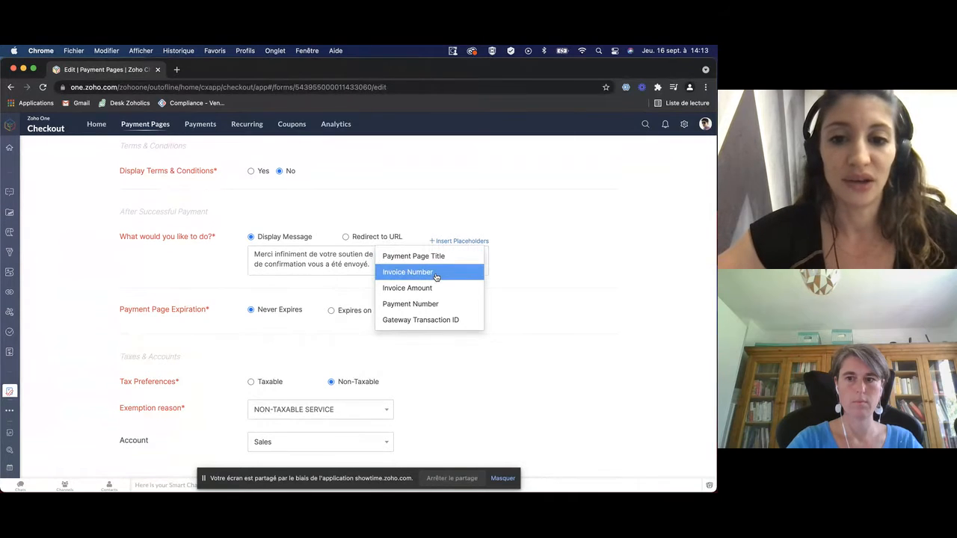
{"action": "left_click", "coordinate": [479, 287]}
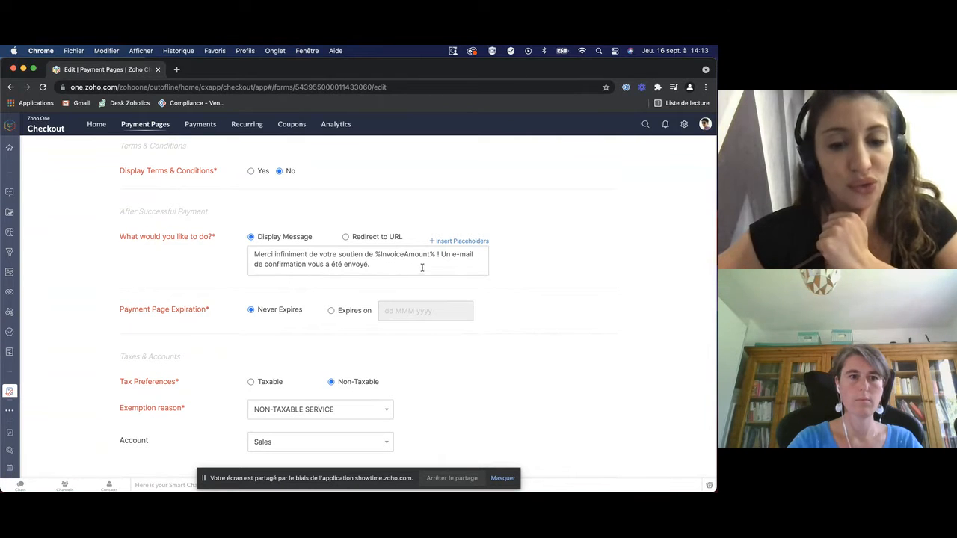
{"action": "left_click", "coordinate": [453, 265]}
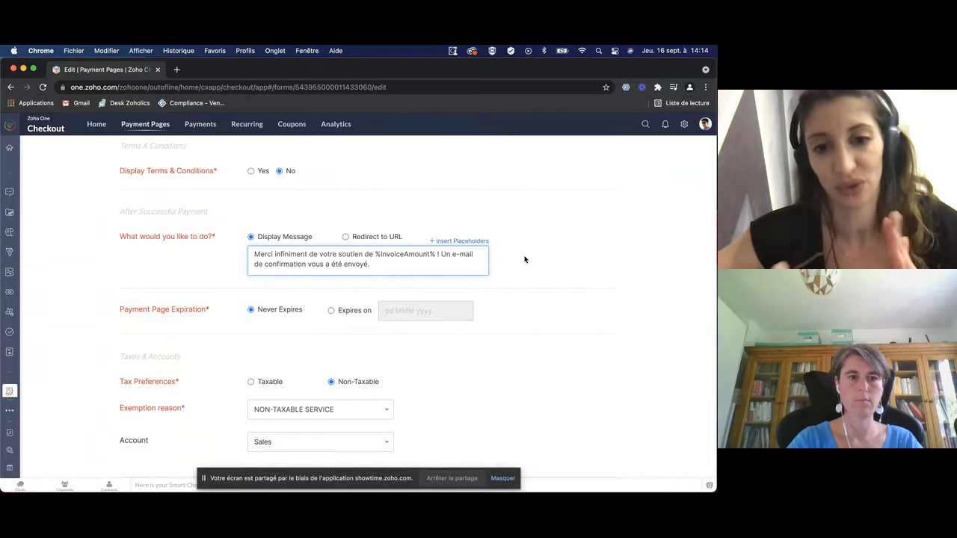
{"action": "left_click", "coordinate": [391, 237]}
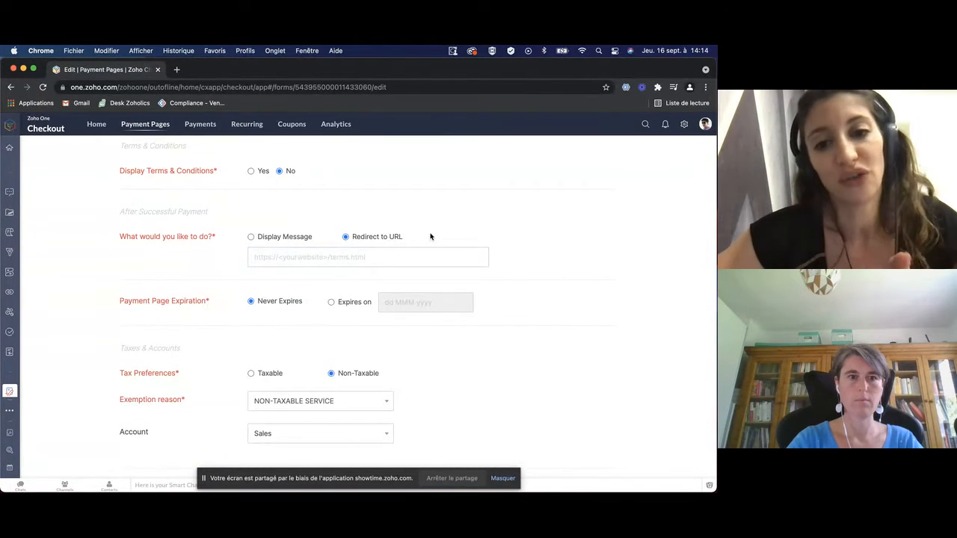
{"action": "left_click", "coordinate": [305, 243]}
Review the payment page's expiration, tax, account and template settings
{"action": "scroll", "coordinate": [489, 279], "scroll_direction": "down", "scroll_amount": 1}
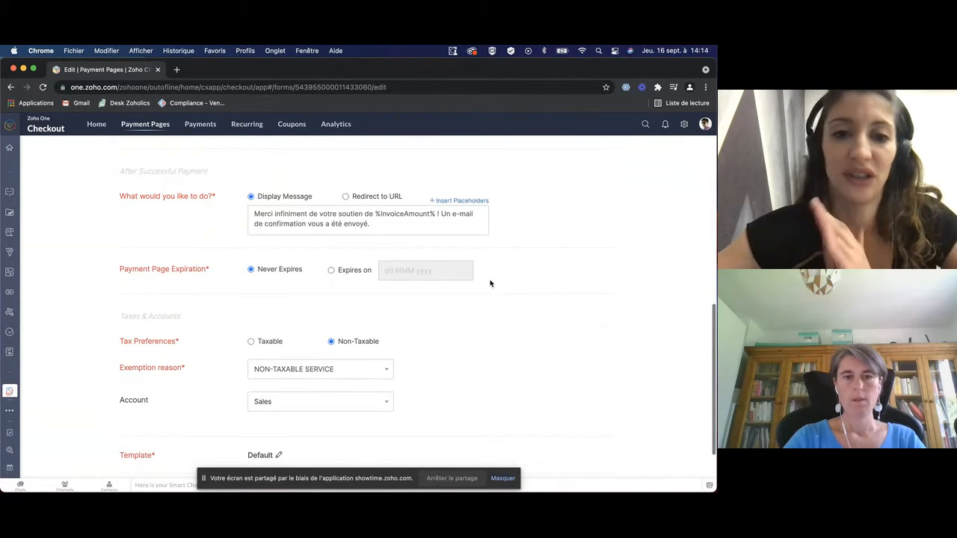
{"action": "scroll", "coordinate": [489, 282], "scroll_direction": "down", "scroll_amount": 1}
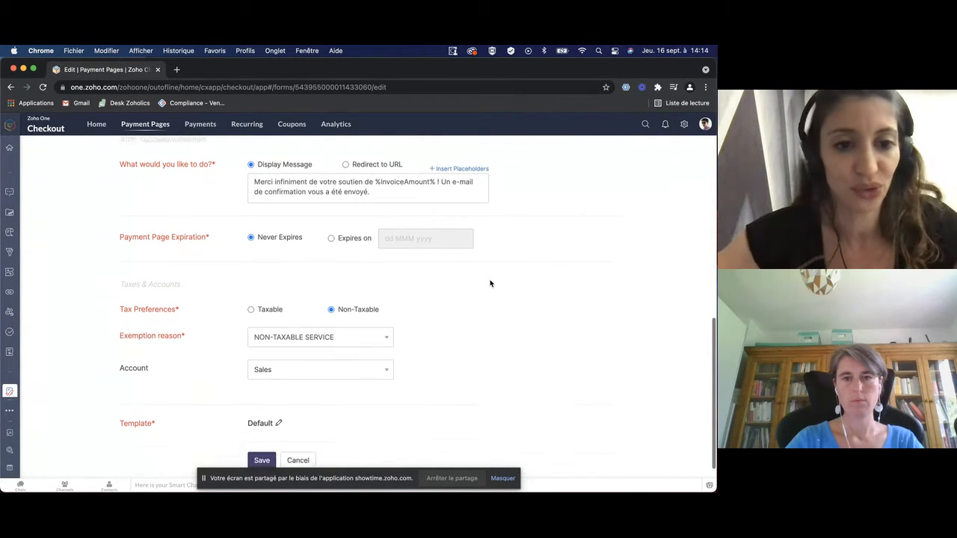
{"action": "scroll", "coordinate": [410, 261], "scroll_direction": "down", "scroll_amount": 1}
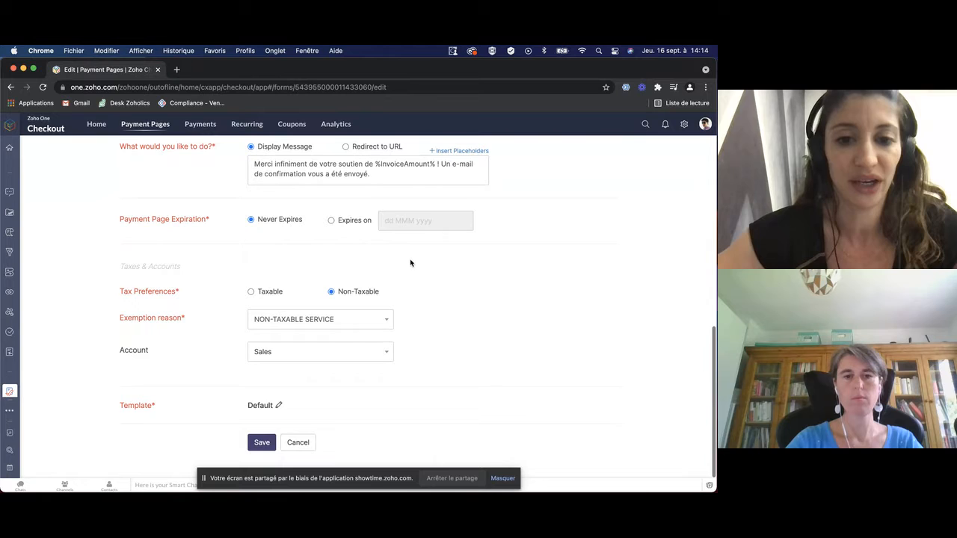
Try the Taxable preference before restoring Non-Taxable, and look through the available accounts for the payment page
{"action": "left_click", "coordinate": [263, 298]}
{"action": "left_click", "coordinate": [343, 305]}
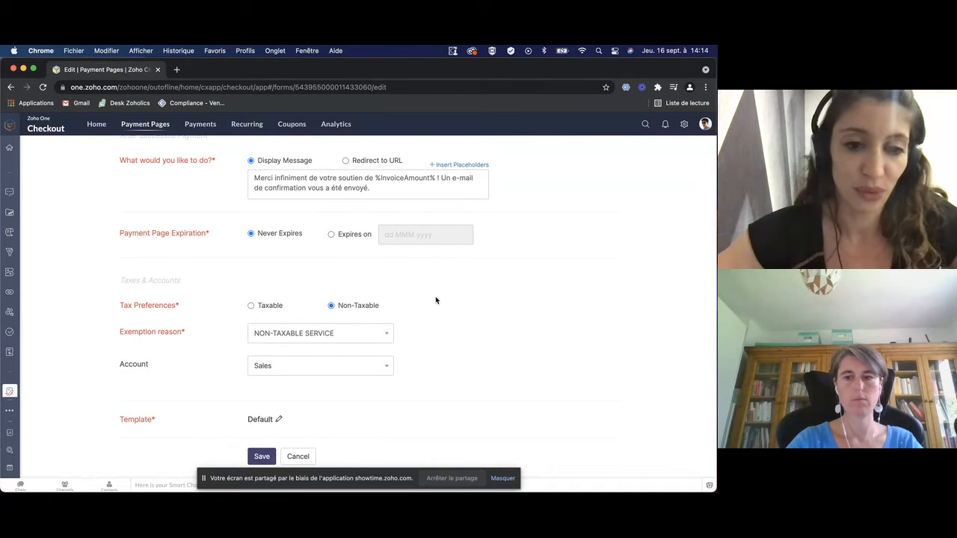
{"action": "left_click", "coordinate": [269, 354]}
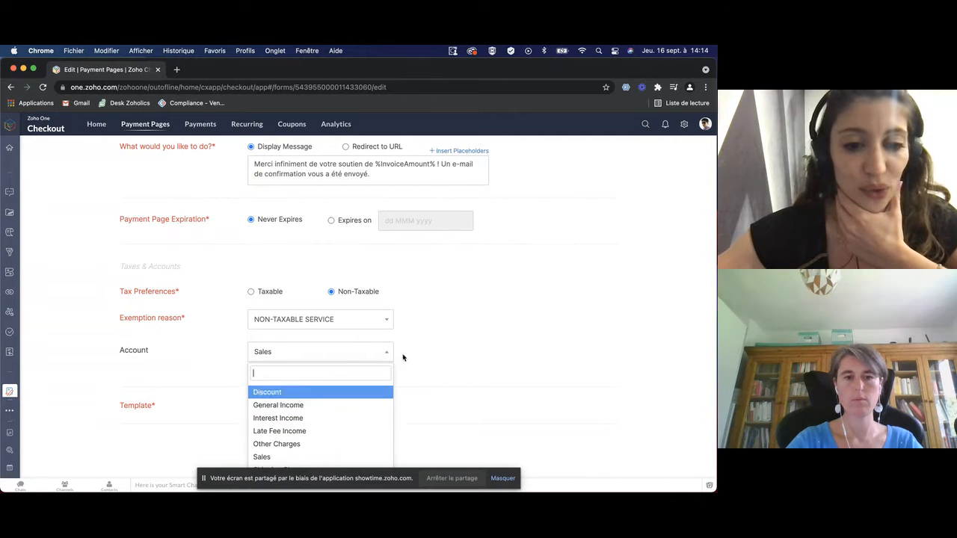
{"action": "left_click", "coordinate": [429, 350]}
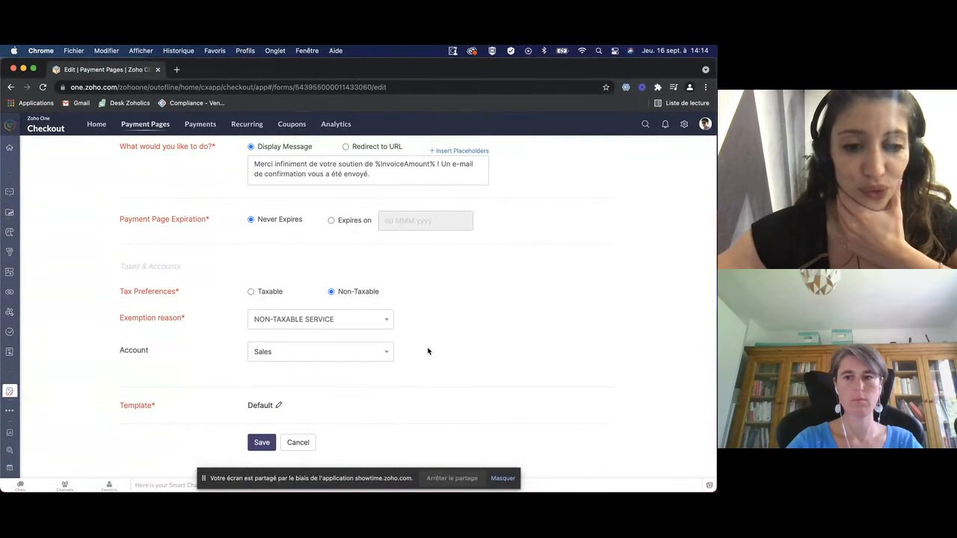
Keep the Default template for the payment page and save the page
{"action": "left_click", "coordinate": [277, 407]}
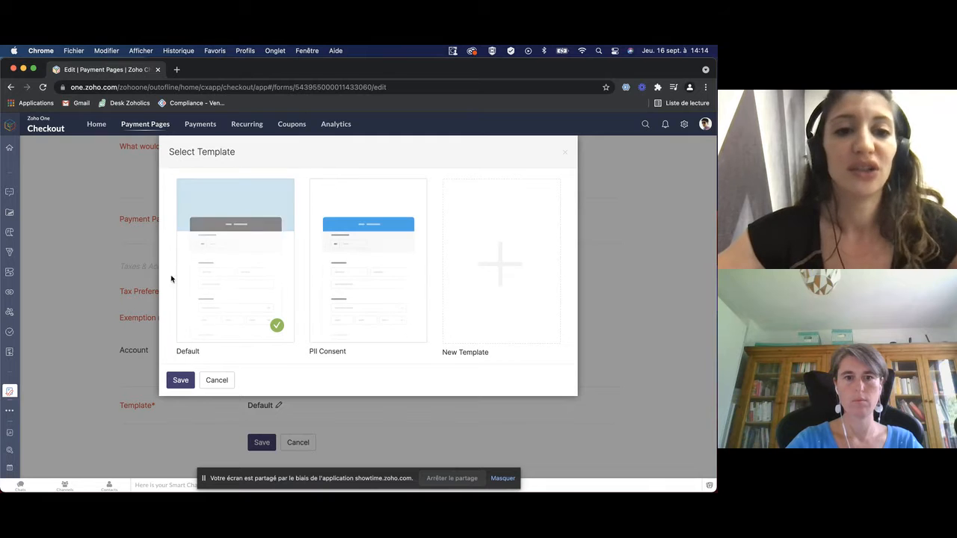
{"action": "left_click", "coordinate": [180, 380]}
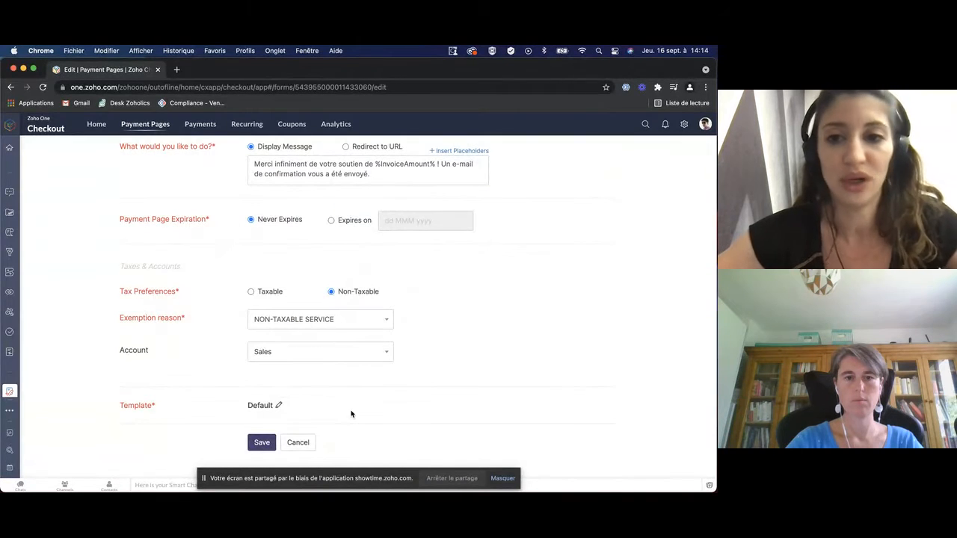
{"action": "left_click", "coordinate": [260, 443]}
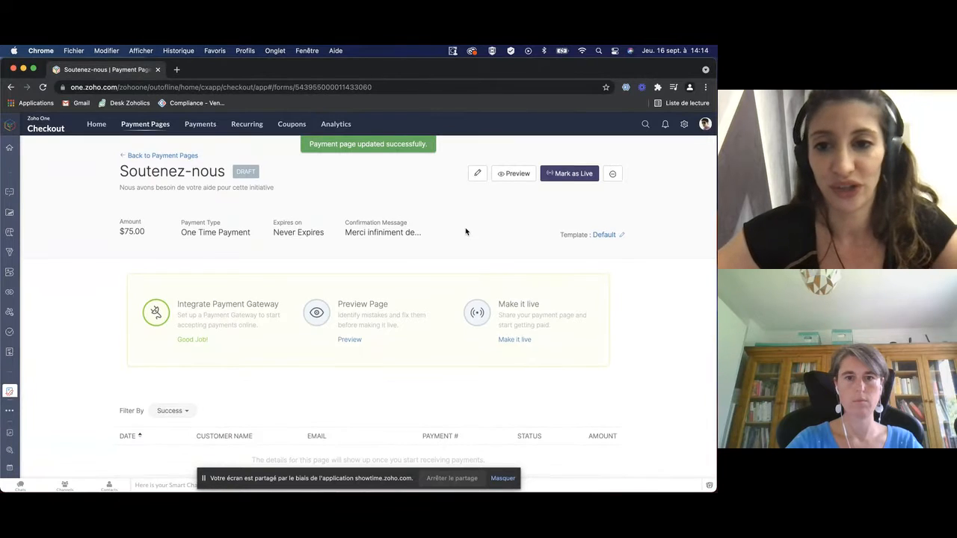
Preview the Soutenez-nous payment page, examine its header, amount, contact and billing fields, and close the preview
{"action": "scroll", "coordinate": [465, 232], "scroll_direction": "down", "scroll_amount": 1}
{"action": "scroll", "coordinate": [466, 232], "scroll_direction": "up", "scroll_amount": 1}
{"action": "scroll", "coordinate": [466, 232], "scroll_direction": "down", "scroll_amount": 1}
{"action": "scroll", "coordinate": [466, 232], "scroll_direction": "up", "scroll_amount": 1}
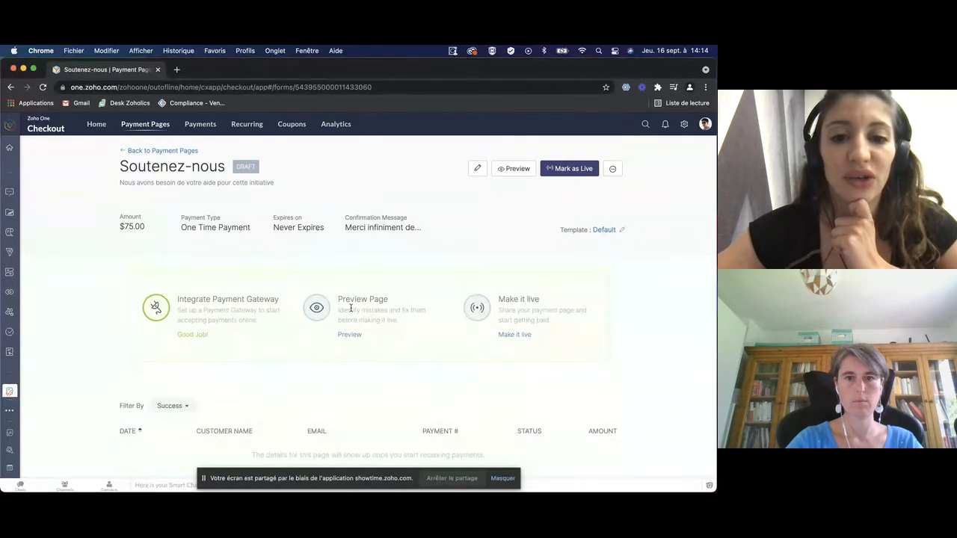
{"action": "left_click", "coordinate": [349, 335]}
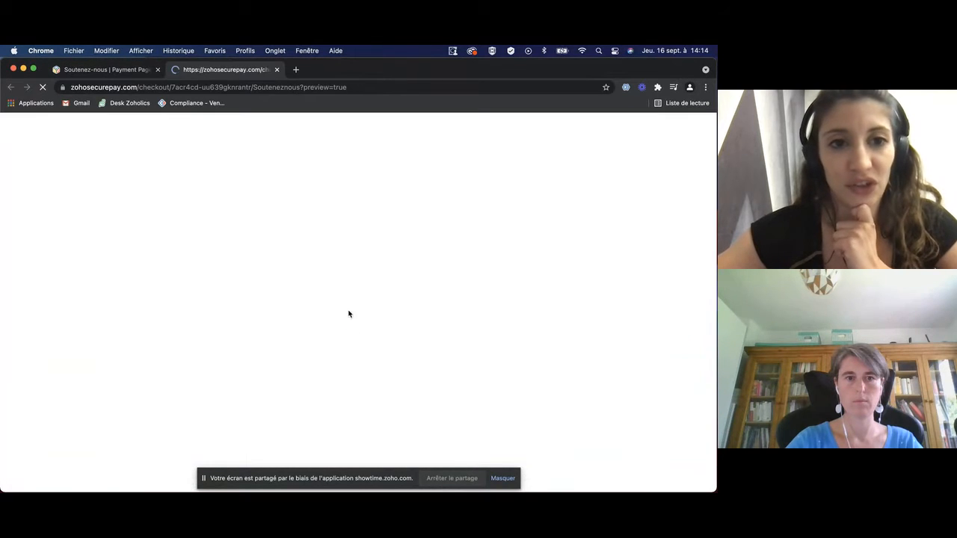
{"action": "scroll", "coordinate": [174, 241], "scroll_direction": "down", "scroll_amount": 5}
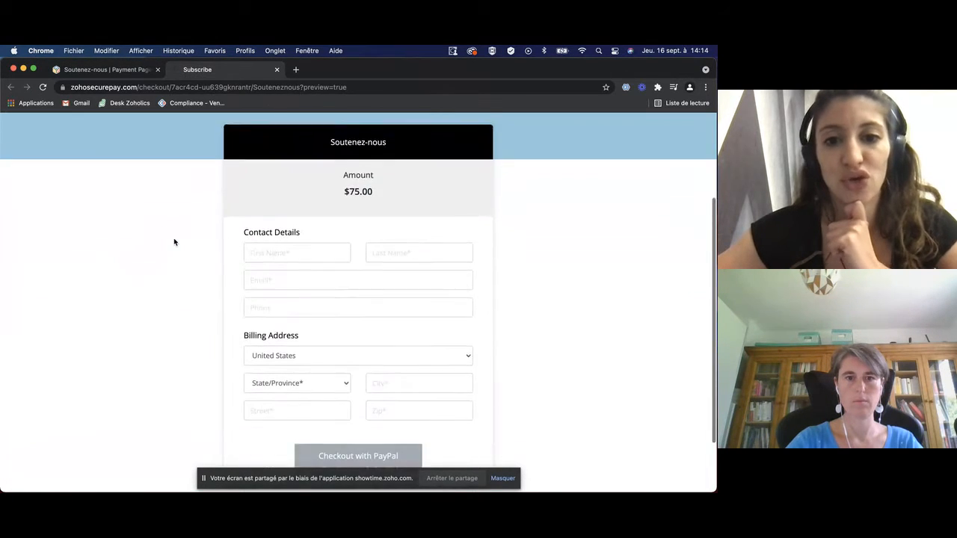
{"action": "scroll", "coordinate": [174, 241], "scroll_direction": "up", "scroll_amount": 3}
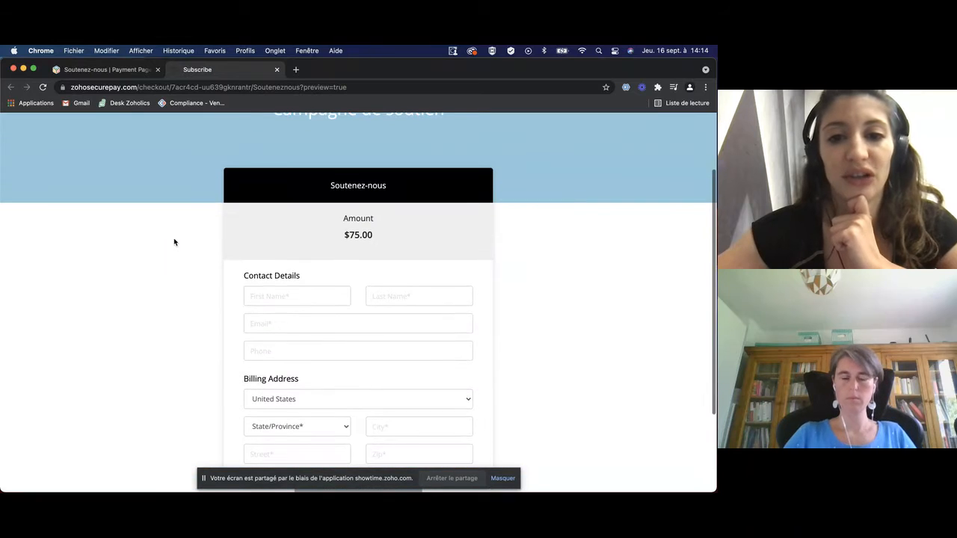
{"action": "scroll", "coordinate": [173, 241], "scroll_direction": "down", "scroll_amount": 3}
{"action": "scroll", "coordinate": [173, 242], "scroll_direction": "up", "scroll_amount": 2}
{"action": "scroll", "coordinate": [173, 241], "scroll_direction": "up", "scroll_amount": 3}
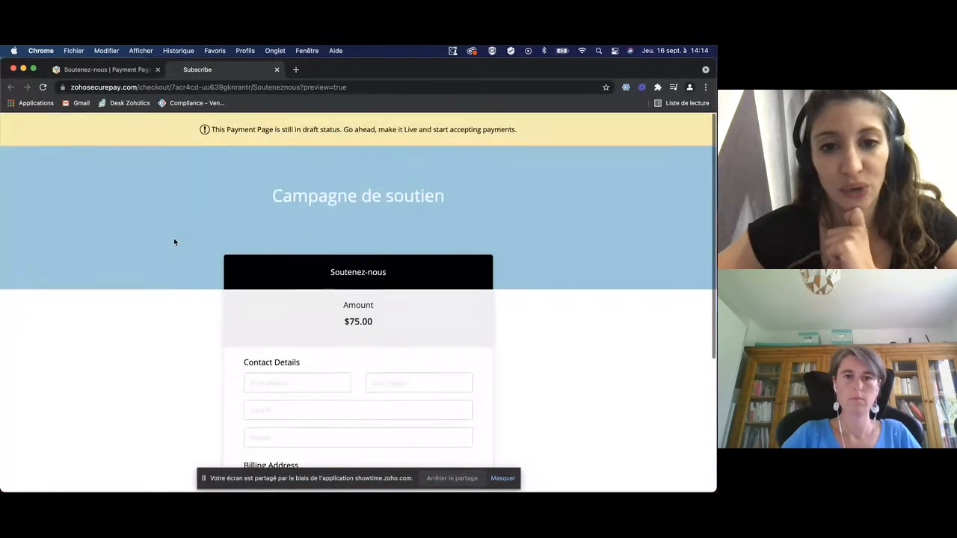
{"action": "scroll", "coordinate": [173, 242], "scroll_direction": "down", "scroll_amount": 5}
{"action": "scroll", "coordinate": [174, 241], "scroll_direction": "up", "scroll_amount": 5}
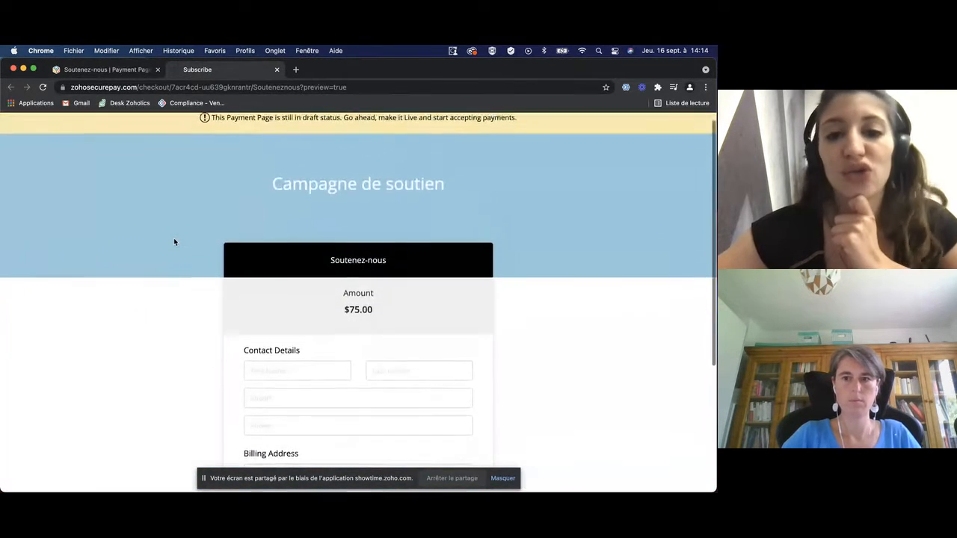
{"action": "left_click", "coordinate": [277, 69]}
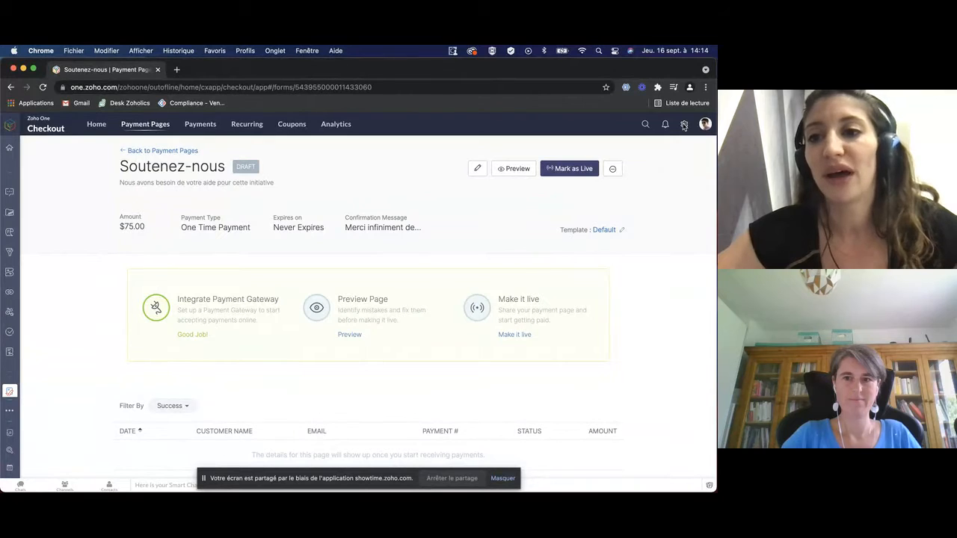
Open the Default template for customization and examine its page properties, including favicon, logo, background and captcha options
{"action": "left_click", "coordinate": [610, 230]}
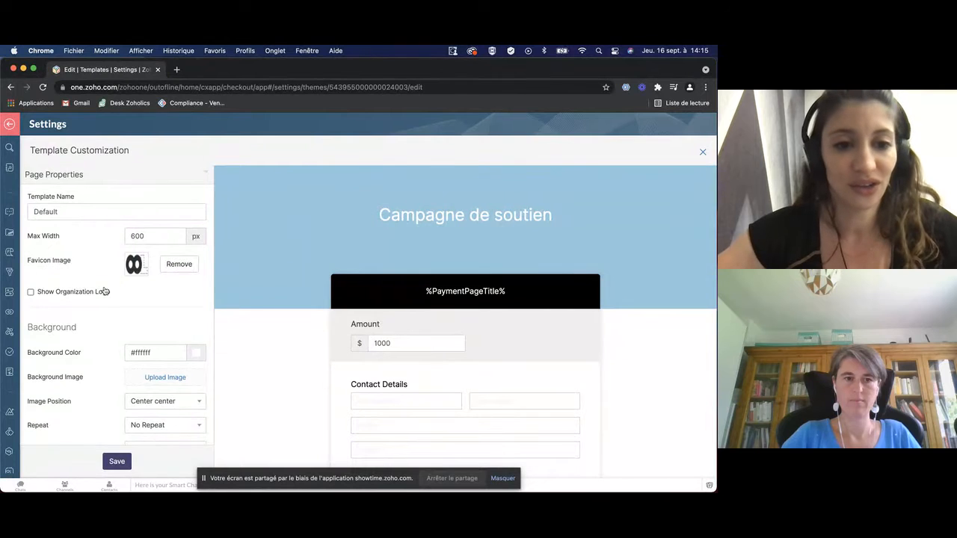
{"action": "scroll", "coordinate": [98, 355], "scroll_direction": "down", "scroll_amount": 3}
{"action": "scroll", "coordinate": [97, 355], "scroll_direction": "up", "scroll_amount": 3}
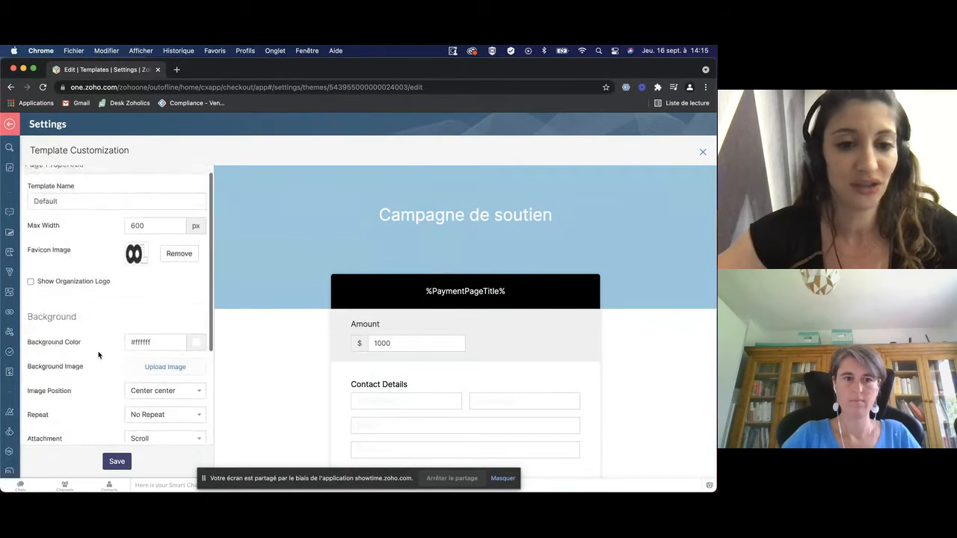
{"action": "scroll", "coordinate": [98, 355], "scroll_direction": "down", "scroll_amount": 3}
{"action": "scroll", "coordinate": [98, 355], "scroll_direction": "up", "scroll_amount": 2}
{"action": "scroll", "coordinate": [98, 356], "scroll_direction": "up", "scroll_amount": 2}
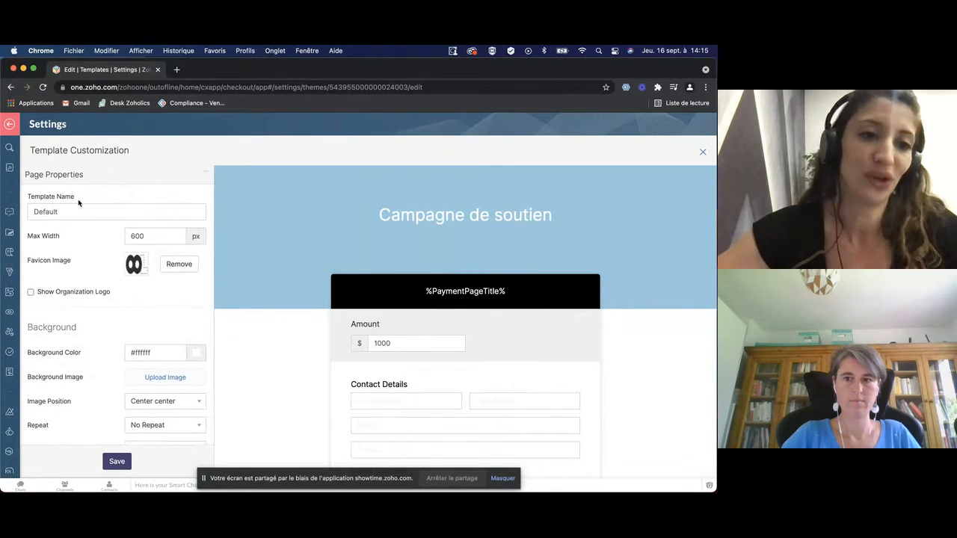
{"action": "scroll", "coordinate": [105, 303], "scroll_direction": "down", "scroll_amount": 2}
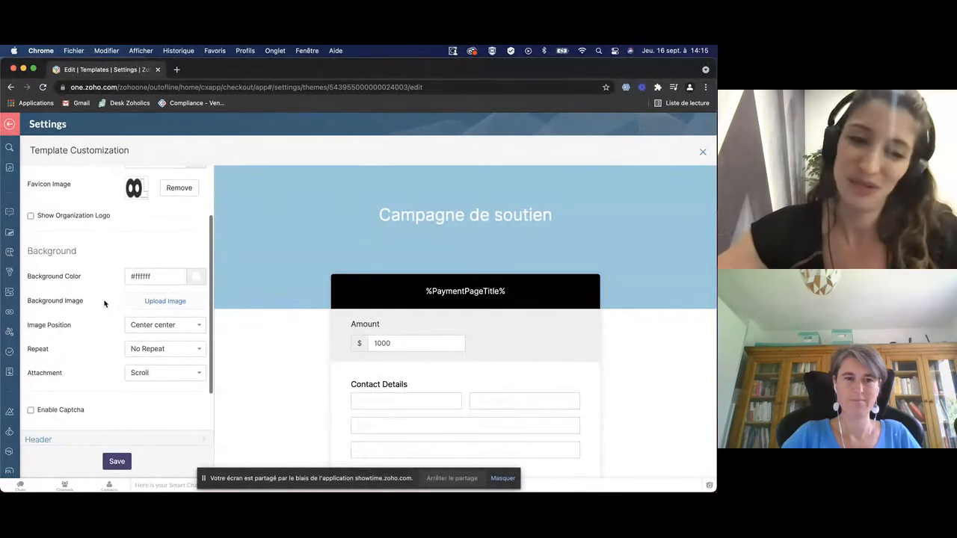
{"action": "scroll", "coordinate": [104, 303], "scroll_direction": "down", "scroll_amount": 2}
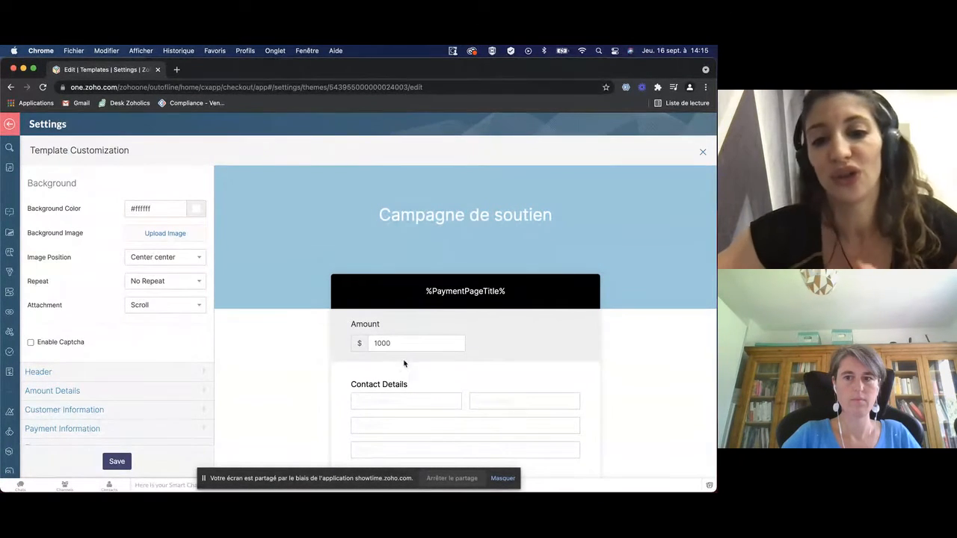
{"action": "scroll", "coordinate": [124, 319], "scroll_direction": "up", "scroll_amount": 5}
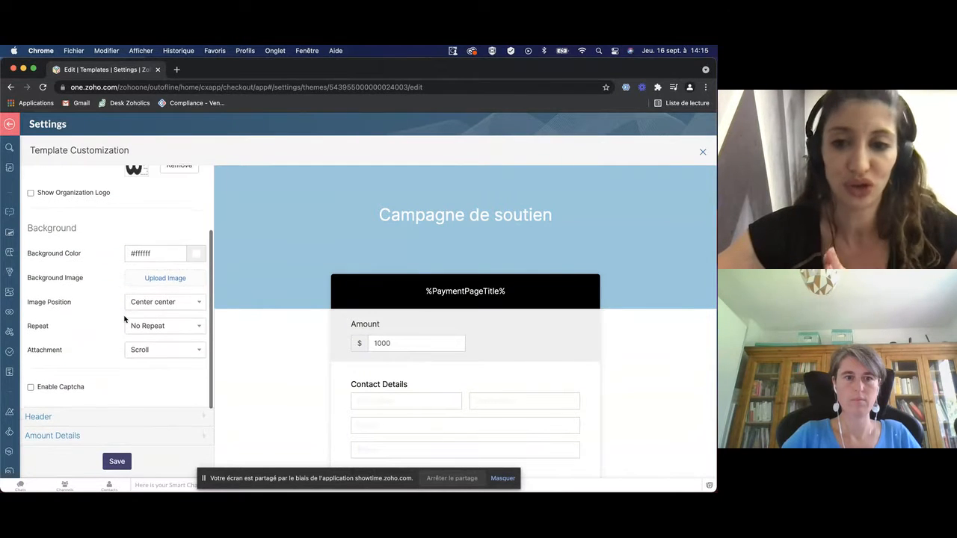
{"action": "scroll", "coordinate": [124, 315], "scroll_direction": "up", "scroll_amount": 2}
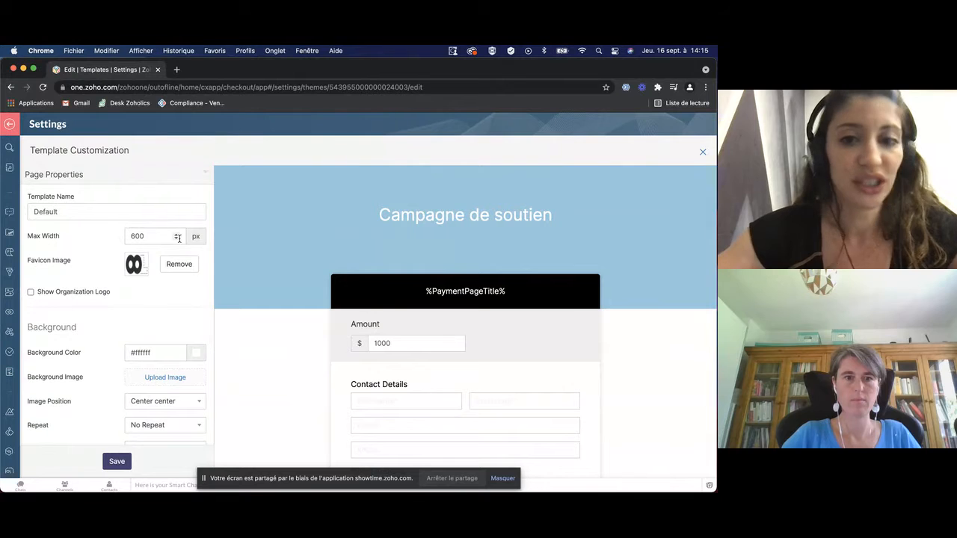
{"action": "scroll", "coordinate": [172, 284], "scroll_direction": "down", "scroll_amount": 3}
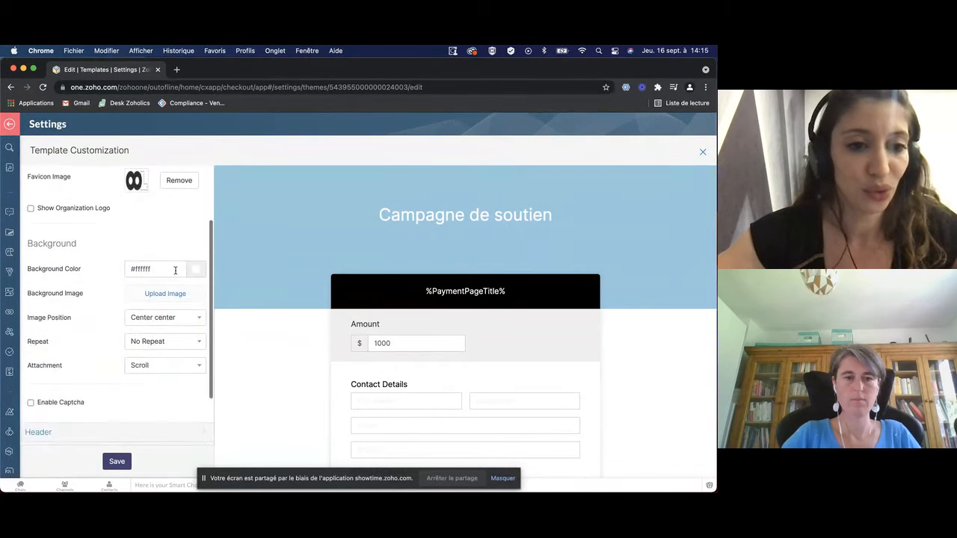
Try the color picker for the page's background, ending with #ffffff
{"action": "left_click", "coordinate": [197, 275]}
{"action": "left_click_drag", "start_coordinate": [180, 302], "coordinate": [133, 264]}
{"action": "left_click", "coordinate": [133, 265]}
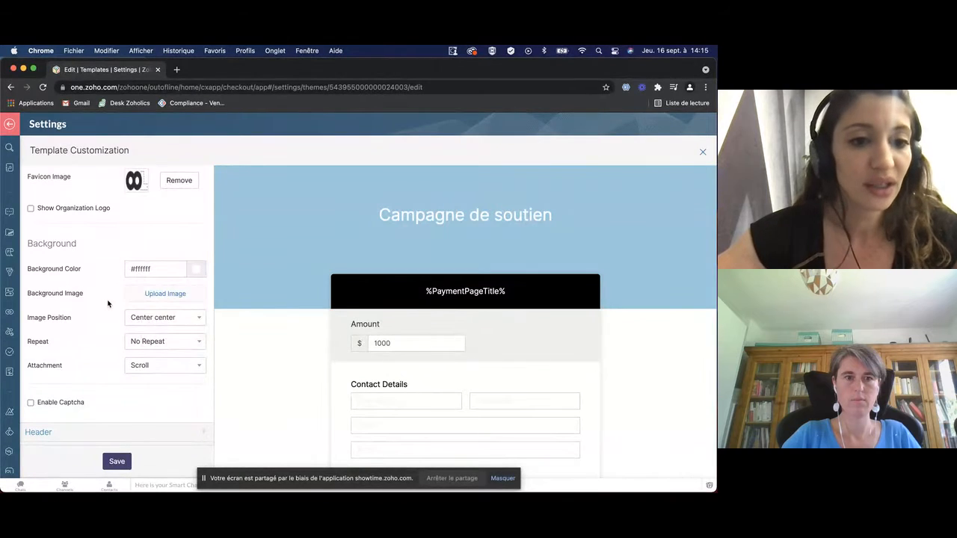
Set the header band's background color to dark pink #a11862
{"action": "scroll", "coordinate": [110, 305], "scroll_direction": "down", "scroll_amount": 1}
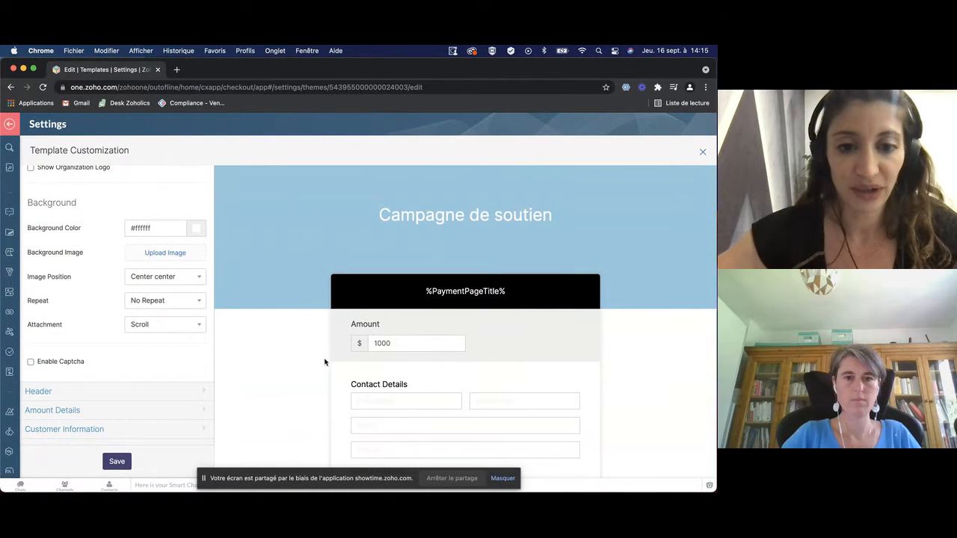
{"action": "left_click", "coordinate": [38, 391]}
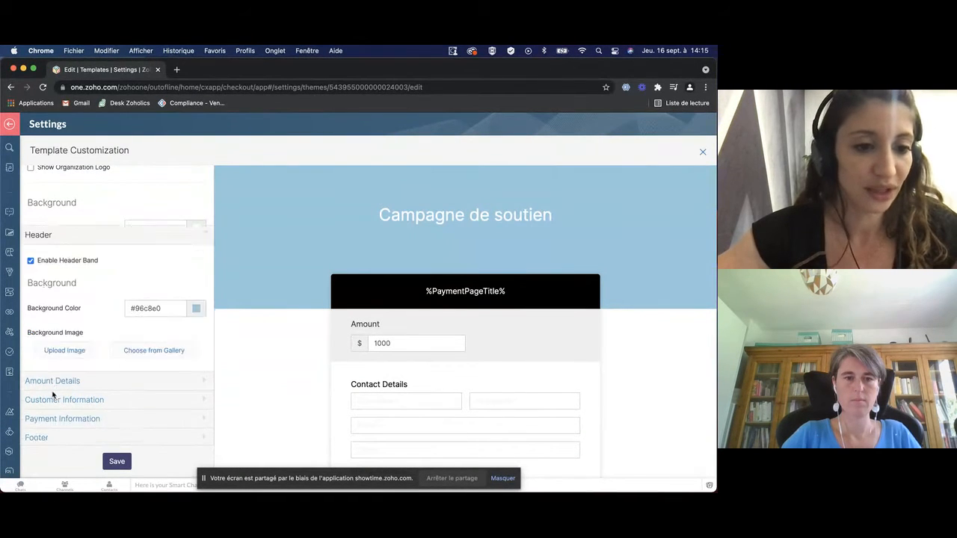
{"action": "scroll", "coordinate": [53, 395], "scroll_direction": "down", "scroll_amount": 2}
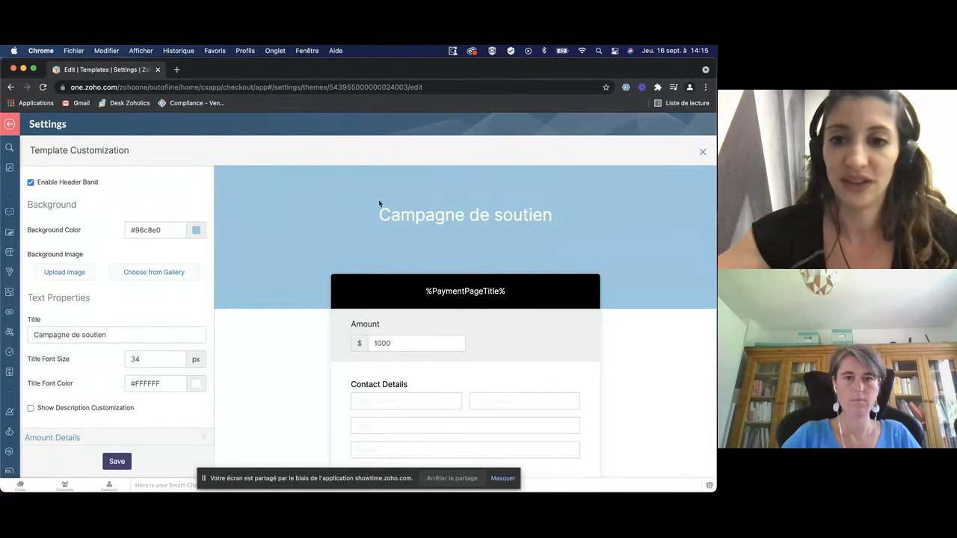
{"action": "left_click", "coordinate": [193, 233]}
{"action": "left_click", "coordinate": [184, 274]}
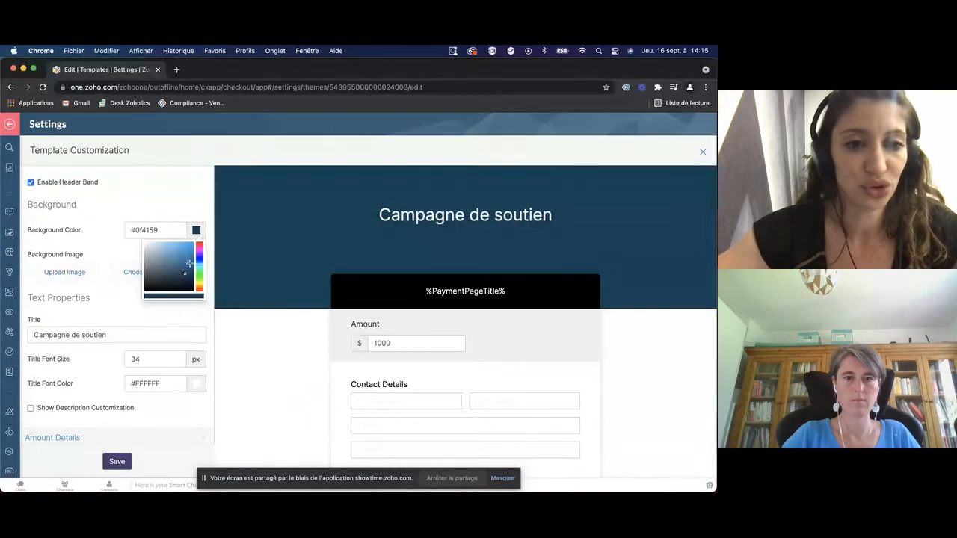
{"action": "left_click", "coordinate": [198, 246]}
{"action": "left_click", "coordinate": [183, 262]}
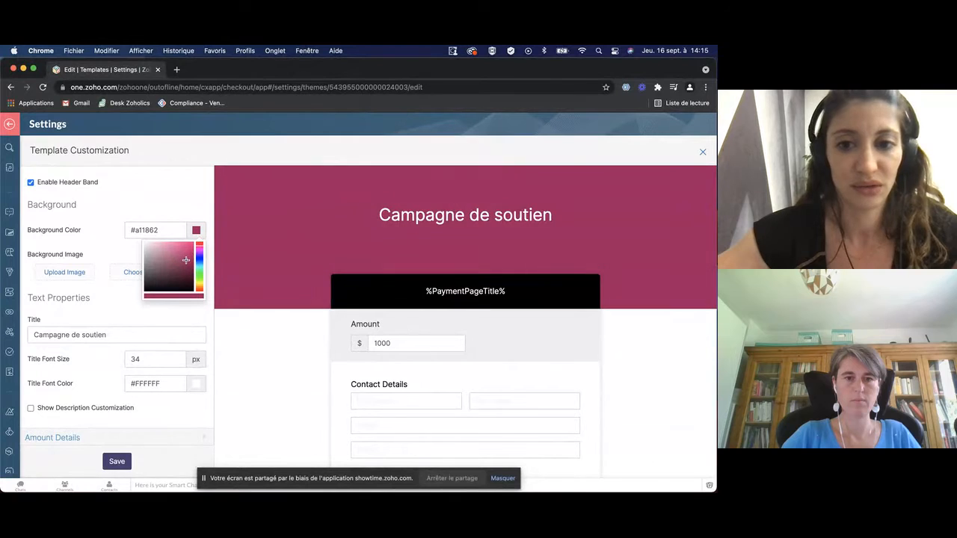
{"action": "left_click", "coordinate": [187, 326]}
Review the header's title, font size, font color and description options
{"action": "scroll", "coordinate": [187, 326], "scroll_direction": "down", "scroll_amount": 3}
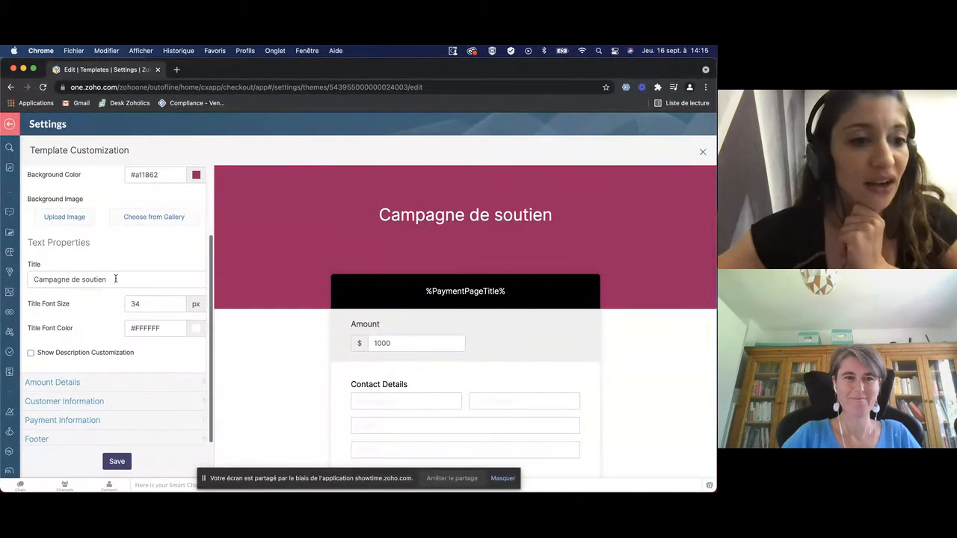
{"action": "mouse_move", "coordinate": [116, 279]}
{"action": "left_mouse_down"}
{"action": "mouse_move", "coordinate": [70, 279]}
{"action": "mouse_move", "coordinate": [116, 279]}
{"action": "left_mouse_up"}
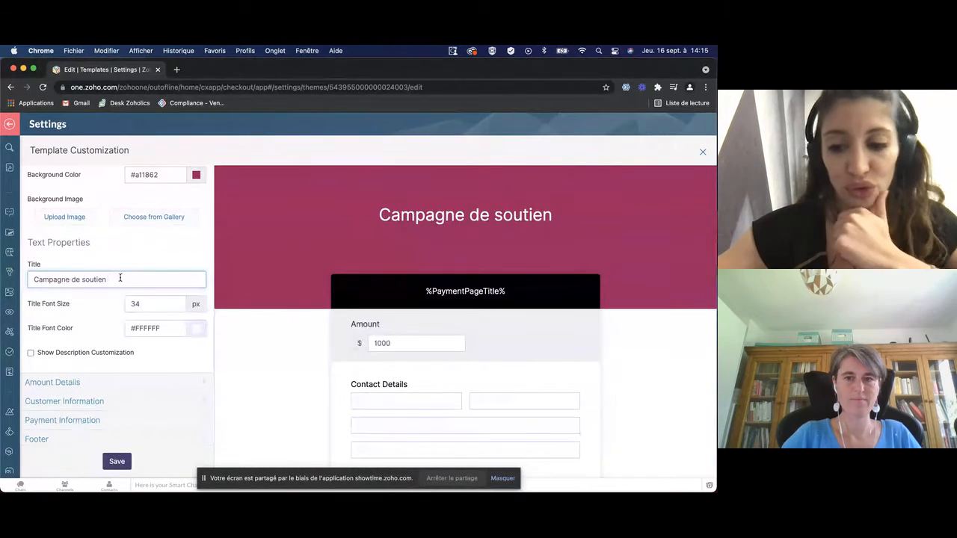
{"action": "scroll", "coordinate": [103, 314], "scroll_direction": "down", "scroll_amount": 1}
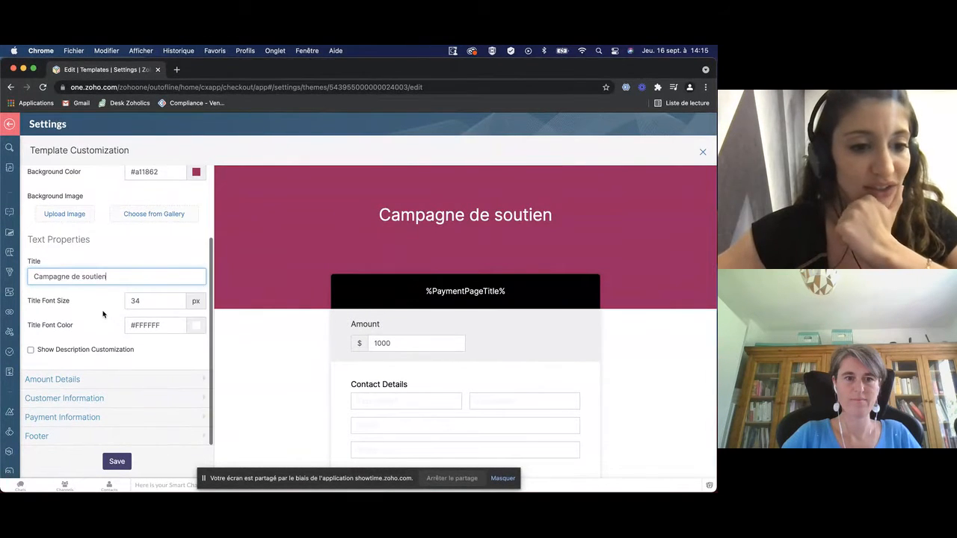
Review the template's amount details and try showing the billing frequency, turning its display back off
{"action": "left_click", "coordinate": [68, 381]}
{"action": "scroll", "coordinate": [77, 289], "scroll_direction": "down", "scroll_amount": 3}
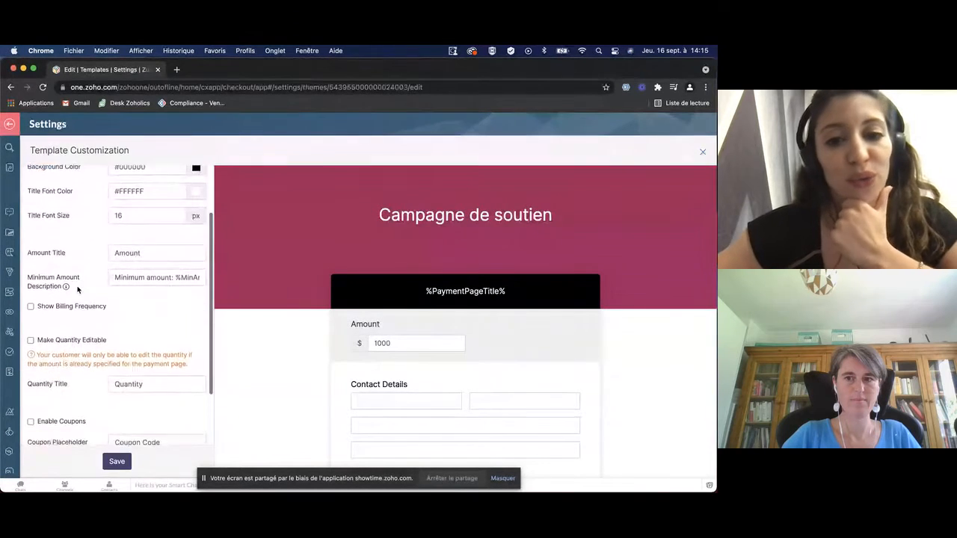
{"action": "scroll", "coordinate": [77, 289], "scroll_direction": "up", "scroll_amount": 2}
{"action": "scroll", "coordinate": [77, 289], "scroll_direction": "down", "scroll_amount": 2}
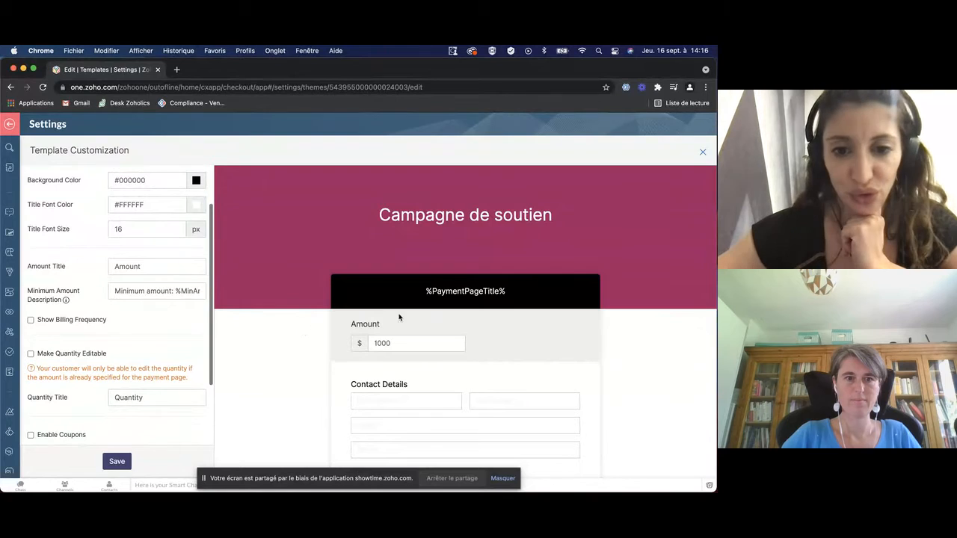
{"action": "left_click", "coordinate": [59, 323]}
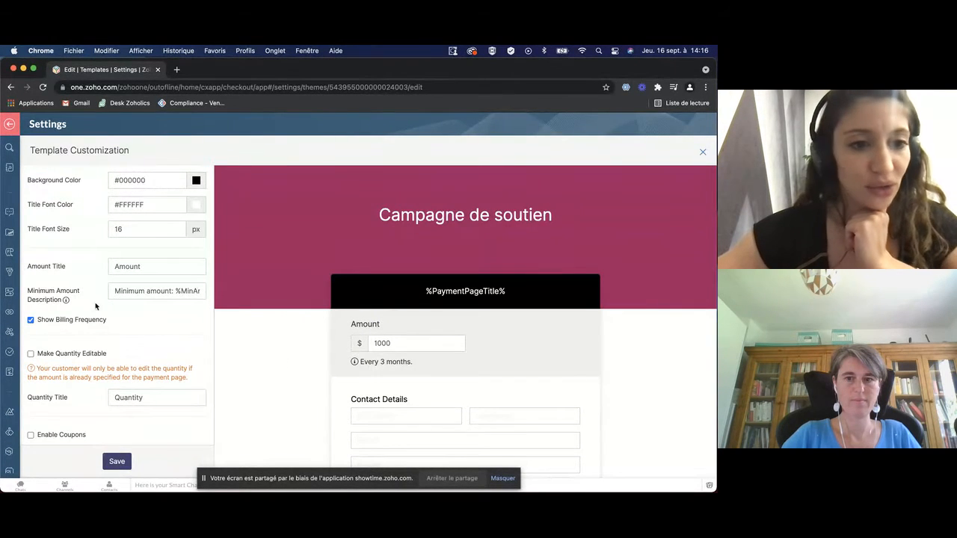
{"action": "left_click", "coordinate": [31, 320]}
Make the quantity editable in the template's amount details
{"action": "scroll", "coordinate": [30, 328], "scroll_direction": "down", "scroll_amount": 1}
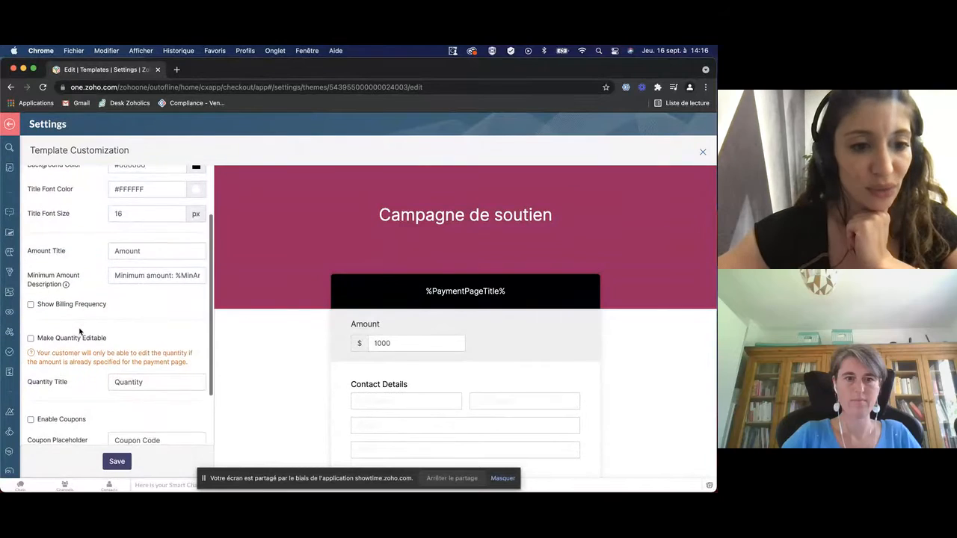
{"action": "left_click", "coordinate": [30, 339]}
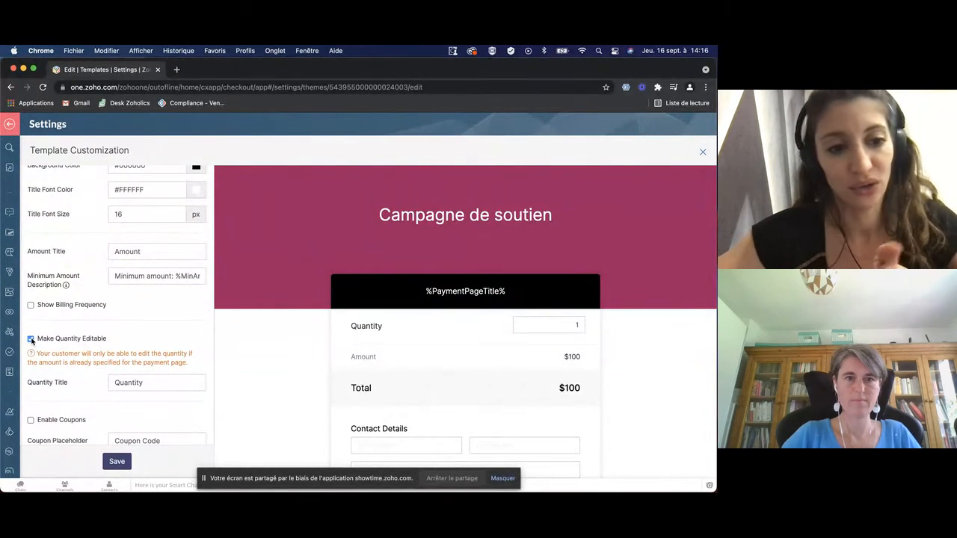
Turn off the editable quantity option in the template's amount details, leaving the quantity title as Quantity
{"action": "left_click", "coordinate": [30, 339]}
{"action": "left_click", "coordinate": [31, 339]}
{"action": "left_click", "coordinate": [30, 339]}
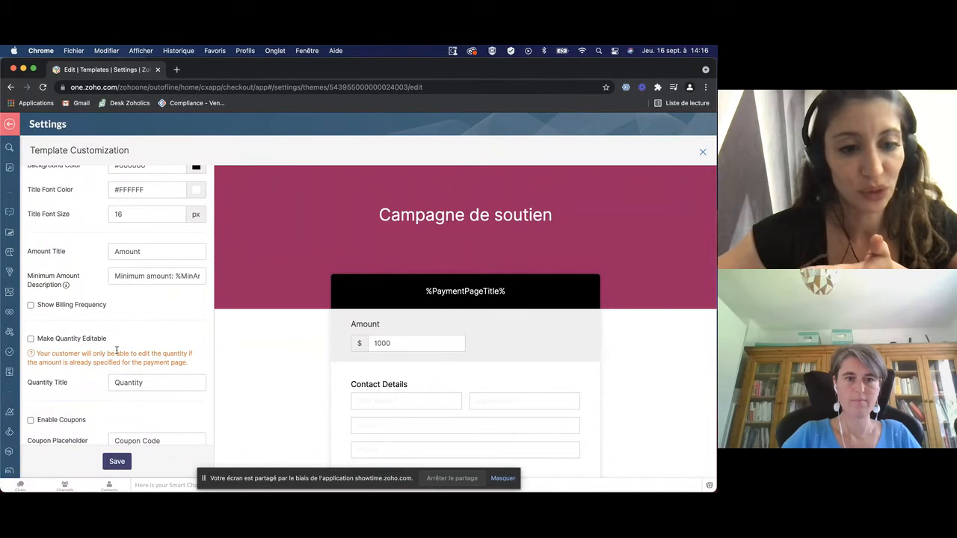
{"action": "double_click", "coordinate": [149, 380]}
{"action": "left_click", "coordinate": [145, 382]}
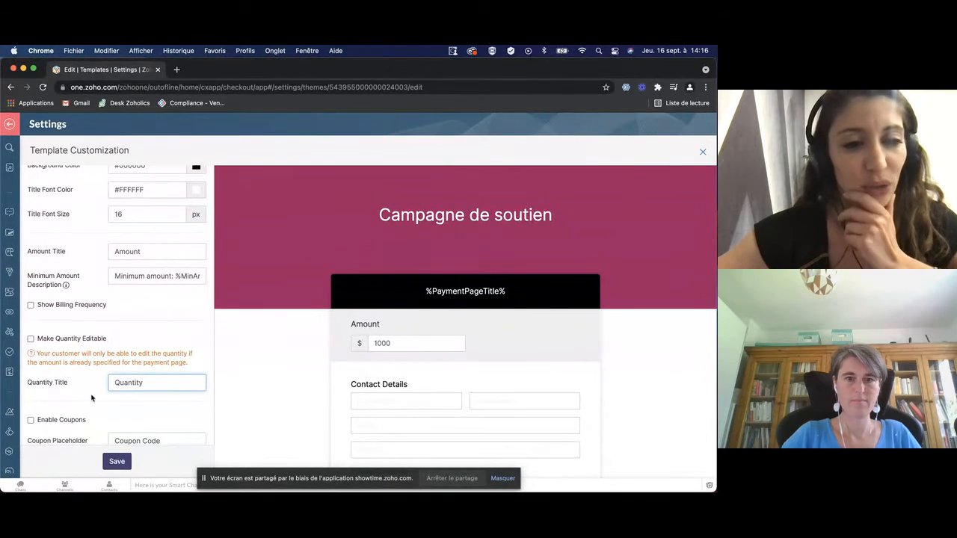
Try enabling coupons in the amount details, check the coupon field in the preview, and turn coupons back off
{"action": "scroll", "coordinate": [94, 411], "scroll_direction": "down", "scroll_amount": 2}
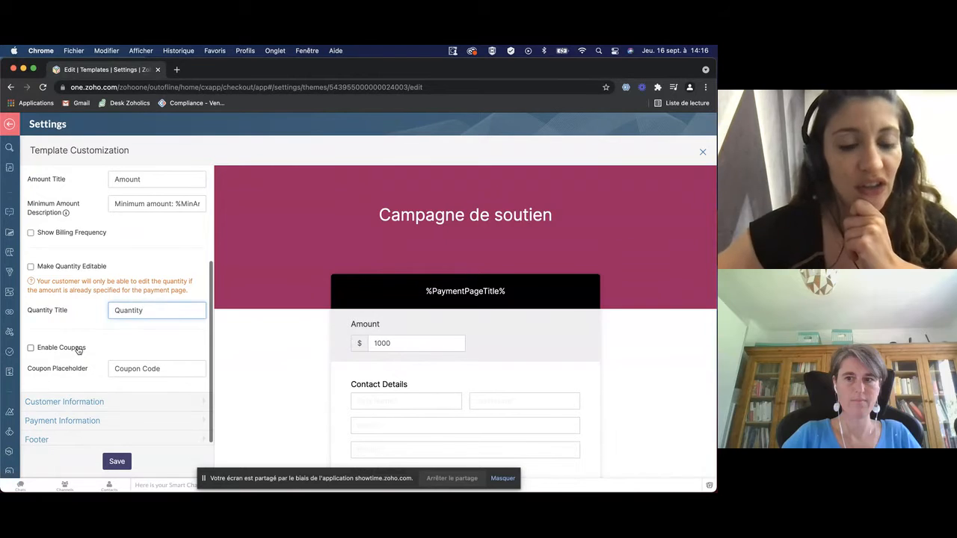
{"action": "left_click", "coordinate": [77, 350]}
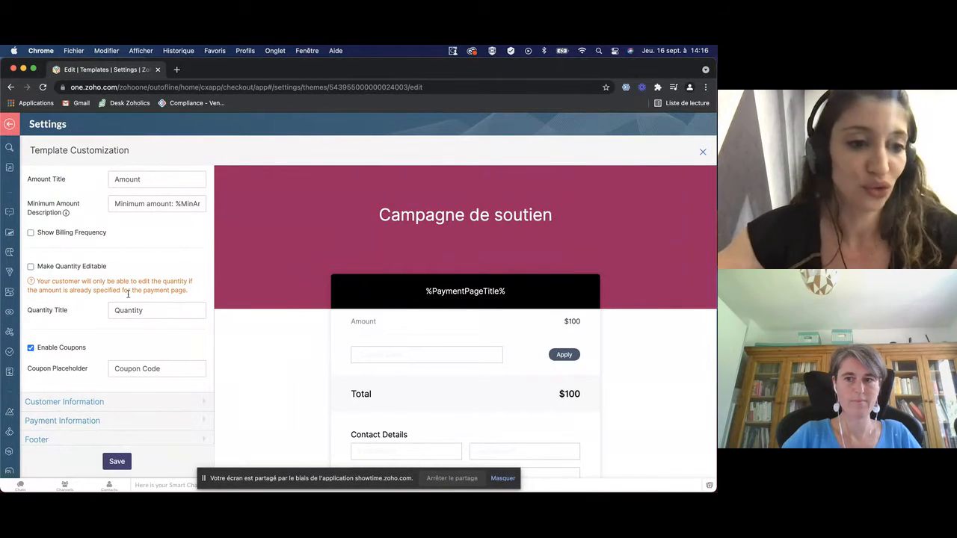
{"action": "left_click", "coordinate": [485, 357]}
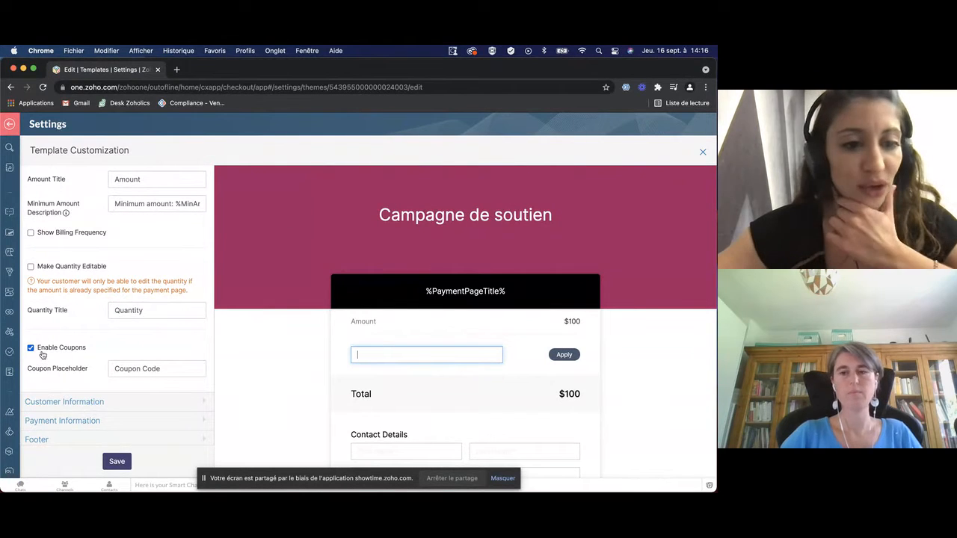
{"action": "left_click", "coordinate": [77, 349]}
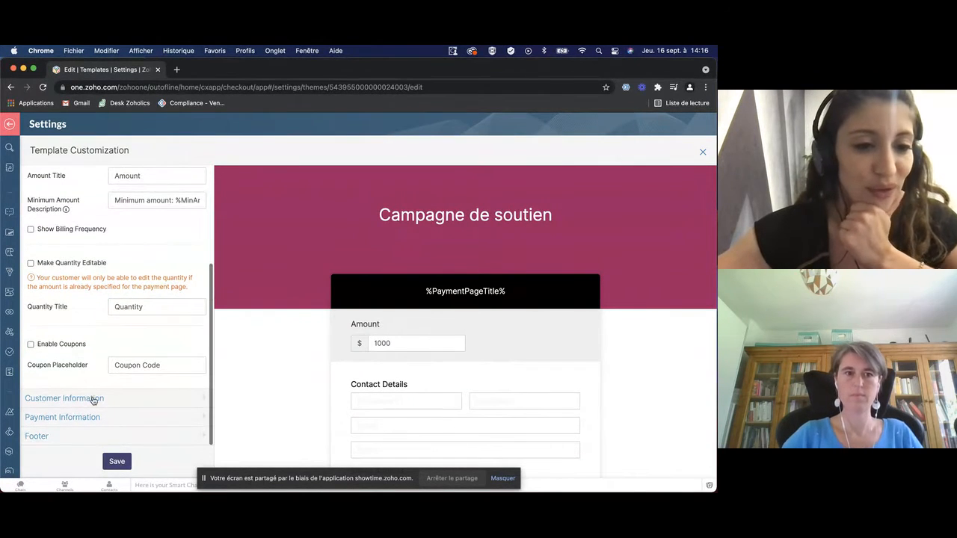
Review the template's customer information settings, including the contact fields, mandatory options and billing address fields
{"action": "left_click", "coordinate": [91, 400]}
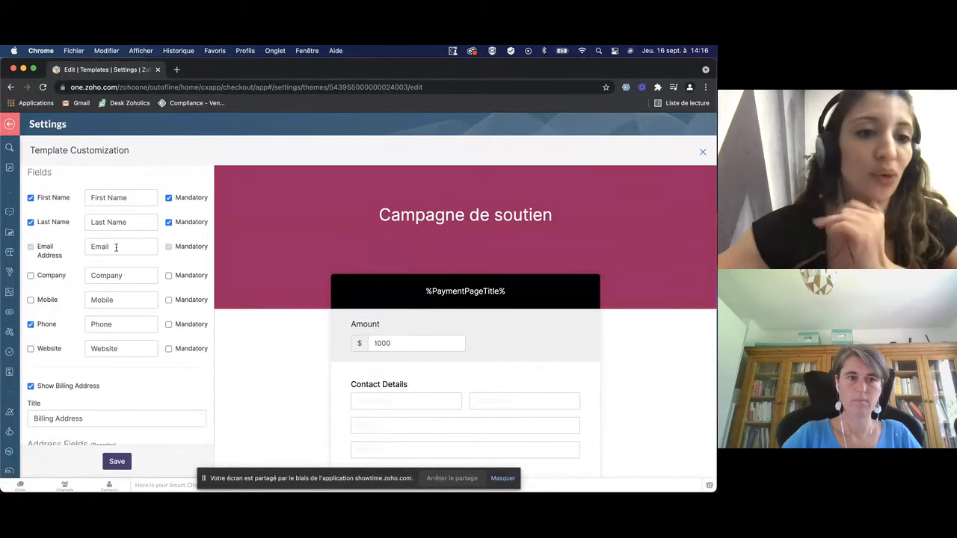
{"action": "scroll", "coordinate": [180, 266], "scroll_direction": "down", "scroll_amount": 5}
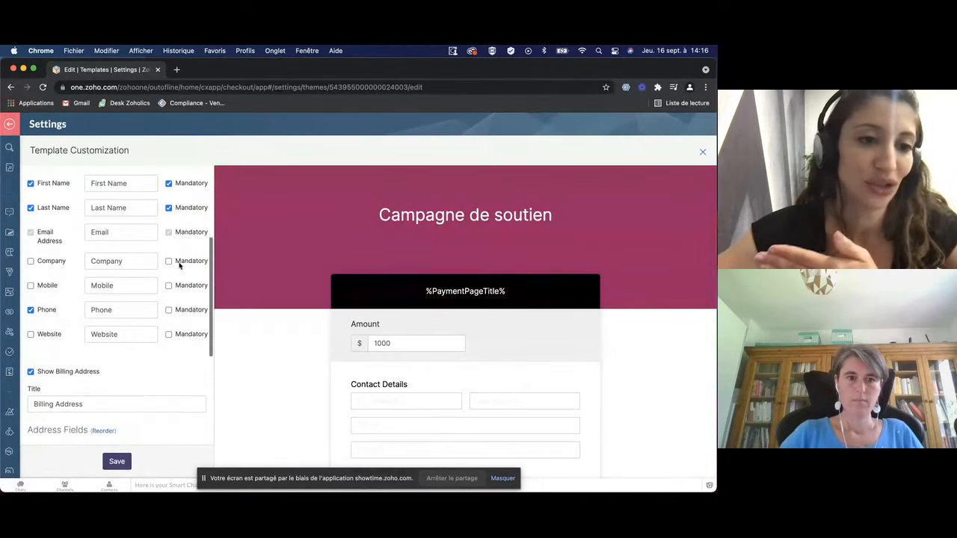
{"action": "scroll", "coordinate": [180, 265], "scroll_direction": "up", "scroll_amount": 2}
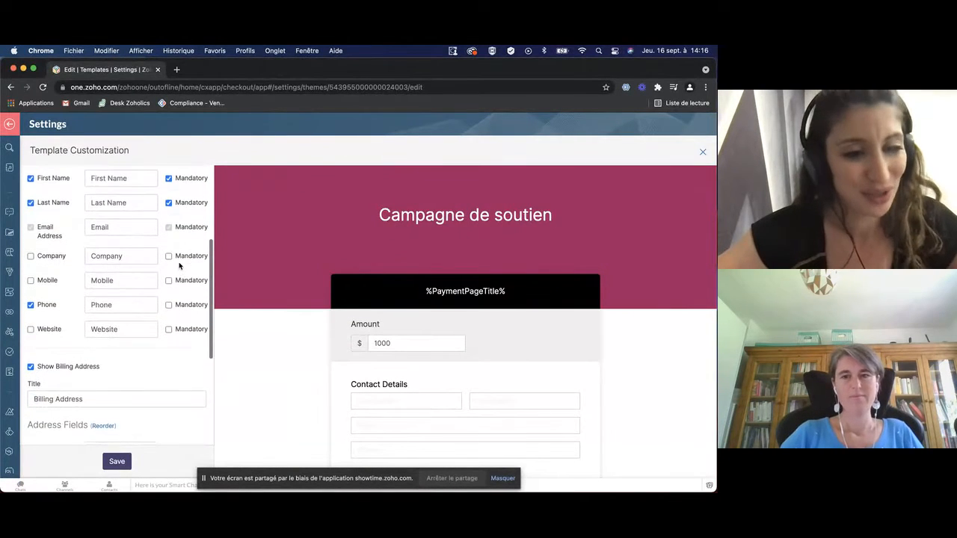
{"action": "scroll", "coordinate": [134, 292], "scroll_direction": "down", "scroll_amount": 1}
{"action": "scroll", "coordinate": [59, 342], "scroll_direction": "down", "scroll_amount": 6}
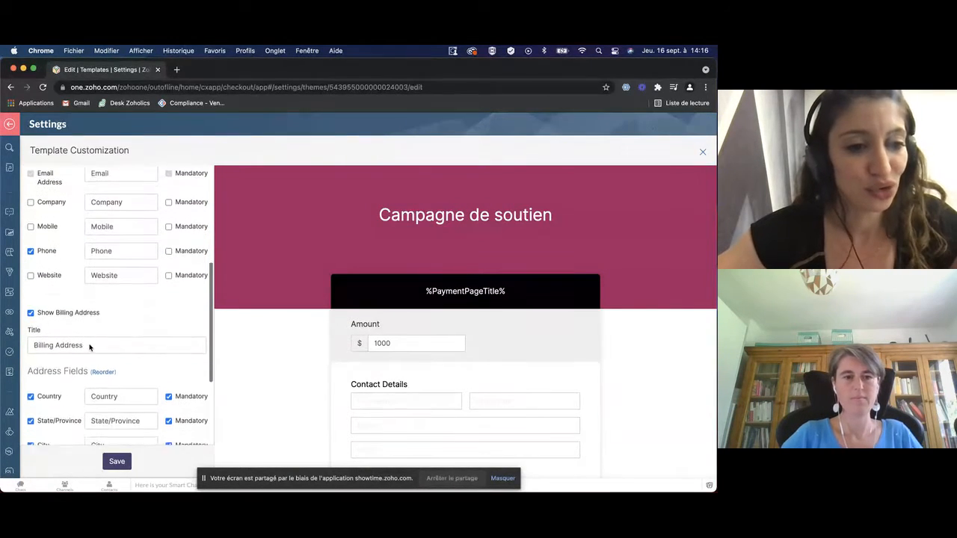
{"action": "scroll", "coordinate": [83, 374], "scroll_direction": "down", "scroll_amount": 1}
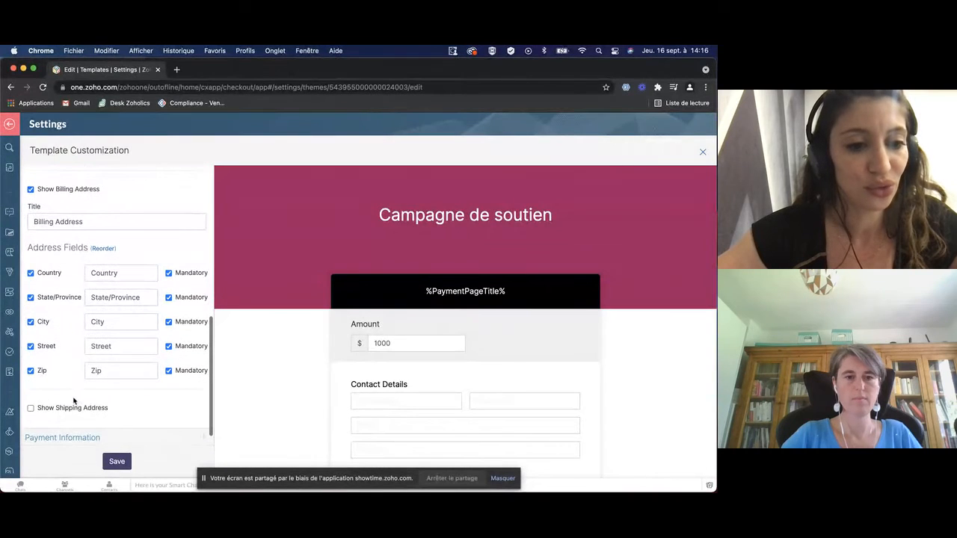
Try showing the shipping address in the customer information, review its fields, and hide it again
{"action": "left_click", "coordinate": [31, 409]}
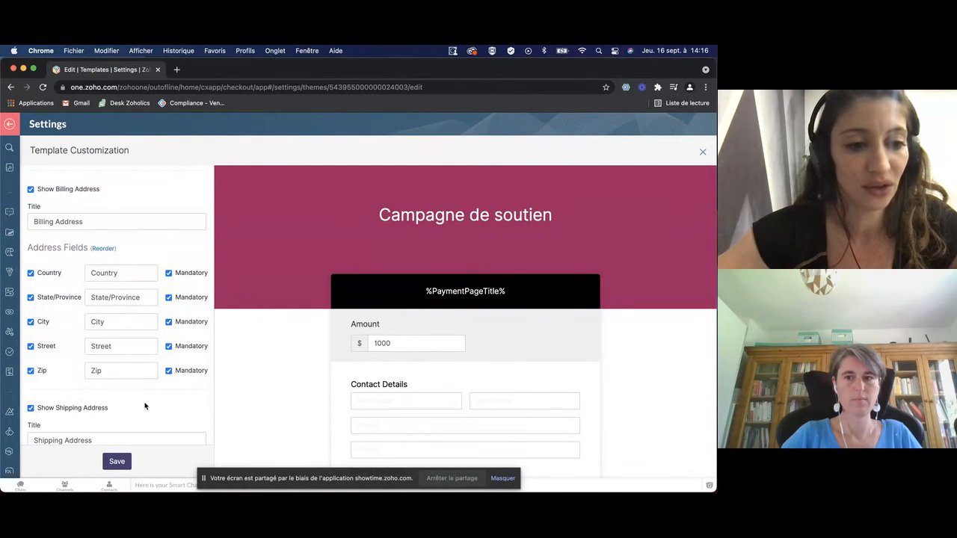
{"action": "scroll", "coordinate": [145, 406], "scroll_direction": "down", "scroll_amount": 4}
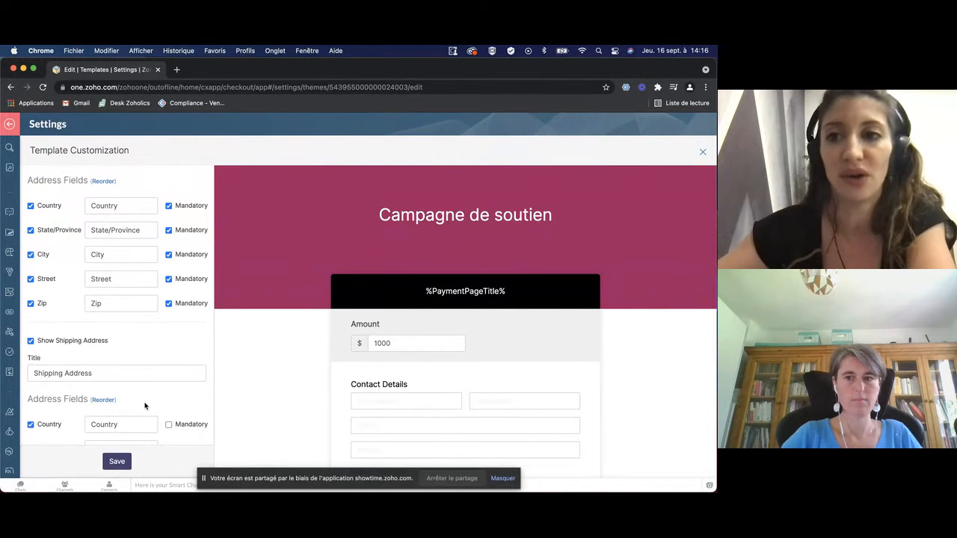
{"action": "left_click", "coordinate": [72, 342]}
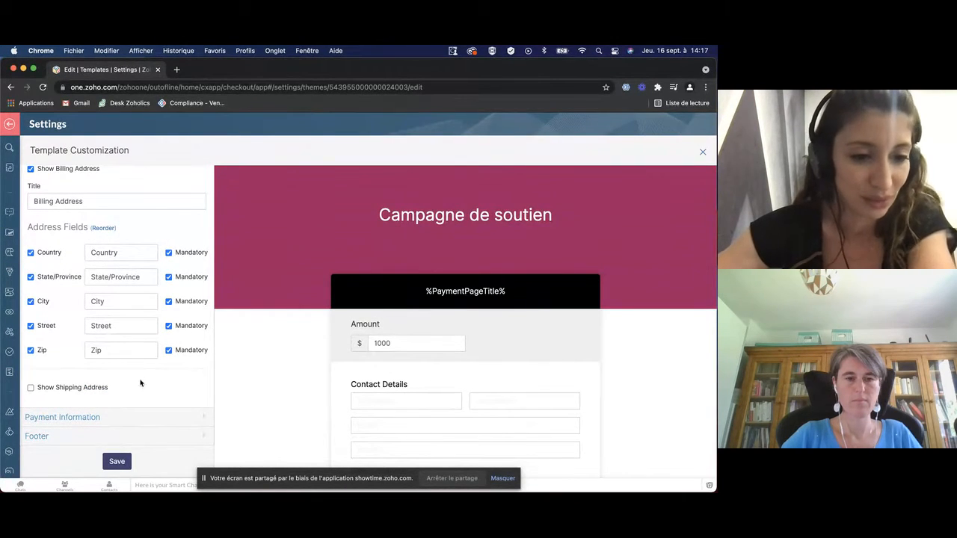
Review the payment information labels and button properties, and inspect the address, payment and Pay button sections in the preview
{"action": "left_click", "coordinate": [125, 419]}
{"action": "scroll", "coordinate": [113, 254], "scroll_direction": "up", "scroll_amount": 1}
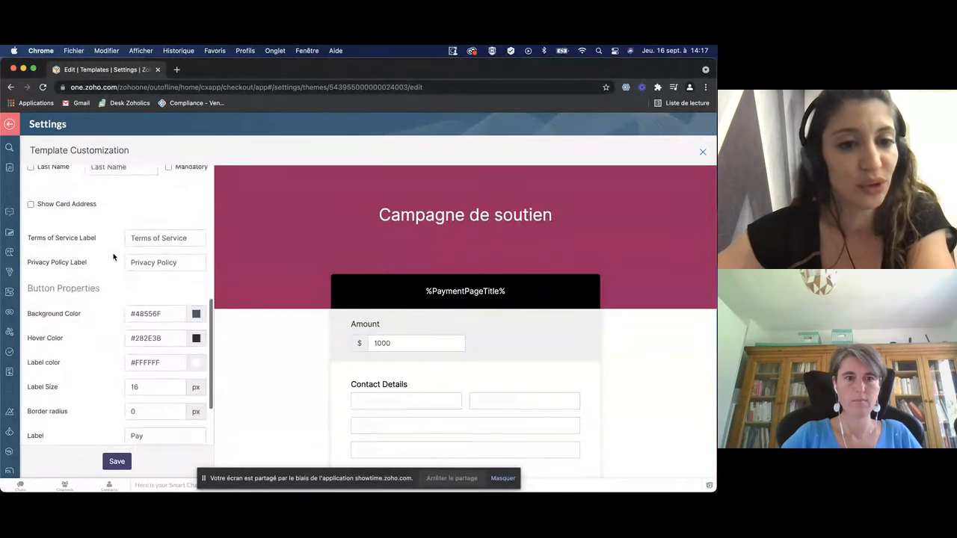
{"action": "scroll", "coordinate": [119, 263], "scroll_direction": "down", "scroll_amount": 3}
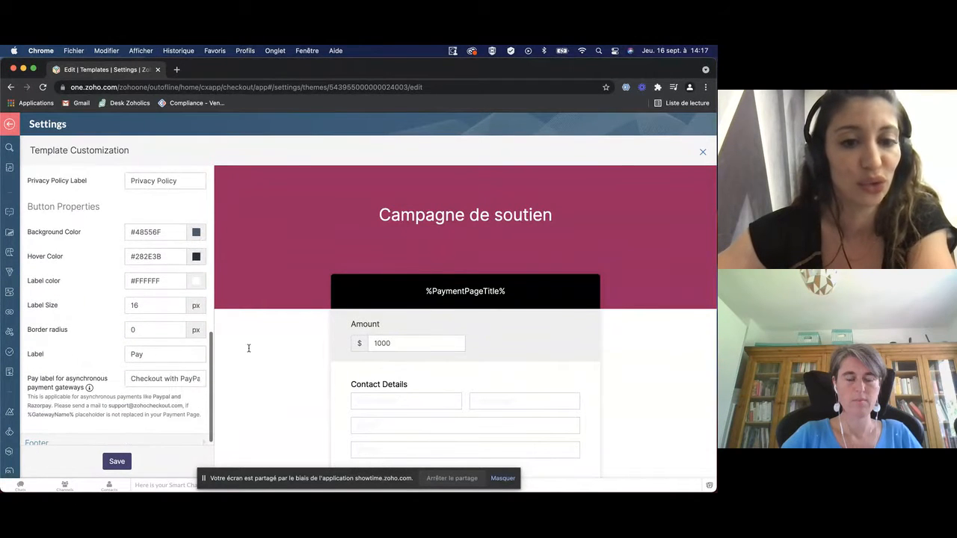
{"action": "scroll", "coordinate": [429, 374], "scroll_direction": "down", "scroll_amount": 5}
{"action": "scroll", "coordinate": [429, 374], "scroll_direction": "down", "scroll_amount": 4}
{"action": "scroll", "coordinate": [430, 373], "scroll_direction": "up", "scroll_amount": 2}
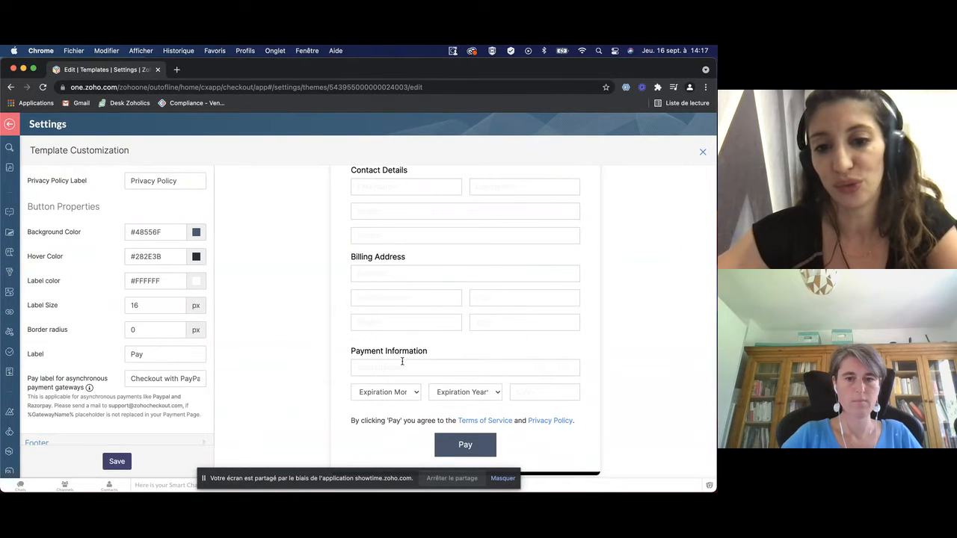
{"action": "scroll", "coordinate": [393, 351], "scroll_direction": "down", "scroll_amount": 1}
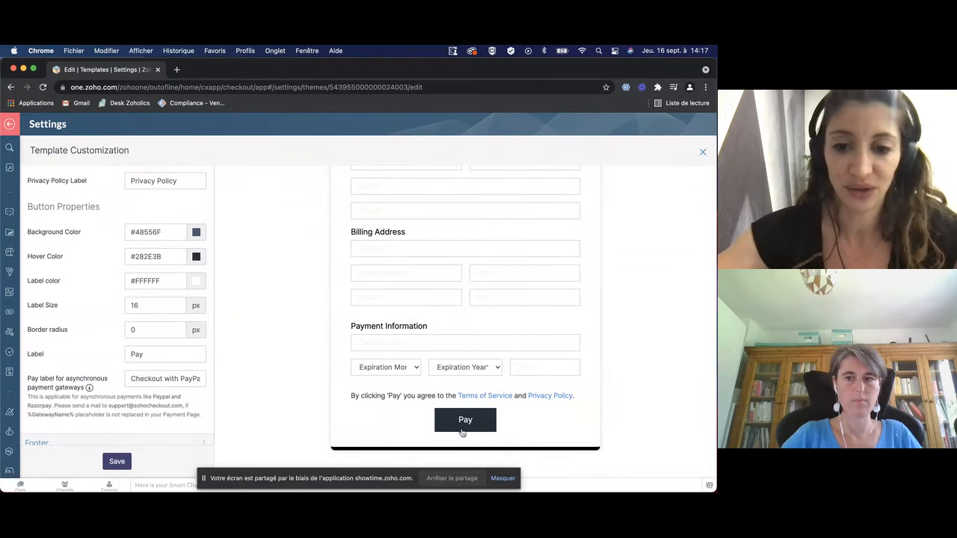
Check the remaining Pay button properties and save the customized Default template
{"action": "scroll", "coordinate": [82, 331], "scroll_direction": "down", "scroll_amount": 1}
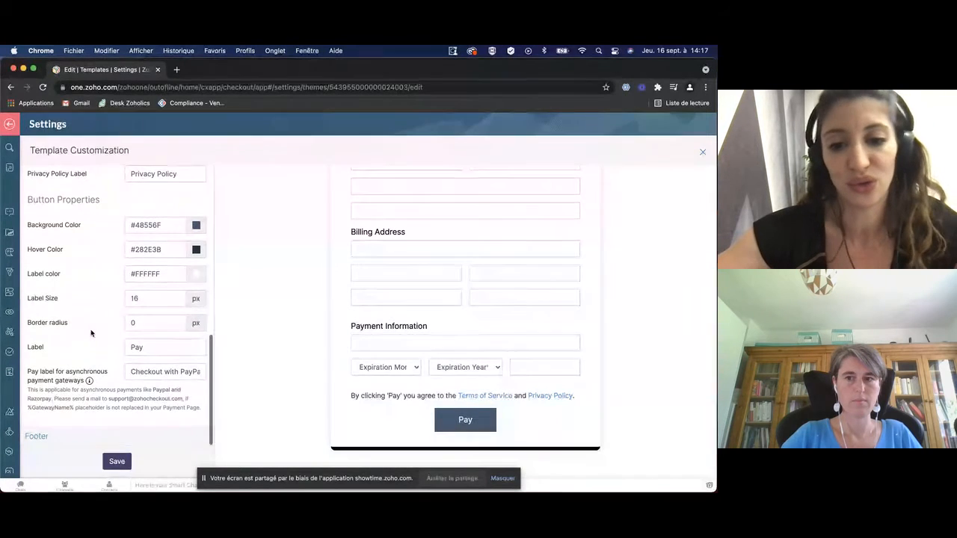
{"action": "scroll", "coordinate": [86, 332], "scroll_direction": "up", "scroll_amount": 1}
{"action": "scroll", "coordinate": [91, 334], "scroll_direction": "down", "scroll_amount": 1}
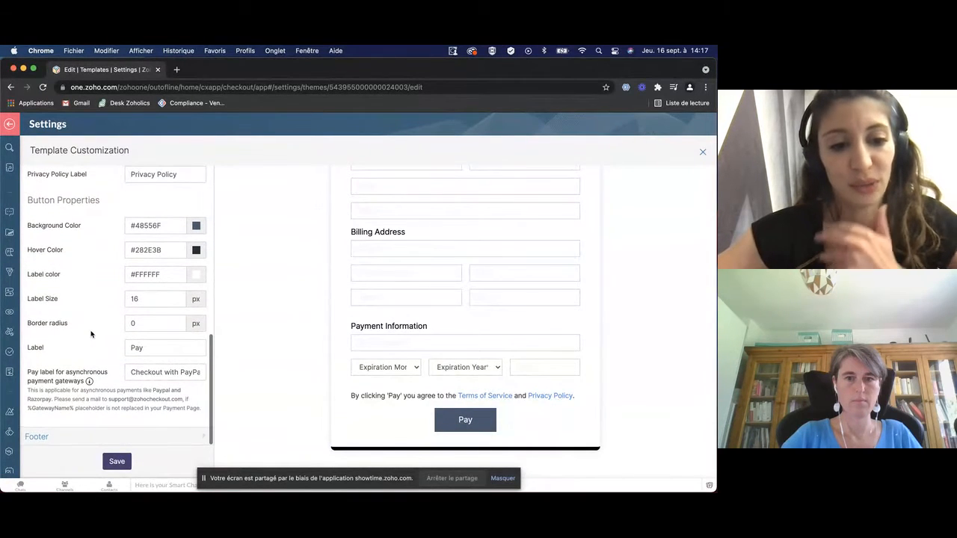
{"action": "left_click", "coordinate": [116, 460]}
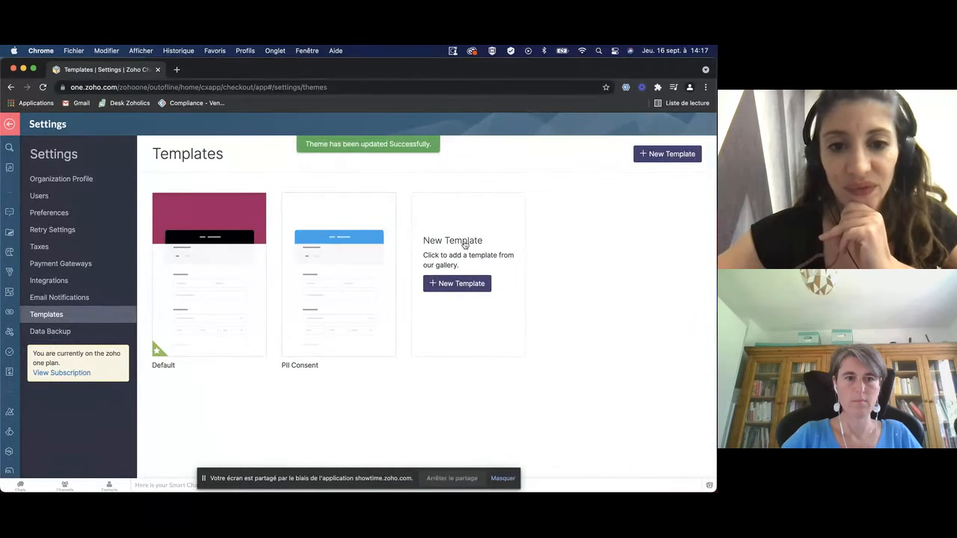
{"action": "mouse_move", "coordinate": [217, 247]}
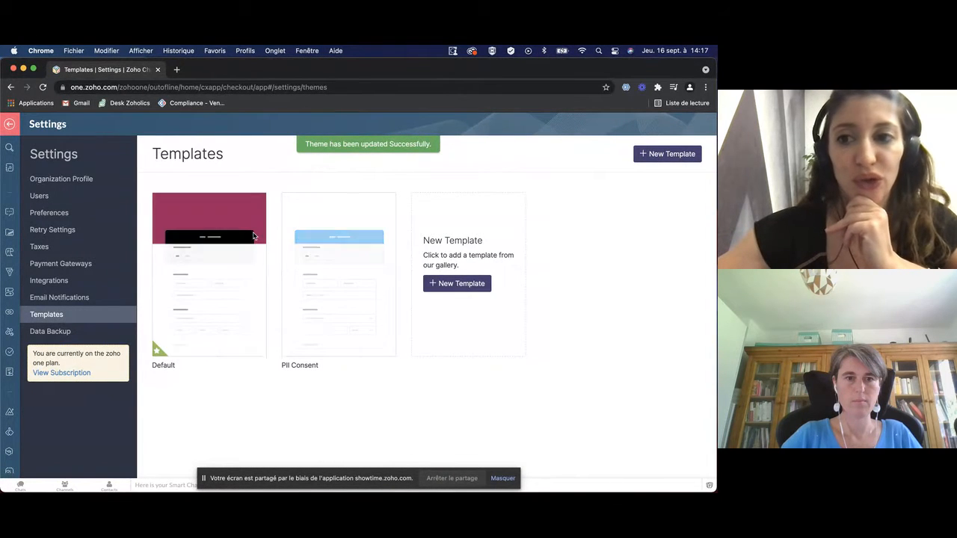
Return to the Soutenez-nous payment page and mark it as live
{"action": "left_click", "coordinate": [9, 126]}
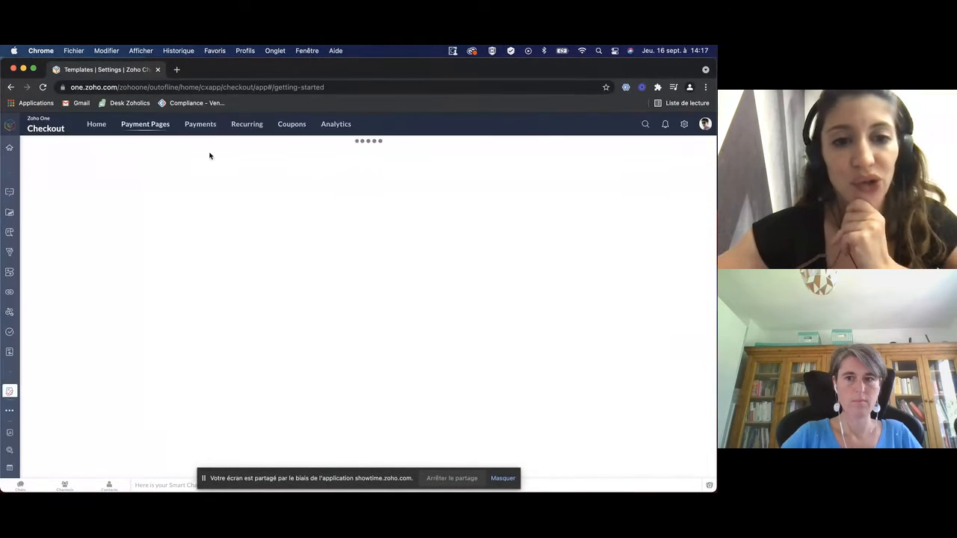
{"action": "left_click", "coordinate": [149, 126]}
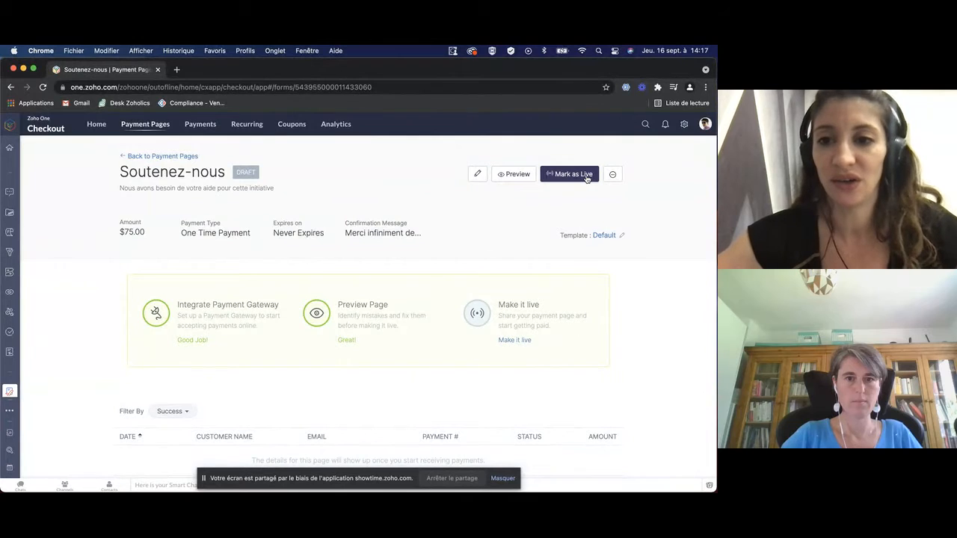
{"action": "left_click", "coordinate": [572, 175]}
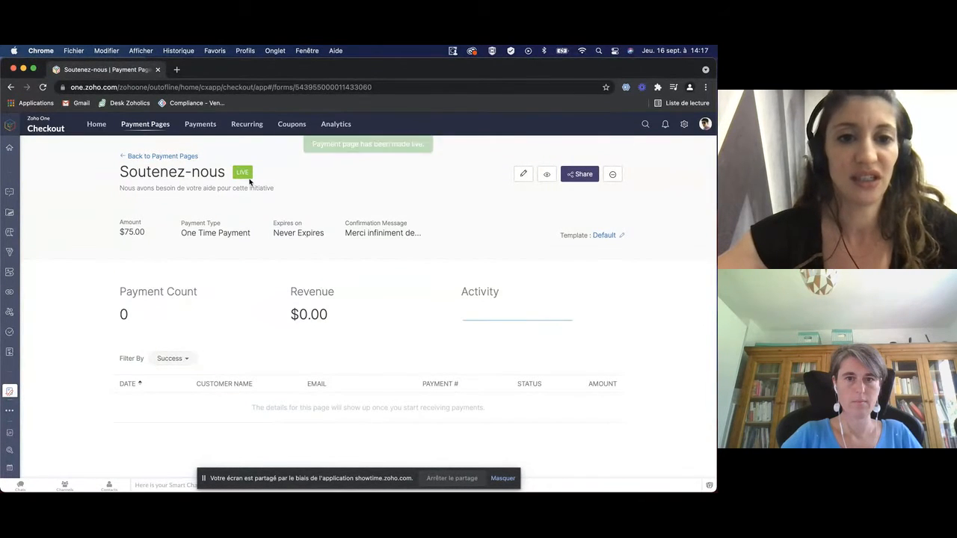
Examine the sharing options of the Soutenez-nous page: direct link, website embed code and Donate button code
{"action": "left_click", "coordinate": [585, 177]}
{"action": "scroll", "coordinate": [609, 248], "scroll_direction": "down", "scroll_amount": 1}
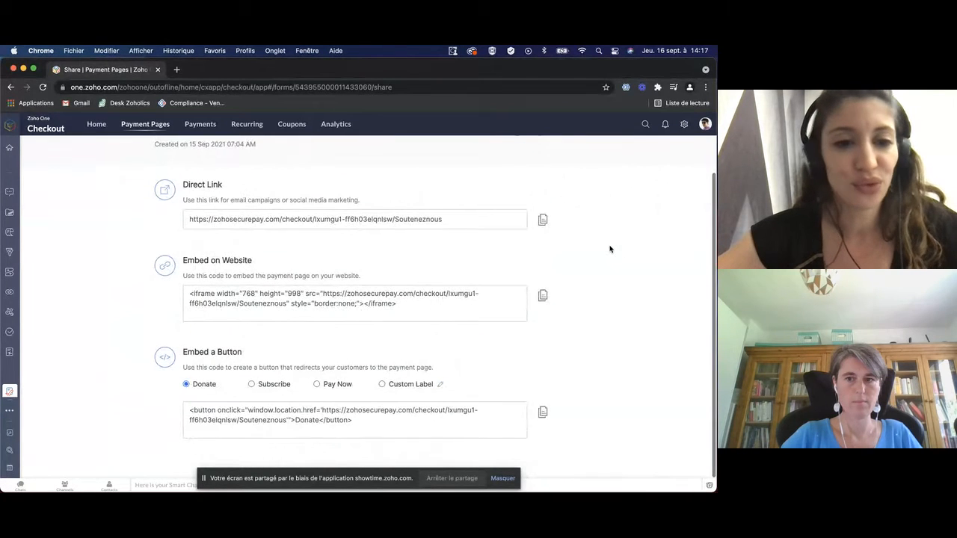
{"action": "scroll", "coordinate": [609, 249], "scroll_direction": "up", "scroll_amount": 1}
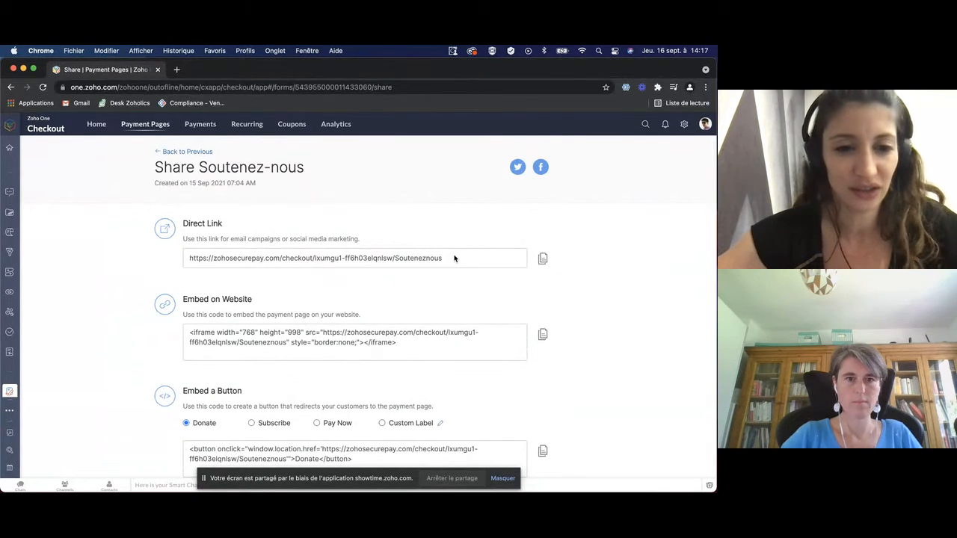
{"action": "scroll", "coordinate": [451, 290], "scroll_direction": "down", "scroll_amount": 1}
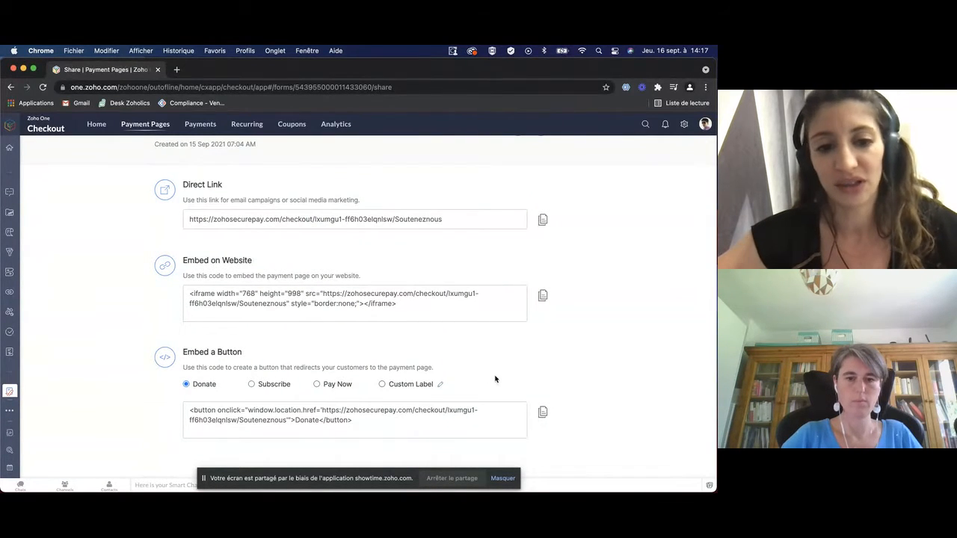
{"action": "scroll", "coordinate": [494, 379], "scroll_direction": "up", "scroll_amount": 1}
{"action": "scroll", "coordinate": [495, 379], "scroll_direction": "down", "scroll_amount": 1}
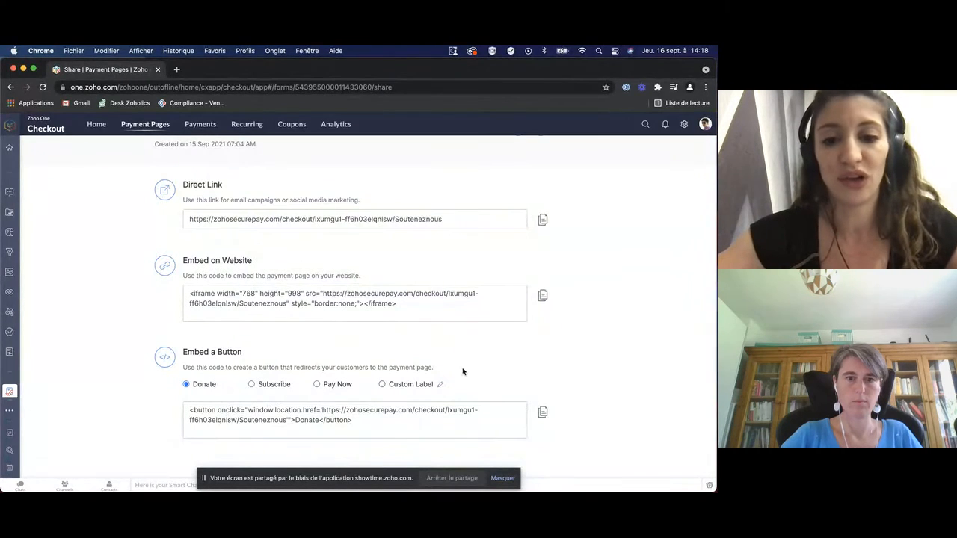
{"action": "scroll", "coordinate": [464, 371], "scroll_direction": "up", "scroll_amount": 1}
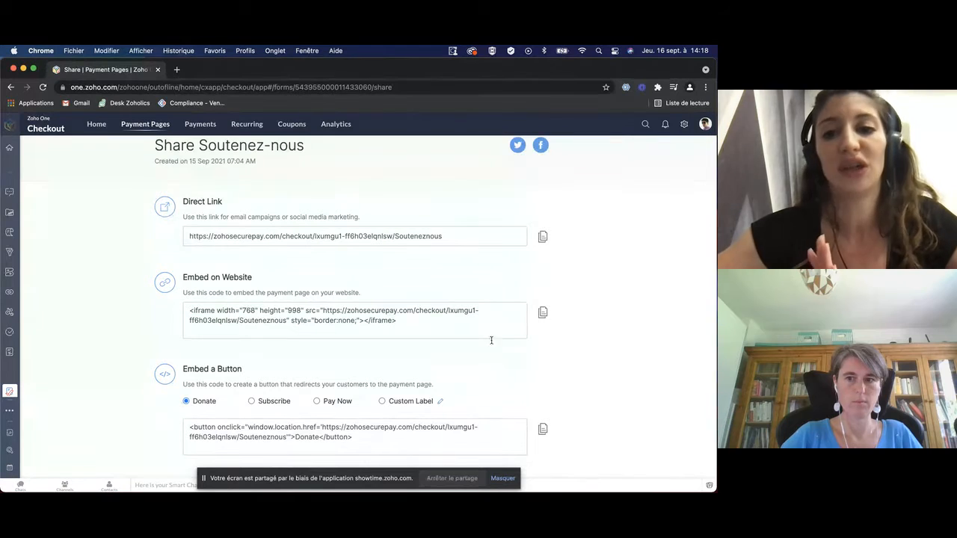
{"action": "scroll", "coordinate": [490, 351], "scroll_direction": "up", "scroll_amount": 1}
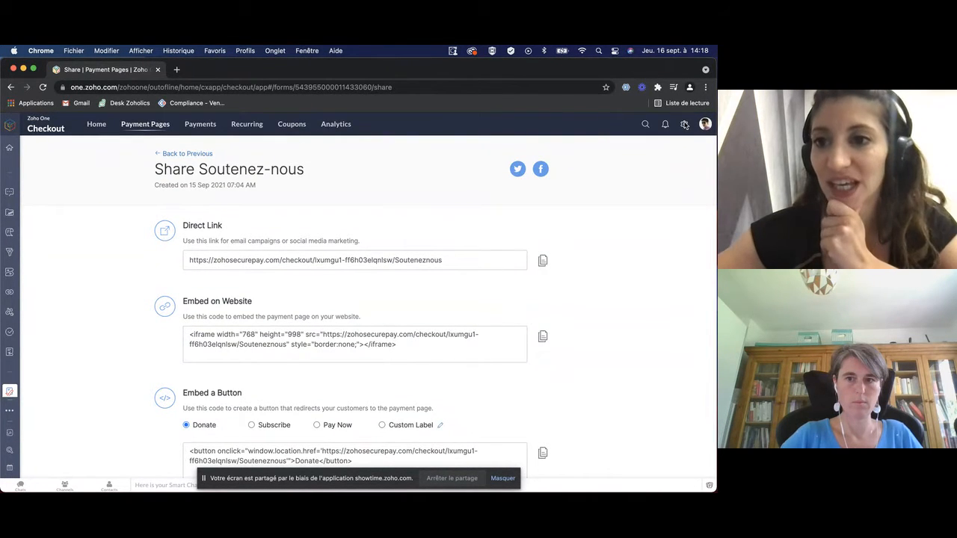
Review the organization profile in the settings and open the tax rates
{"action": "left_click", "coordinate": [684, 125]}
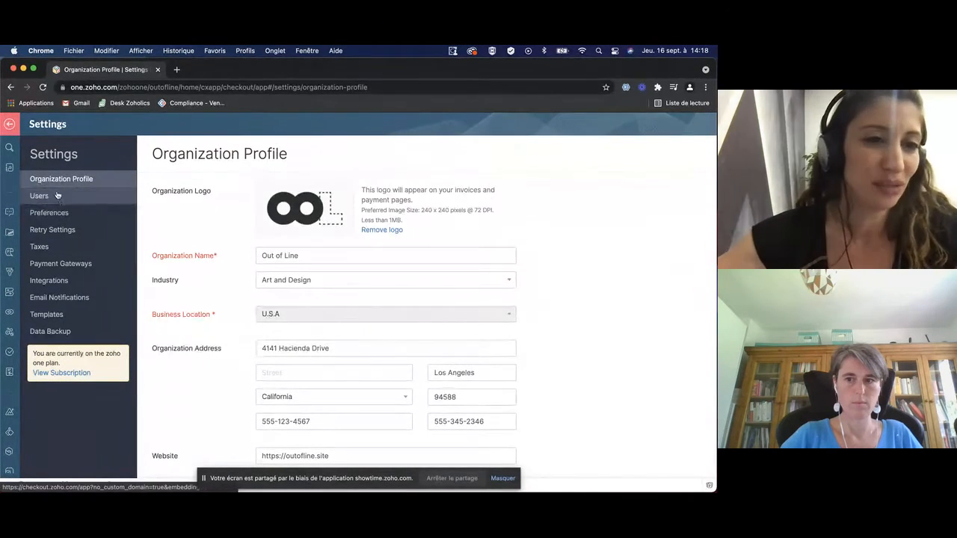
{"action": "scroll", "coordinate": [271, 326], "scroll_direction": "down", "scroll_amount": 3}
{"action": "scroll", "coordinate": [271, 326], "scroll_direction": "up", "scroll_amount": 2}
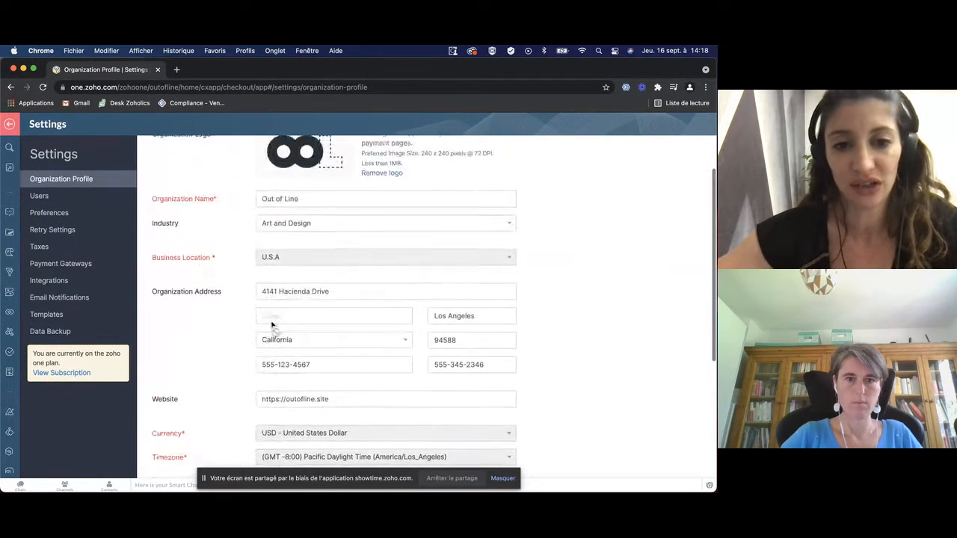
{"action": "scroll", "coordinate": [271, 326], "scroll_direction": "up", "scroll_amount": 1}
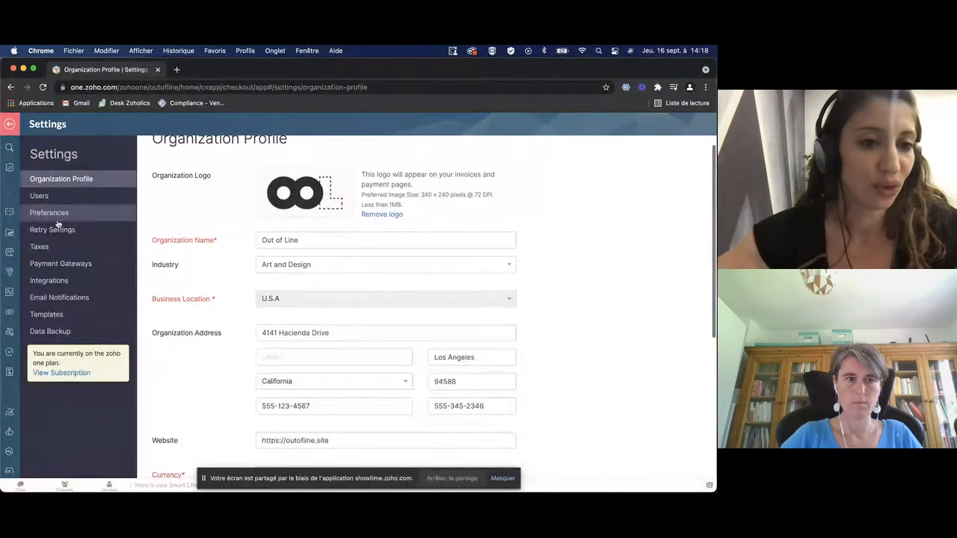
{"action": "left_click", "coordinate": [65, 250]}
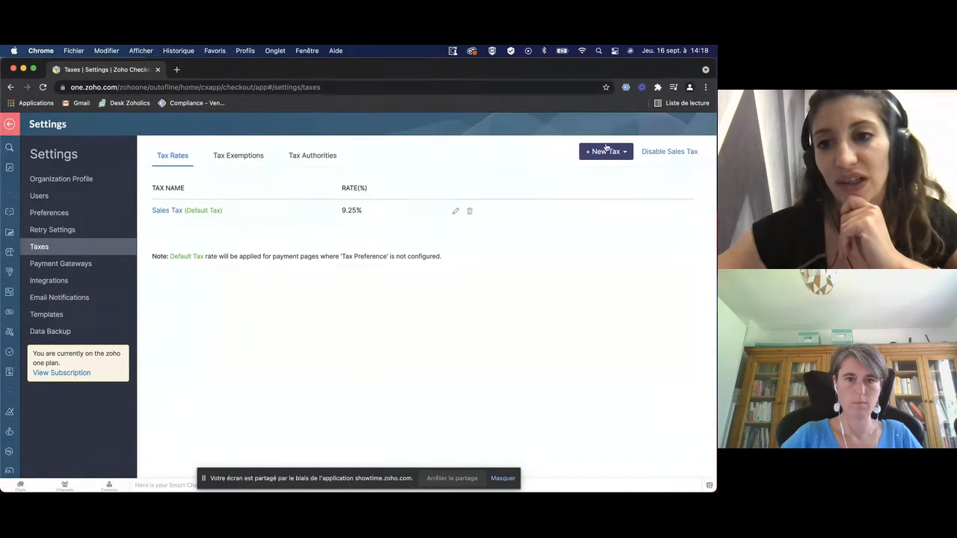
Look through the tax exemptions and tax authorities, and return to the tax rates
{"action": "left_click", "coordinate": [251, 157]}
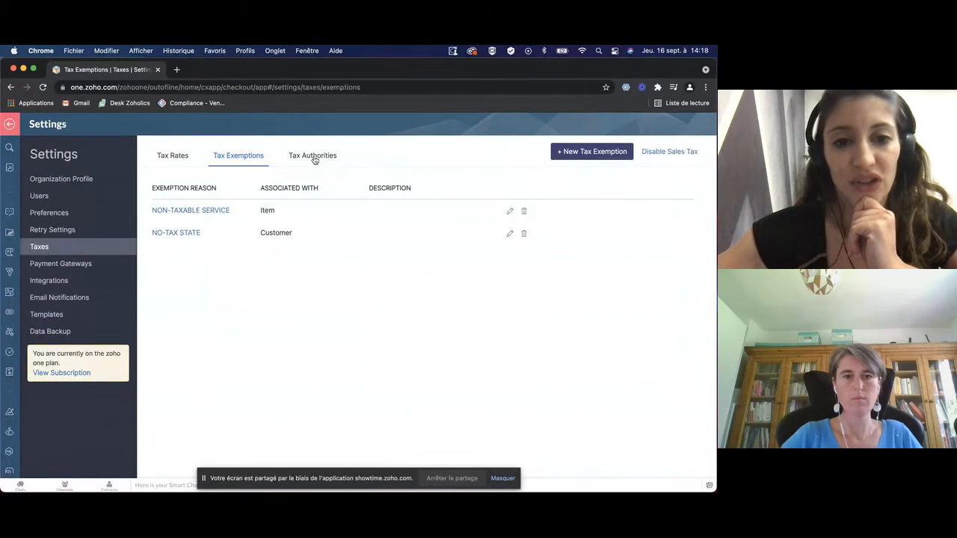
{"action": "left_click", "coordinate": [314, 159]}
{"action": "left_click", "coordinate": [173, 156]}
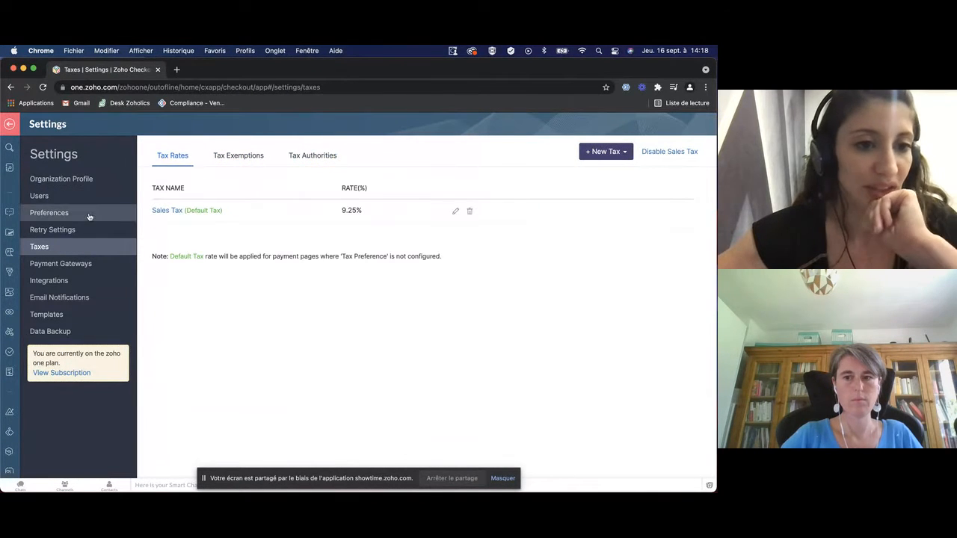
Review the retry settings for failed recurring payments, from the first retry through the final payment status
{"action": "left_click", "coordinate": [84, 229]}
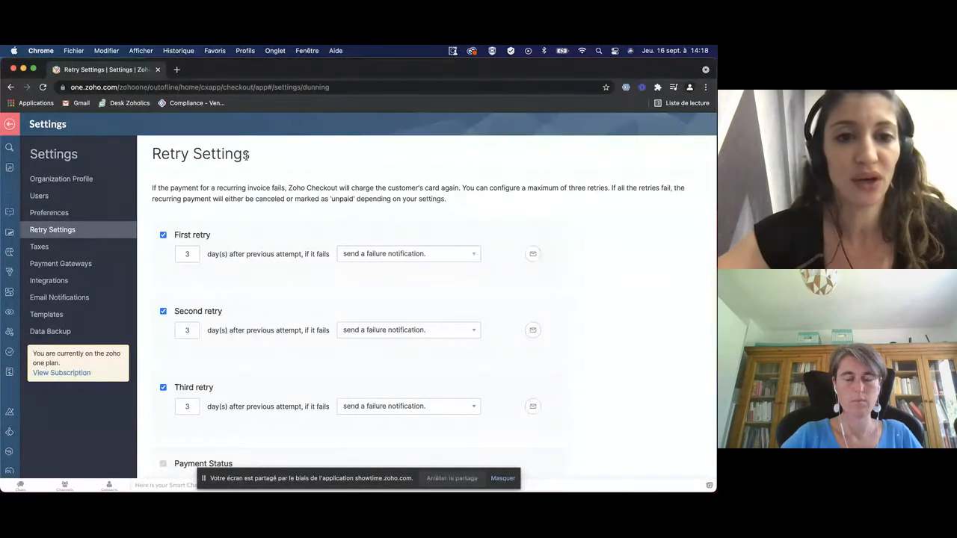
{"action": "scroll", "coordinate": [300, 244], "scroll_direction": "down", "scroll_amount": 1}
{"action": "scroll", "coordinate": [300, 245], "scroll_direction": "up", "scroll_amount": 1}
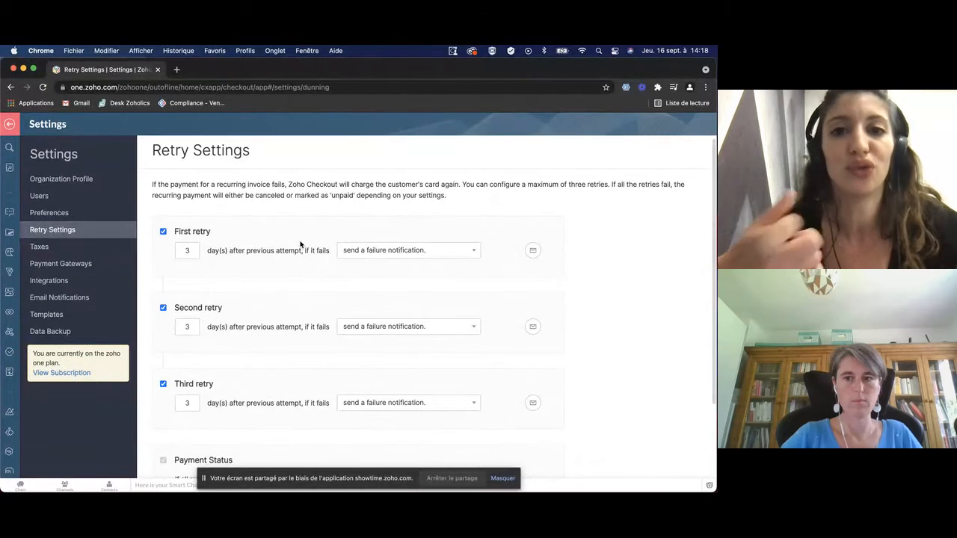
{"action": "scroll", "coordinate": [300, 244], "scroll_direction": "down", "scroll_amount": 3}
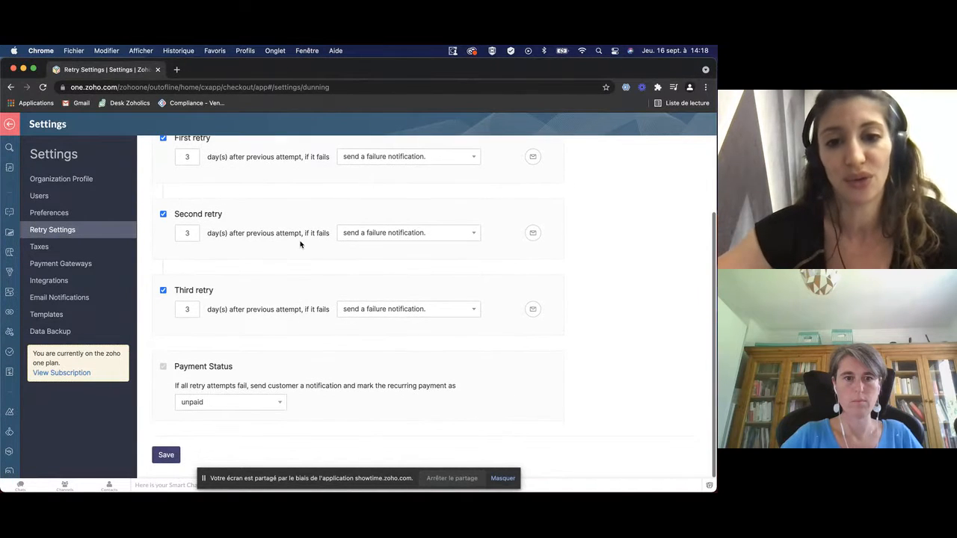
{"action": "scroll", "coordinate": [303, 290], "scroll_direction": "up", "scroll_amount": 1}
{"action": "scroll", "coordinate": [284, 299], "scroll_direction": "down", "scroll_amount": 1}
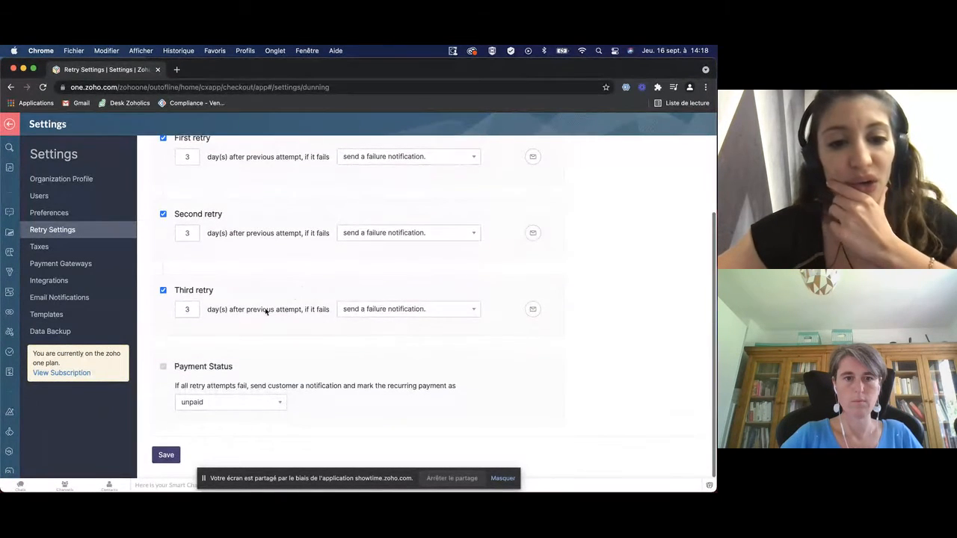
{"action": "scroll", "coordinate": [303, 385], "scroll_direction": "up", "scroll_amount": 3}
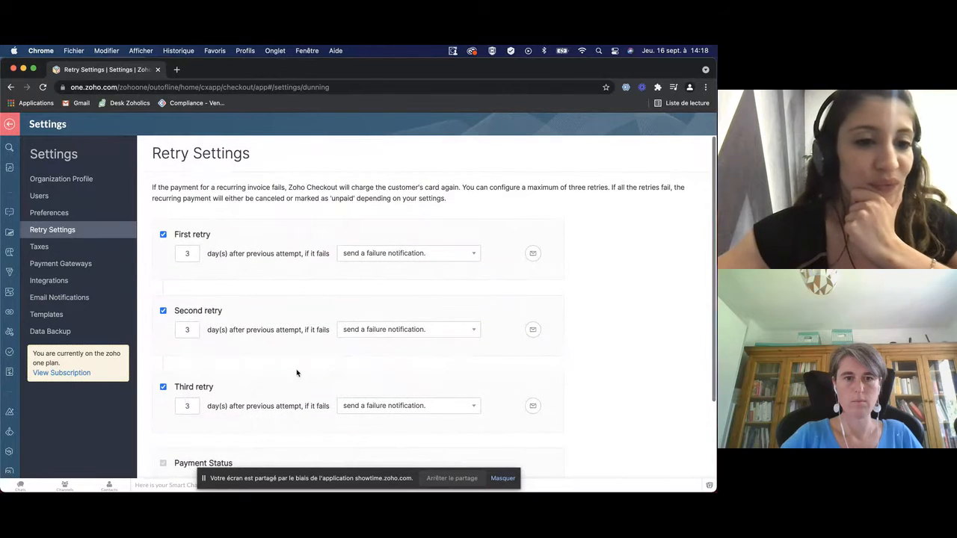
Review the available integrations, including MailChimp, Zoho Campaigns, Slack and Zoho Cliq
{"action": "left_click", "coordinate": [79, 282]}
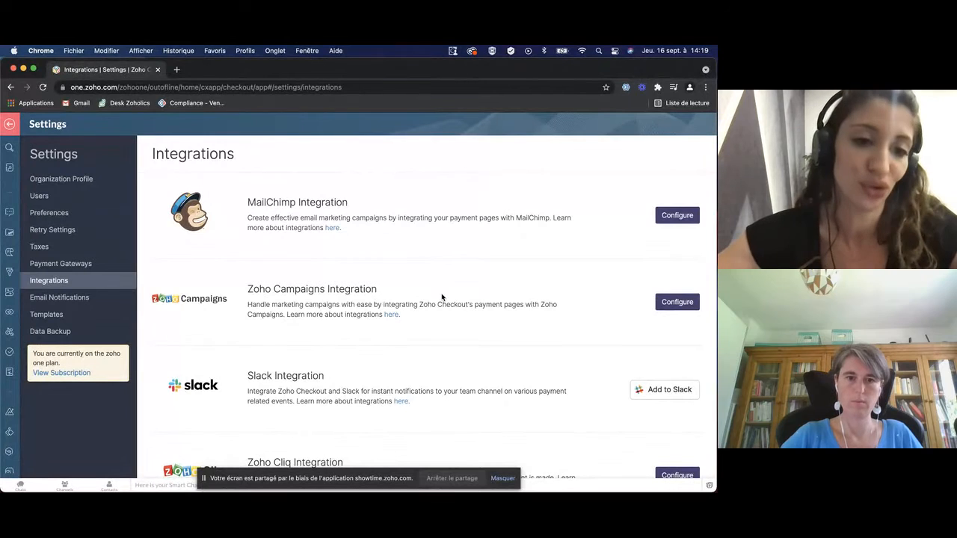
{"action": "scroll", "coordinate": [441, 297], "scroll_direction": "down", "scroll_amount": 2}
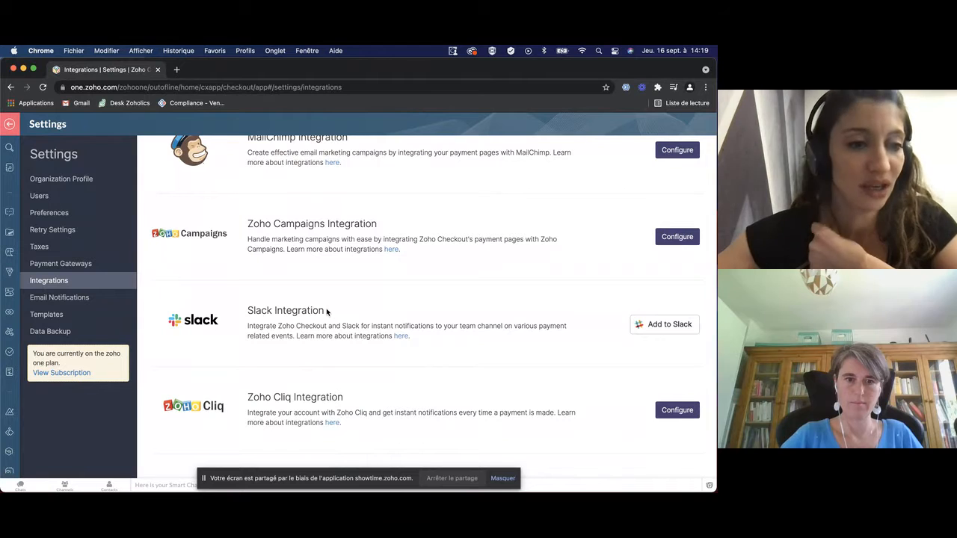
{"action": "scroll", "coordinate": [389, 250], "scroll_direction": "up", "scroll_amount": 3}
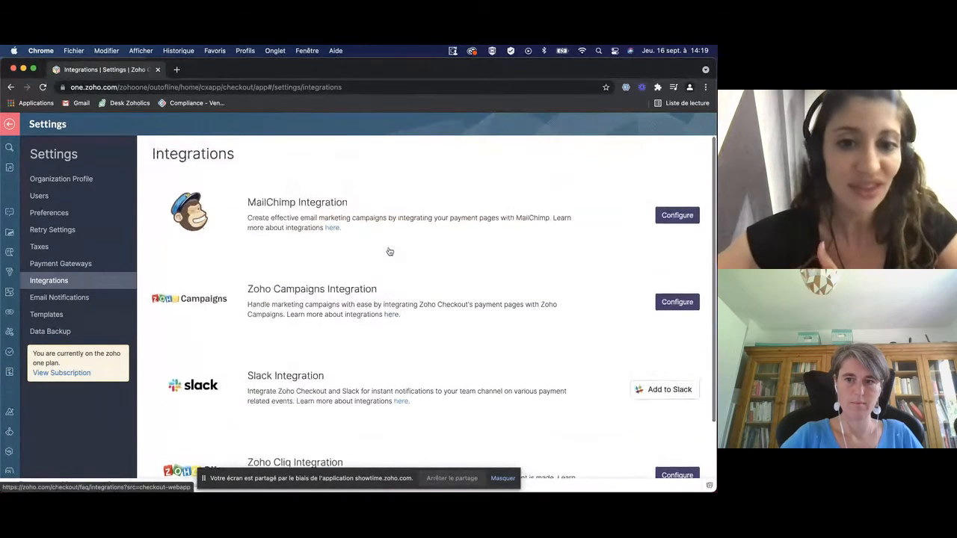
Open the Payment Success Notification template from the email notifications and examine its subject and message body
{"action": "left_click", "coordinate": [90, 298]}
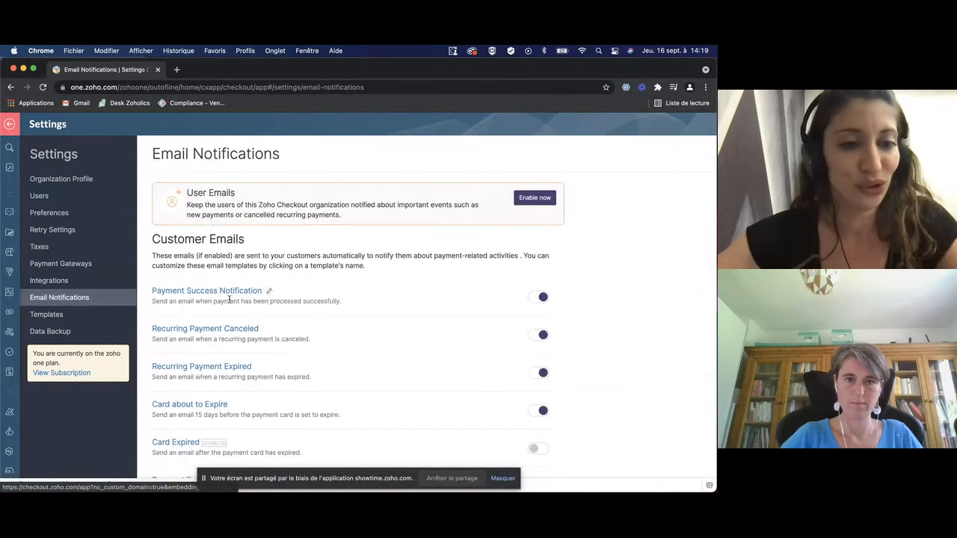
{"action": "scroll", "coordinate": [425, 330], "scroll_direction": "down", "scroll_amount": 3}
{"action": "scroll", "coordinate": [425, 330], "scroll_direction": "up", "scroll_amount": 1}
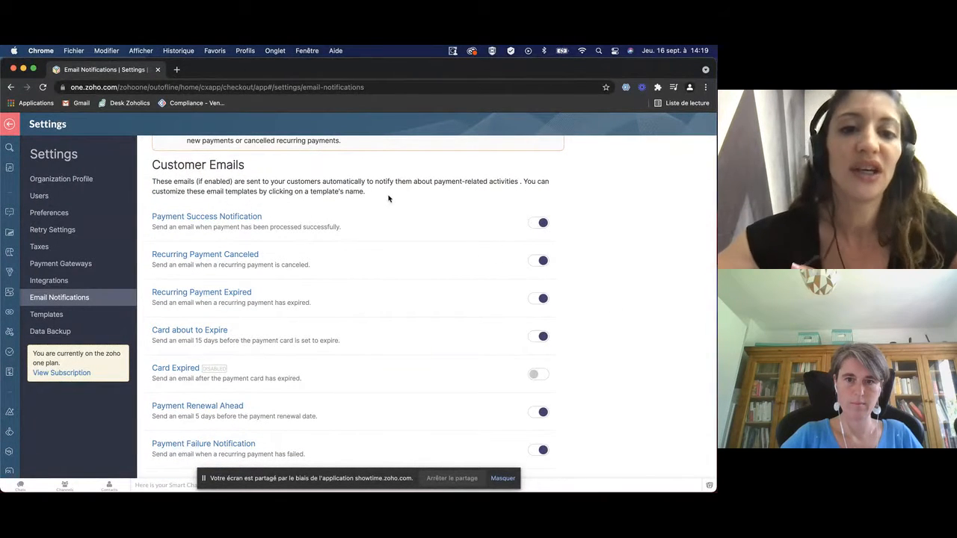
{"action": "left_click", "coordinate": [224, 216]}
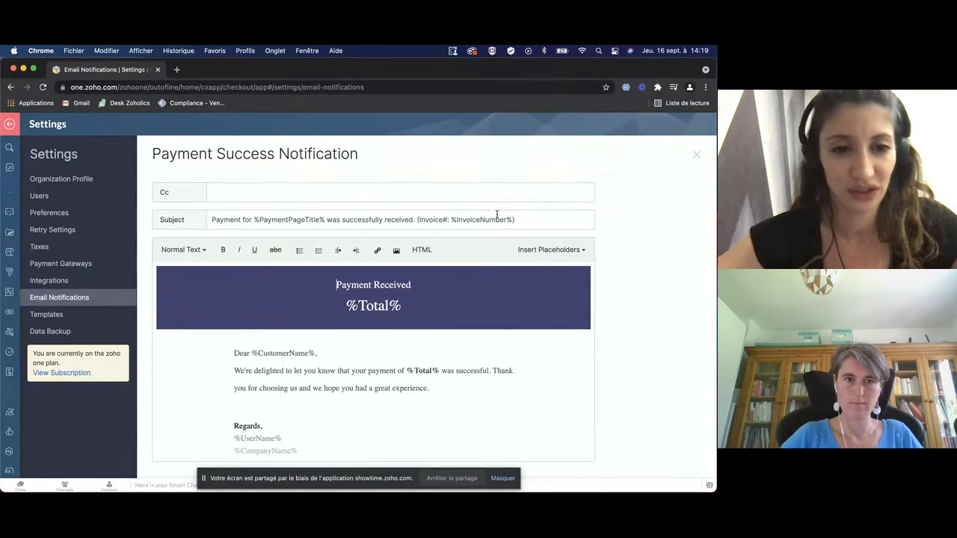
{"action": "left_click", "coordinate": [413, 220]}
{"action": "scroll", "coordinate": [457, 261], "scroll_direction": "down", "scroll_amount": 1}
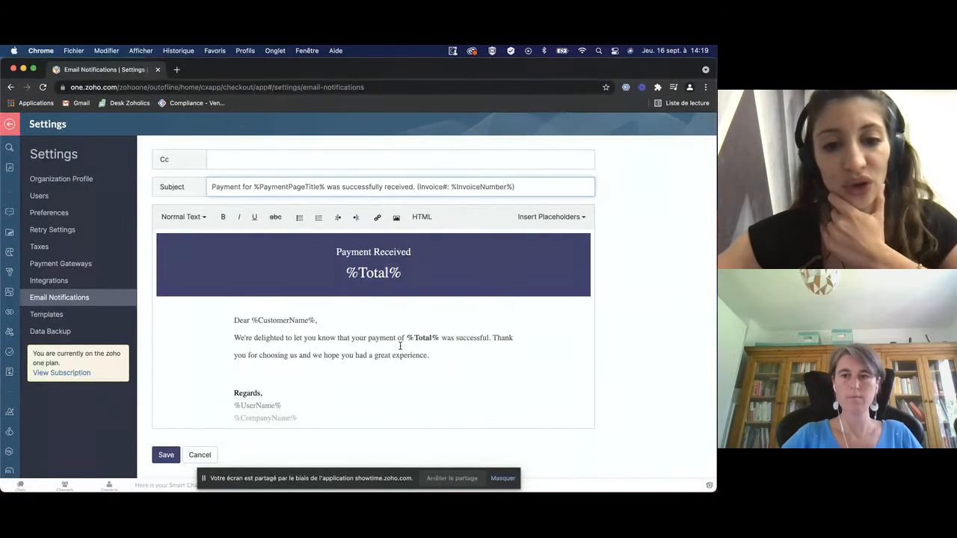
{"action": "scroll", "coordinate": [404, 340], "scroll_direction": "up", "scroll_amount": 1}
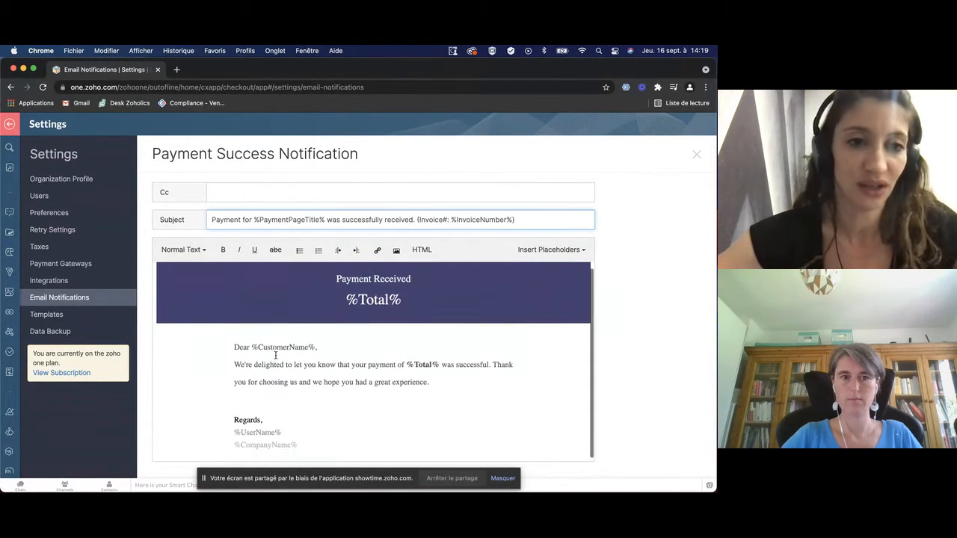
Close the Payment Success Notification template without saving and return to the email notifications list
{"action": "left_click", "coordinate": [84, 297]}
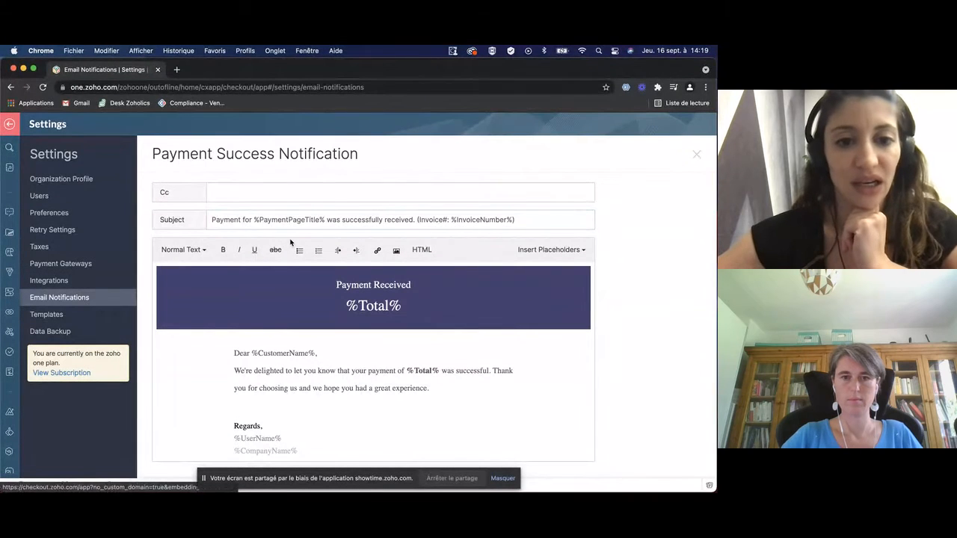
{"action": "left_click", "coordinate": [96, 301]}
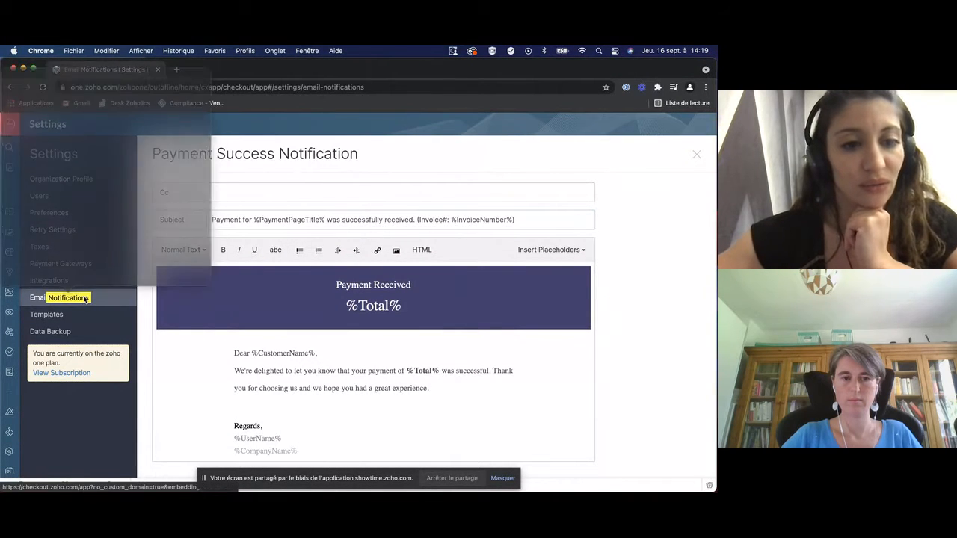
{"action": "left_click", "coordinate": [96, 299]}
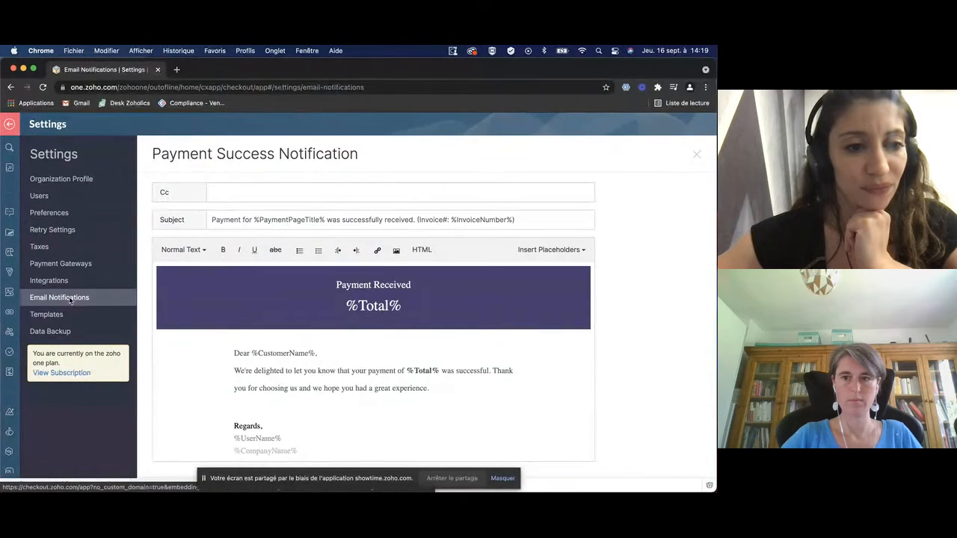
{"action": "scroll", "coordinate": [145, 258], "scroll_direction": "down", "scroll_amount": 1}
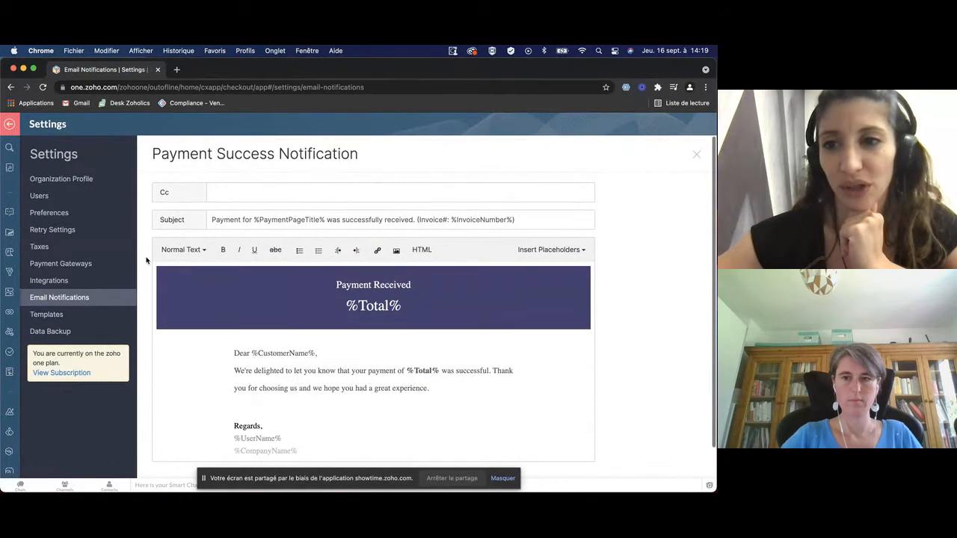
{"action": "scroll", "coordinate": [297, 275], "scroll_direction": "up", "scroll_amount": 1}
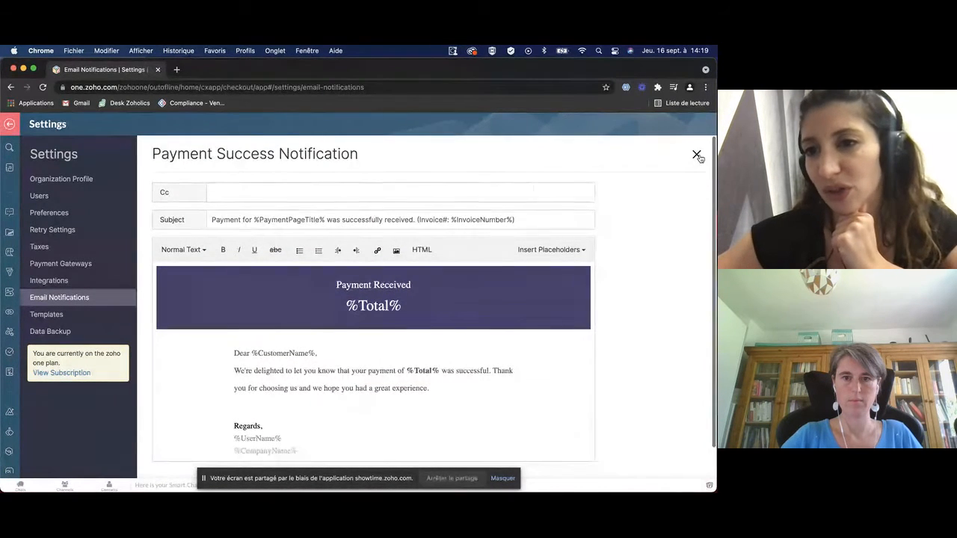
{"action": "left_click", "coordinate": [696, 155]}
Review the customer email notifications, from payment success and card expiry to payment failure and refund
{"action": "scroll", "coordinate": [346, 336], "scroll_direction": "down", "scroll_amount": 2}
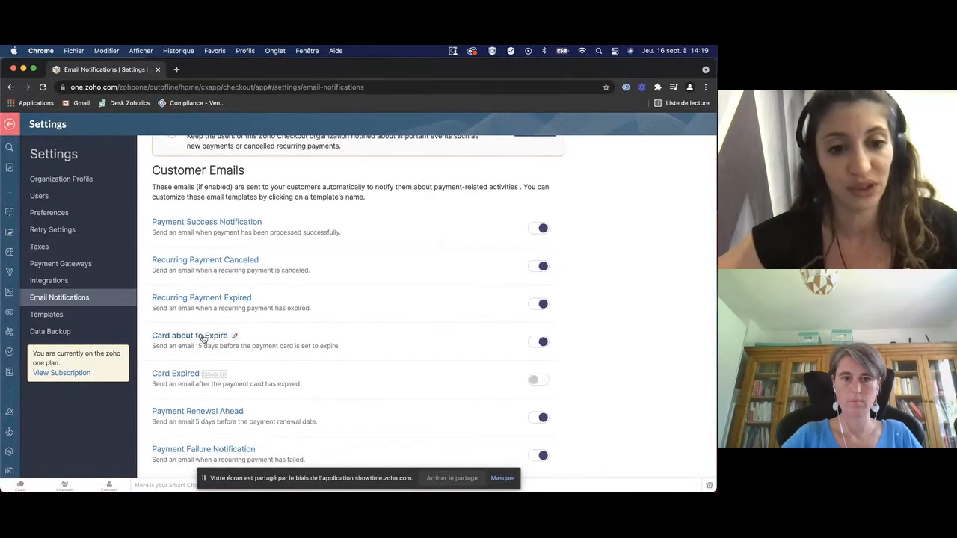
{"action": "scroll", "coordinate": [201, 339], "scroll_direction": "down", "scroll_amount": 2}
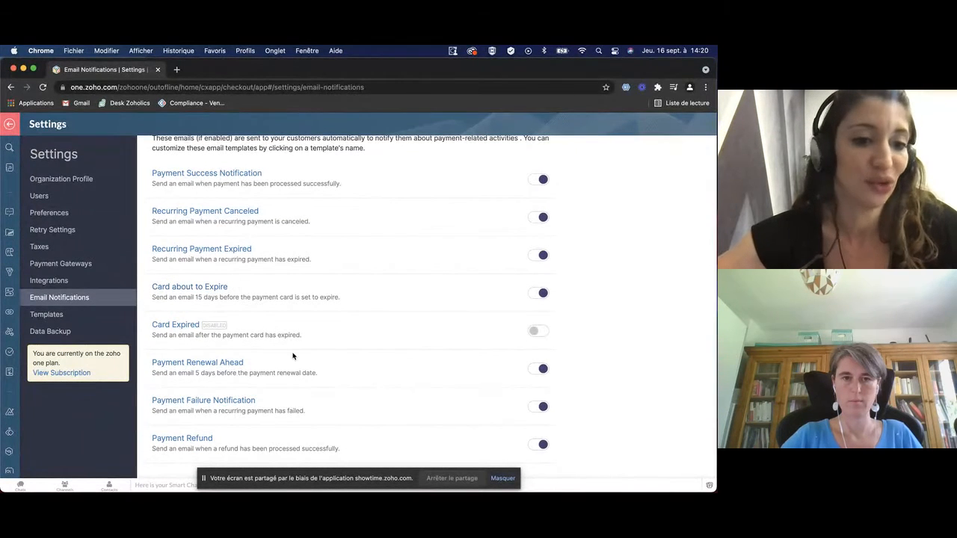
{"action": "scroll", "coordinate": [292, 356], "scroll_direction": "up", "scroll_amount": 3}
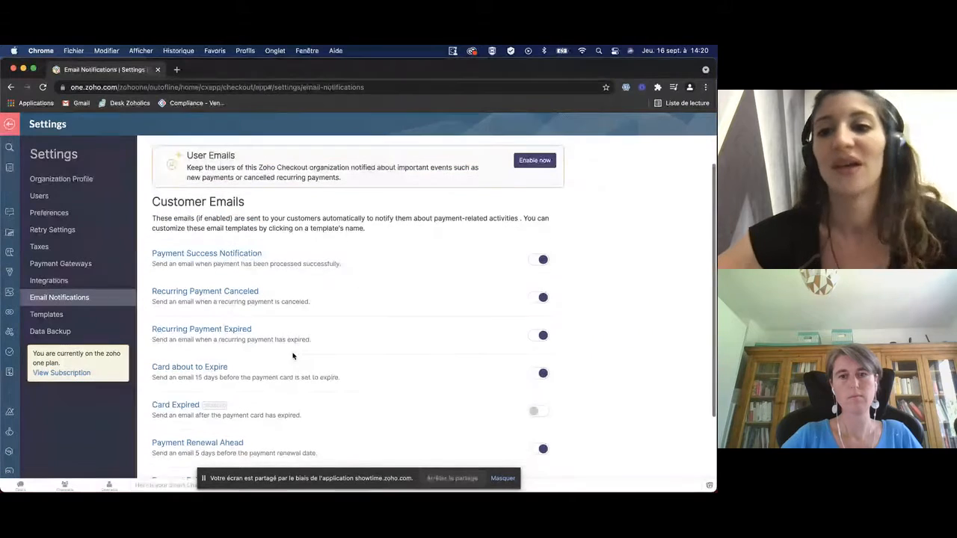
{"action": "scroll", "coordinate": [293, 357], "scroll_direction": "up", "scroll_amount": 1}
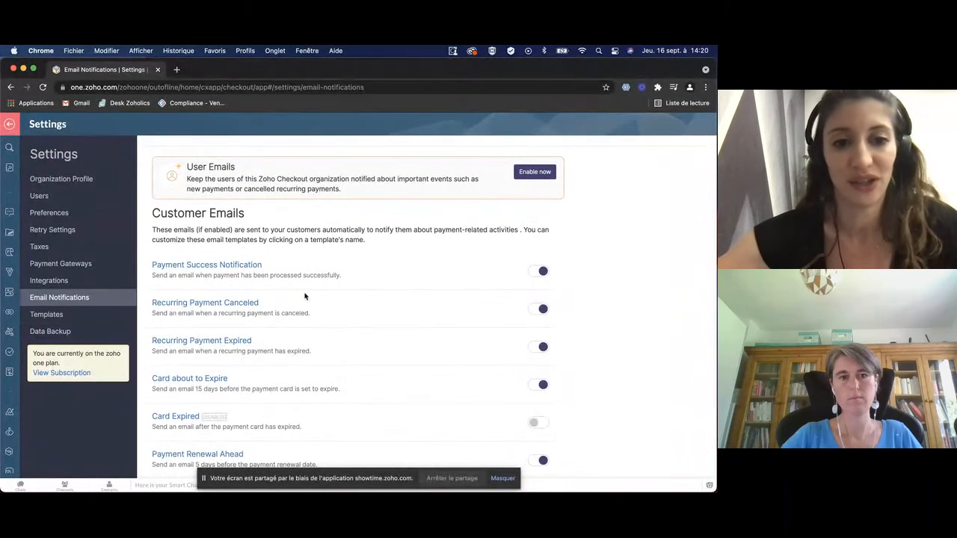
Open the page templates, browse the gallery for new templates and close it without choosing one
{"action": "left_click", "coordinate": [71, 318]}
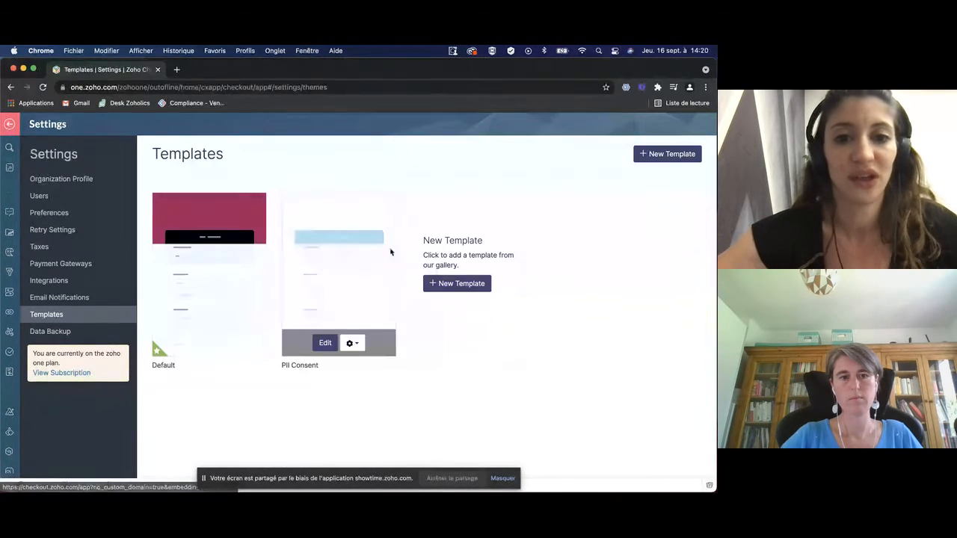
{"action": "left_click", "coordinate": [460, 285]}
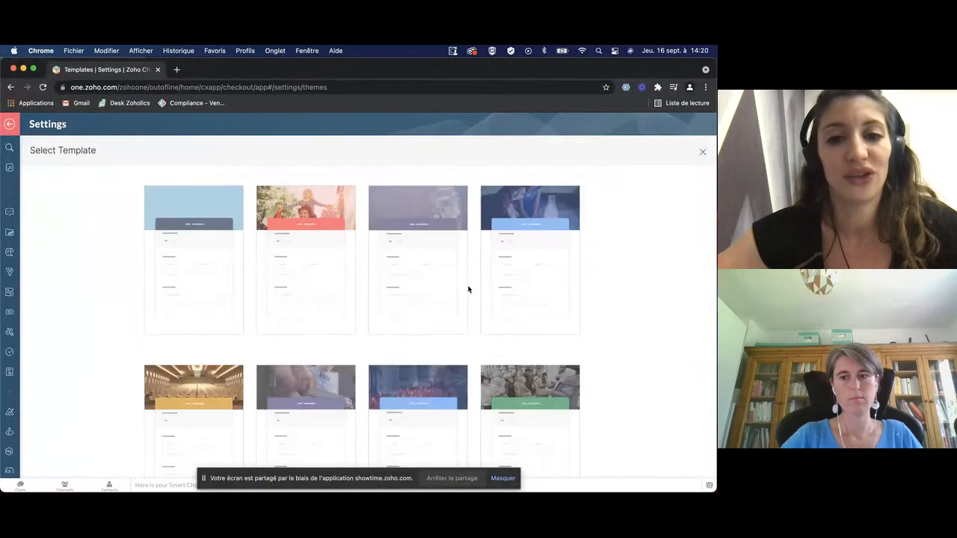
{"action": "scroll", "coordinate": [338, 251], "scroll_direction": "down", "scroll_amount": 2}
{"action": "scroll", "coordinate": [373, 232], "scroll_direction": "up", "scroll_amount": 2}
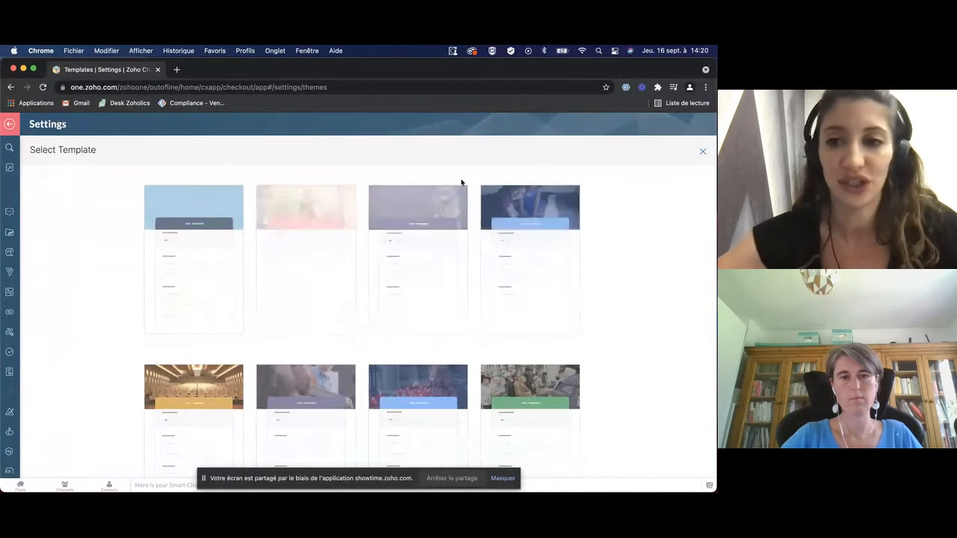
{"action": "left_click", "coordinate": [702, 152]}
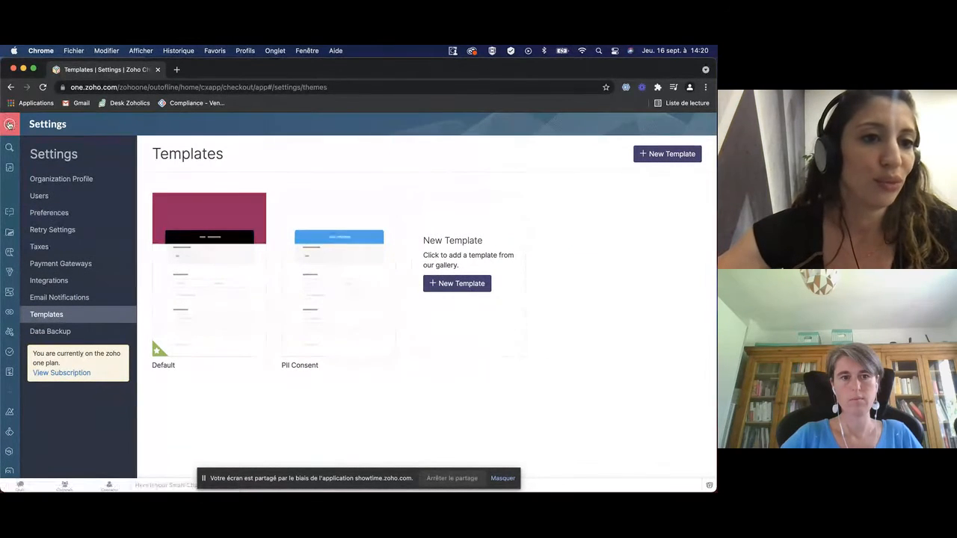
Leave the settings, look through the Payments, Recurring, Coupons and Analytics sections, and stop the screen sharing
{"action": "left_click", "coordinate": [10, 123]}
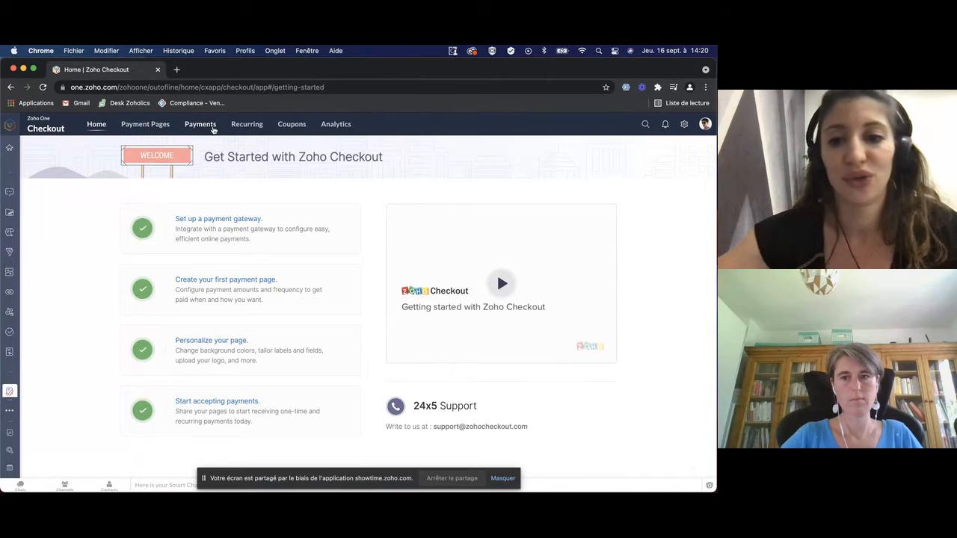
{"action": "left_click", "coordinate": [213, 129]}
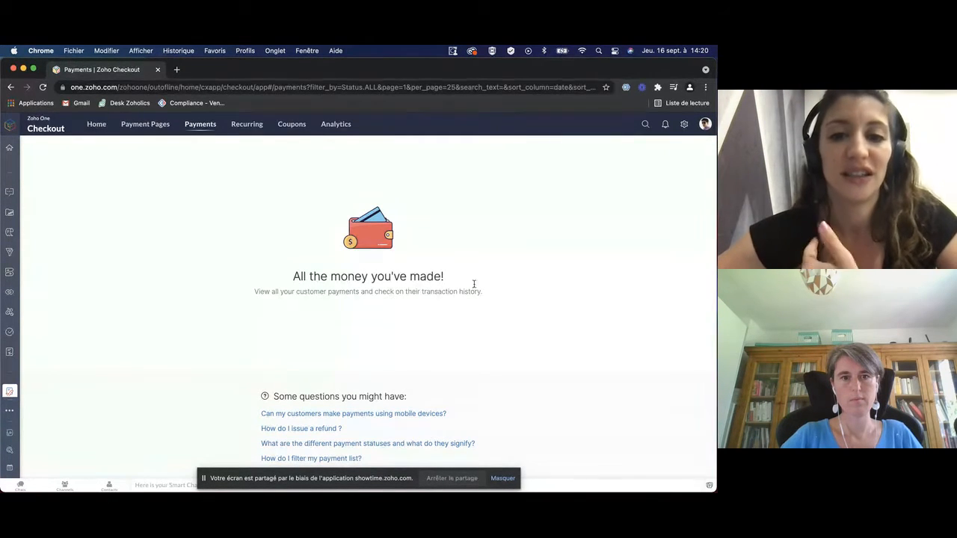
{"action": "left_click", "coordinate": [249, 125]}
{"action": "left_click", "coordinate": [287, 129]}
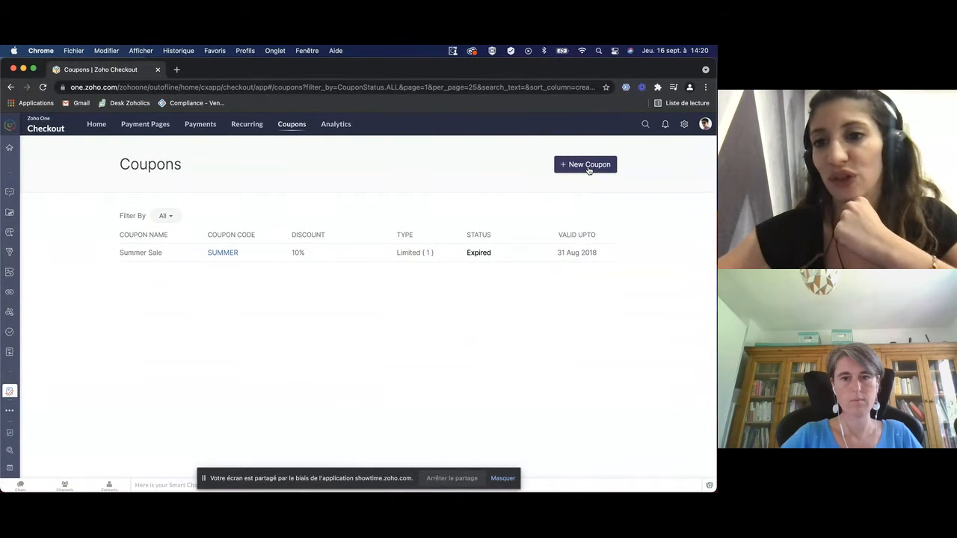
{"action": "left_click", "coordinate": [342, 126]}
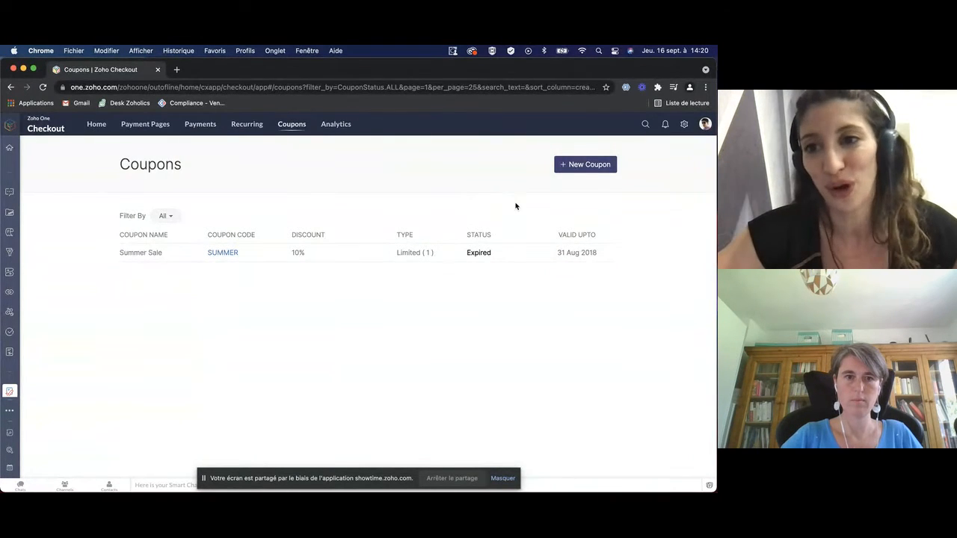
{"action": "left_click", "coordinate": [452, 478]}
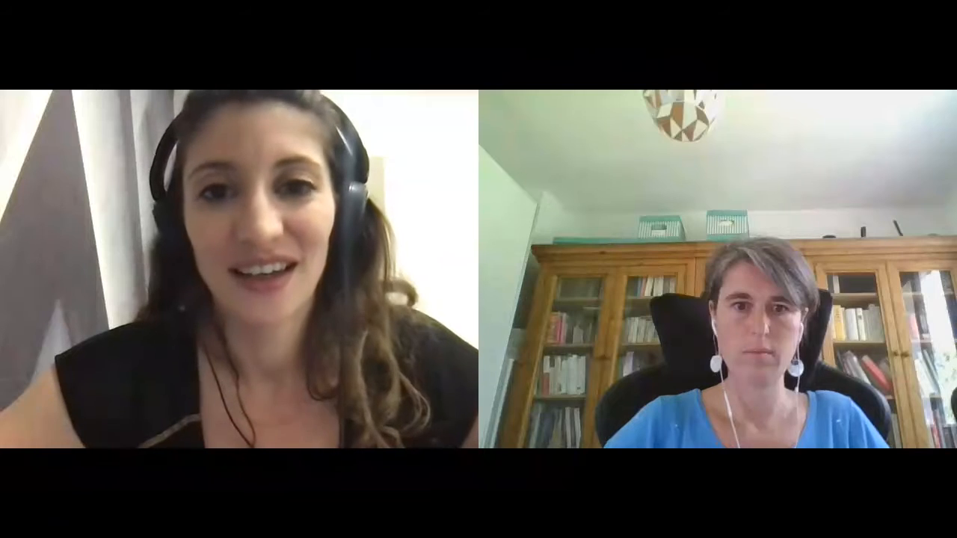
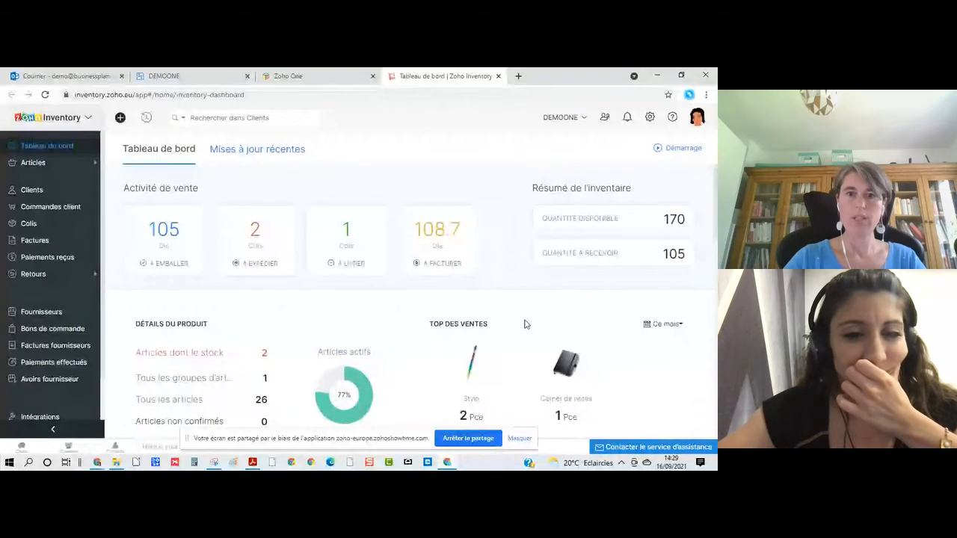
Look over the Zoho Inventory dashboard with its sales activity, inventory summary and product details
{"action": "scroll", "coordinate": [525, 323], "scroll_direction": "down", "scroll_amount": 3}
{"action": "scroll", "coordinate": [523, 323], "scroll_direction": "up", "scroll_amount": 3}
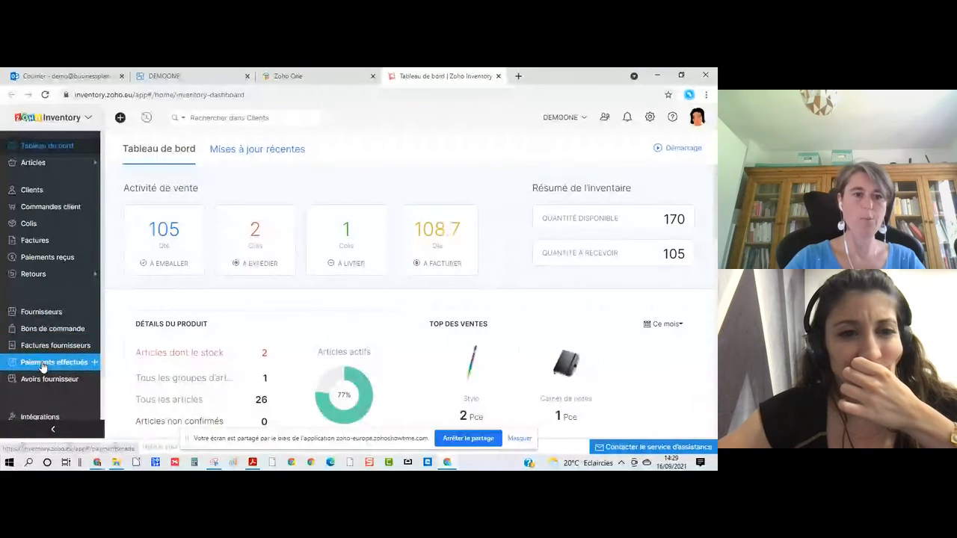
Open the Résumé de l'inventaire report from the dashboard's available quantity and review the stock details per article
{"action": "scroll", "coordinate": [44, 366], "scroll_direction": "down", "scroll_amount": 2}
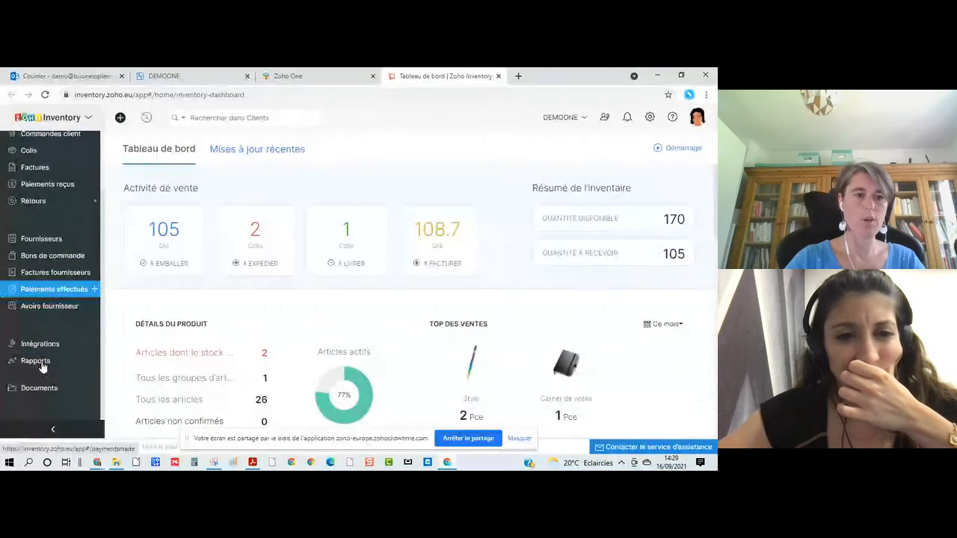
{"action": "left_click", "coordinate": [675, 221]}
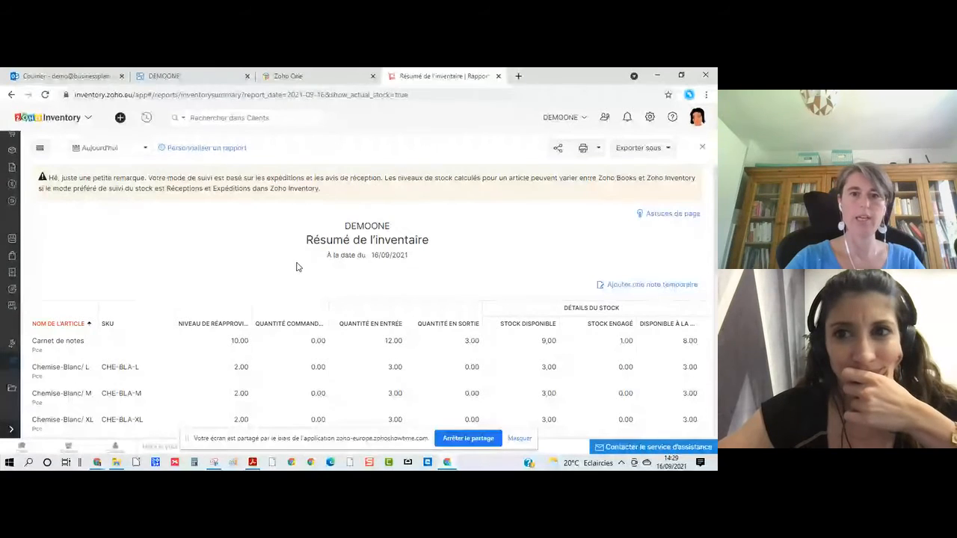
{"action": "scroll", "coordinate": [296, 266], "scroll_direction": "down", "scroll_amount": 1}
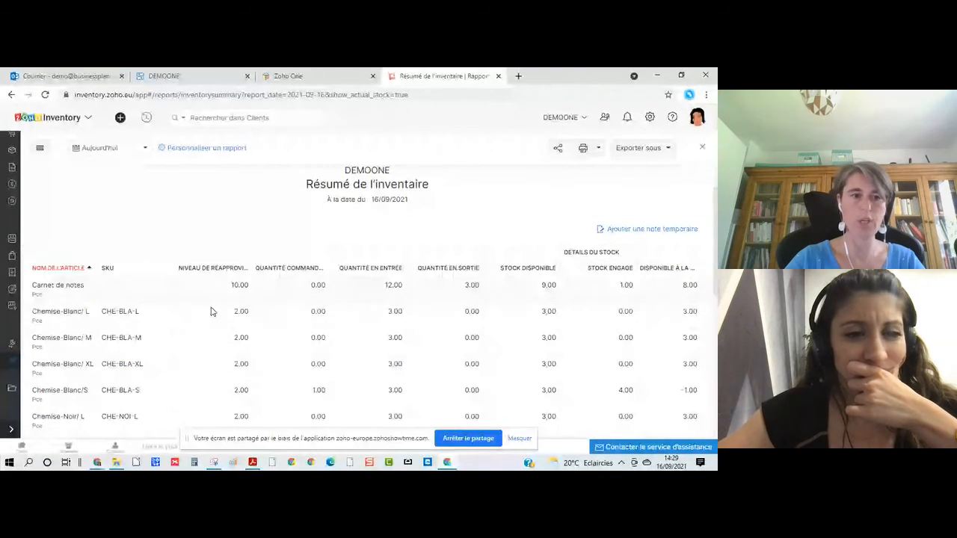
{"action": "scroll", "coordinate": [68, 411], "scroll_direction": "down", "scroll_amount": 1}
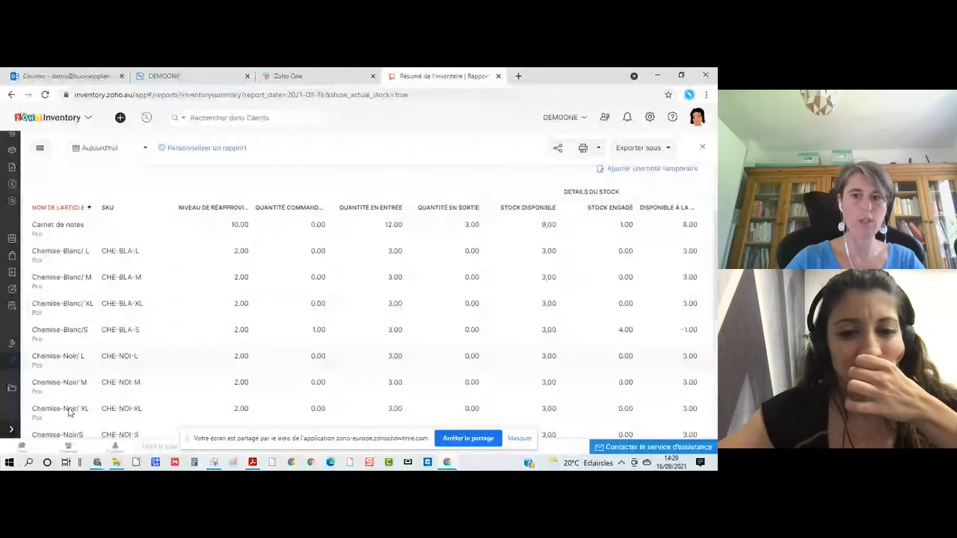
{"action": "scroll", "coordinate": [68, 411], "scroll_direction": "up", "scroll_amount": 2}
{"action": "scroll", "coordinate": [65, 326], "scroll_direction": "down", "scroll_amount": 1}
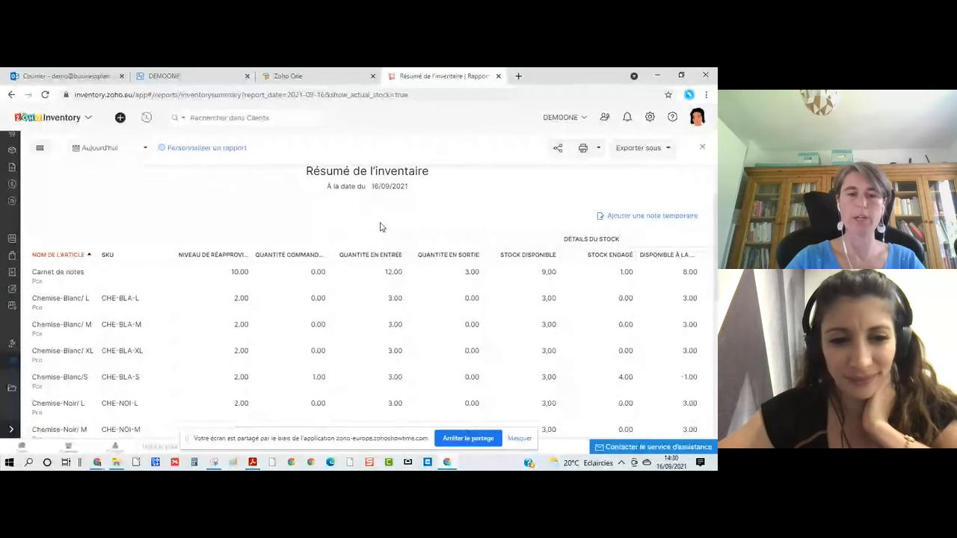
{"action": "scroll", "coordinate": [381, 227], "scroll_direction": "down", "scroll_amount": 1}
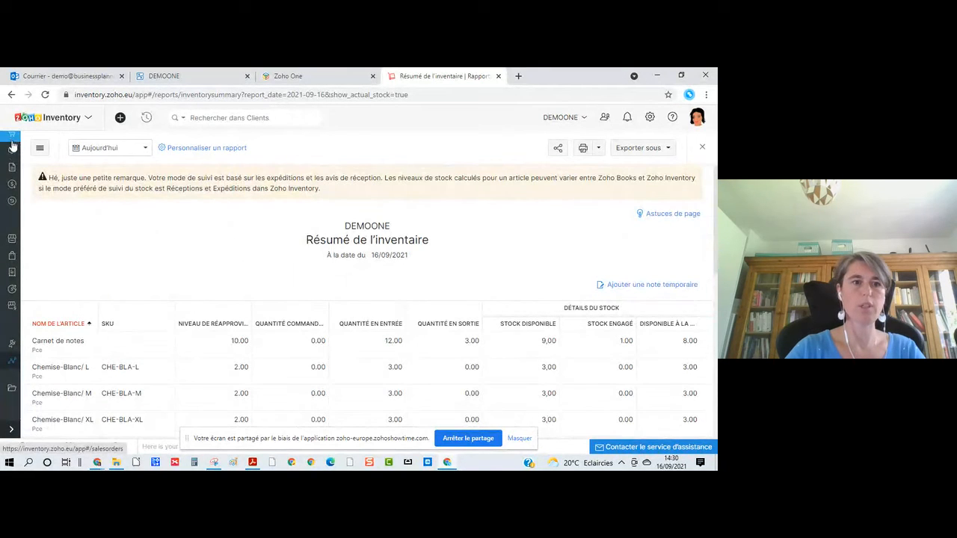
Close the inventory report, return to the dashboard and examine the product details, including the articles with reduced stock
{"action": "left_click", "coordinate": [701, 148]}
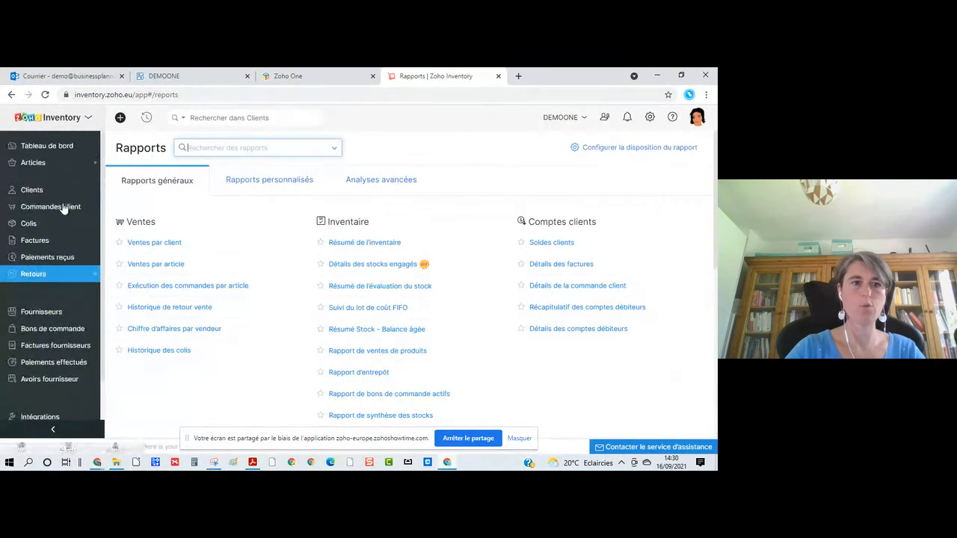
{"action": "left_click", "coordinate": [52, 146]}
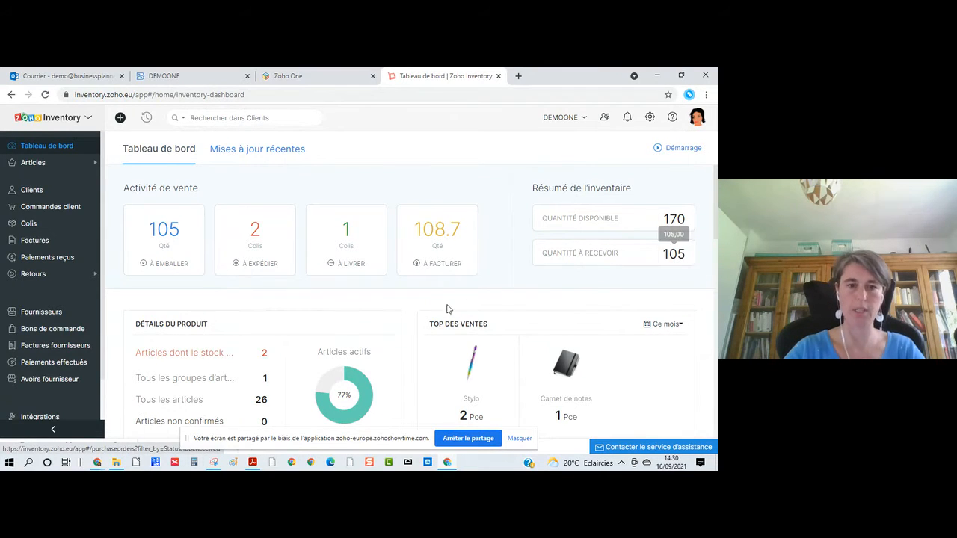
{"action": "scroll", "coordinate": [441, 308], "scroll_direction": "down", "scroll_amount": 1}
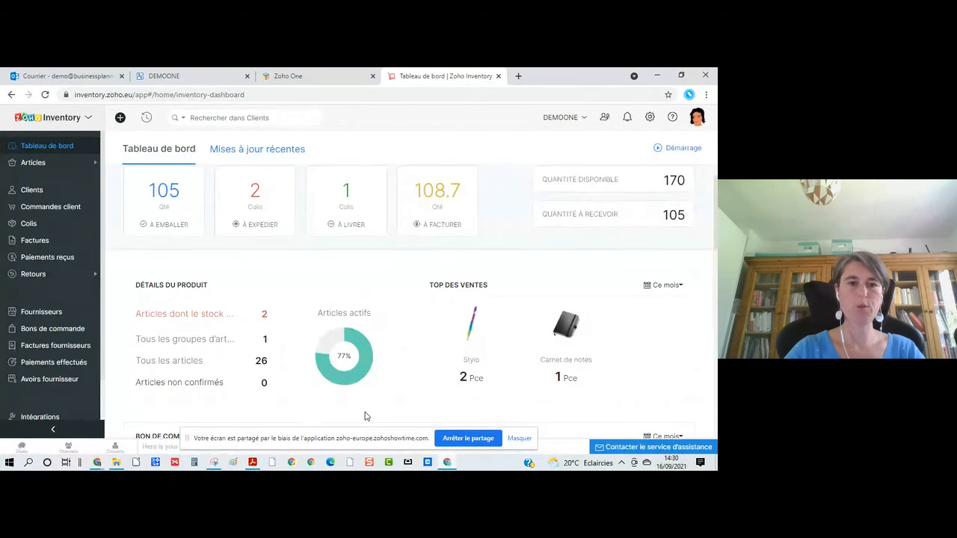
{"action": "scroll", "coordinate": [366, 417], "scroll_direction": "down", "scroll_amount": 1}
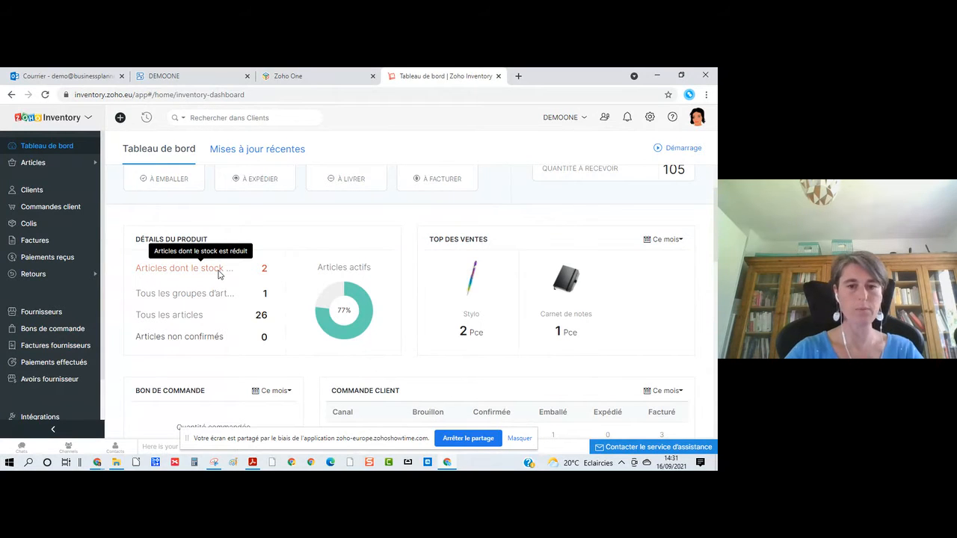
{"action": "left_click", "coordinate": [264, 271]}
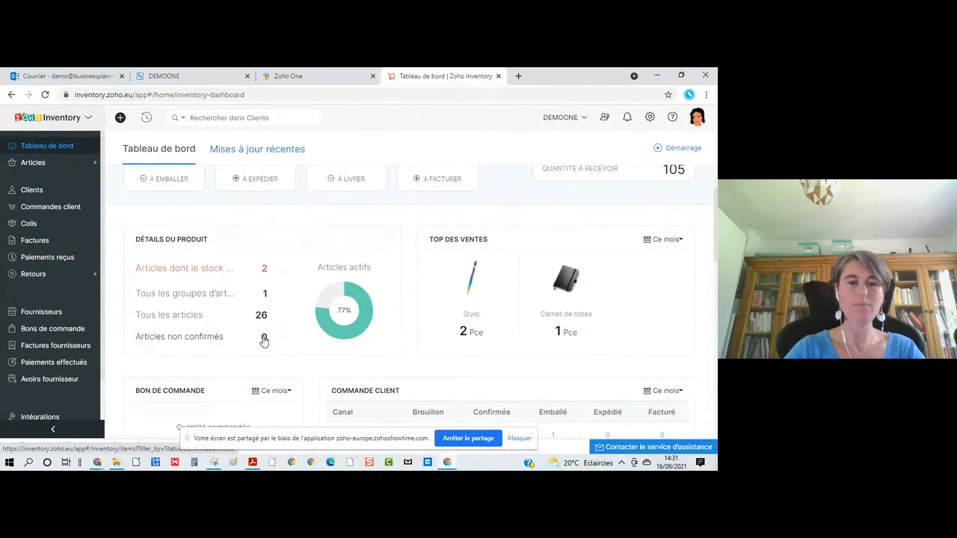
{"action": "mouse_move", "coordinate": [348, 297]}
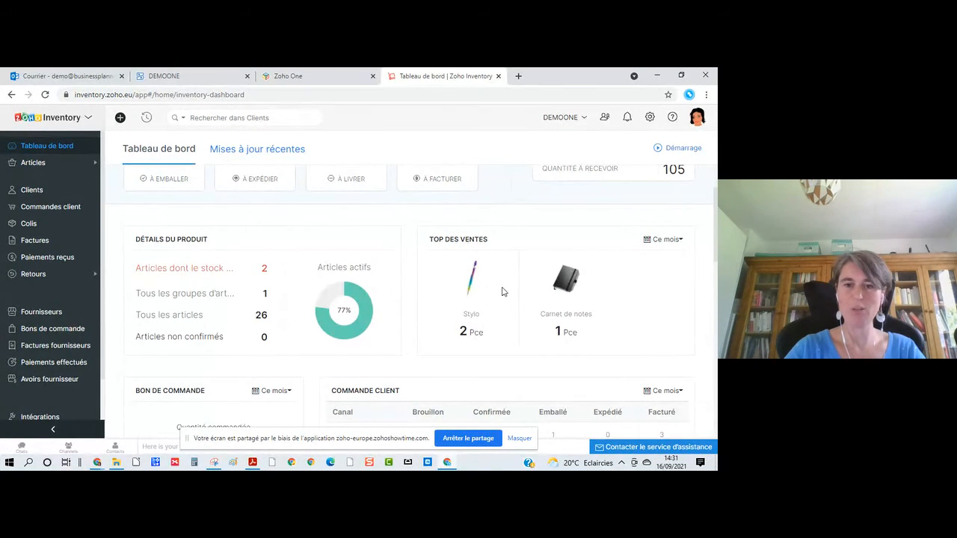
Check the period choices for the top sales, and look over the dashboard's purchase orders, customer orders and sales order summary
{"action": "left_click", "coordinate": [677, 240]}
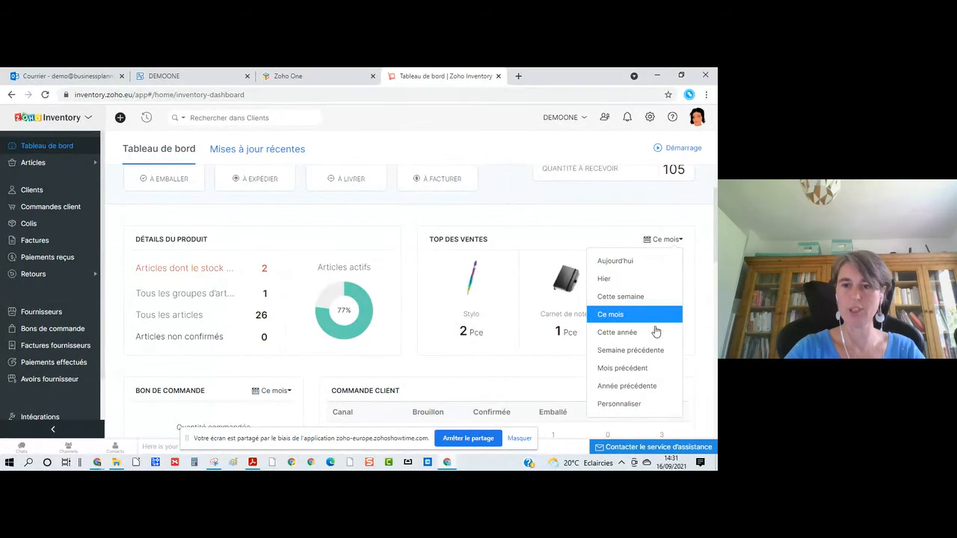
{"action": "left_click", "coordinate": [511, 371]}
{"action": "scroll", "coordinate": [516, 366], "scroll_direction": "down", "scroll_amount": 3}
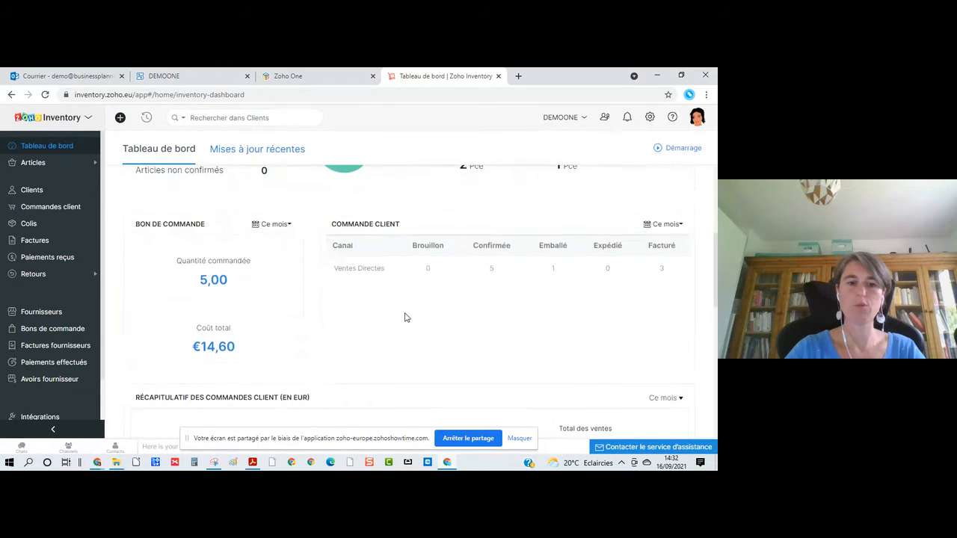
{"action": "scroll", "coordinate": [402, 317], "scroll_direction": "down", "scroll_amount": 3}
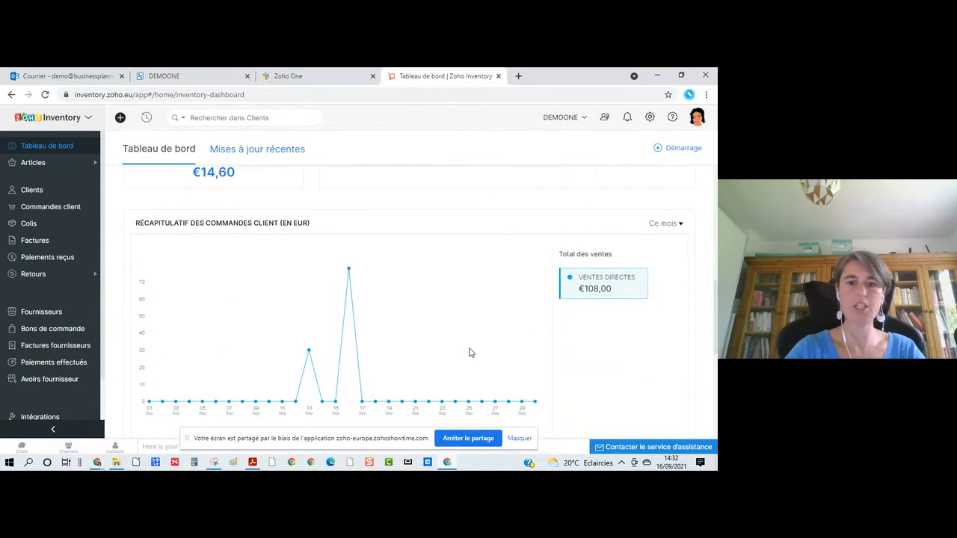
{"action": "scroll", "coordinate": [424, 334], "scroll_direction": "up", "scroll_amount": 5}
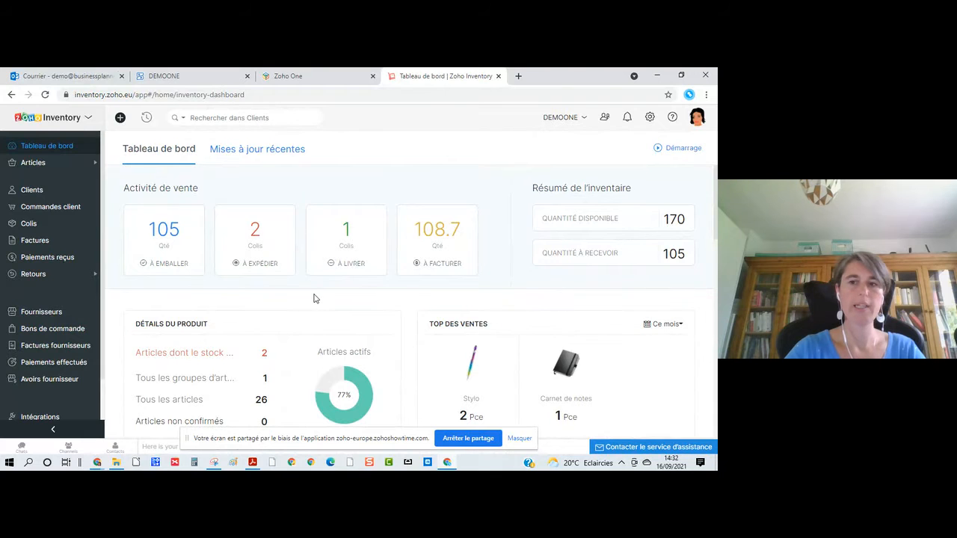
Open the list of active articles and look through it
{"action": "left_click", "coordinate": [42, 169]}
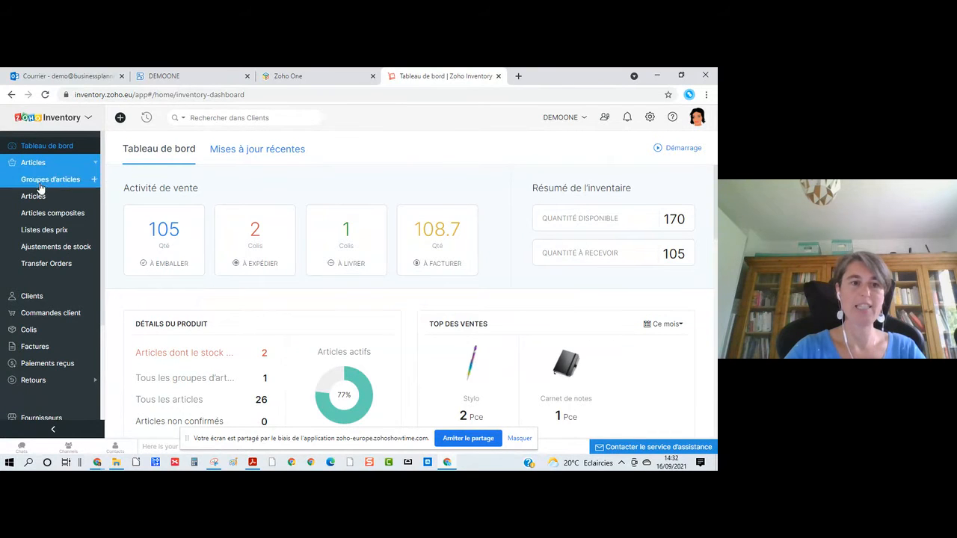
{"action": "left_click", "coordinate": [42, 199]}
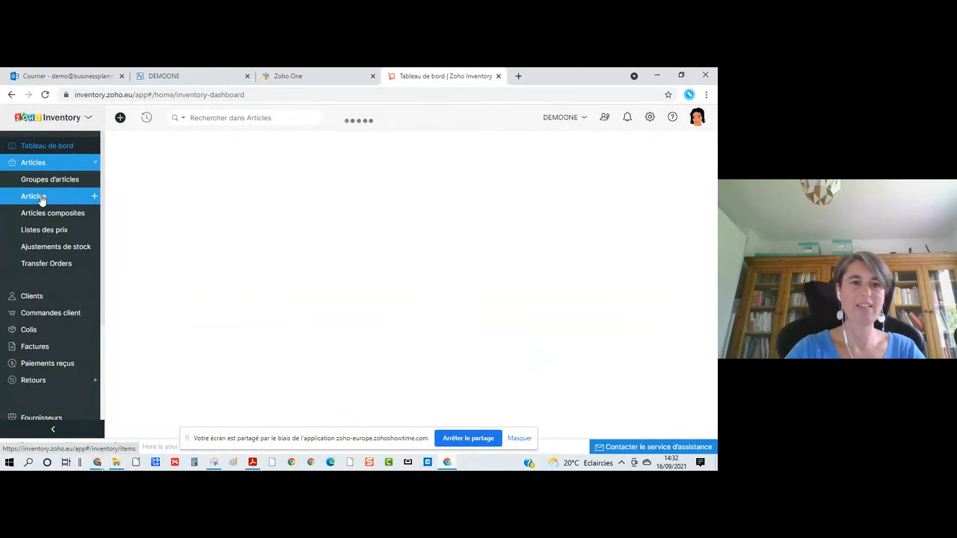
{"action": "scroll", "coordinate": [201, 374], "scroll_direction": "down", "scroll_amount": 5}
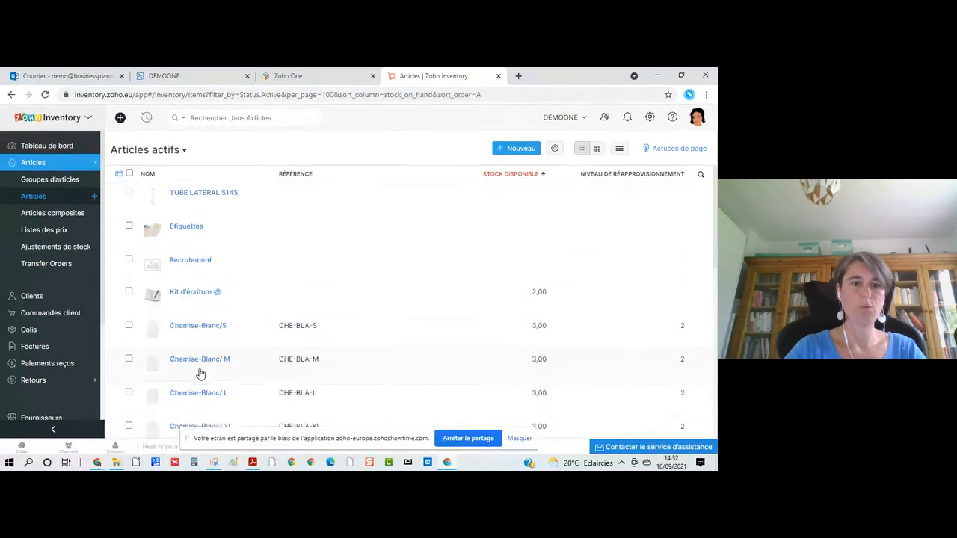
{"action": "scroll", "coordinate": [201, 374], "scroll_direction": "up", "scroll_amount": 5}
Search the articles for "carn" and open the Carnet de notes article
{"action": "left_click", "coordinate": [219, 117]}
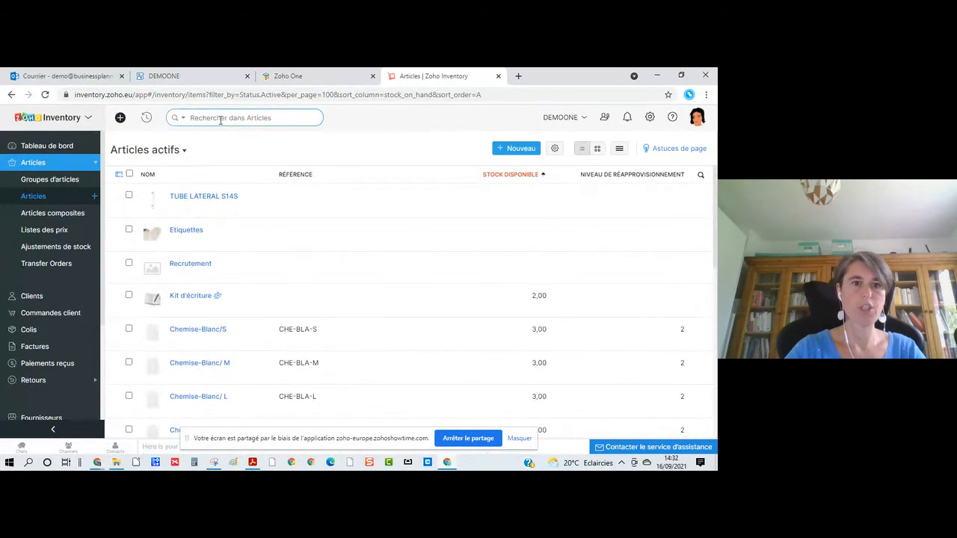
{"action": "type", "text": "carn"}
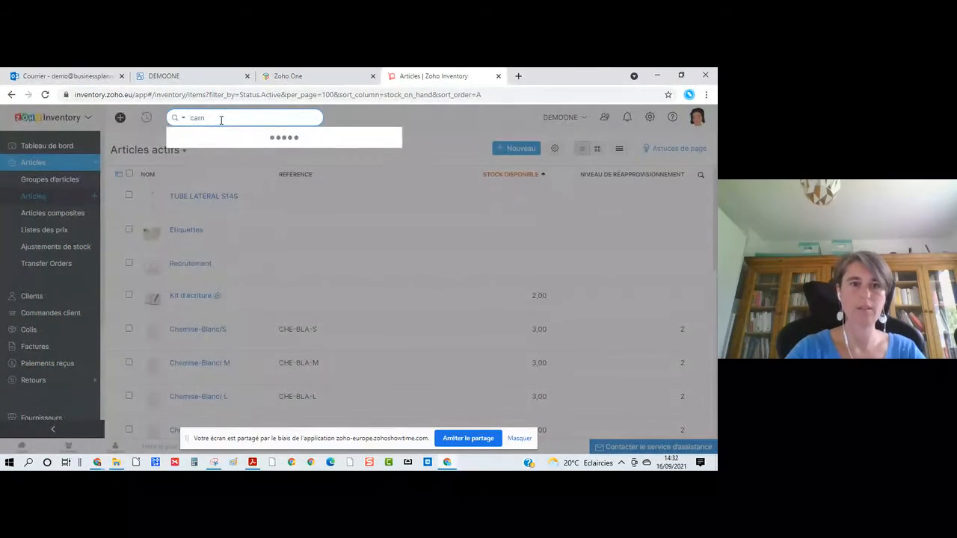
{"action": "left_click", "coordinate": [211, 137]}
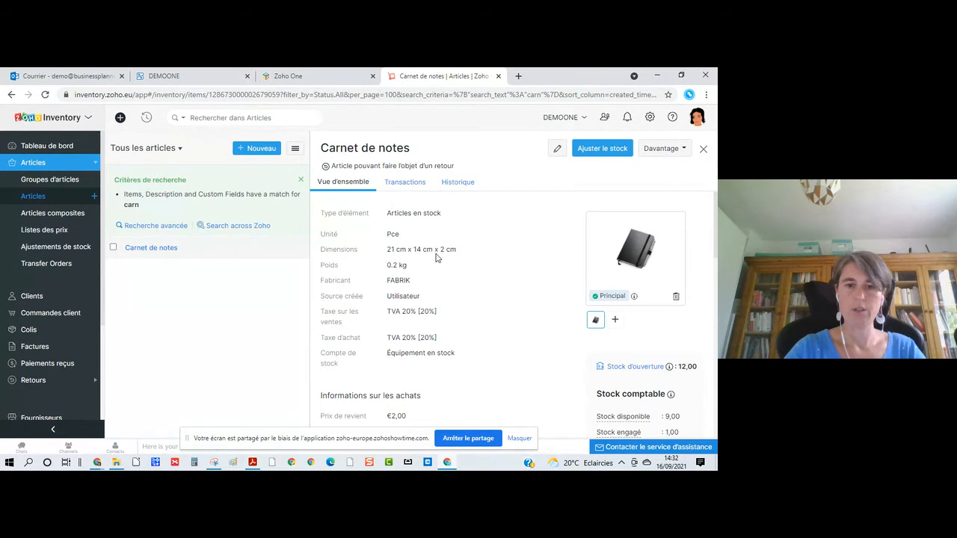
Review the Carnet de notes overview, from dimensions and taxes to purchase information, sales information and accounting stock
{"action": "scroll", "coordinate": [444, 338], "scroll_direction": "down", "scroll_amount": 1}
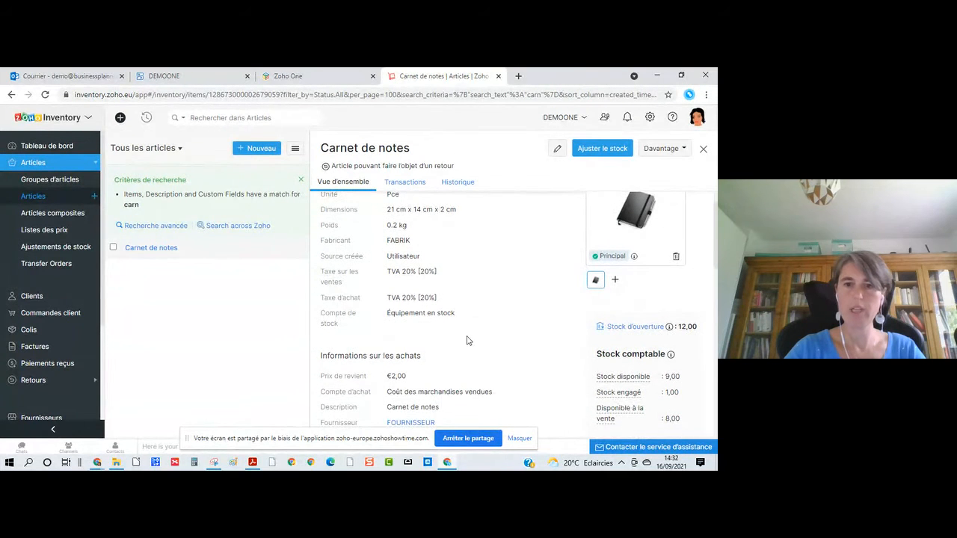
{"action": "scroll", "coordinate": [466, 341], "scroll_direction": "up", "scroll_amount": 1}
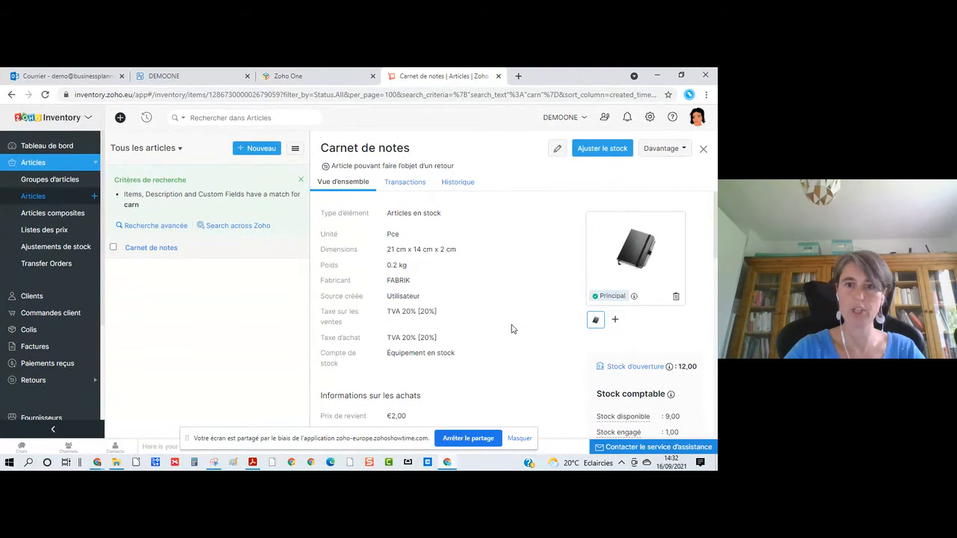
{"action": "scroll", "coordinate": [512, 329], "scroll_direction": "down", "scroll_amount": 2}
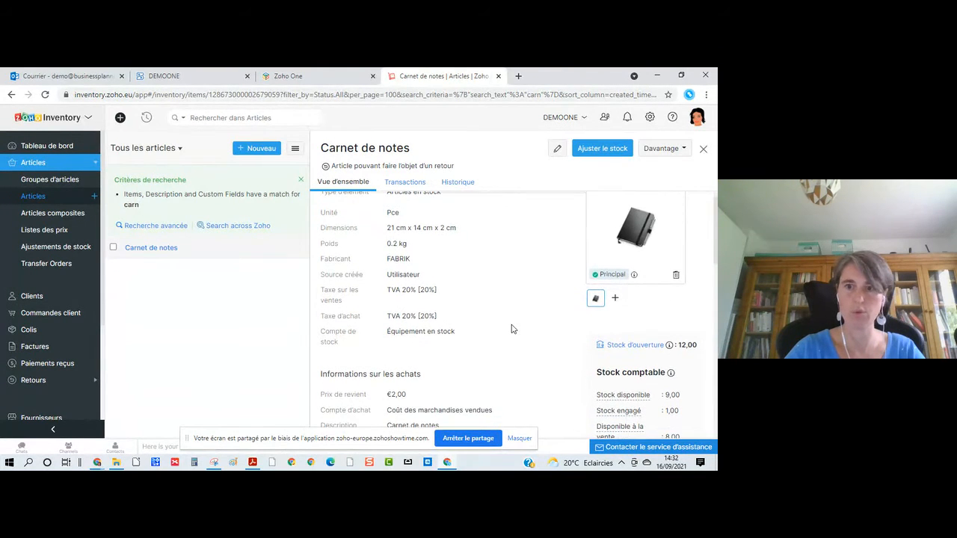
{"action": "scroll", "coordinate": [512, 329], "scroll_direction": "down", "scroll_amount": 2}
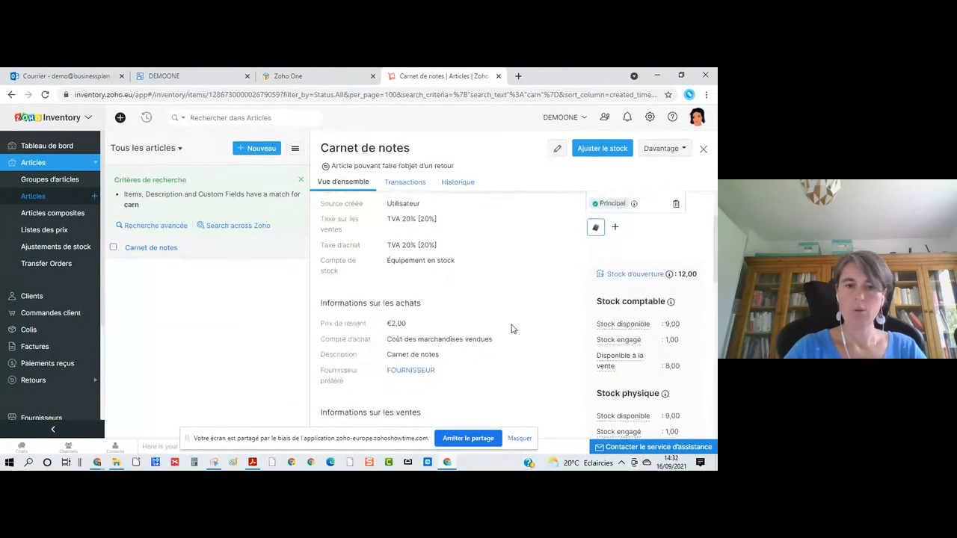
{"action": "scroll", "coordinate": [512, 329], "scroll_direction": "down", "scroll_amount": 2}
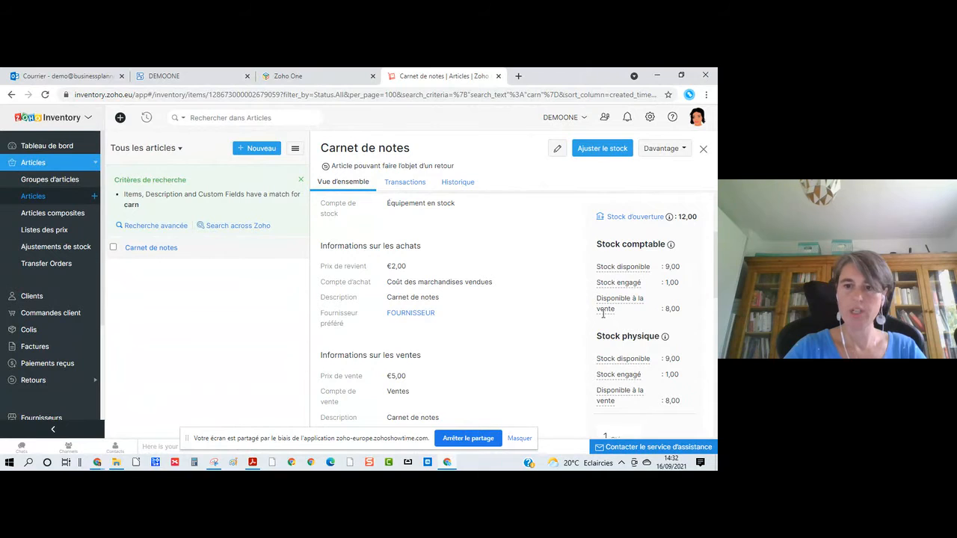
{"action": "scroll", "coordinate": [526, 349], "scroll_direction": "down", "scroll_amount": 1}
{"action": "scroll", "coordinate": [525, 349], "scroll_direction": "up", "scroll_amount": 1}
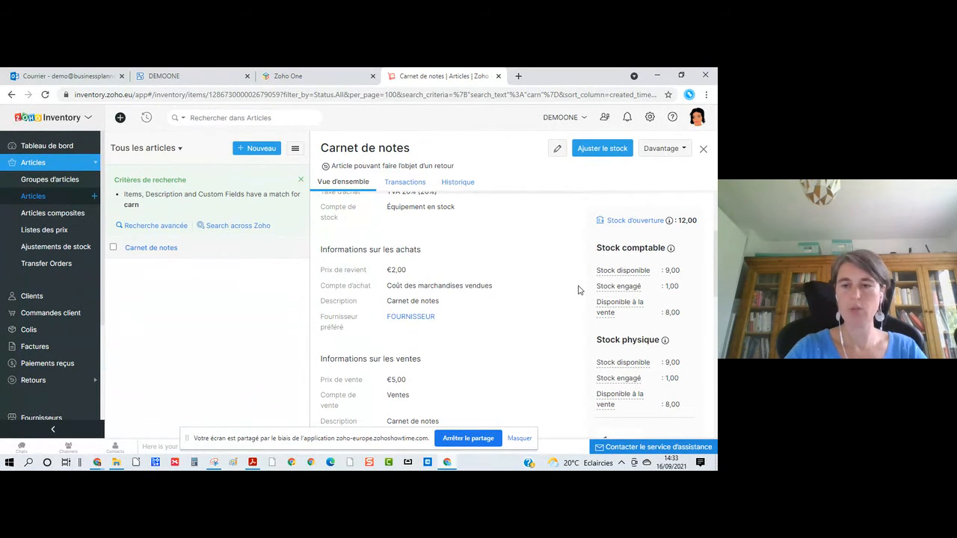
Examine the article's physical stock, quantities to ship, receive and invoice, stock locations per warehouse and reorder threshold
{"action": "scroll", "coordinate": [578, 290], "scroll_direction": "down", "scroll_amount": 1}
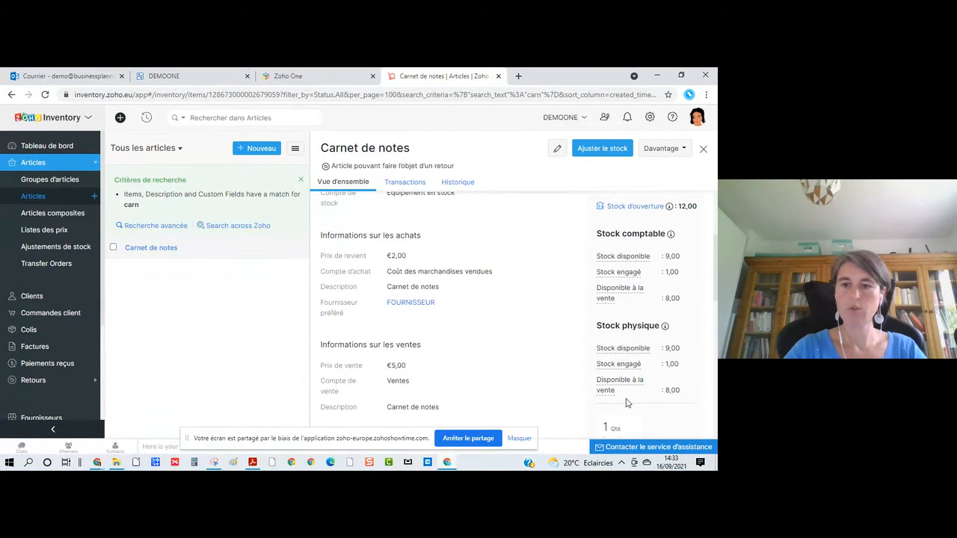
{"action": "scroll", "coordinate": [627, 403], "scroll_direction": "down", "scroll_amount": 1}
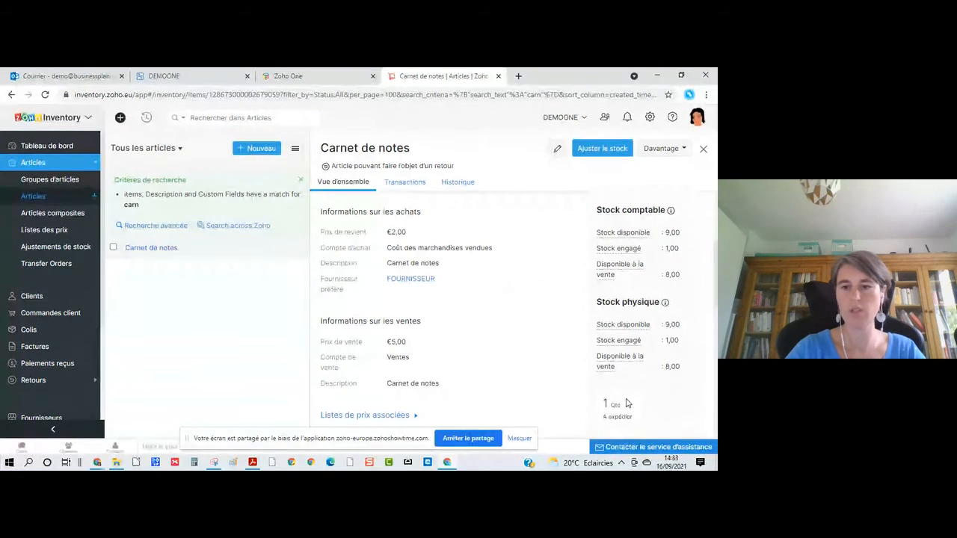
{"action": "scroll", "coordinate": [627, 403], "scroll_direction": "down", "scroll_amount": 2}
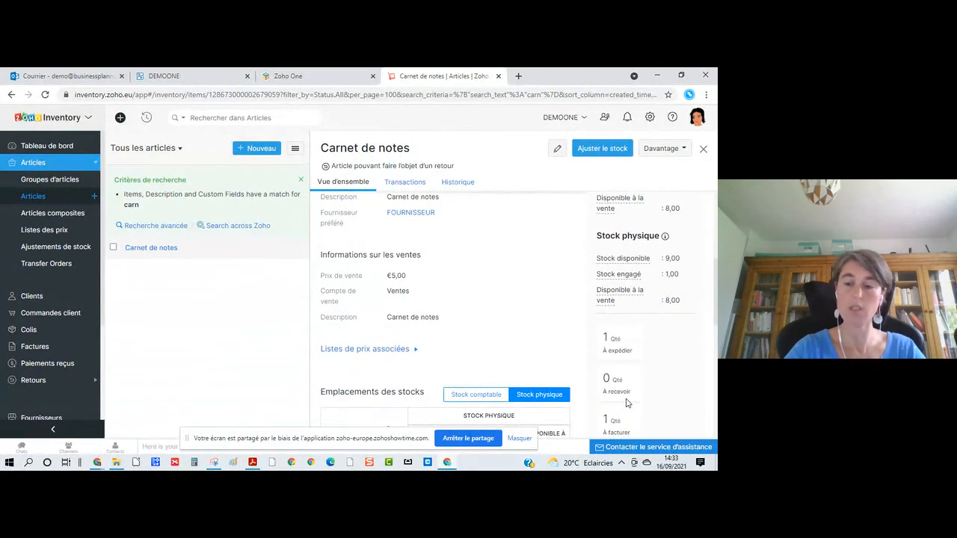
{"action": "scroll", "coordinate": [663, 327], "scroll_direction": "down", "scroll_amount": 1}
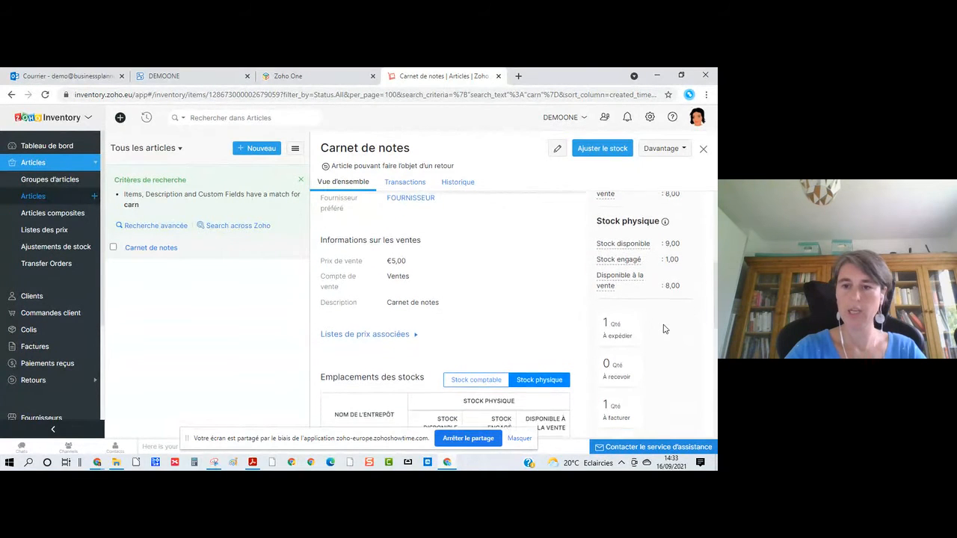
{"action": "scroll", "coordinate": [652, 357], "scroll_direction": "down", "scroll_amount": 1}
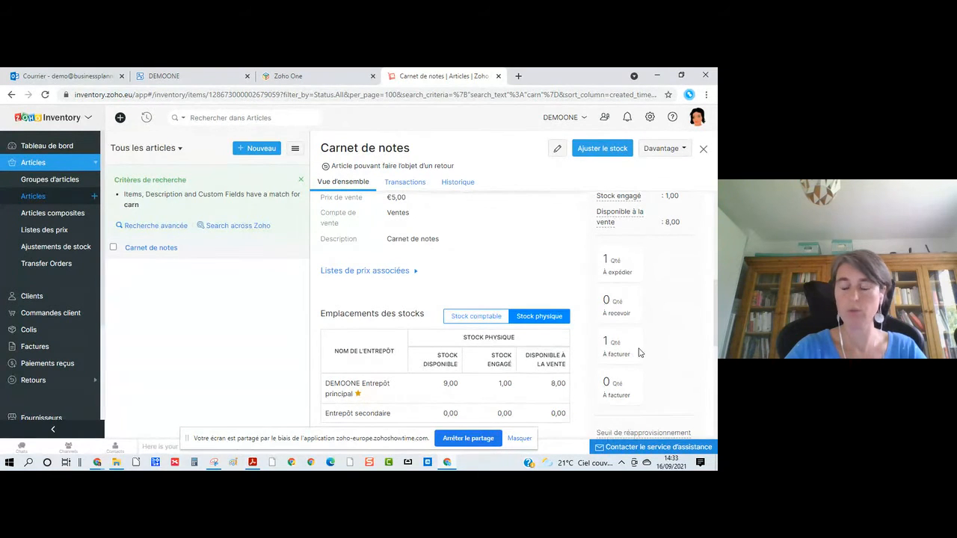
{"action": "scroll", "coordinate": [639, 352], "scroll_direction": "down", "scroll_amount": 1}
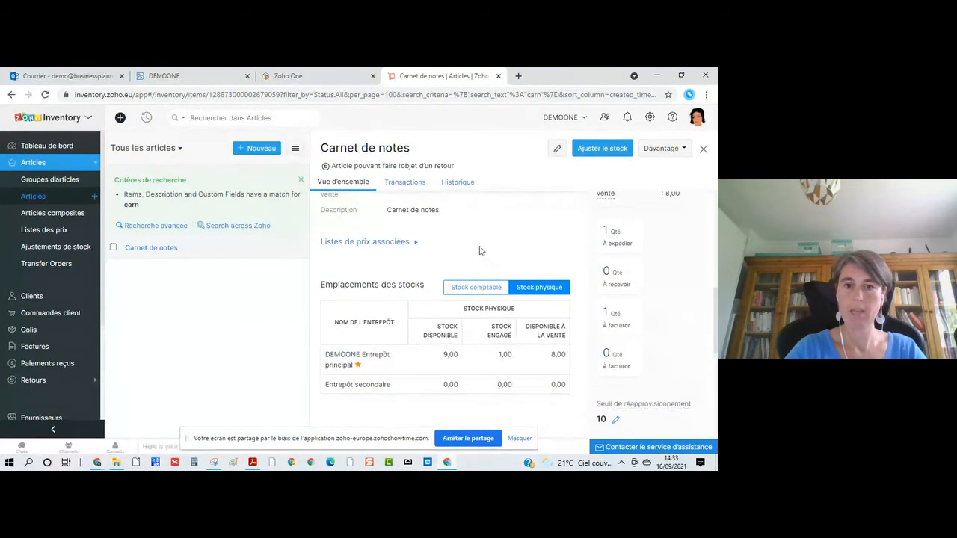
{"action": "scroll", "coordinate": [475, 249], "scroll_direction": "down", "scroll_amount": 1}
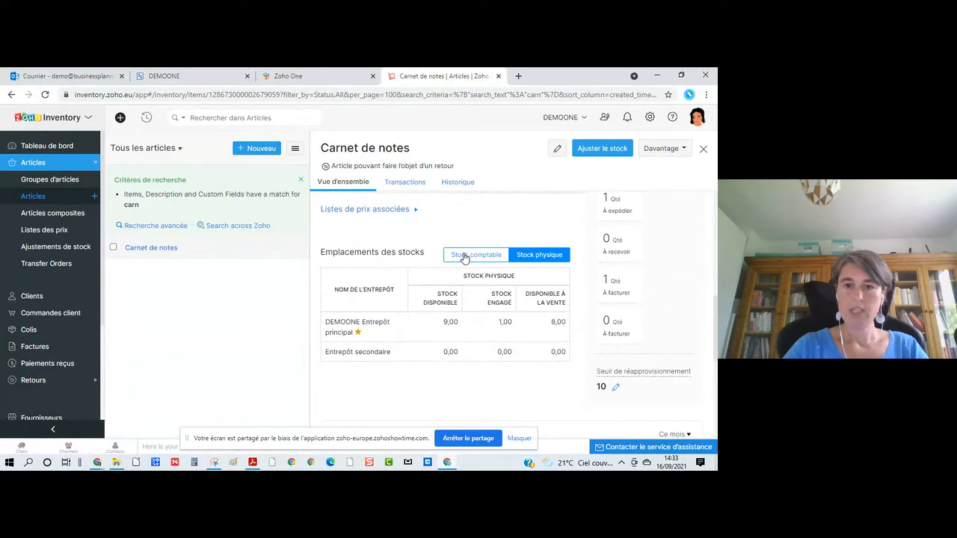
Compare the accounting stock and physical stock per warehouse for the Carnet de notes article
{"action": "left_click", "coordinate": [464, 257]}
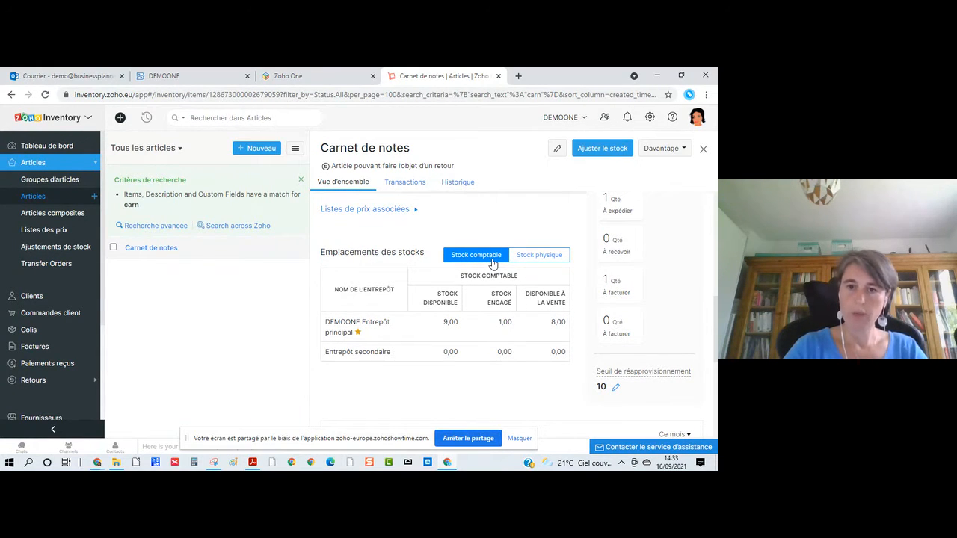
{"action": "left_click", "coordinate": [551, 258]}
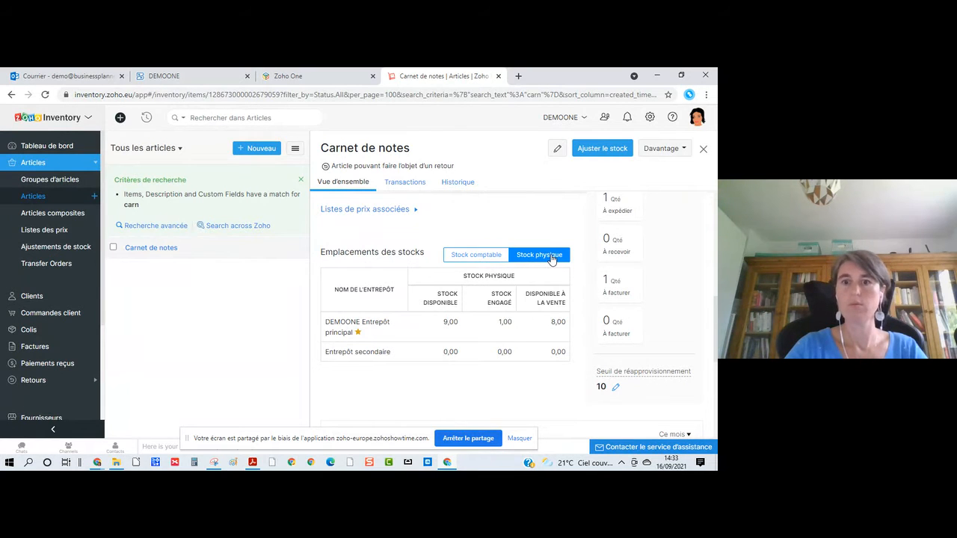
{"action": "scroll", "coordinate": [530, 214], "scroll_direction": "up", "scroll_amount": 5}
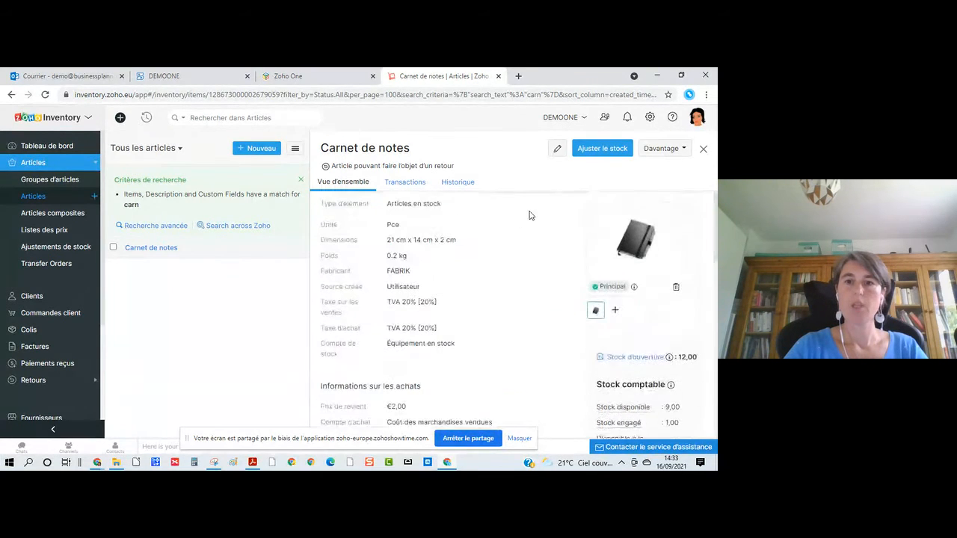
Open the Carnet de notes article for editing and review its dimensions, sales and purchase information, stock account, reorder threshold and preferred supplier
{"action": "left_click", "coordinate": [557, 146]}
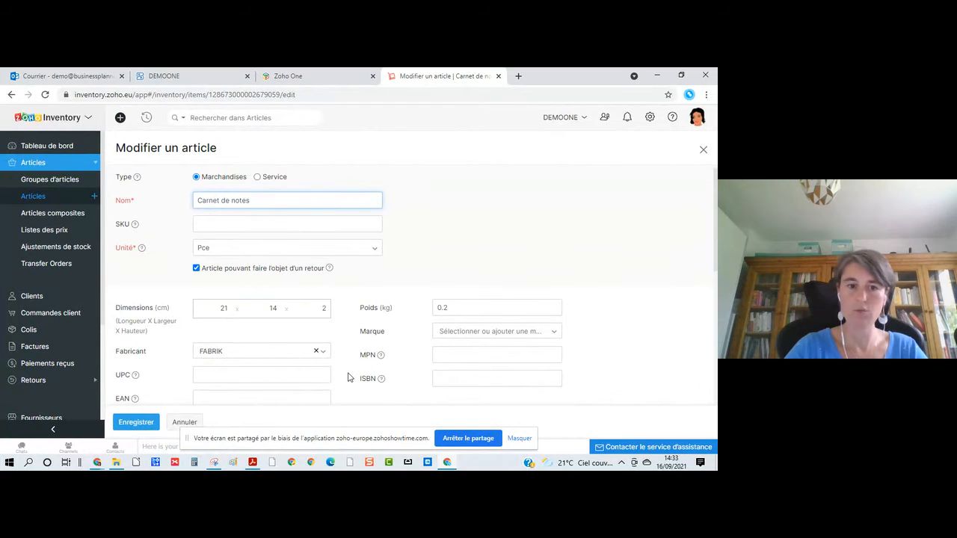
{"action": "scroll", "coordinate": [348, 378], "scroll_direction": "down", "scroll_amount": 1}
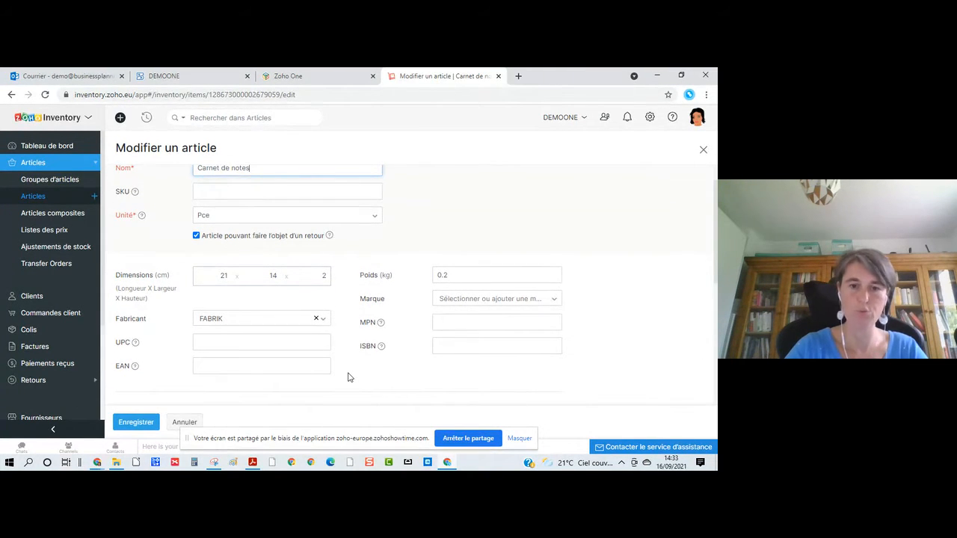
{"action": "scroll", "coordinate": [348, 377], "scroll_direction": "down", "scroll_amount": 1}
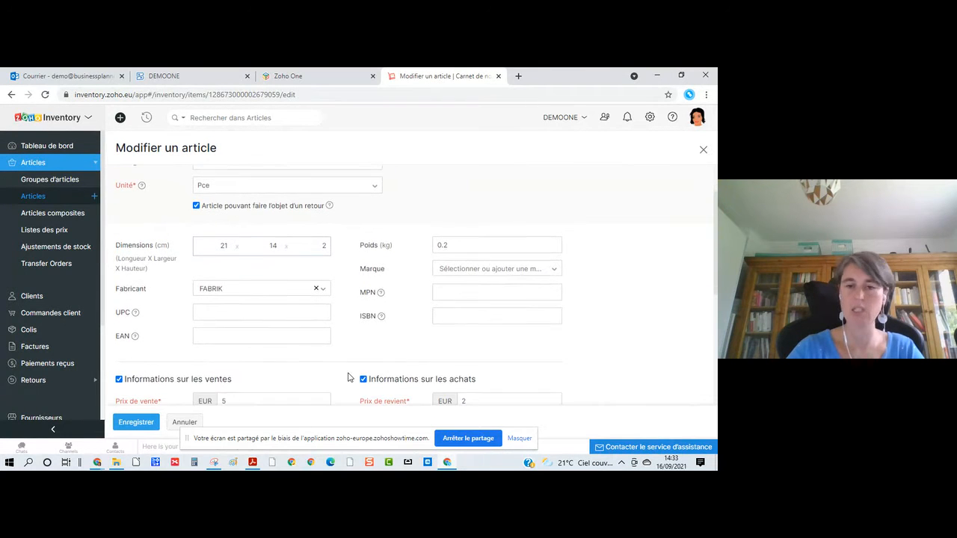
{"action": "scroll", "coordinate": [345, 353], "scroll_direction": "down", "scroll_amount": 1}
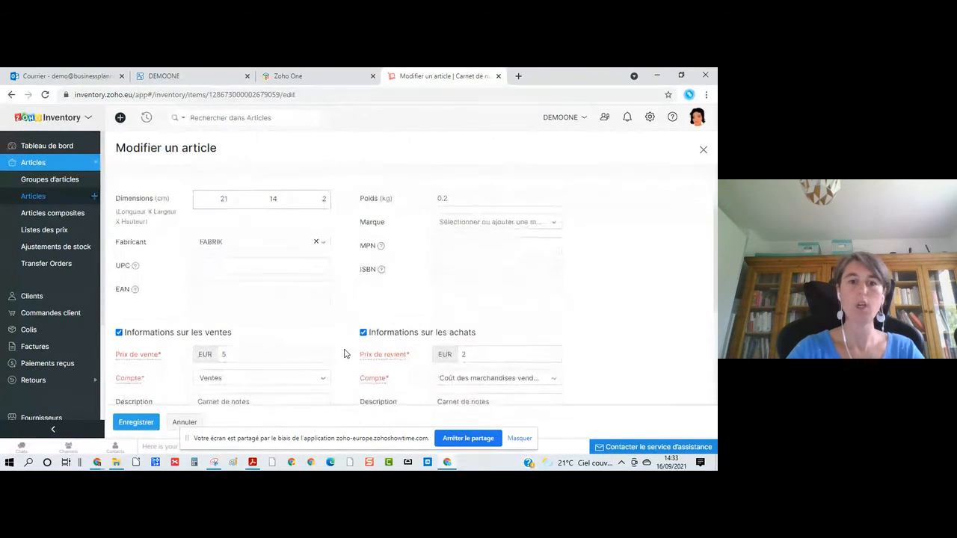
{"action": "scroll", "coordinate": [346, 353], "scroll_direction": "down", "scroll_amount": 1}
{"action": "scroll", "coordinate": [346, 353], "scroll_direction": "down", "scroll_amount": 1}
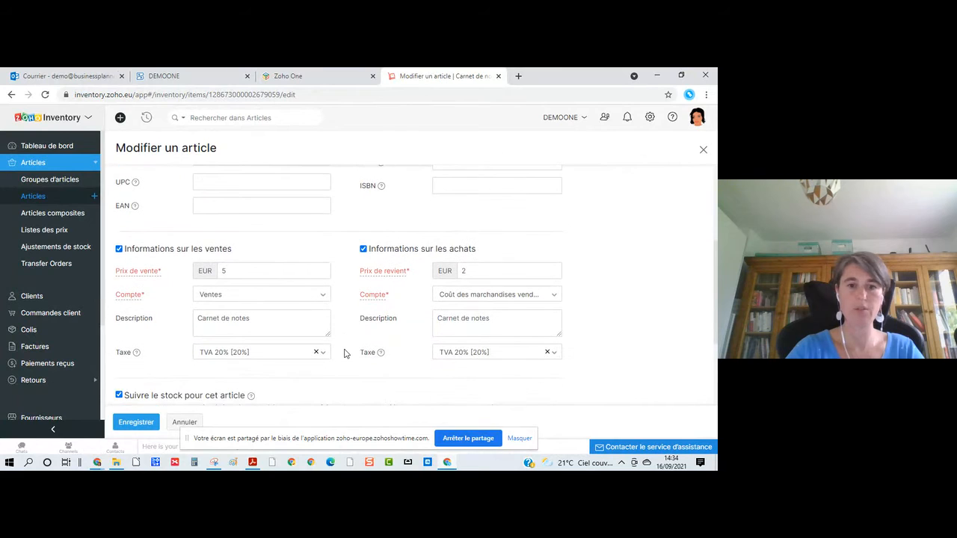
{"action": "scroll", "coordinate": [336, 336], "scroll_direction": "down", "scroll_amount": 1}
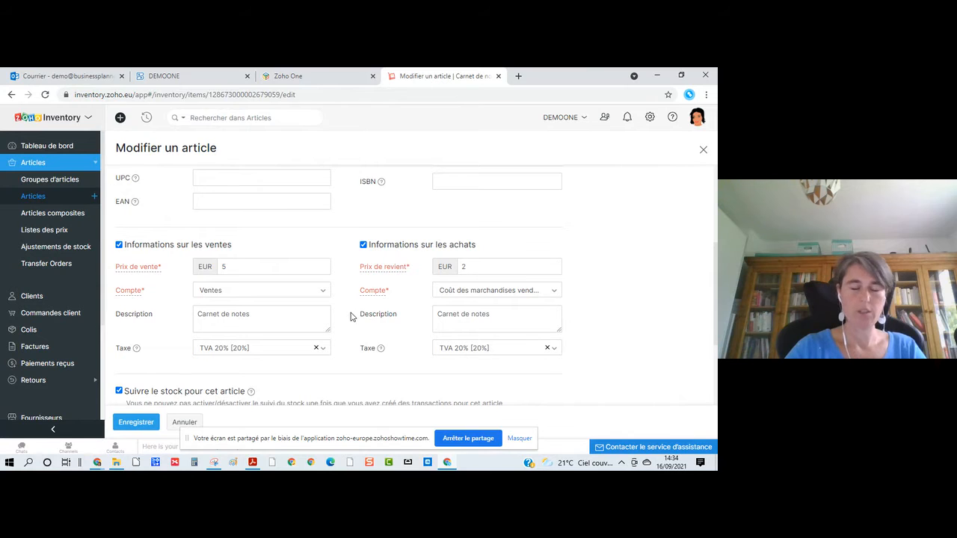
{"action": "scroll", "coordinate": [352, 317], "scroll_direction": "down", "scroll_amount": 1}
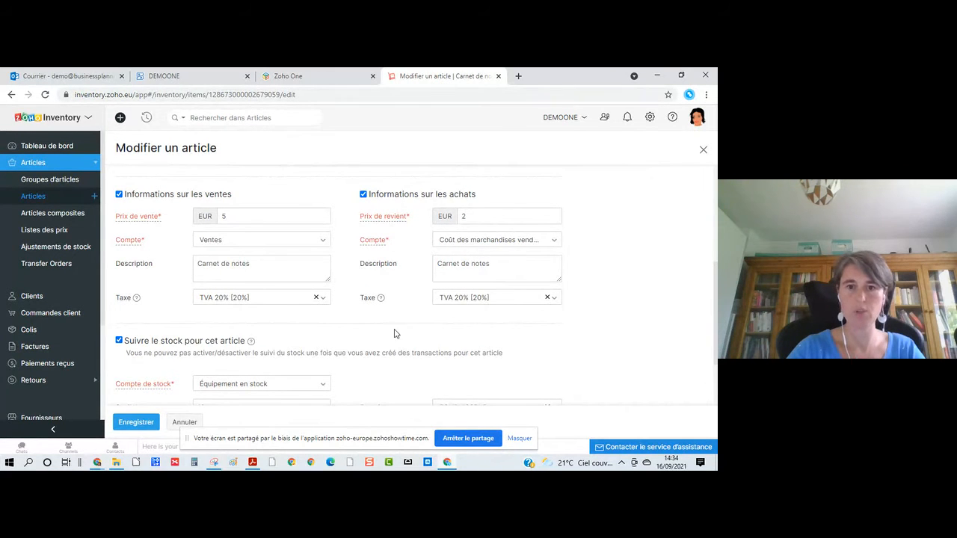
{"action": "scroll", "coordinate": [400, 337], "scroll_direction": "down", "scroll_amount": 2}
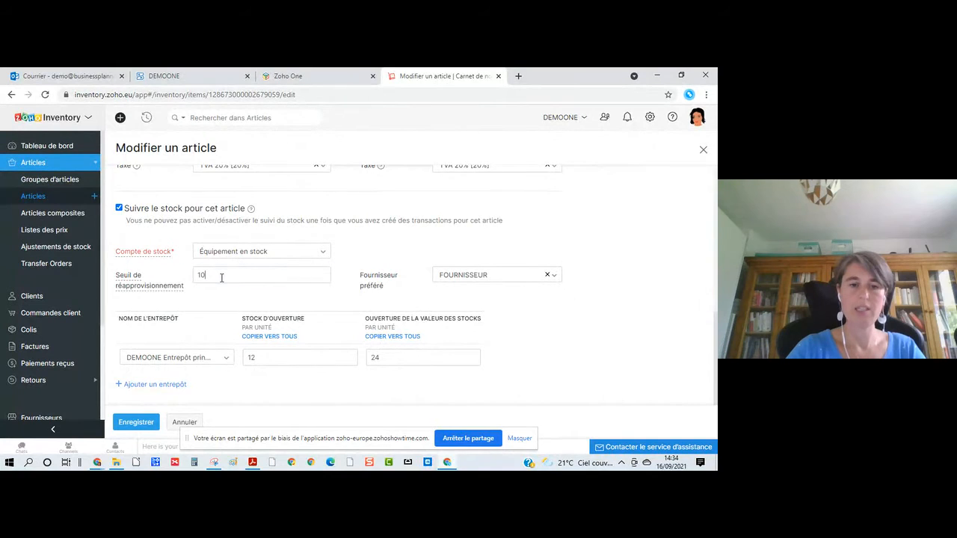
{"action": "left_click_drag", "start_coordinate": [222, 278], "coordinate": [195, 276]}
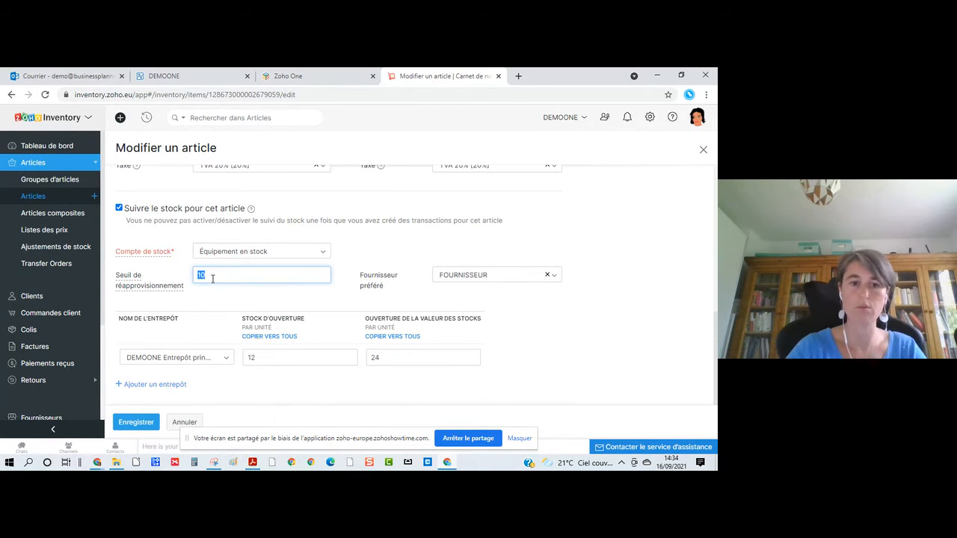
{"action": "left_click", "coordinate": [322, 303]}
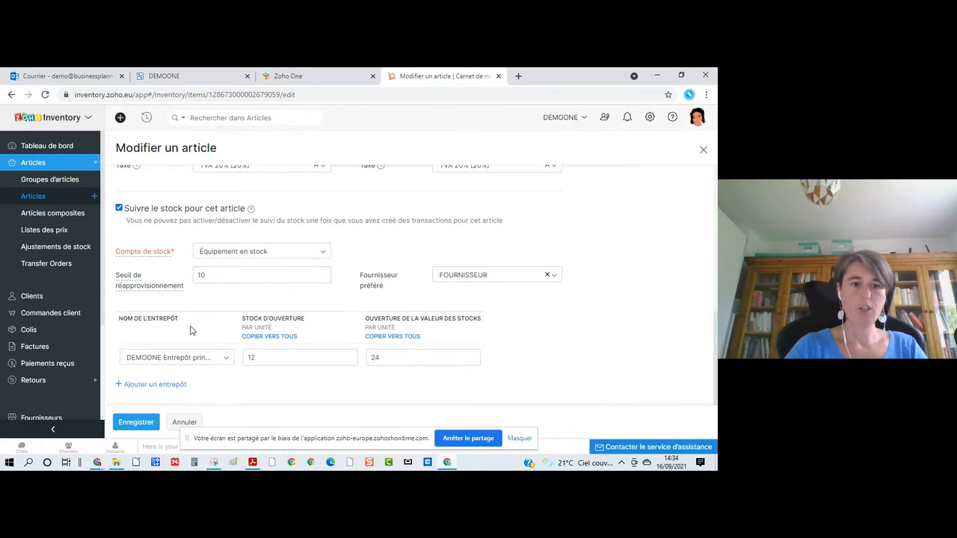
Add a second warehouse line to the article's opening stock, show the warehouse choices and remove the line
{"action": "scroll", "coordinate": [190, 330], "scroll_direction": "down", "scroll_amount": 1}
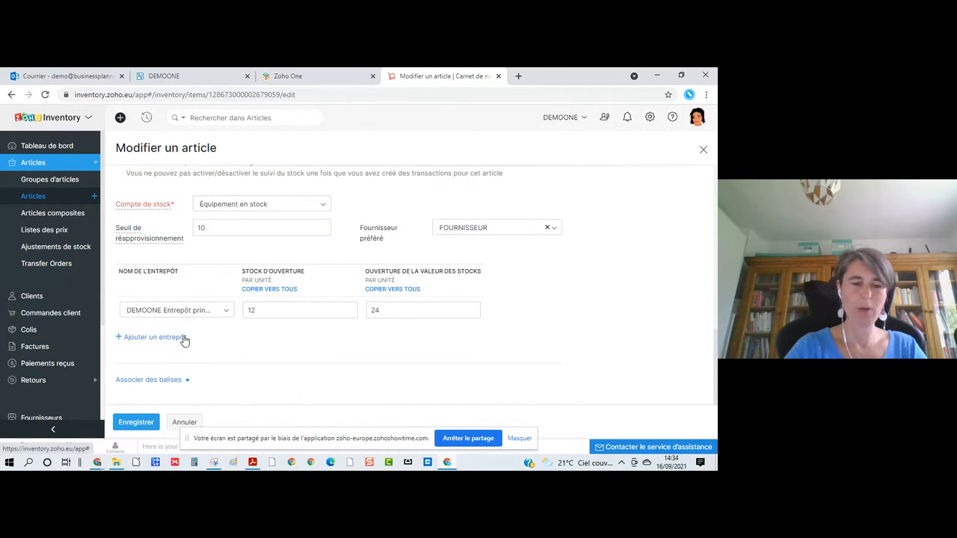
{"action": "left_click", "coordinate": [170, 338]}
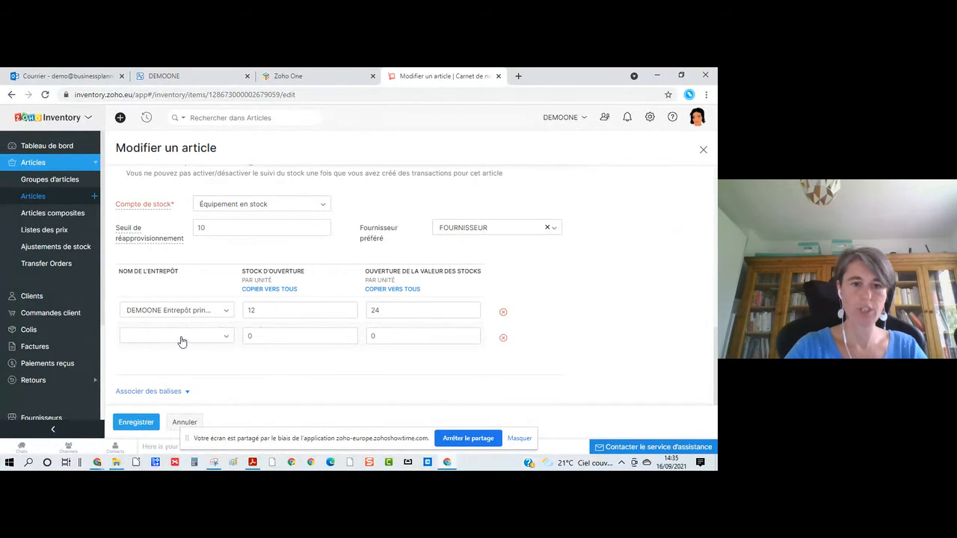
{"action": "left_click", "coordinate": [181, 338]}
{"action": "scroll", "coordinate": [180, 340], "scroll_direction": "down", "scroll_amount": 1}
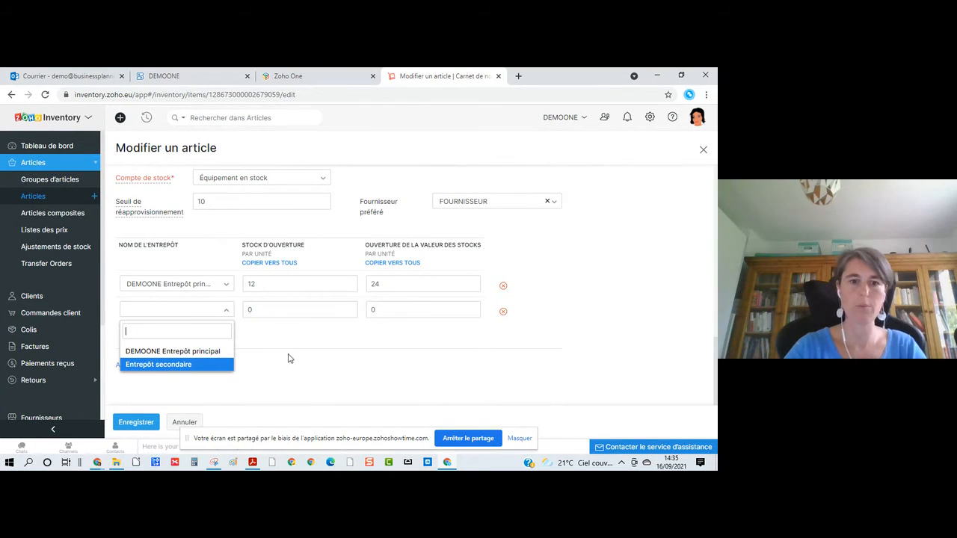
{"action": "left_click", "coordinate": [502, 314]}
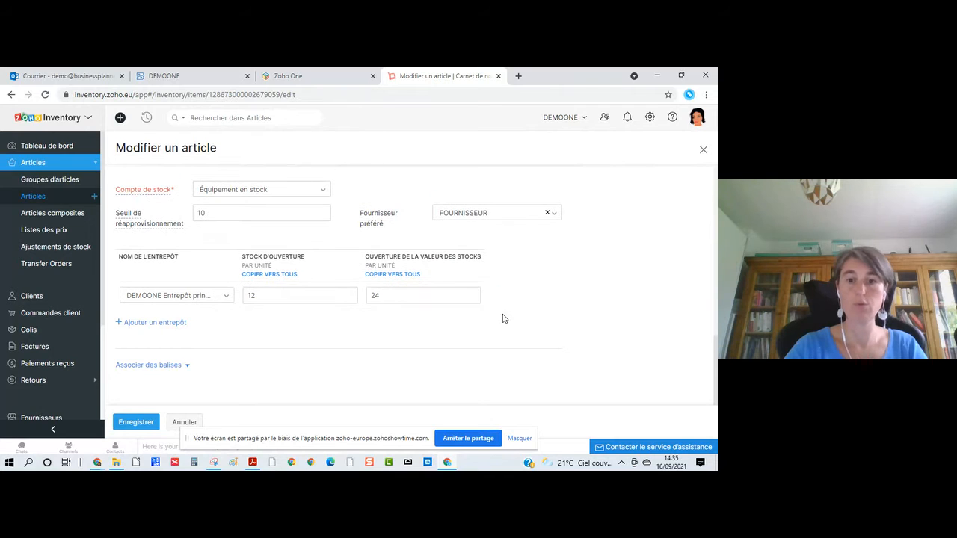
Look over the article form once more, cancel the edit and close the Carnet de notes article
{"action": "scroll", "coordinate": [329, 344], "scroll_direction": "up", "scroll_amount": 5}
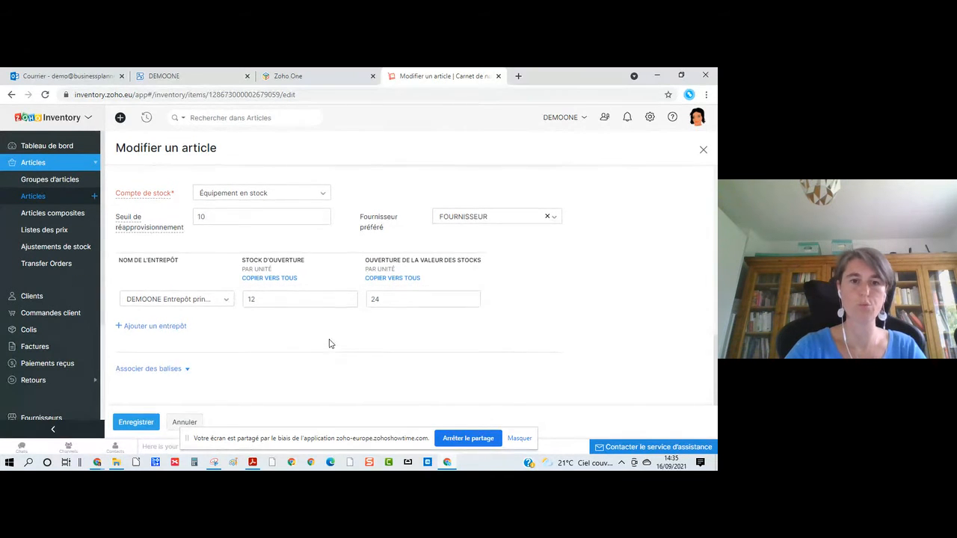
{"action": "scroll", "coordinate": [329, 340], "scroll_direction": "up", "scroll_amount": 3}
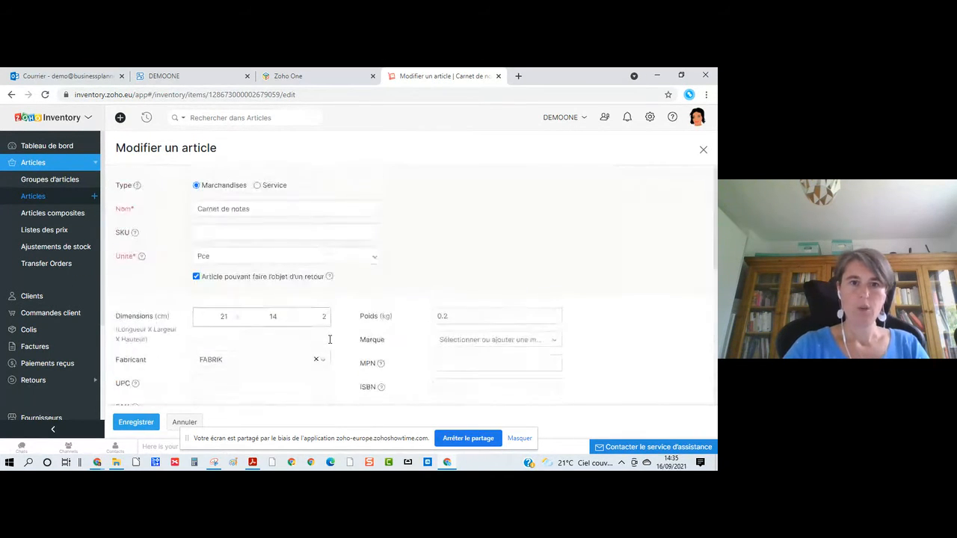
{"action": "scroll", "coordinate": [330, 338], "scroll_direction": "down", "scroll_amount": 10}
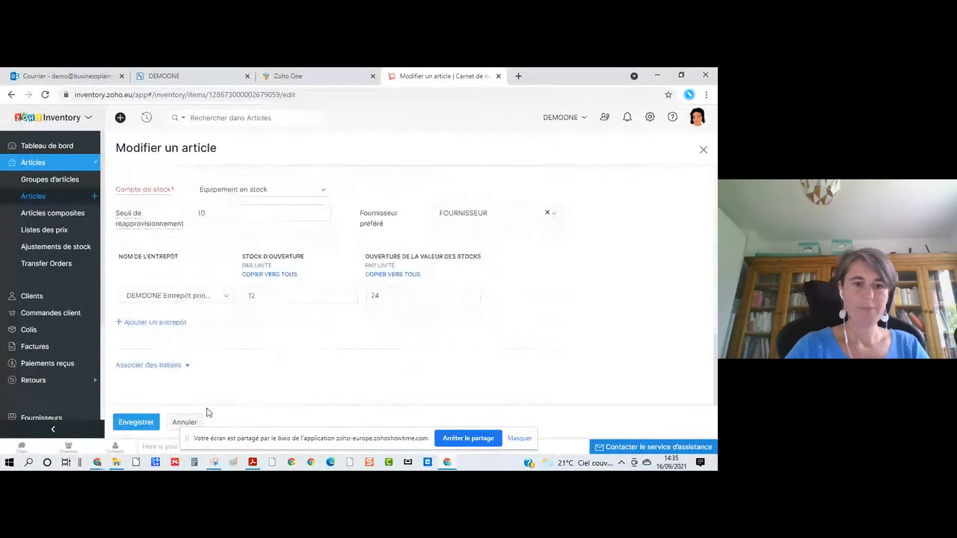
{"action": "left_click", "coordinate": [182, 422]}
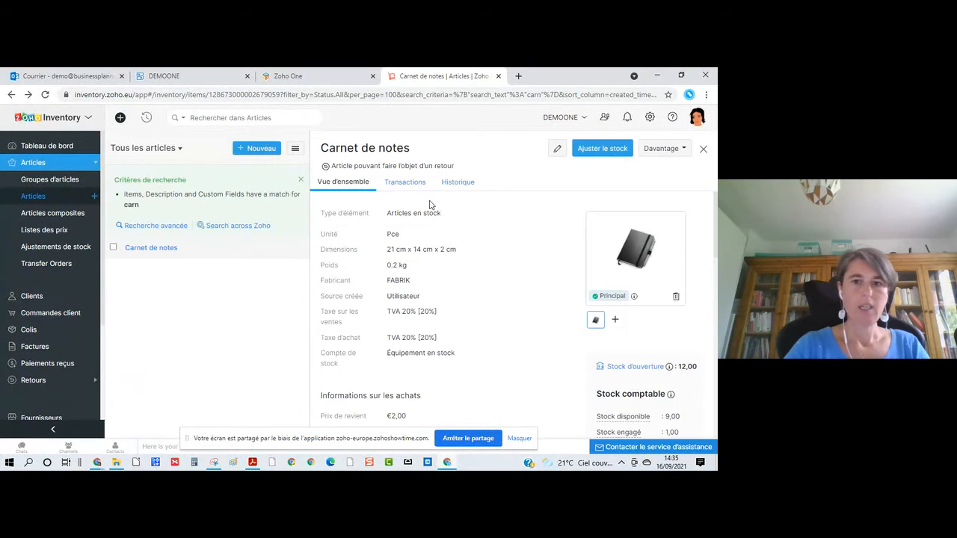
{"action": "left_click", "coordinate": [702, 151]}
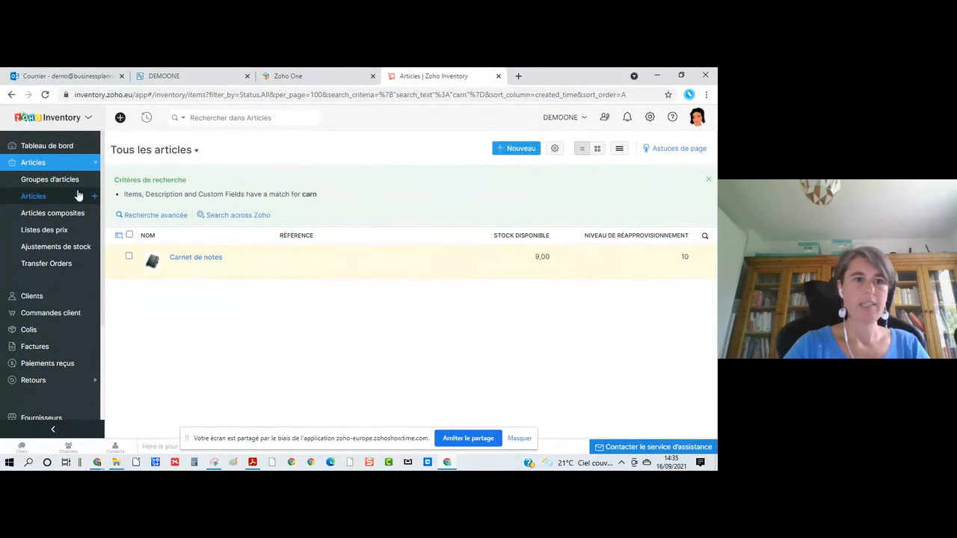
Go to the article groups and open the Chemise group for editing
{"action": "left_click", "coordinate": [47, 183]}
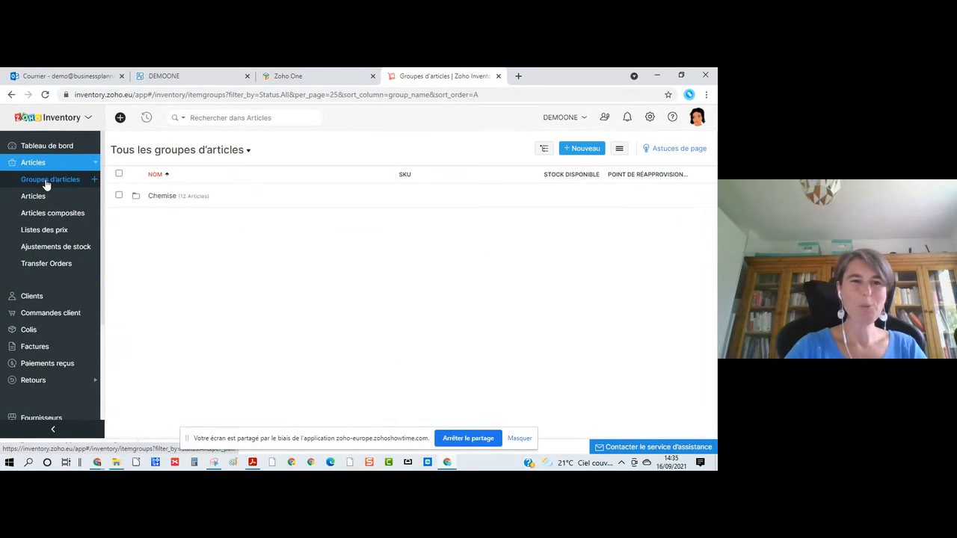
{"action": "left_click", "coordinate": [161, 198]}
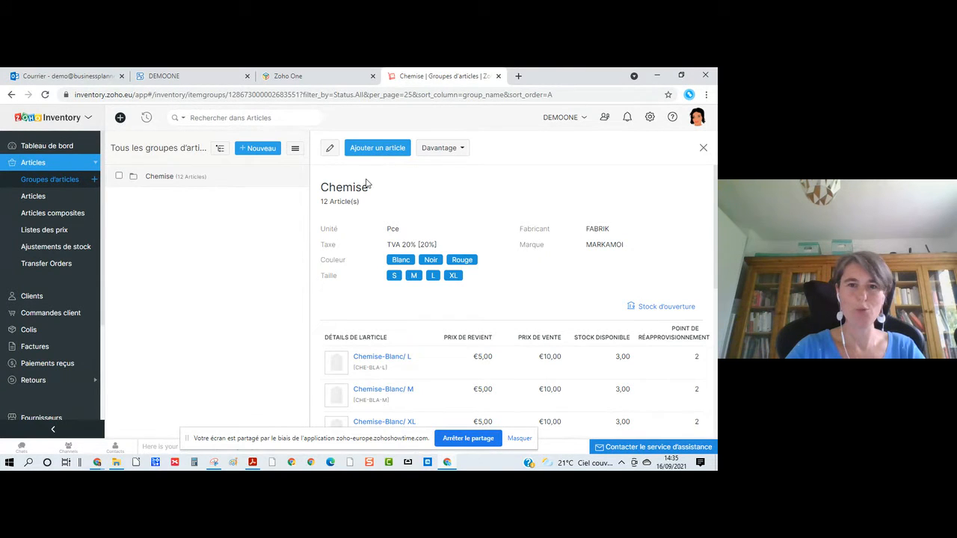
{"action": "left_click", "coordinate": [329, 148]}
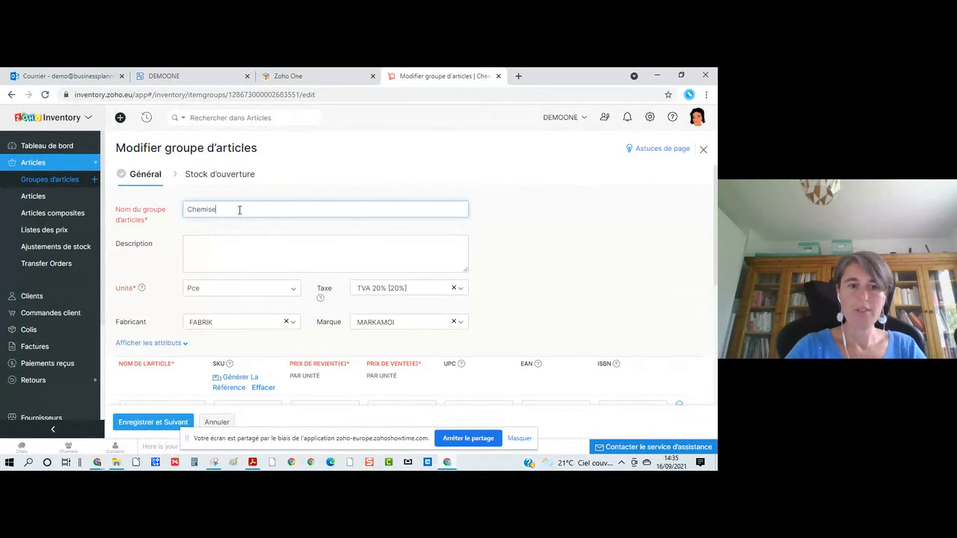
Show the Chemise group's attributes and examine the Couleur and Taille options with the article variants
{"action": "scroll", "coordinate": [159, 283], "scroll_direction": "down", "scroll_amount": 2}
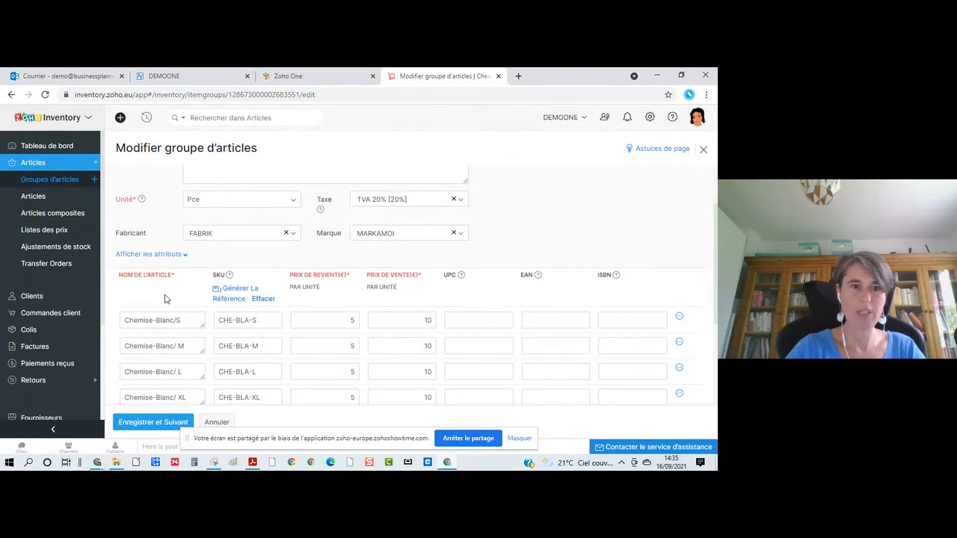
{"action": "left_click", "coordinate": [148, 255]}
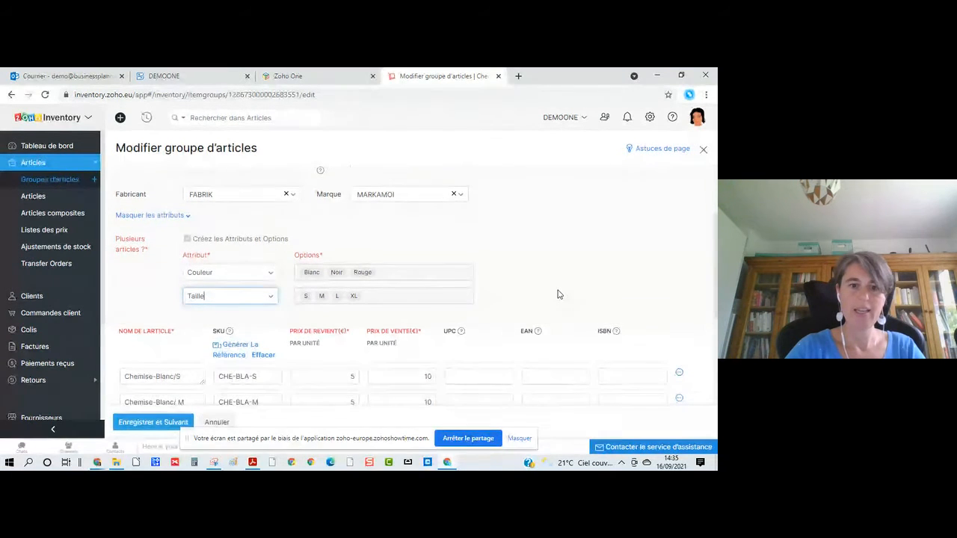
{"action": "scroll", "coordinate": [557, 294], "scroll_direction": "down", "scroll_amount": 3}
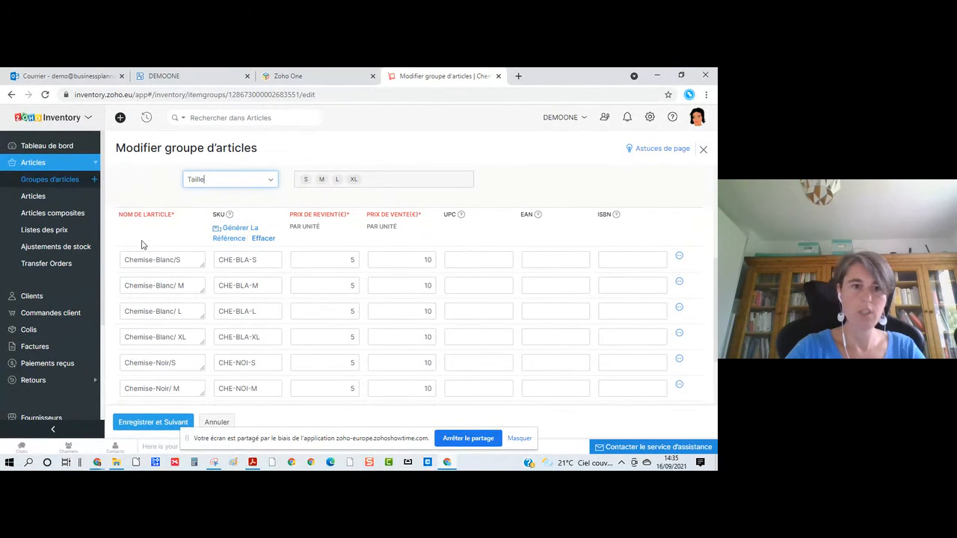
{"action": "scroll", "coordinate": [109, 229], "scroll_direction": "down", "scroll_amount": 1}
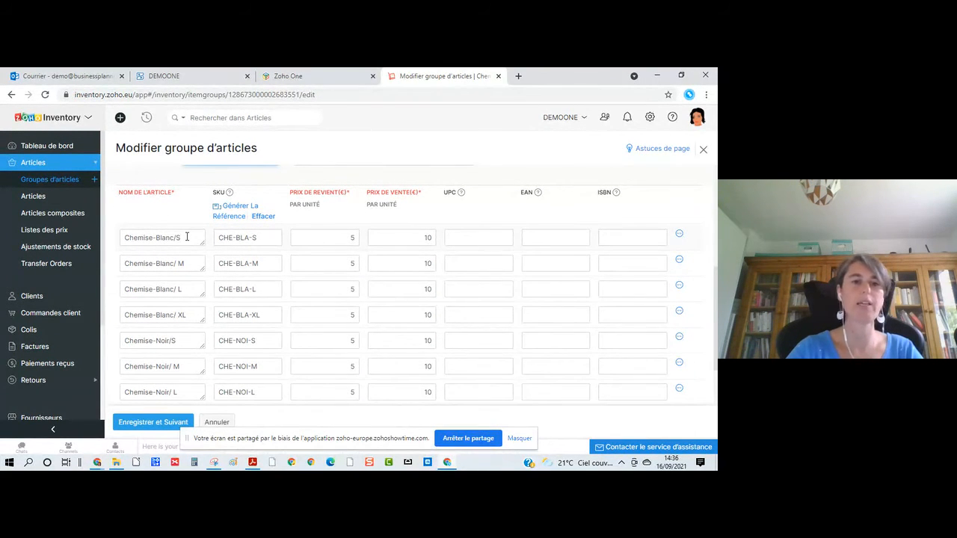
View and close the SKU generation settings, look through the remaining Chemise variants and cancel the group edit
{"action": "left_click", "coordinate": [233, 220]}
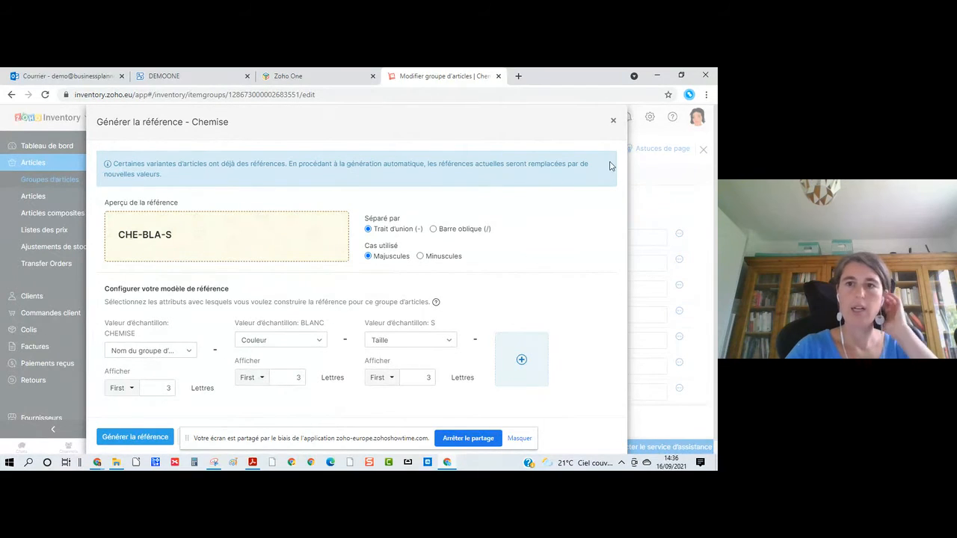
{"action": "left_click", "coordinate": [613, 122]}
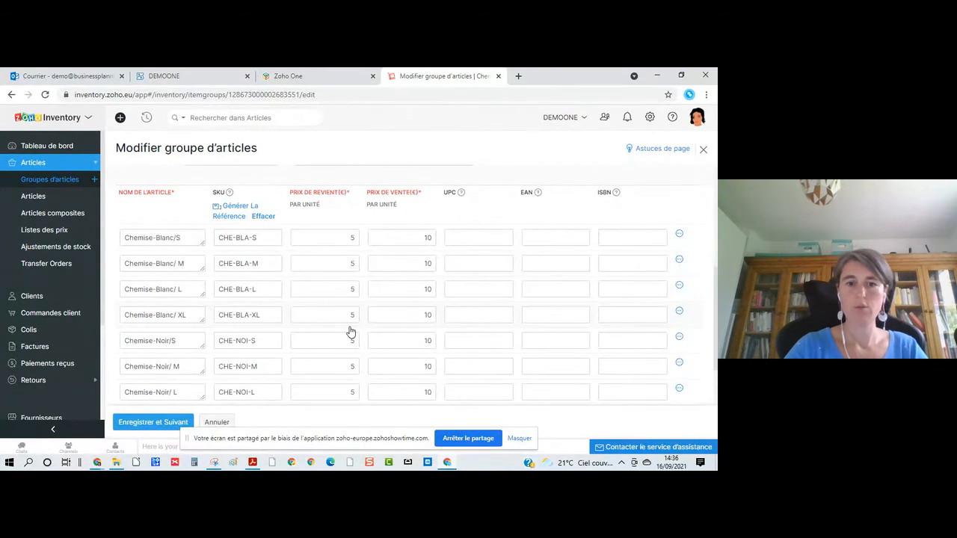
{"action": "scroll", "coordinate": [350, 331], "scroll_direction": "down", "scroll_amount": 3}
{"action": "scroll", "coordinate": [350, 331], "scroll_direction": "down", "scroll_amount": 1}
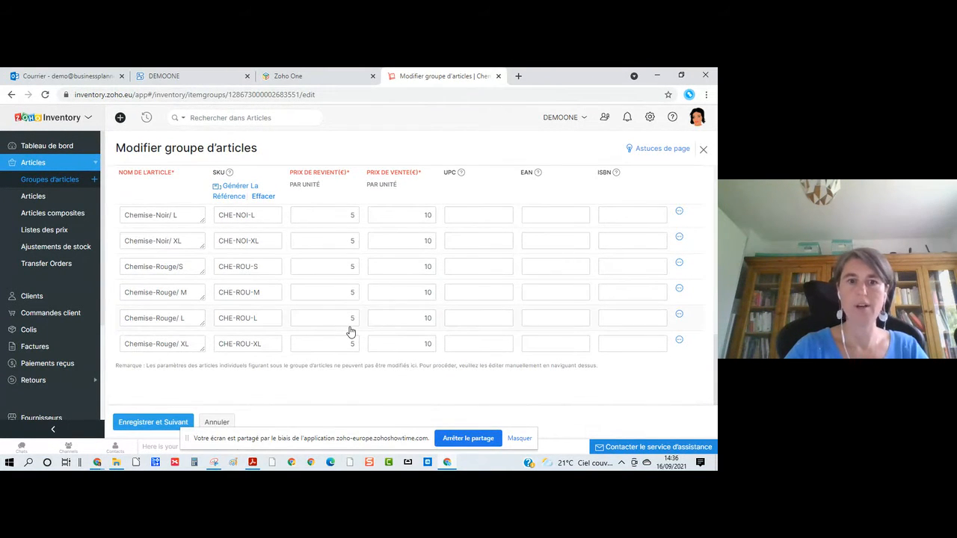
{"action": "left_click", "coordinate": [217, 423]}
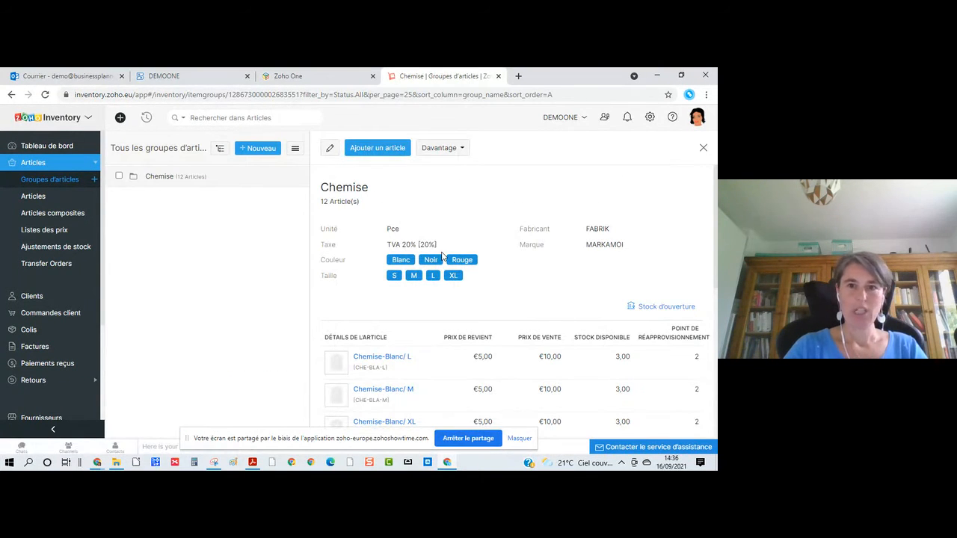
Review the cost price, sale price, available stock and reorder point of the Chemise variants
{"action": "scroll", "coordinate": [436, 344], "scroll_direction": "down", "scroll_amount": 1}
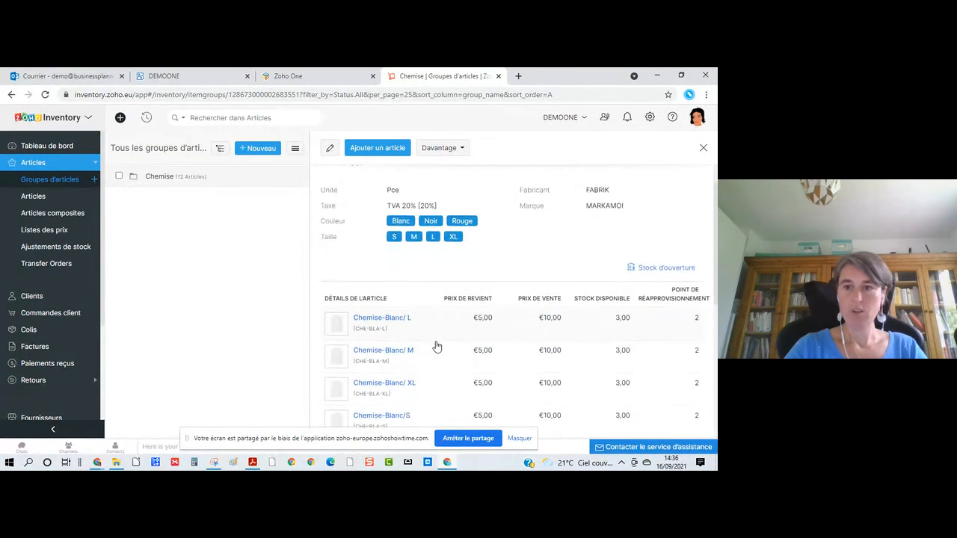
{"action": "scroll", "coordinate": [436, 346], "scroll_direction": "down", "scroll_amount": 3}
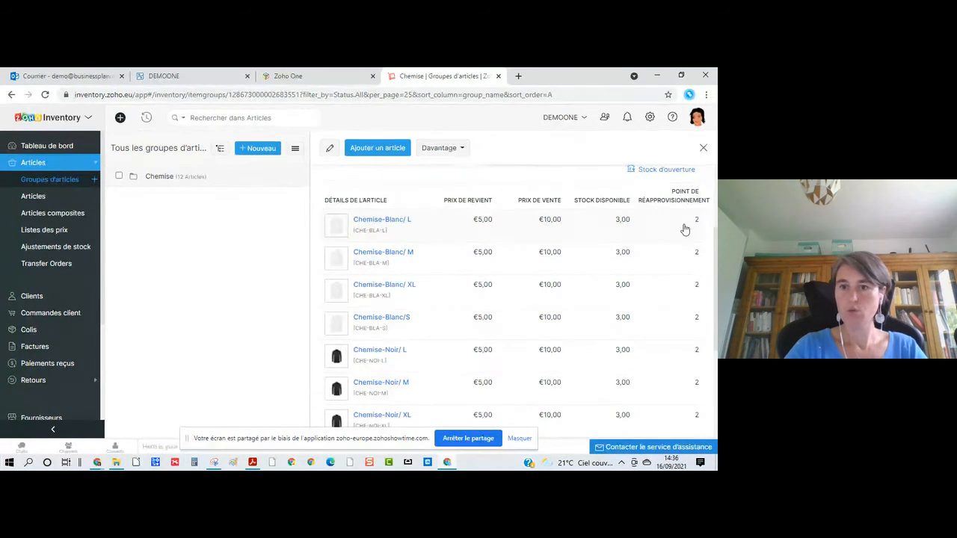
Look through the remaining Noir and Rouge variants of the Chemise group and return to the group's general details
{"action": "scroll", "coordinate": [539, 360], "scroll_direction": "down", "scroll_amount": 5}
{"action": "scroll", "coordinate": [539, 360], "scroll_direction": "down", "scroll_amount": 1}
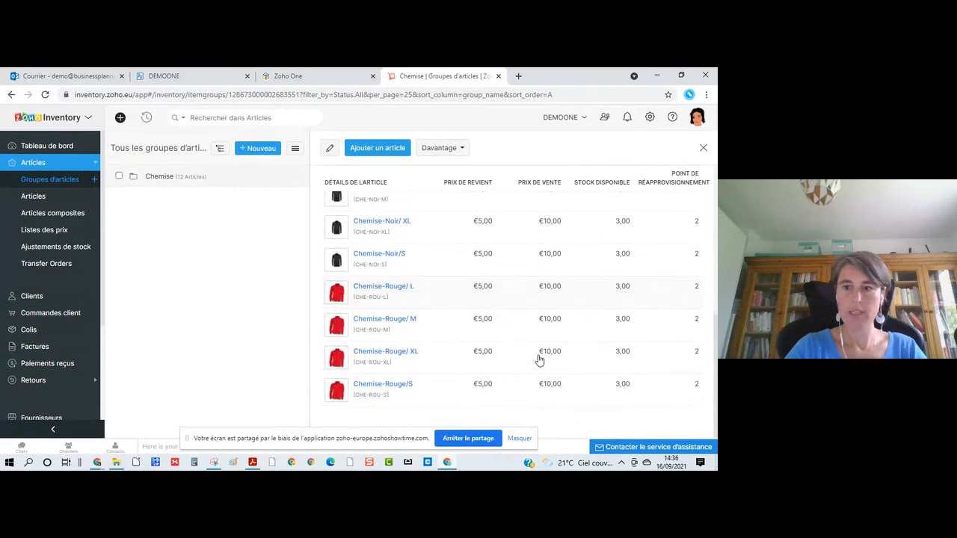
{"action": "scroll", "coordinate": [539, 360], "scroll_direction": "up", "scroll_amount": 9}
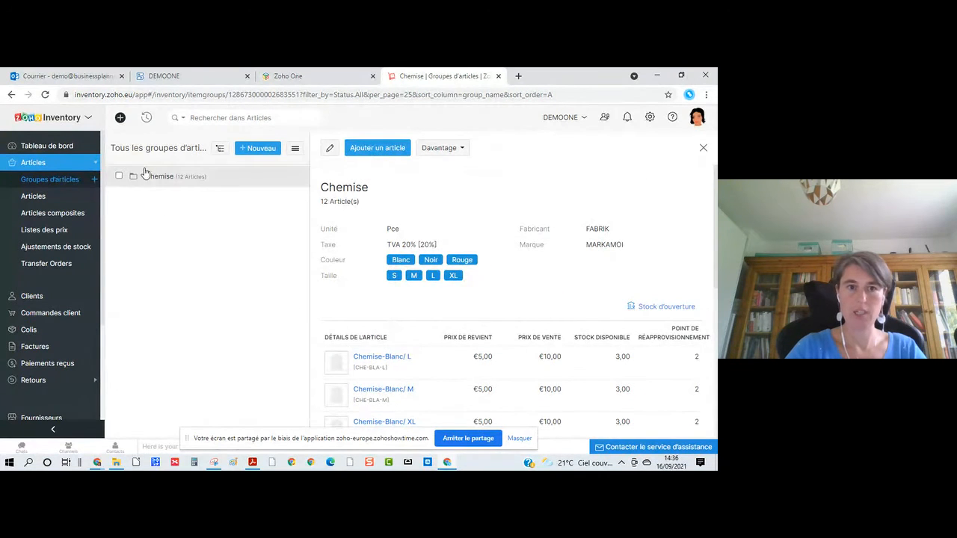
Open the composite article Kit d'écriture and review its sales information, stock figures and associated articles
{"action": "left_click", "coordinate": [76, 216]}
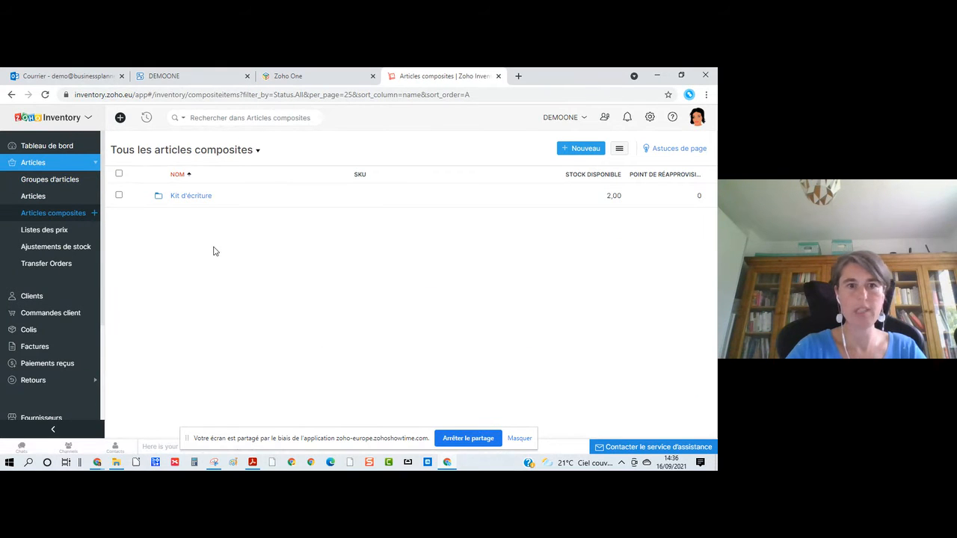
{"action": "left_click", "coordinate": [191, 197]}
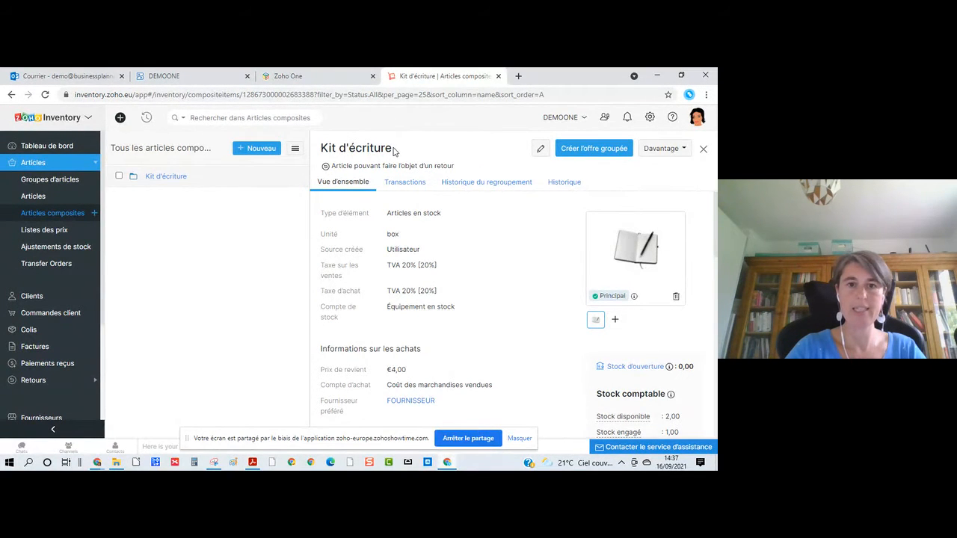
{"action": "scroll", "coordinate": [492, 329], "scroll_direction": "down", "scroll_amount": 3}
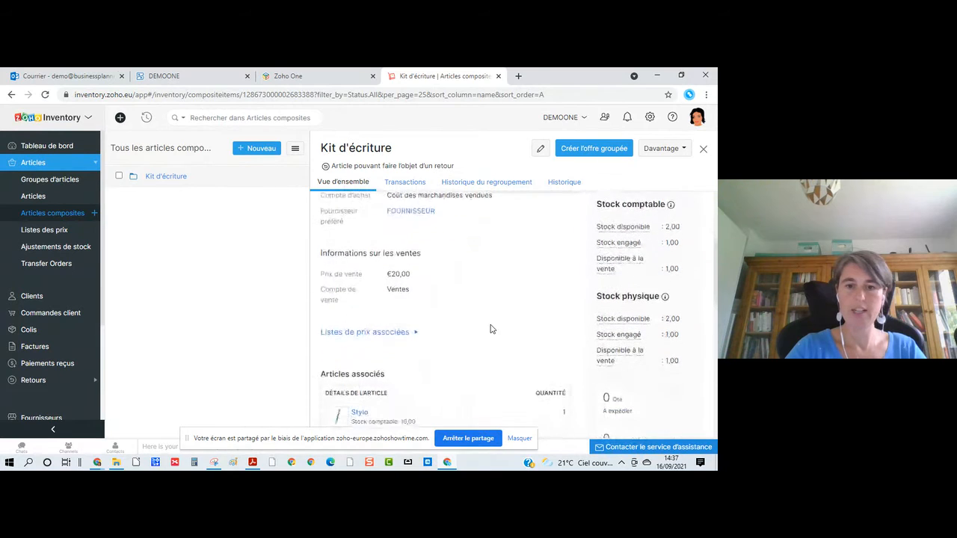
{"action": "scroll", "coordinate": [491, 329], "scroll_direction": "down", "scroll_amount": 2}
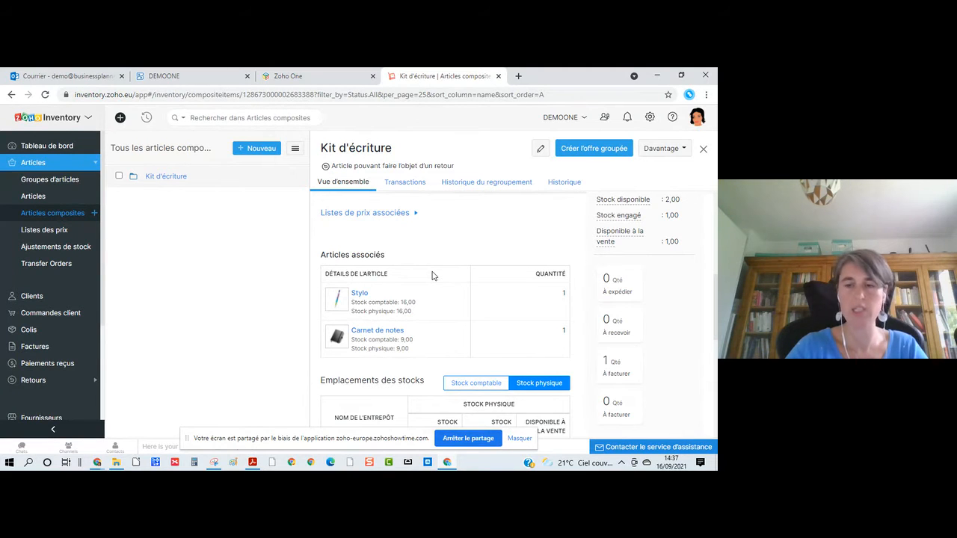
Open Kit d'écriture for editing, examine its associated articles with the sales and purchase information, and cancel the edit
{"action": "left_click", "coordinate": [540, 148]}
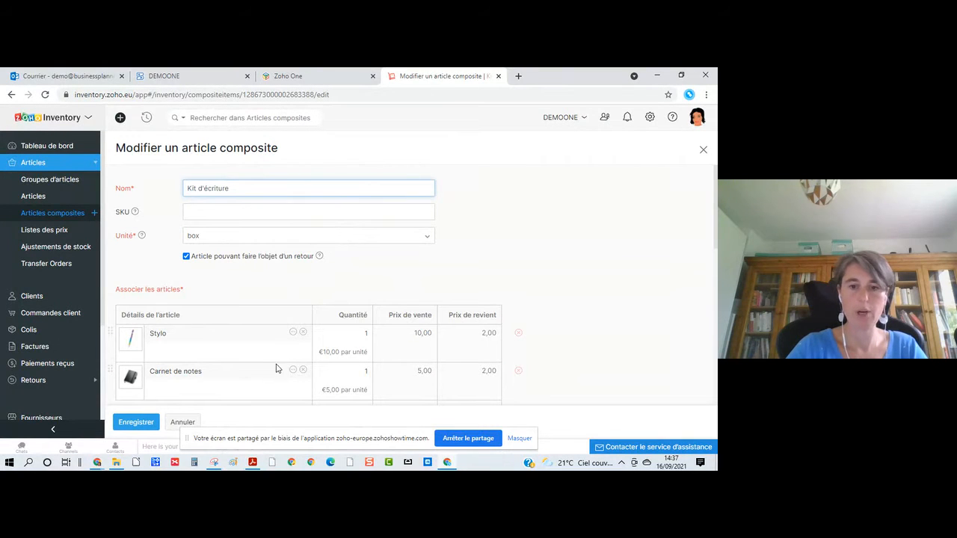
{"action": "scroll", "coordinate": [458, 297], "scroll_direction": "down", "scroll_amount": 1}
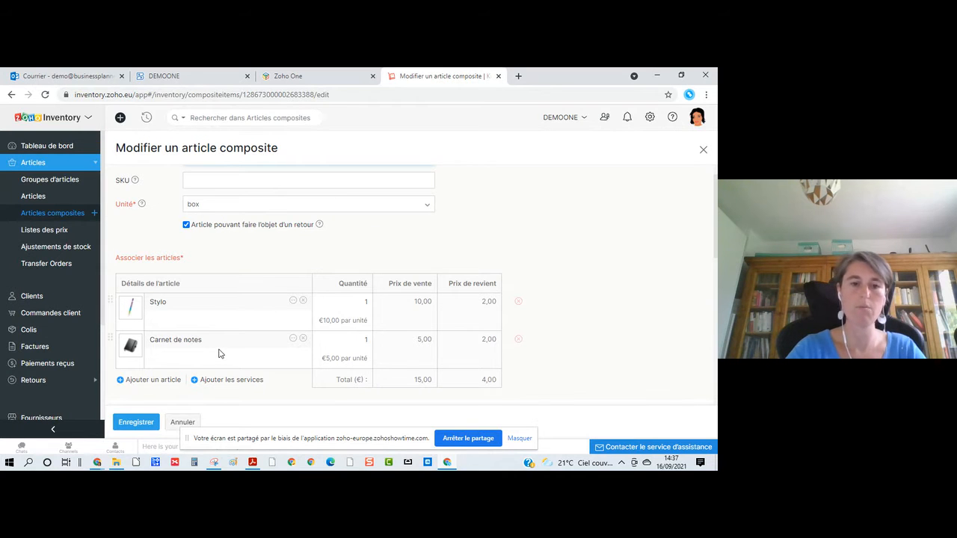
{"action": "scroll", "coordinate": [219, 354], "scroll_direction": "down", "scroll_amount": 1}
{"action": "scroll", "coordinate": [219, 354], "scroll_direction": "down", "scroll_amount": 3}
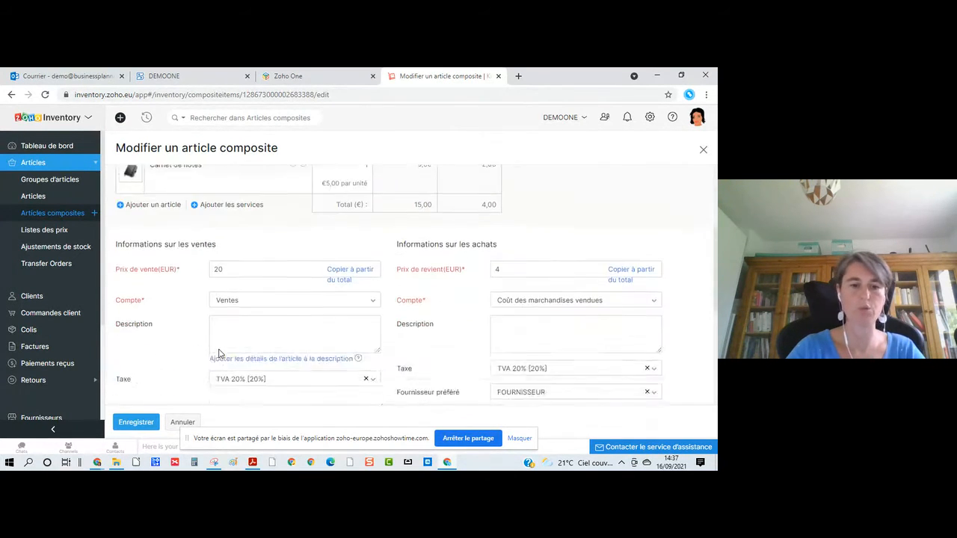
{"action": "left_click", "coordinate": [179, 423]}
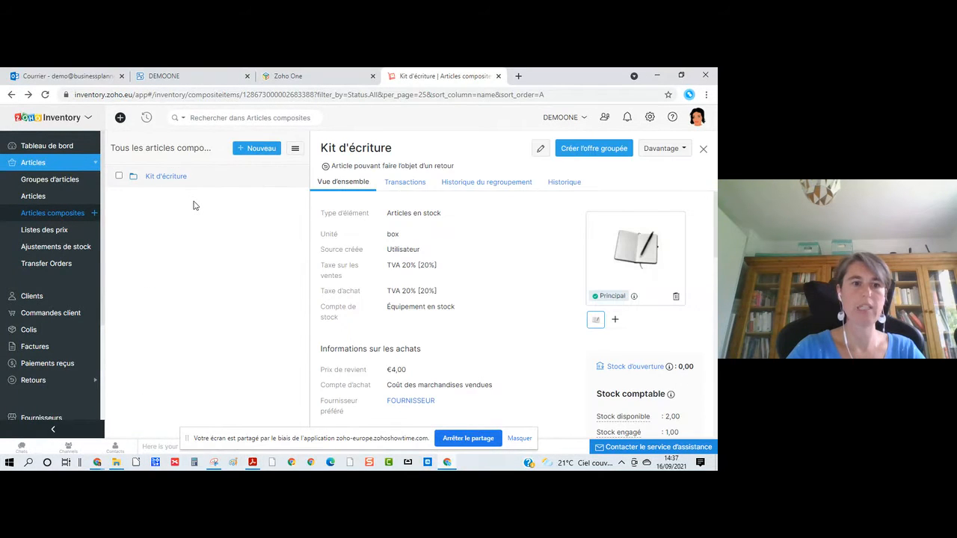
Show the list of all price lists
{"action": "left_click", "coordinate": [59, 237]}
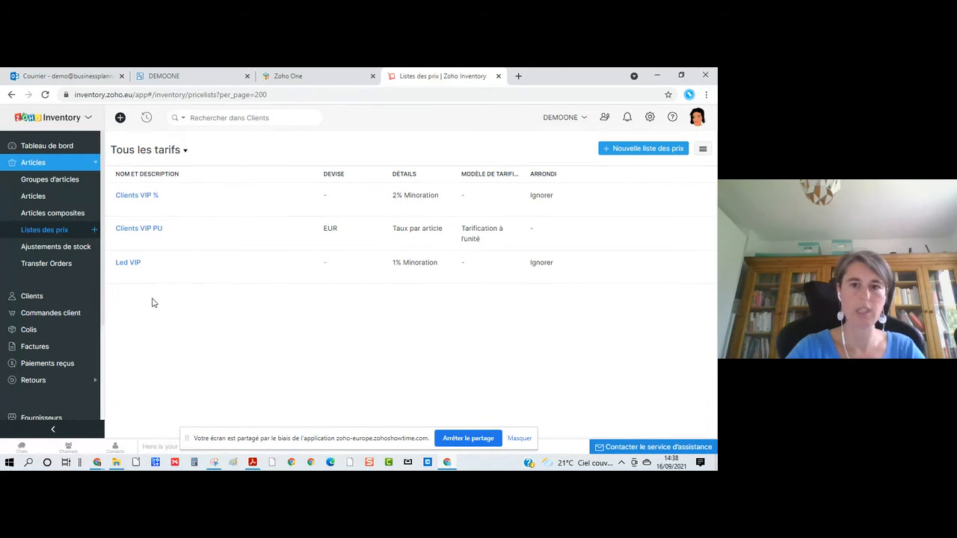
View the settings of the Clients VIP % price list, close it without changes, and show the stock adjustments
{"action": "left_click", "coordinate": [140, 200]}
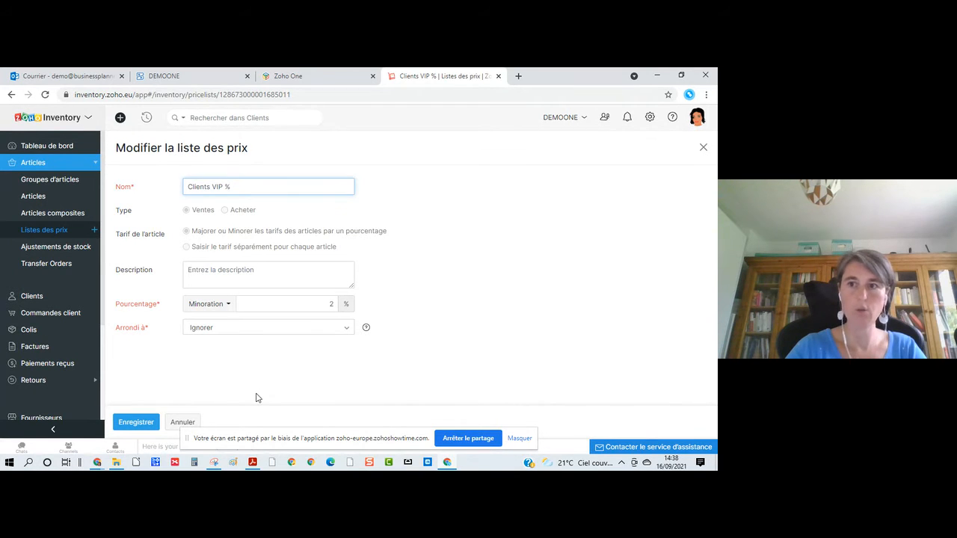
{"action": "left_click", "coordinate": [182, 423]}
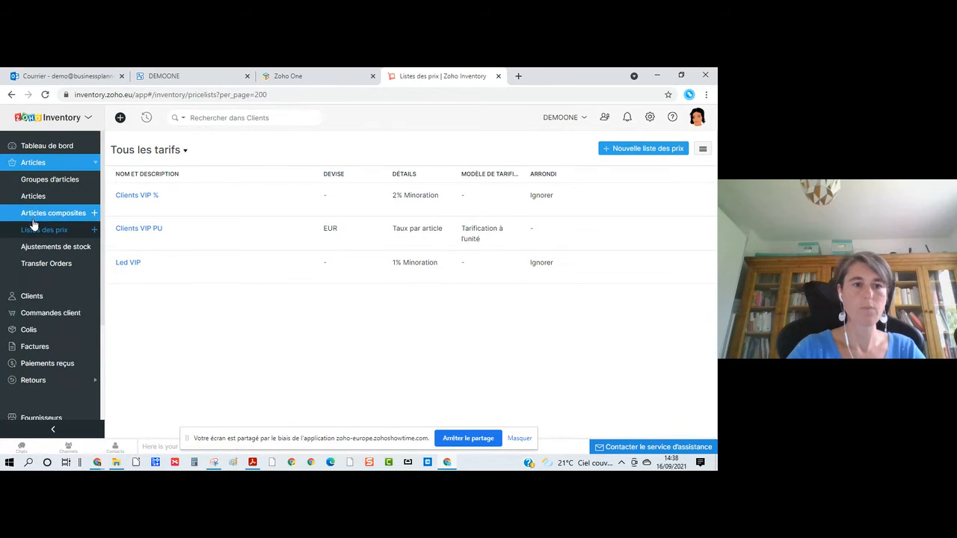
{"action": "left_click", "coordinate": [63, 247]}
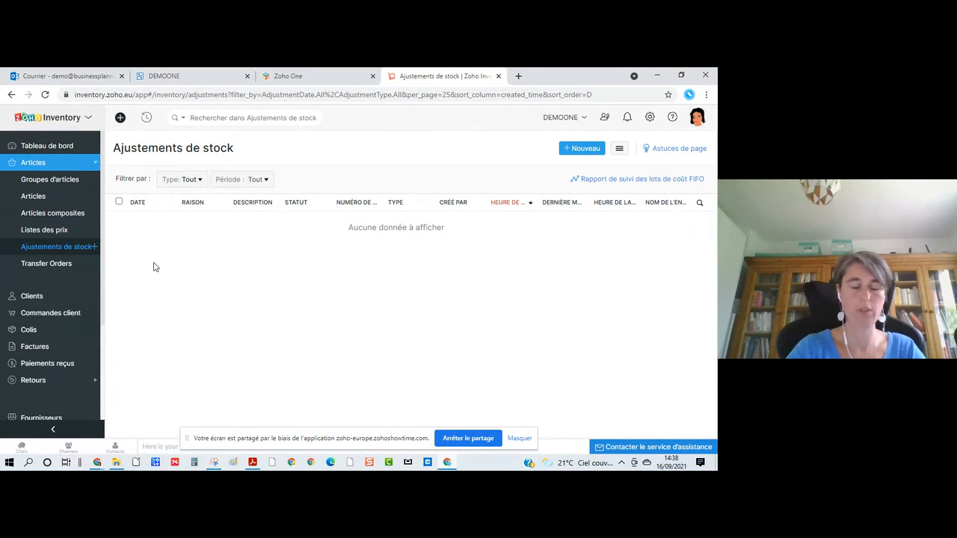
Open the transfer order dated 22/06/2021, examine its source and destination warehouses and transferred items, and close it
{"action": "left_click", "coordinate": [55, 267]}
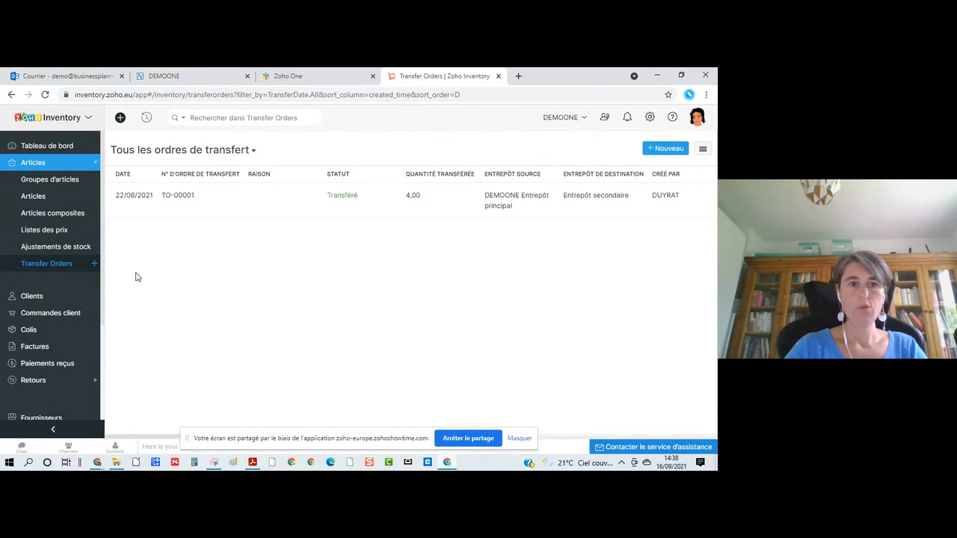
{"action": "left_click", "coordinate": [348, 204]}
{"action": "scroll", "coordinate": [488, 308], "scroll_direction": "down", "scroll_amount": 3}
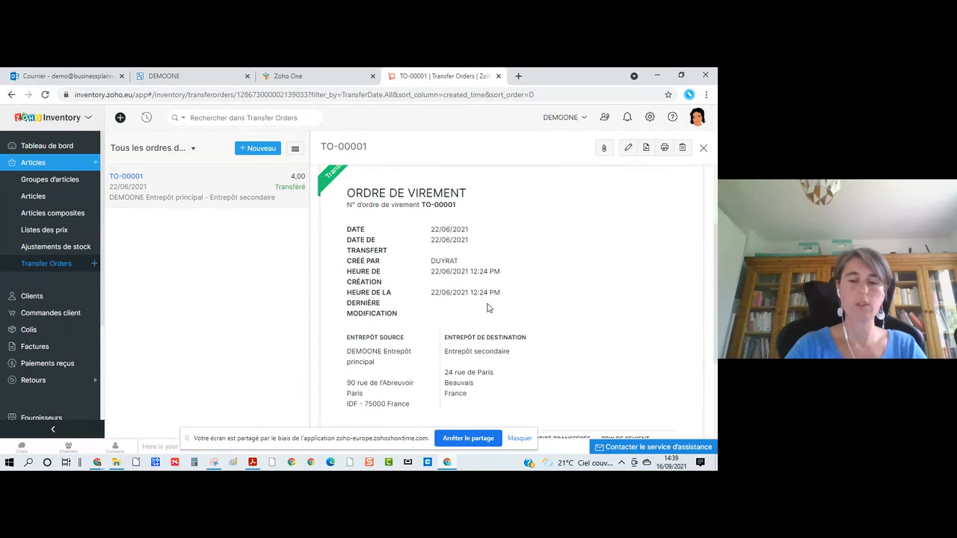
{"action": "scroll", "coordinate": [487, 308], "scroll_direction": "down", "scroll_amount": 1}
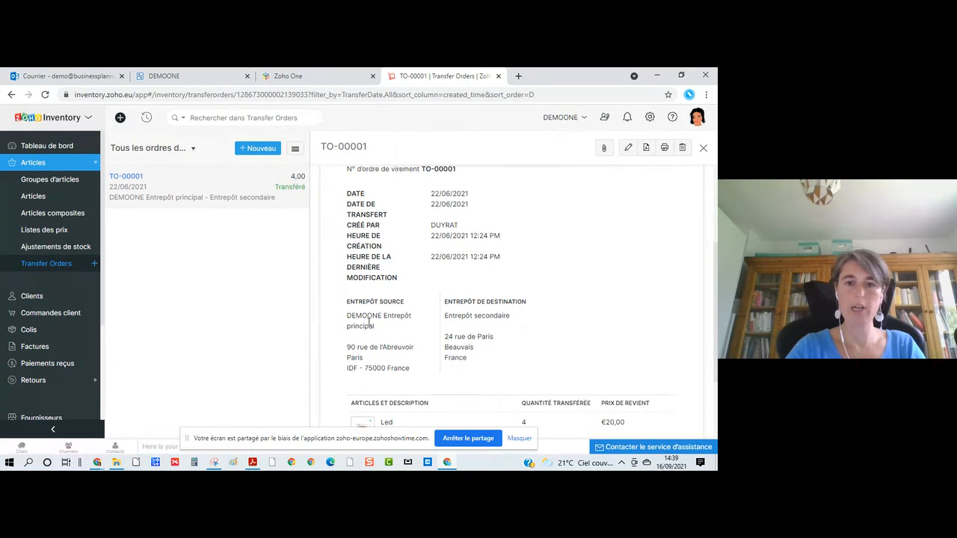
{"action": "scroll", "coordinate": [387, 346], "scroll_direction": "down", "scroll_amount": 1}
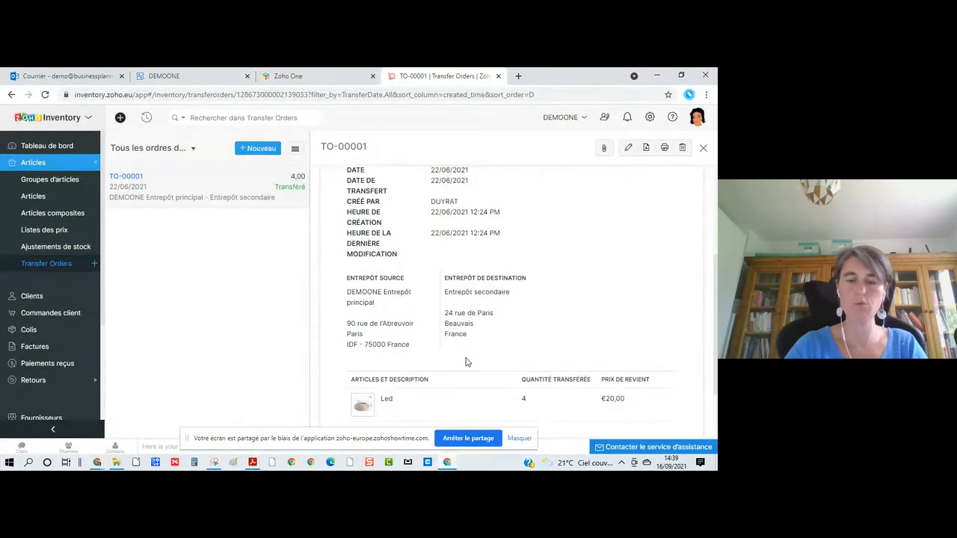
{"action": "scroll", "coordinate": [465, 362], "scroll_direction": "down", "scroll_amount": 3}
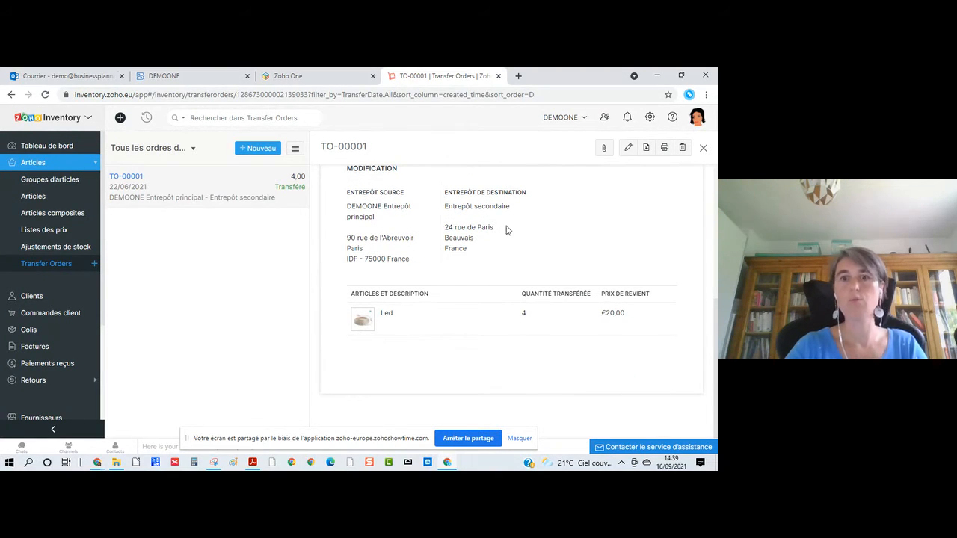
{"action": "left_click", "coordinate": [703, 150]}
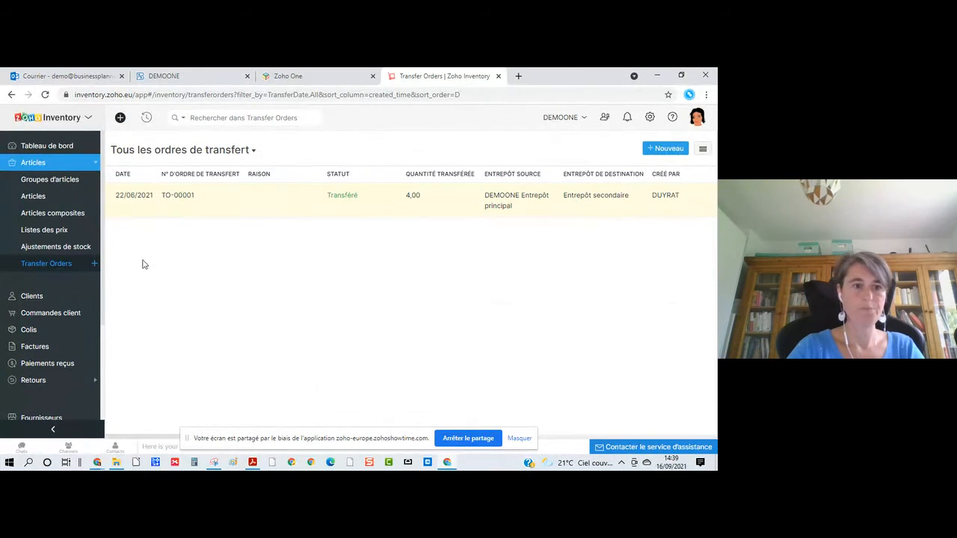
Search the customers for "lumi" and open the LUMINAIRE SA record
{"action": "left_click", "coordinate": [24, 165]}
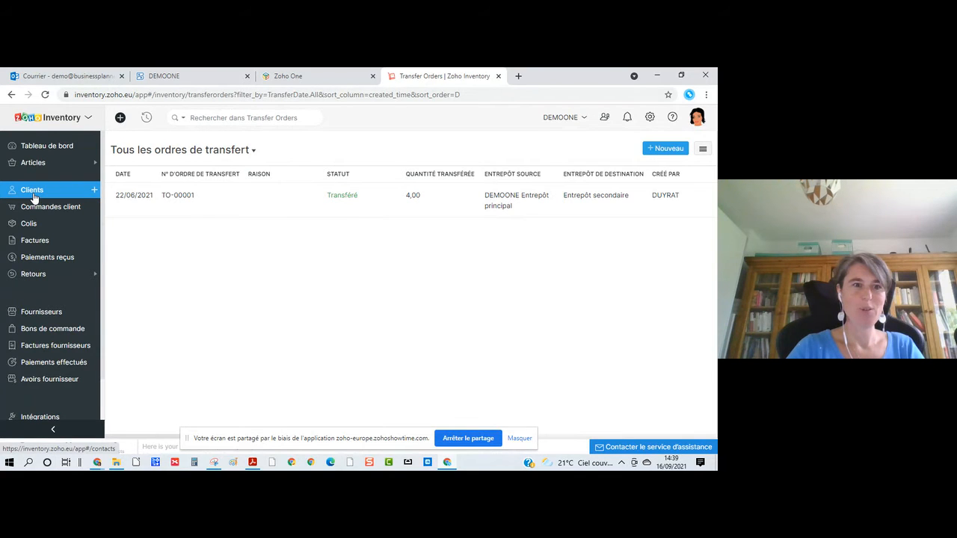
{"action": "left_click", "coordinate": [33, 197]}
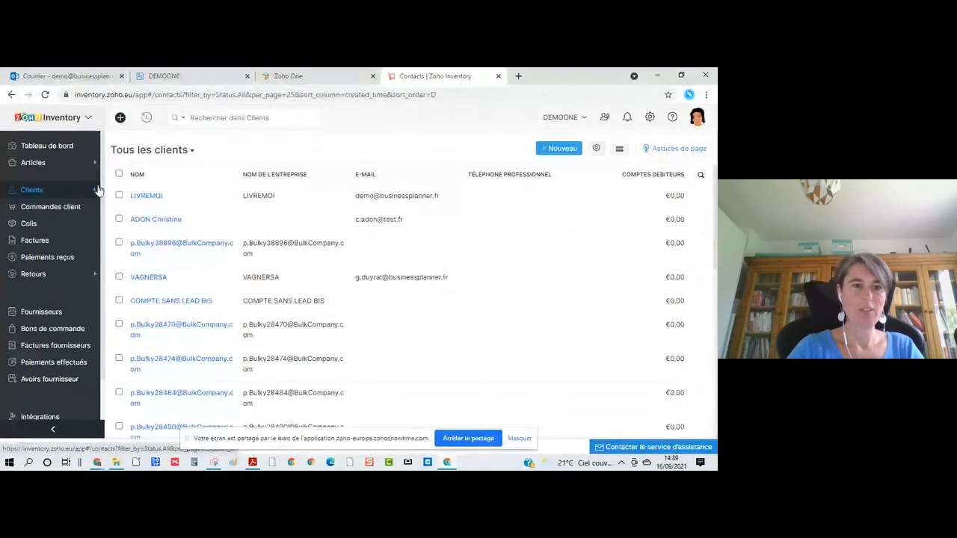
{"action": "left_click", "coordinate": [225, 122]}
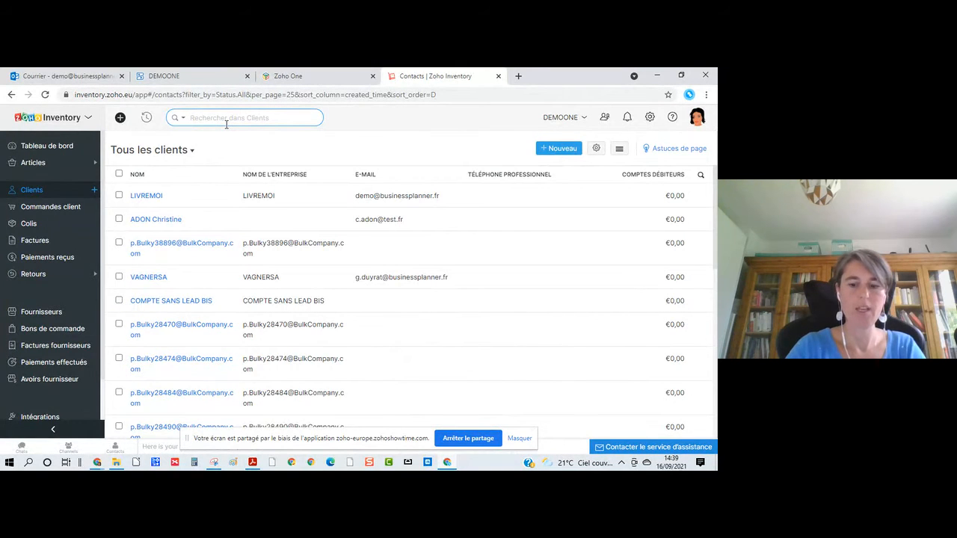
{"action": "type", "text": "lumi"}
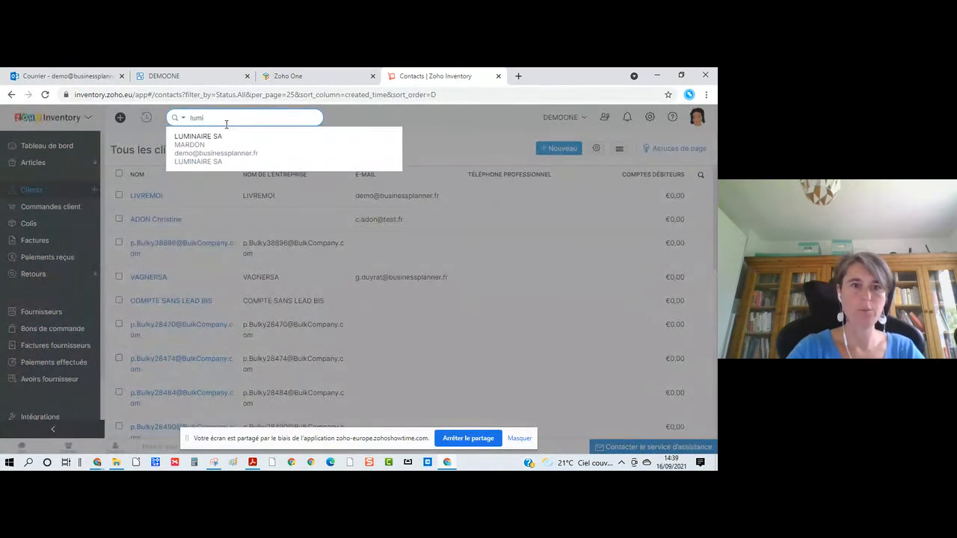
{"action": "left_click", "coordinate": [208, 155]}
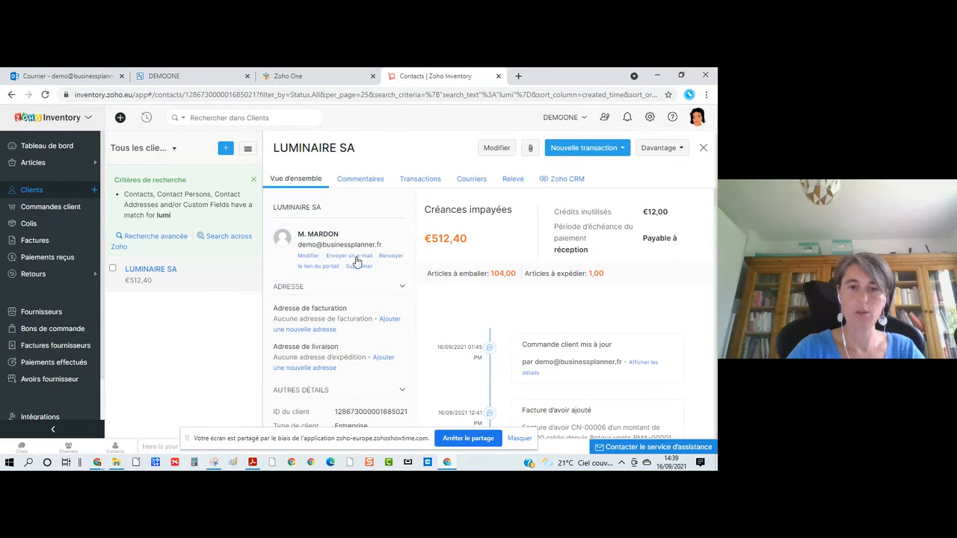
Examine the LUMINAIRE SA overview, including its addresses, other details, contact persons and activity history
{"action": "scroll", "coordinate": [402, 286], "scroll_direction": "down", "scroll_amount": 1}
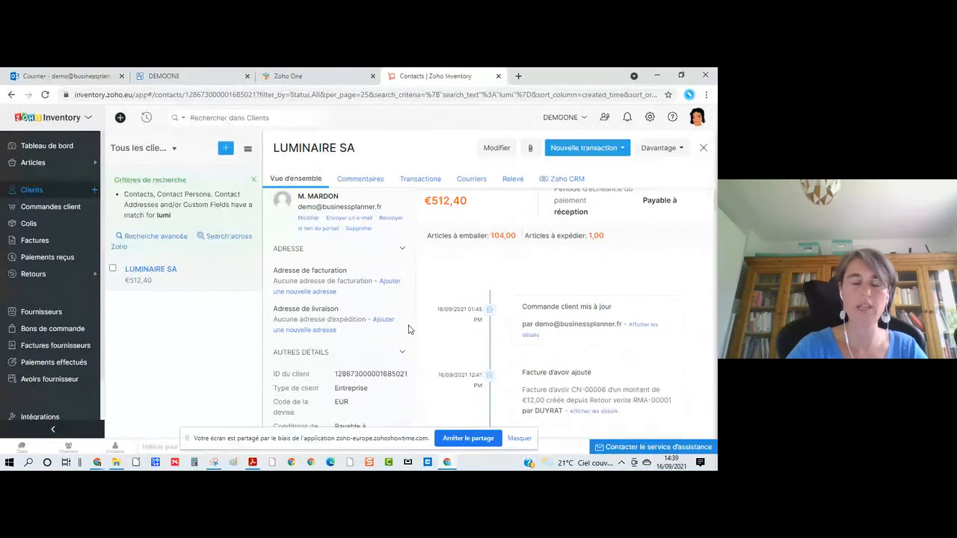
{"action": "scroll", "coordinate": [408, 329], "scroll_direction": "down", "scroll_amount": 2}
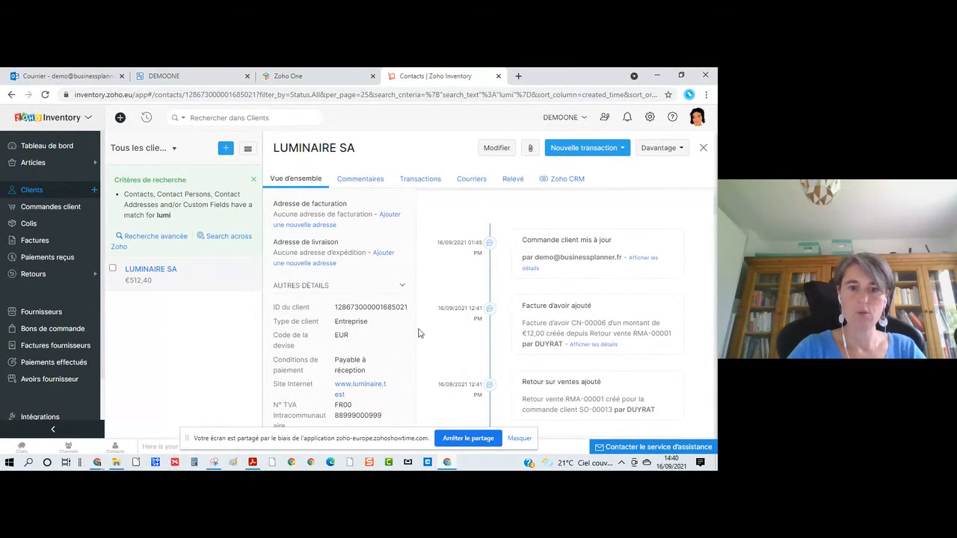
{"action": "scroll", "coordinate": [418, 334], "scroll_direction": "down", "scroll_amount": 2}
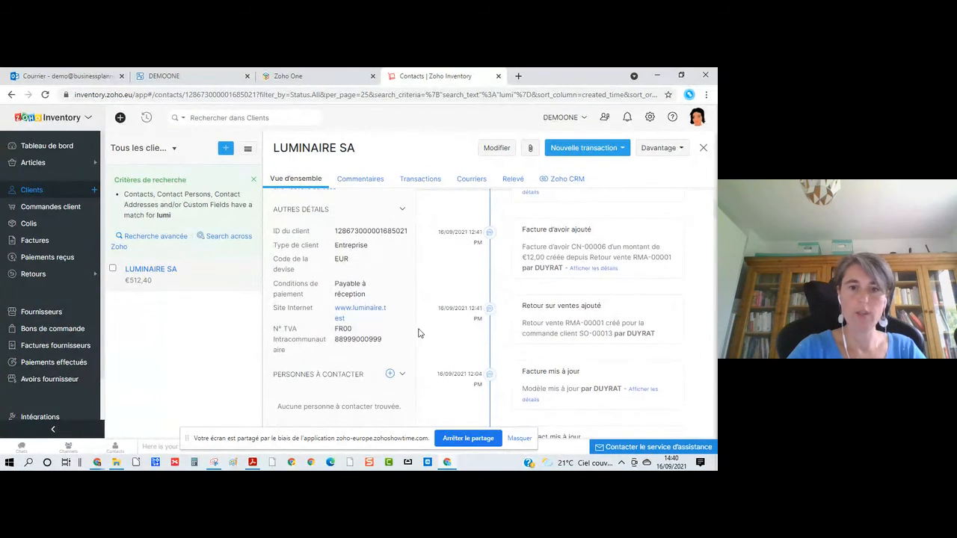
{"action": "scroll", "coordinate": [419, 333], "scroll_direction": "down", "scroll_amount": 1}
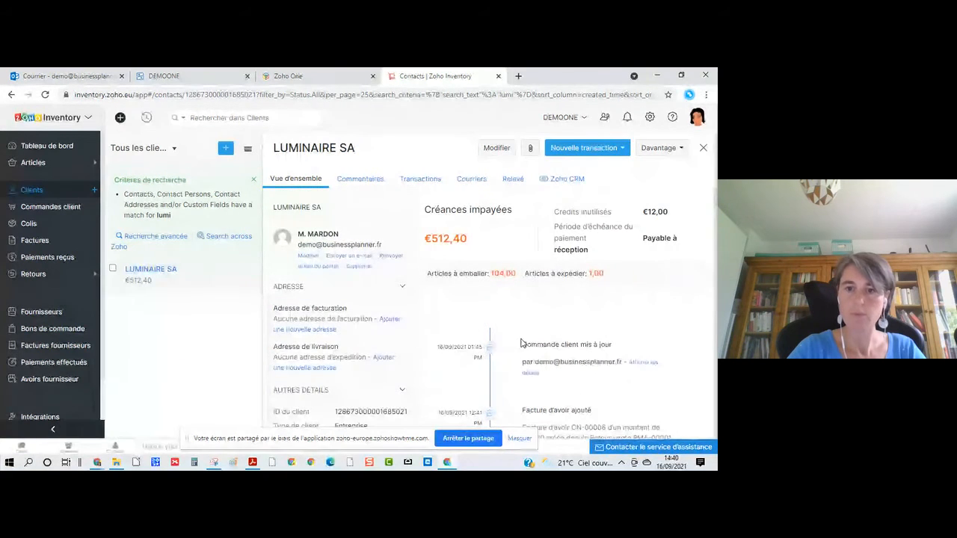
{"action": "scroll", "coordinate": [521, 343], "scroll_direction": "down", "scroll_amount": 3}
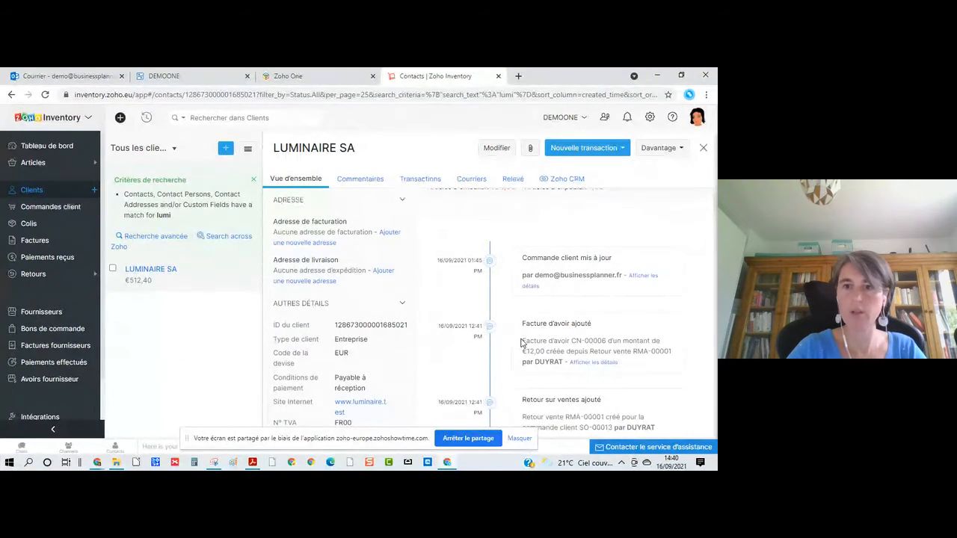
{"action": "scroll", "coordinate": [484, 362], "scroll_direction": "down", "scroll_amount": 10}
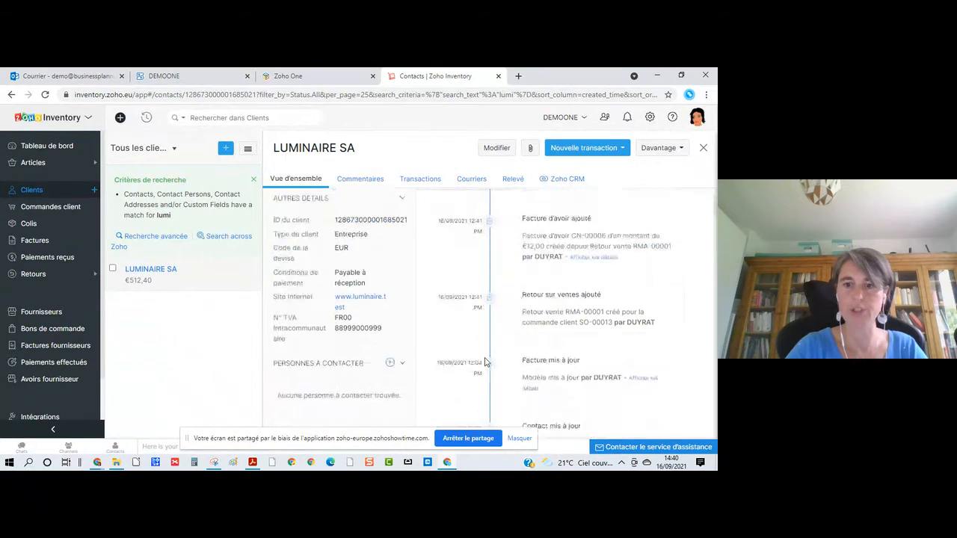
{"action": "scroll", "coordinate": [484, 361], "scroll_direction": "up", "scroll_amount": 10}
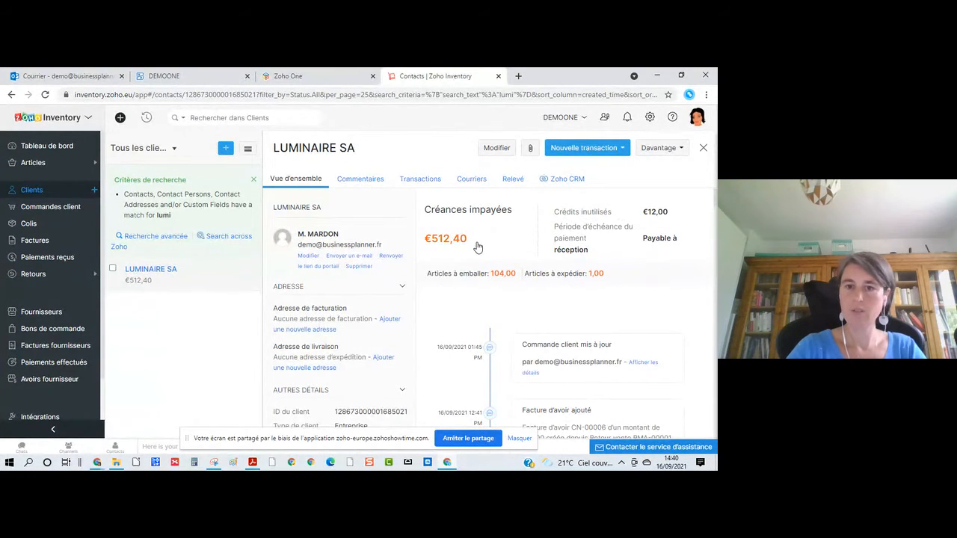
Look through the comments and transactions of LUMINAIRE SA, examining its invoices and customer payments
{"action": "left_click", "coordinate": [361, 182]}
{"action": "left_click", "coordinate": [423, 189]}
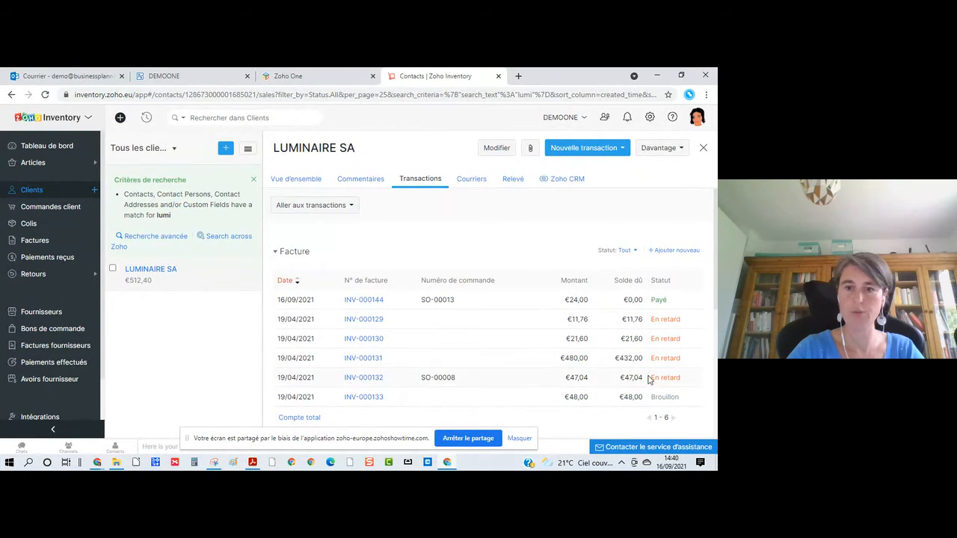
{"action": "scroll", "coordinate": [370, 306], "scroll_direction": "down", "scroll_amount": 3}
{"action": "scroll", "coordinate": [369, 306], "scroll_direction": "down", "scroll_amount": 2}
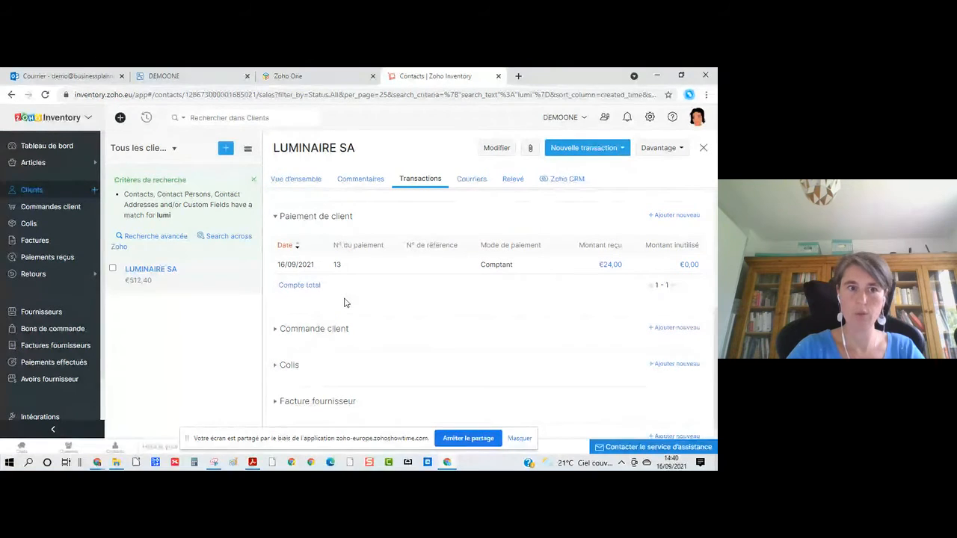
{"action": "scroll", "coordinate": [346, 302], "scroll_direction": "down", "scroll_amount": 1}
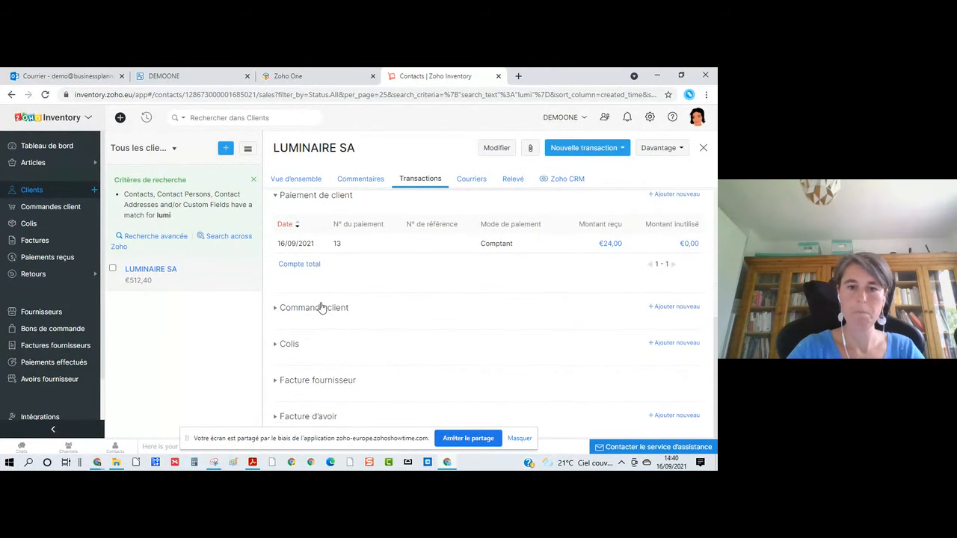
Expand the sales orders and packages among the LUMINAIRE SA transactions and examine their statuses
{"action": "left_click", "coordinate": [275, 313]}
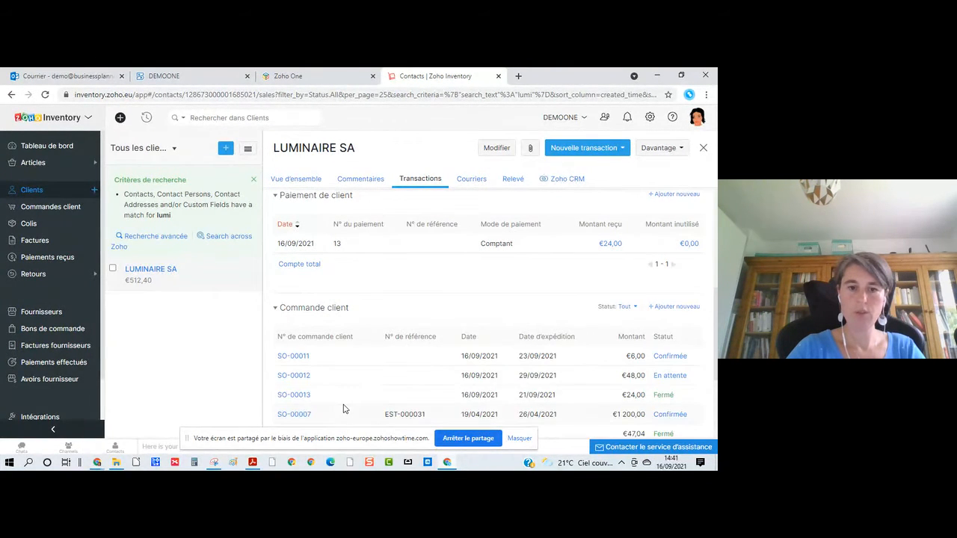
{"action": "scroll", "coordinate": [344, 407], "scroll_direction": "down", "scroll_amount": 3}
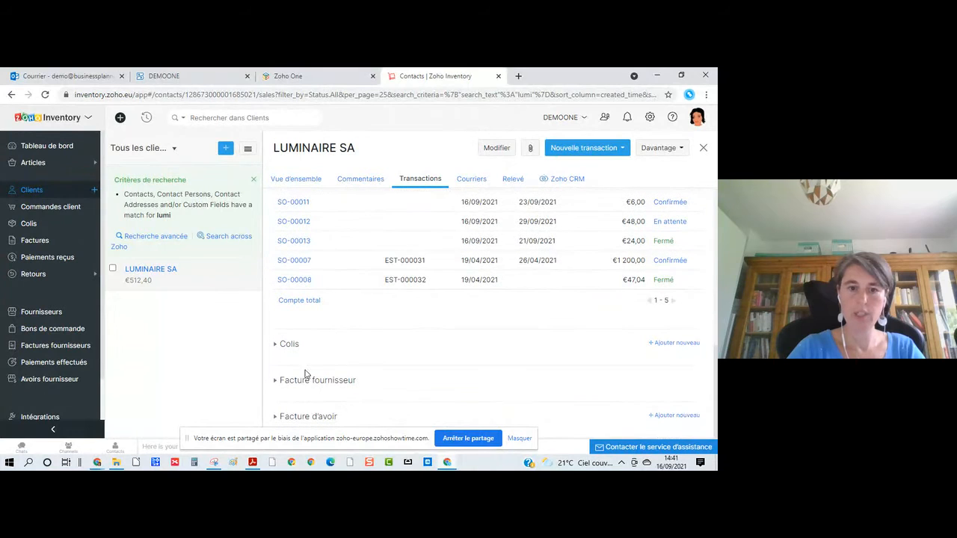
{"action": "left_click", "coordinate": [291, 346]}
{"action": "scroll", "coordinate": [338, 372], "scroll_direction": "down", "scroll_amount": 3}
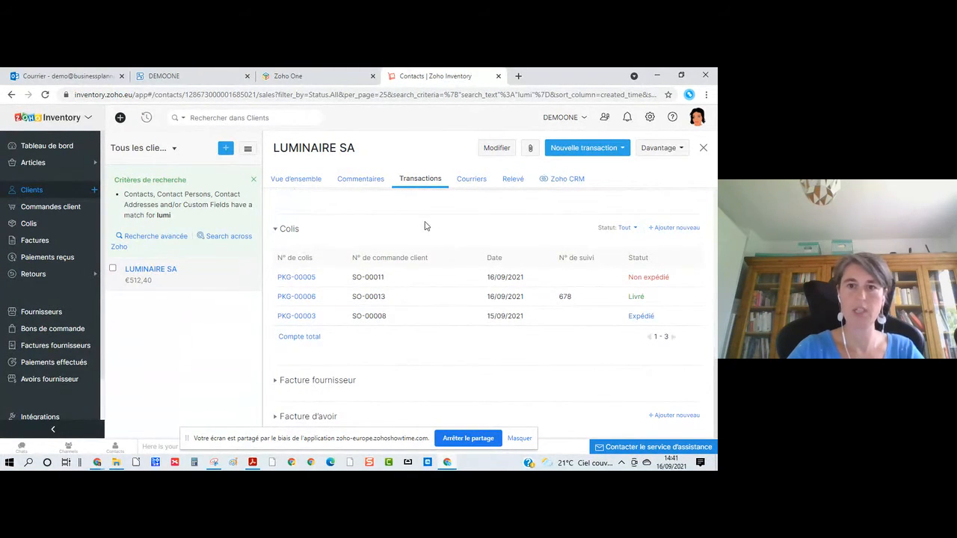
Check the system e-mails sent to LUMINAIRE SA, then examine its account statement for the current month
{"action": "left_click", "coordinate": [471, 189]}
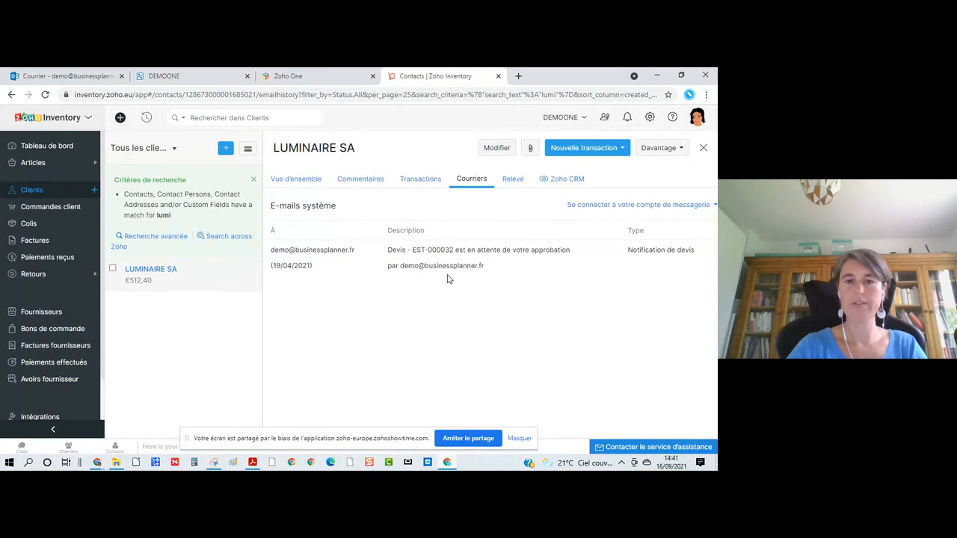
{"action": "left_click", "coordinate": [516, 181]}
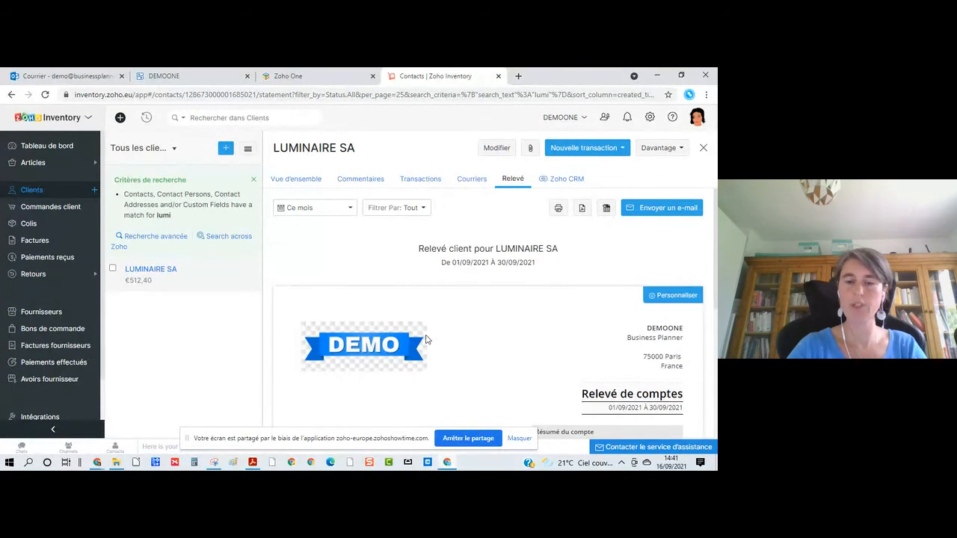
{"action": "scroll", "coordinate": [428, 353], "scroll_direction": "down", "scroll_amount": 3}
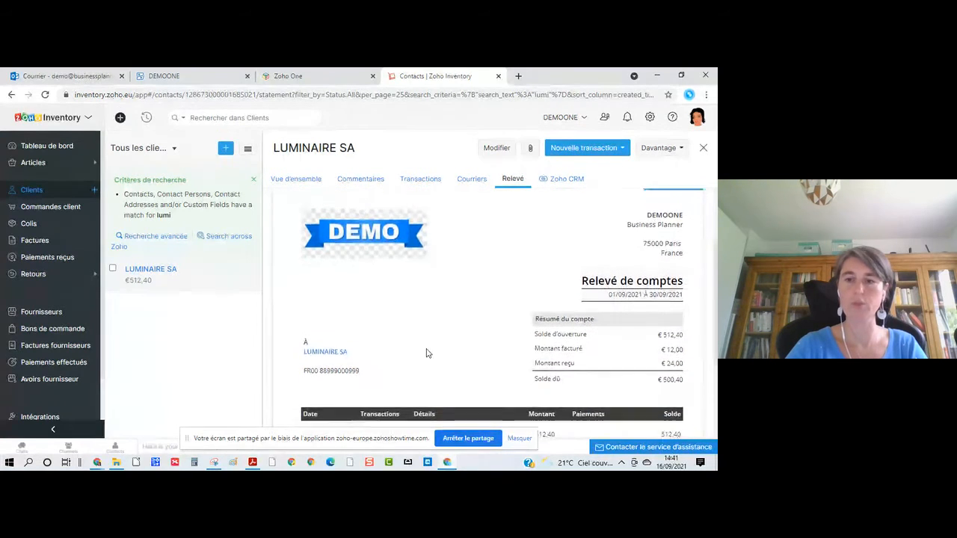
{"action": "scroll", "coordinate": [428, 352], "scroll_direction": "down", "scroll_amount": 1}
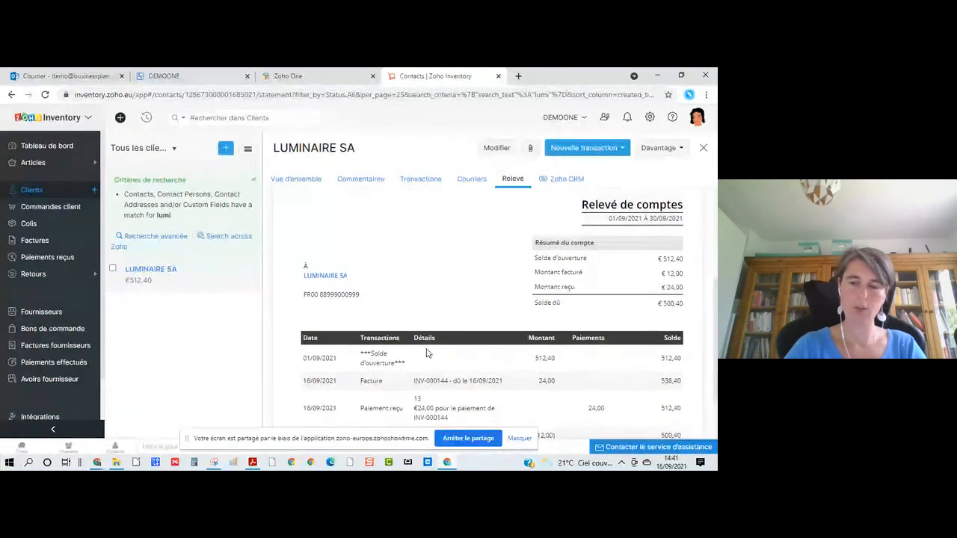
{"action": "scroll", "coordinate": [427, 353], "scroll_direction": "up", "scroll_amount": 5}
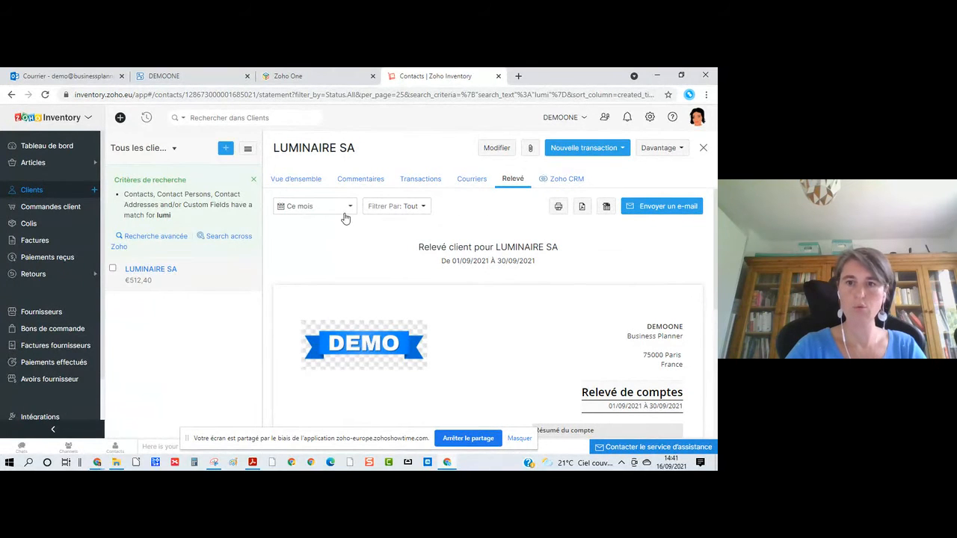
{"action": "scroll", "coordinate": [457, 338], "scroll_direction": "down", "scroll_amount": 5}
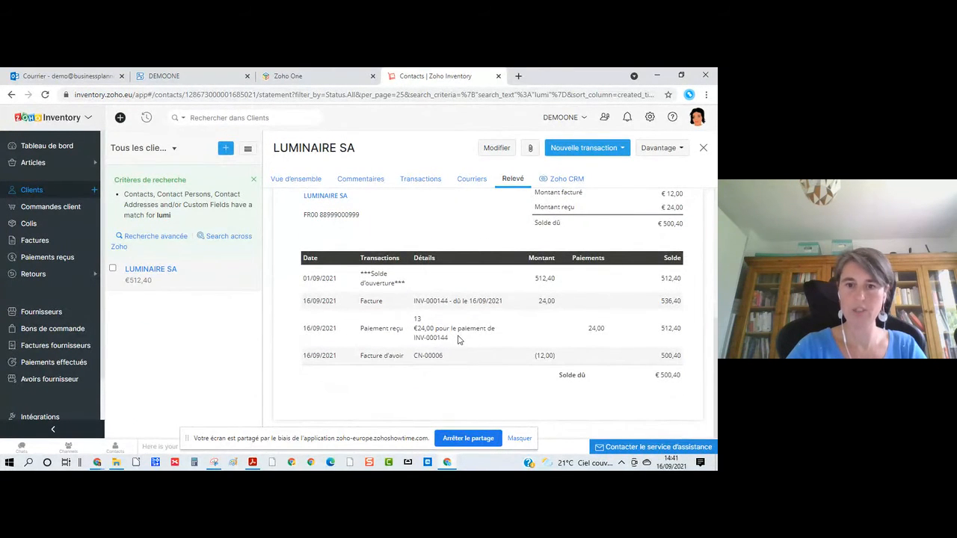
{"action": "scroll", "coordinate": [458, 340], "scroll_direction": "up", "scroll_amount": 5}
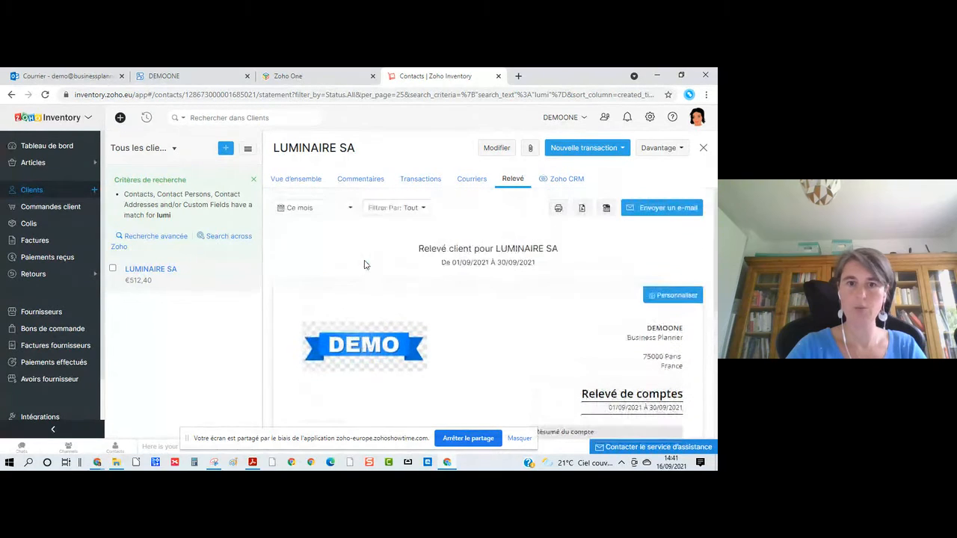
Check the period choices for the LUMINAIRE SA statement, then examine the customer's Zoho CRM account information
{"action": "left_click", "coordinate": [333, 207]}
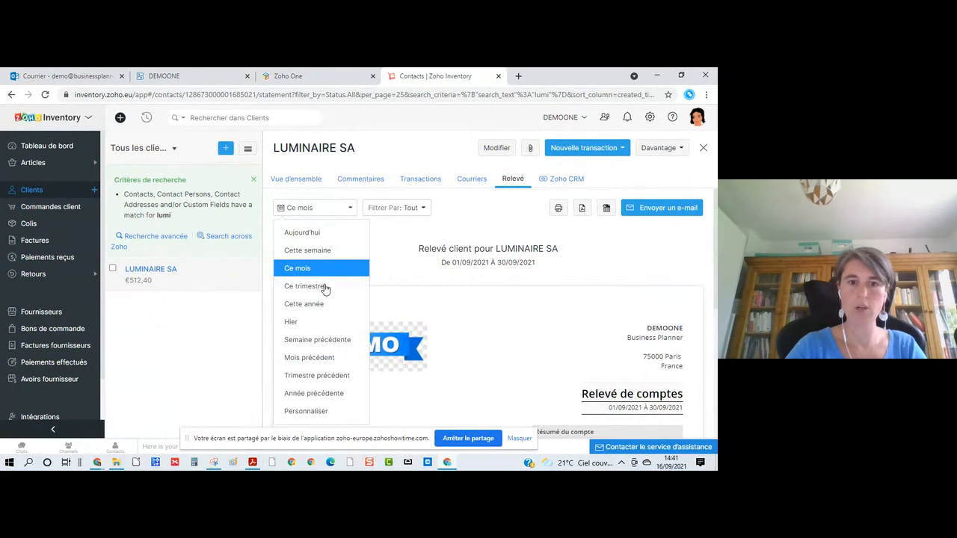
{"action": "left_click", "coordinate": [563, 183]}
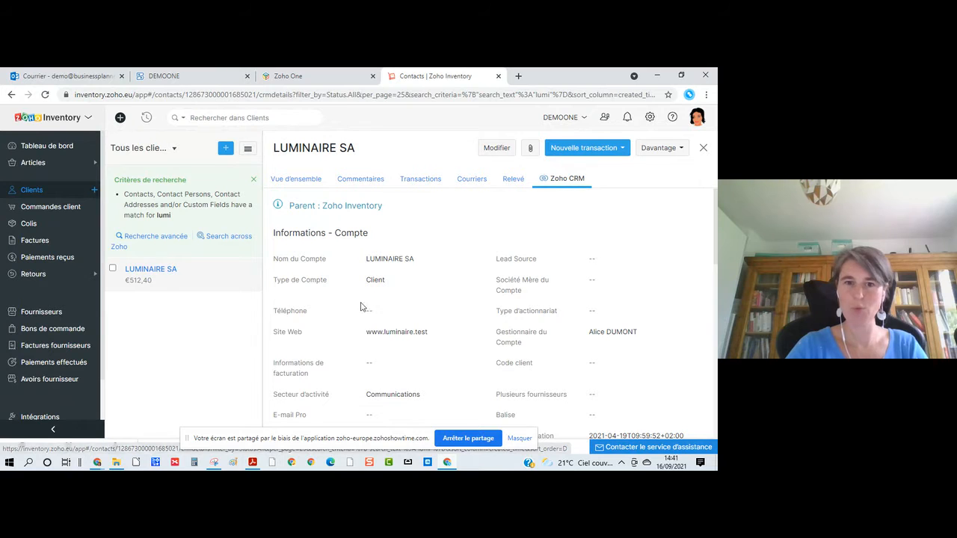
{"action": "scroll", "coordinate": [516, 320], "scroll_direction": "down", "scroll_amount": 3}
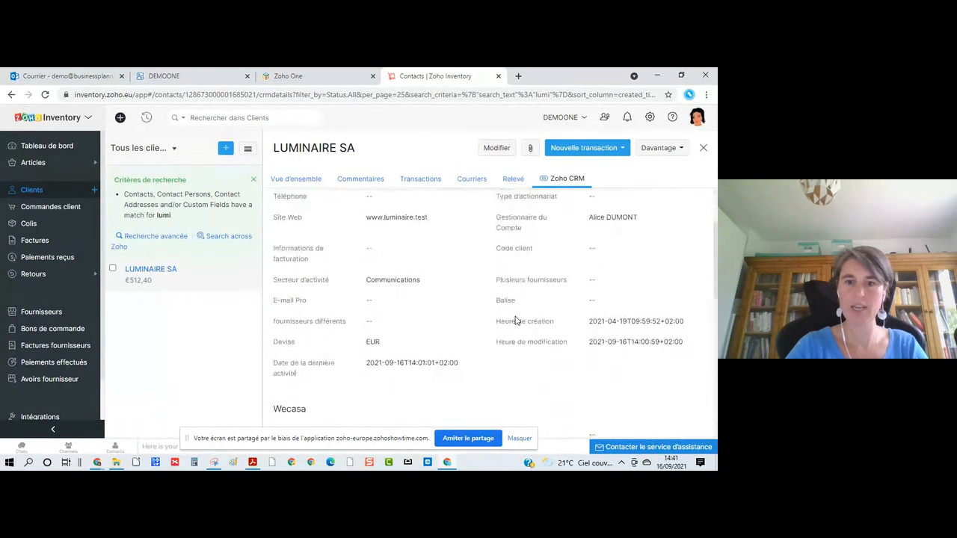
{"action": "scroll", "coordinate": [516, 320], "scroll_direction": "up", "scroll_amount": 3}
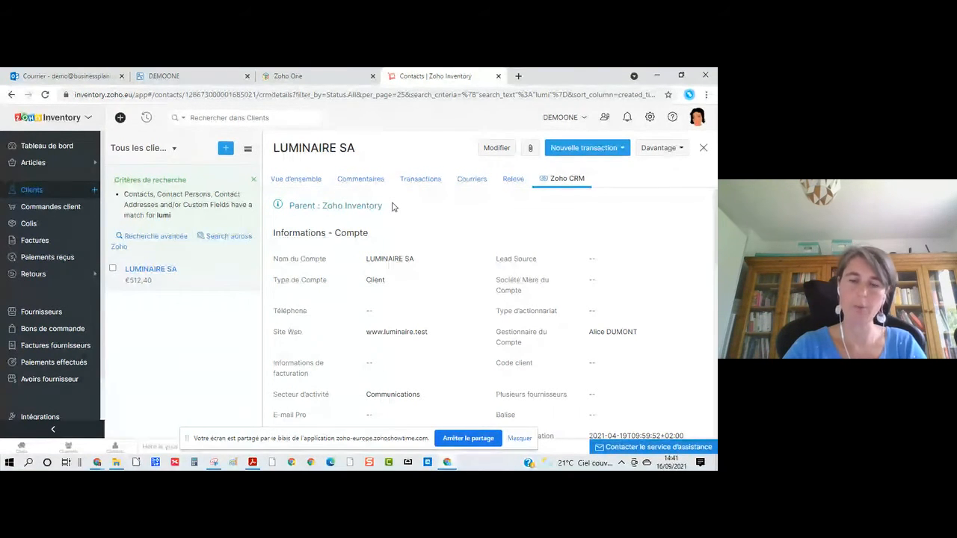
{"action": "scroll", "coordinate": [450, 285], "scroll_direction": "down", "scroll_amount": 2}
{"action": "scroll", "coordinate": [449, 285], "scroll_direction": "down", "scroll_amount": 2}
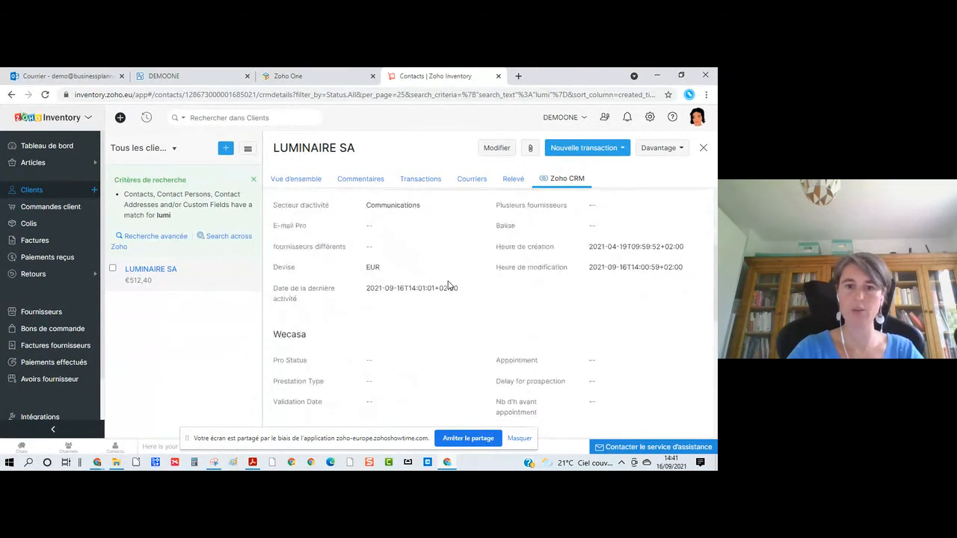
{"action": "scroll", "coordinate": [449, 285], "scroll_direction": "up", "scroll_amount": 4}
Look at the price list choices in the LUMINAIRE SA edit form, cancel it, and view the available new transaction types
{"action": "left_click", "coordinate": [284, 181]}
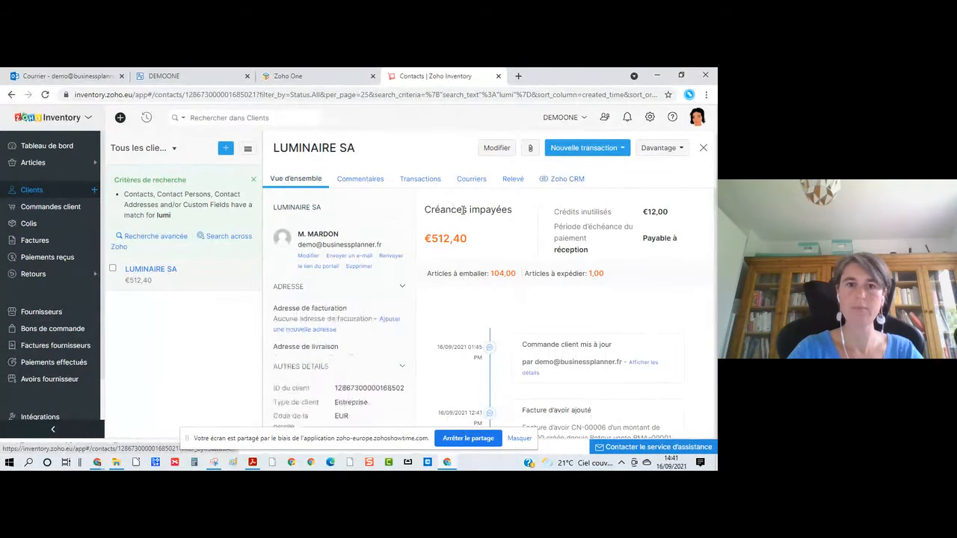
{"action": "left_click", "coordinate": [496, 148]}
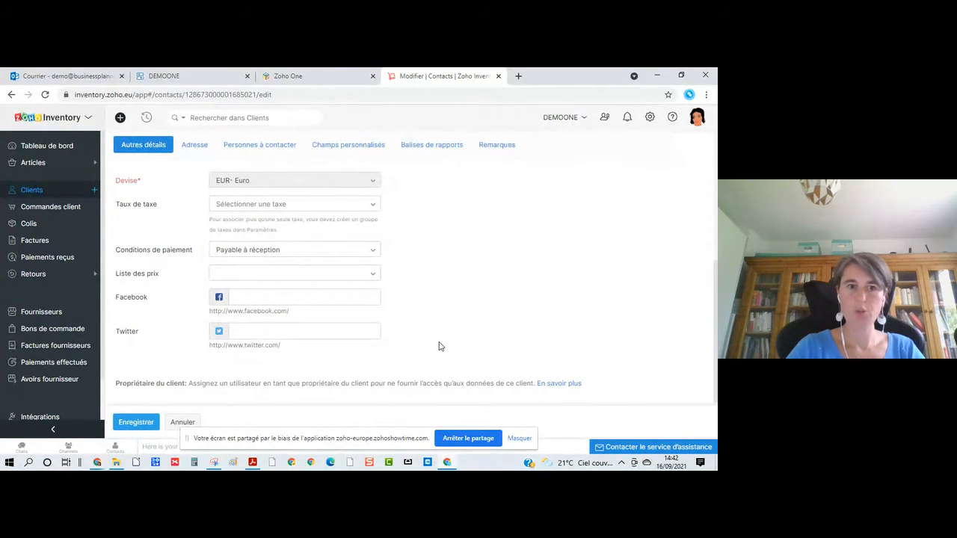
{"action": "left_click", "coordinate": [231, 278]}
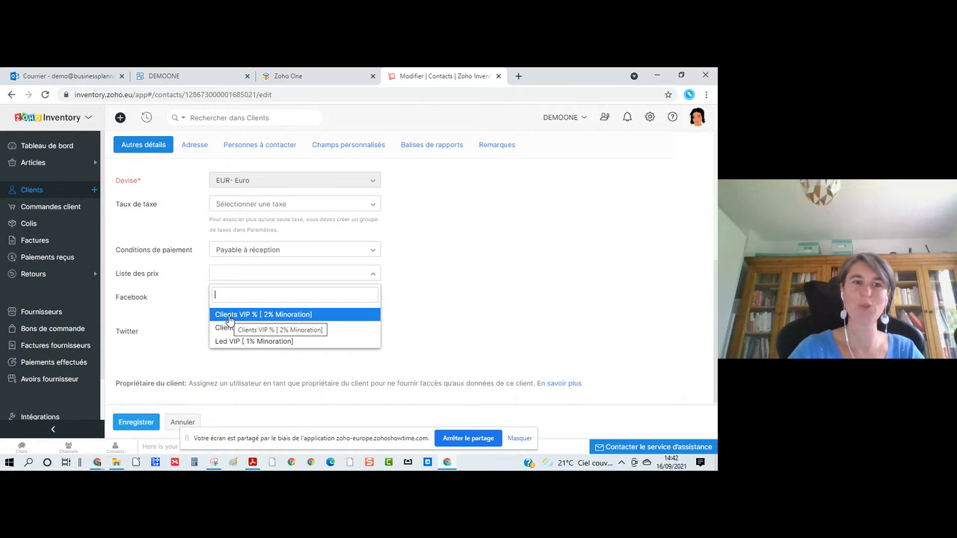
{"action": "left_click", "coordinate": [181, 423]}
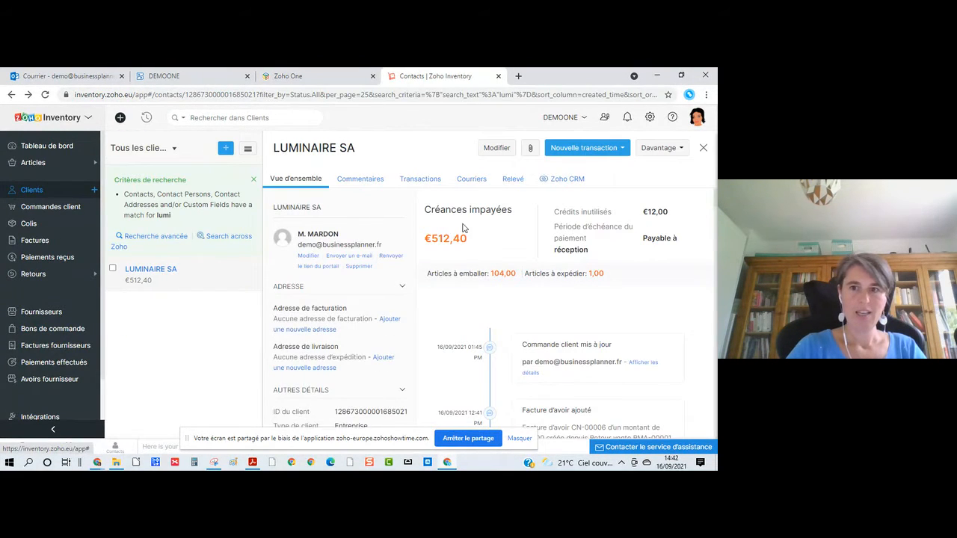
{"action": "left_click", "coordinate": [613, 150]}
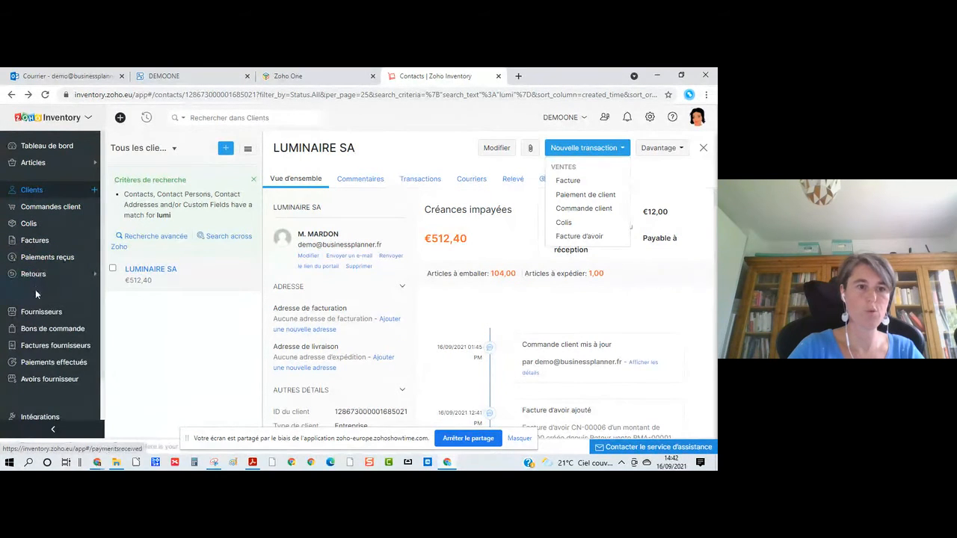
Open the newest LUMINAIRE SA sales order from all sales orders and examine its status, addresses and dates
{"action": "left_click", "coordinate": [53, 211]}
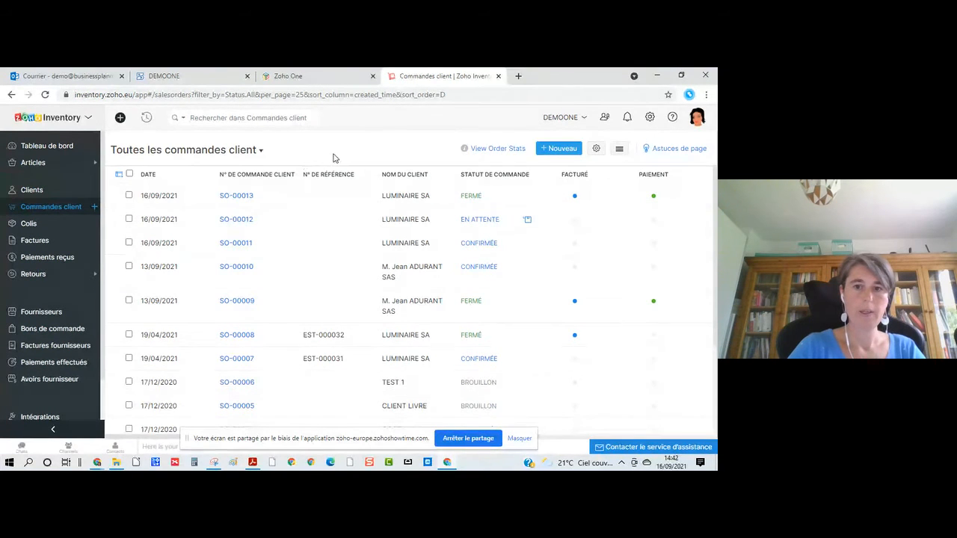
{"action": "left_click", "coordinate": [236, 197]}
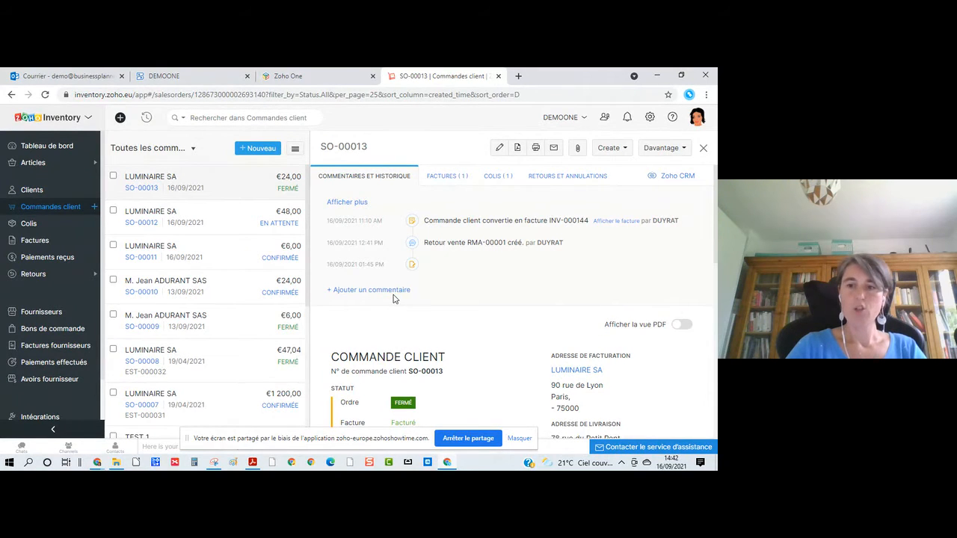
{"action": "scroll", "coordinate": [394, 297], "scroll_direction": "down", "scroll_amount": 2}
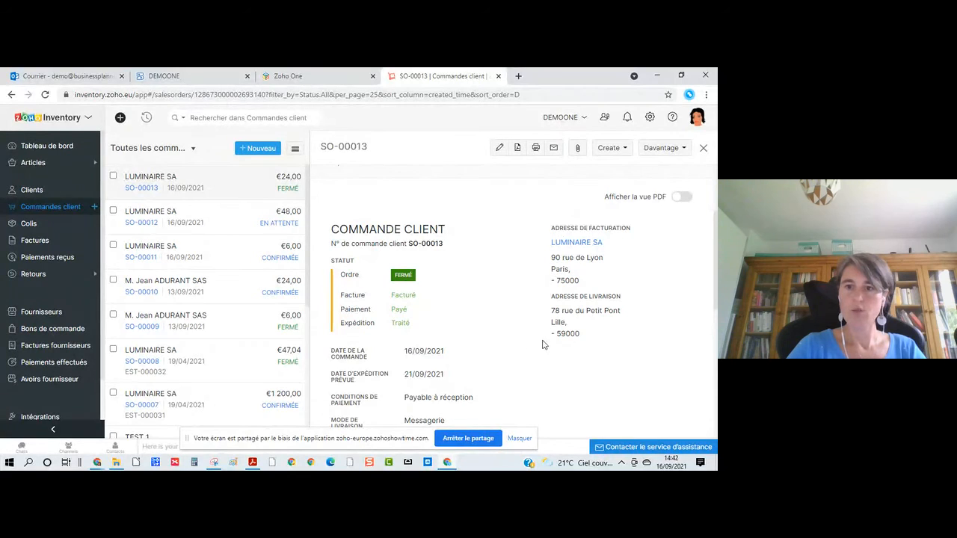
{"action": "scroll", "coordinate": [585, 335], "scroll_direction": "down", "scroll_amount": 1}
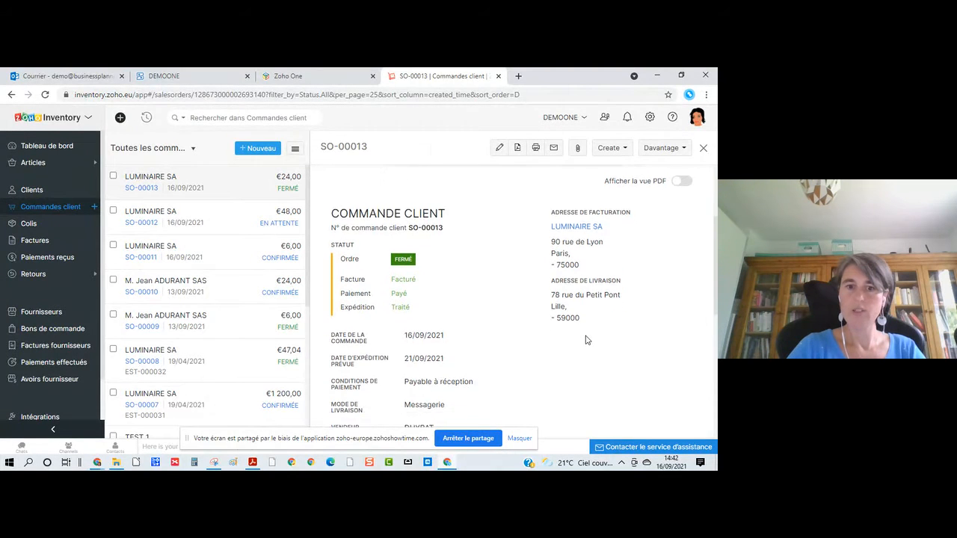
Open the sales order for editing and check the customer's CRM potentials and customer details
{"action": "left_click", "coordinate": [499, 147]}
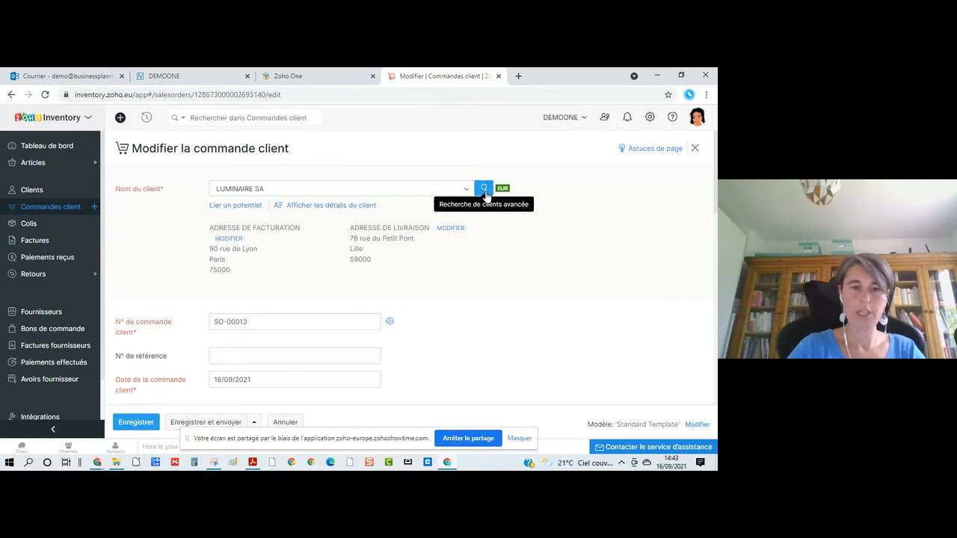
{"action": "left_click", "coordinate": [246, 207]}
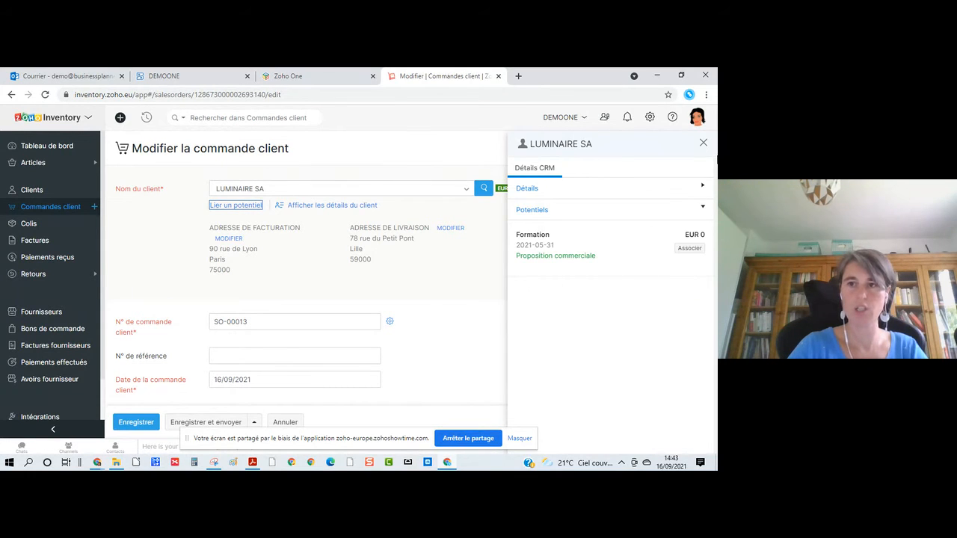
{"action": "left_click", "coordinate": [703, 144]}
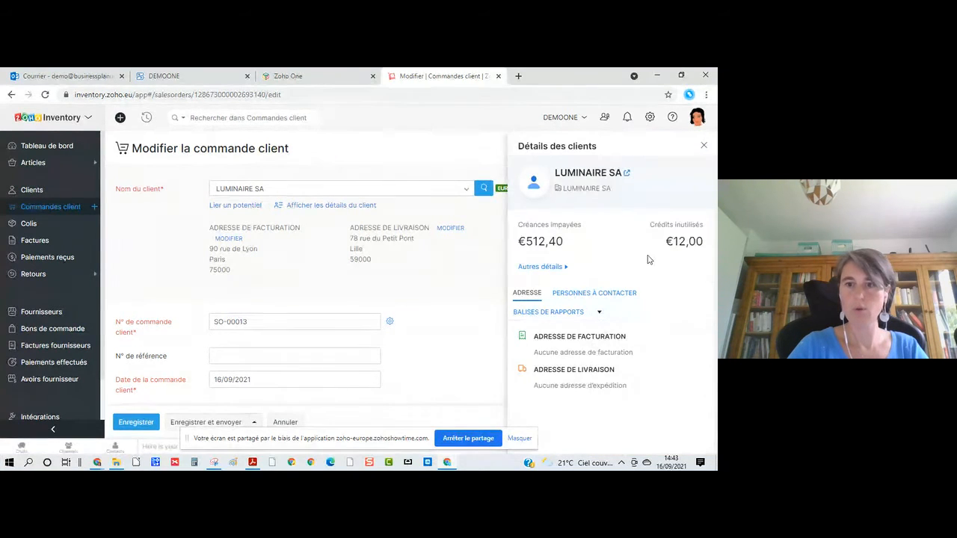
{"action": "left_click", "coordinate": [703, 146]}
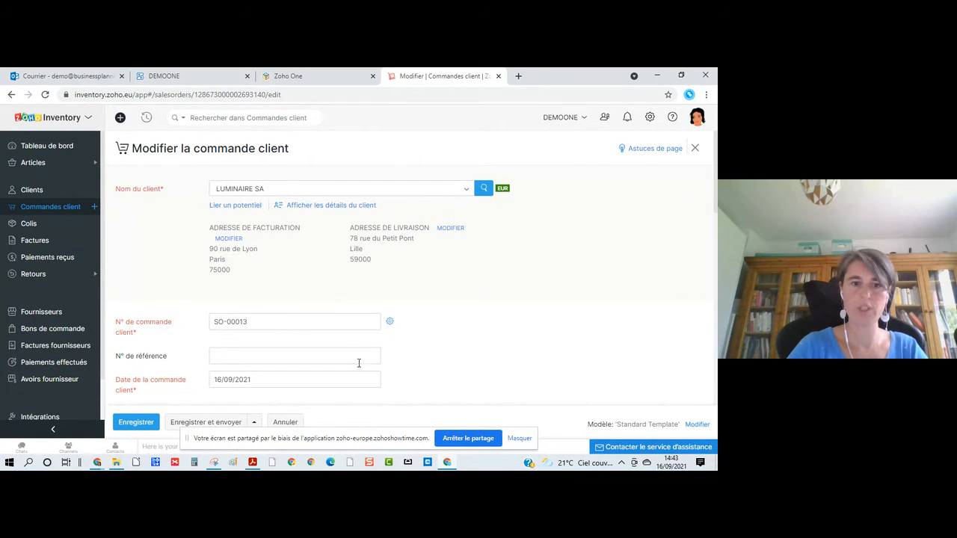
Review the sales order's dates, payment terms, delivery method, salesperson, price list and Stylo item line
{"action": "scroll", "coordinate": [359, 372], "scroll_direction": "down", "scroll_amount": 2}
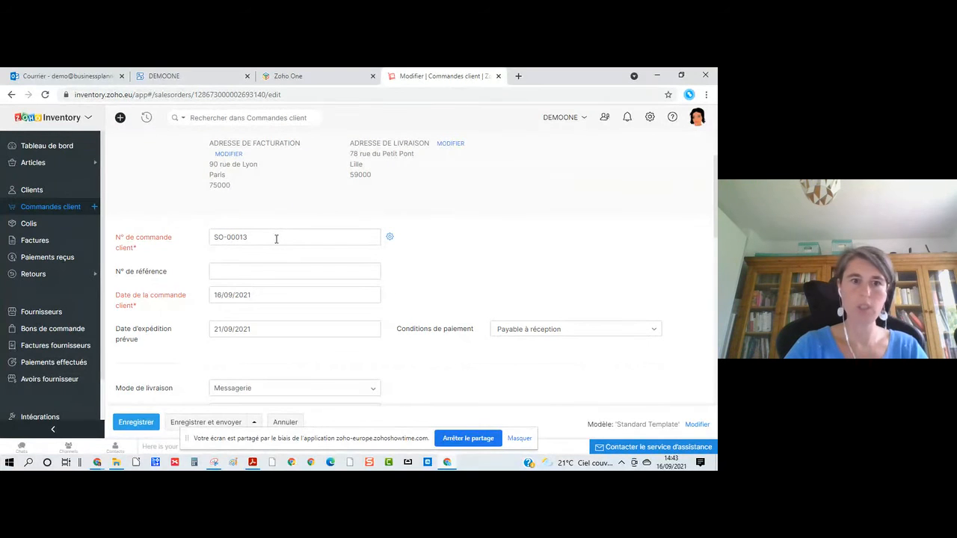
{"action": "scroll", "coordinate": [276, 238], "scroll_direction": "down", "scroll_amount": 2}
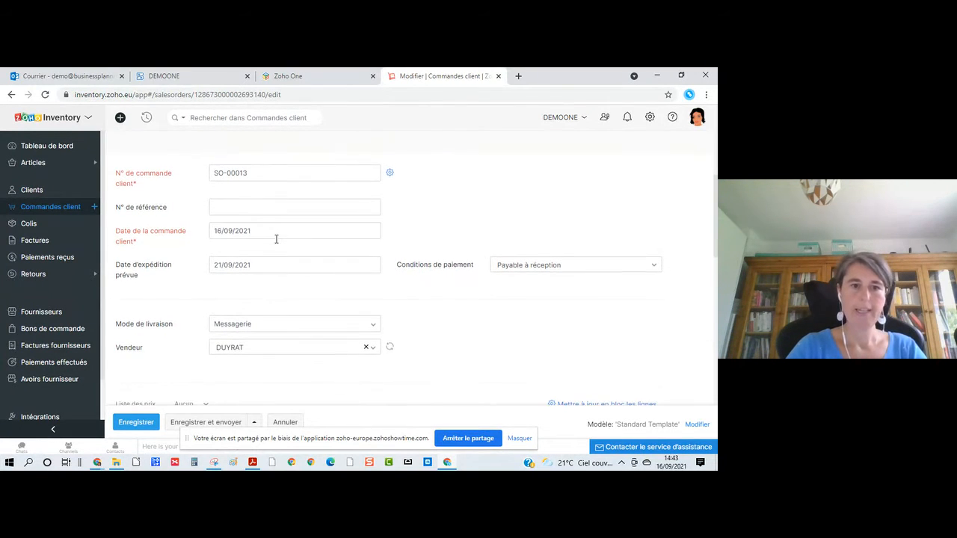
{"action": "scroll", "coordinate": [274, 294], "scroll_direction": "down", "scroll_amount": 1}
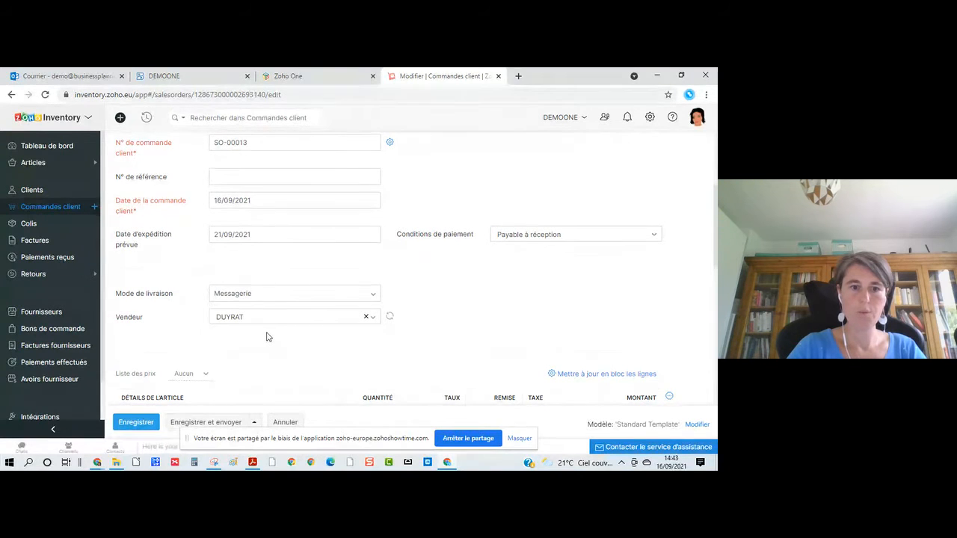
{"action": "scroll", "coordinate": [267, 336], "scroll_direction": "down", "scroll_amount": 4}
{"action": "scroll", "coordinate": [266, 336], "scroll_direction": "down", "scroll_amount": 1}
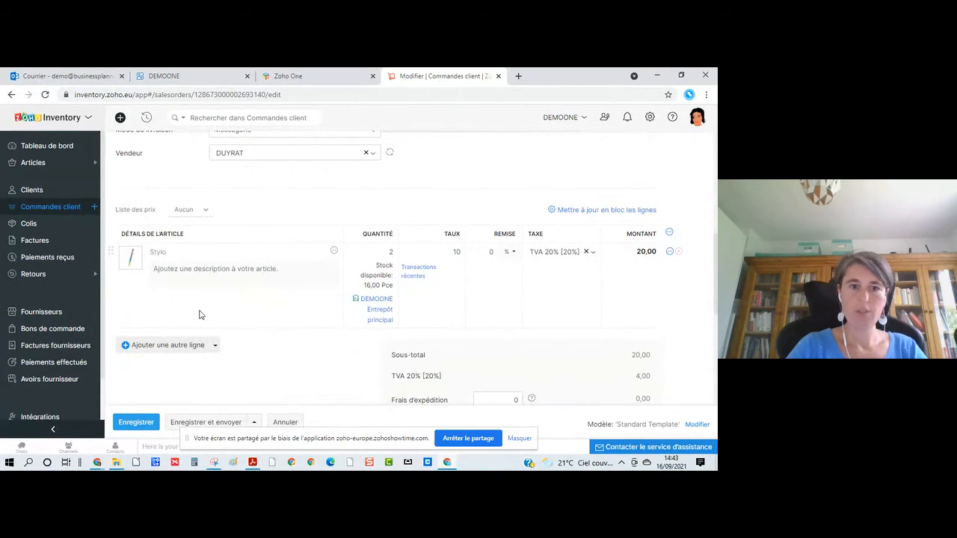
{"action": "scroll", "coordinate": [252, 373], "scroll_direction": "down", "scroll_amount": 1}
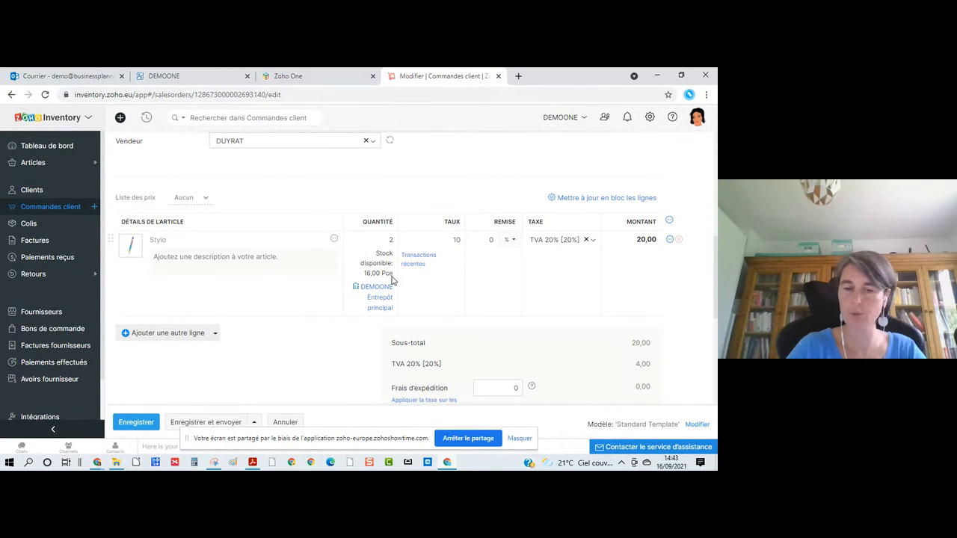
Check the physical stock of the Stylo item in each warehouse, then close the warehouse details
{"action": "left_click", "coordinate": [386, 308]}
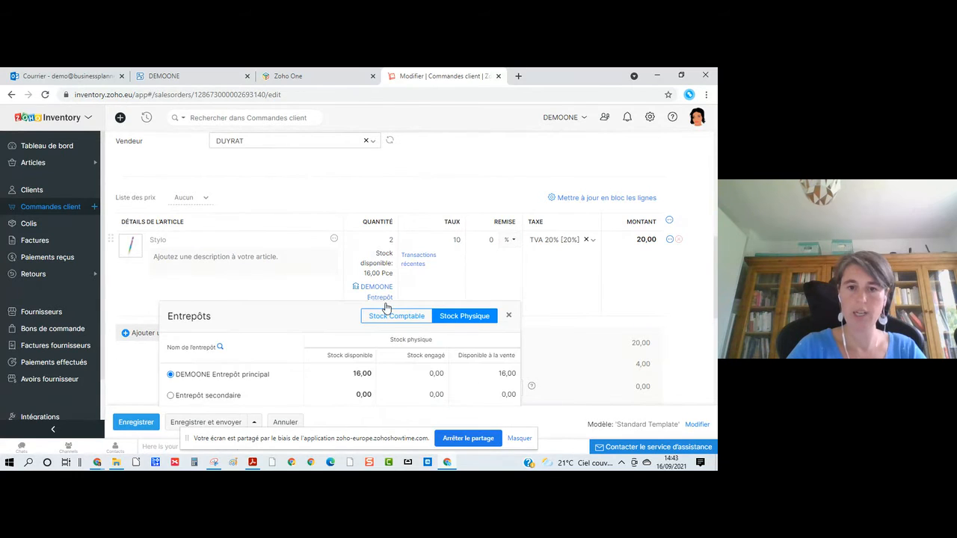
{"action": "scroll", "coordinate": [353, 353], "scroll_direction": "down", "scroll_amount": 1}
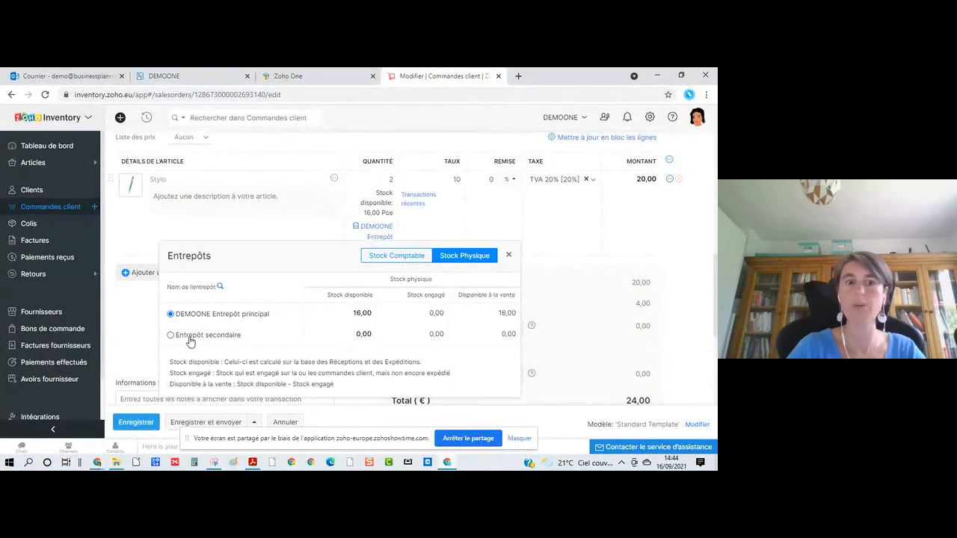
{"action": "left_click", "coordinate": [508, 255]}
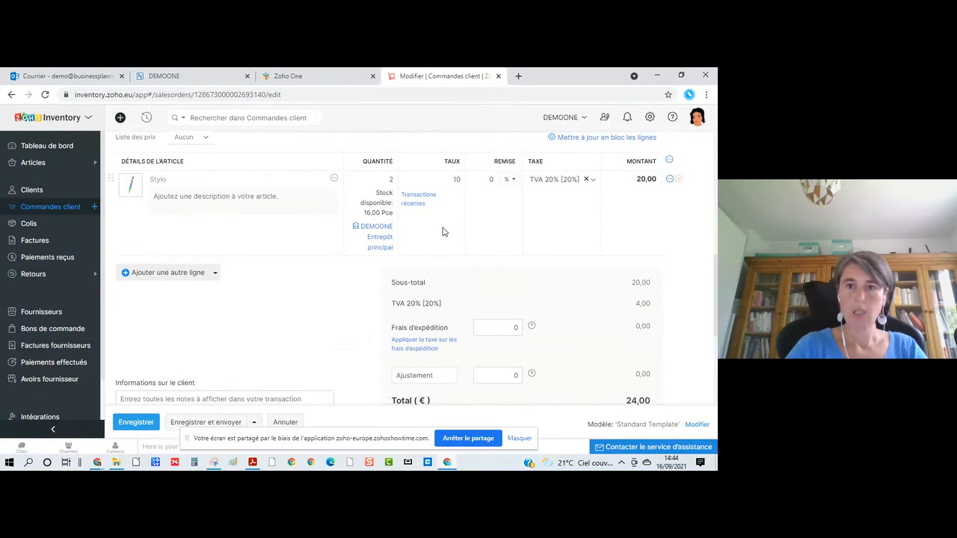
Review the order's totals, notes, general conditions, attachment and e-mail options, then cancel editing
{"action": "scroll", "coordinate": [449, 230], "scroll_direction": "down", "scroll_amount": 1}
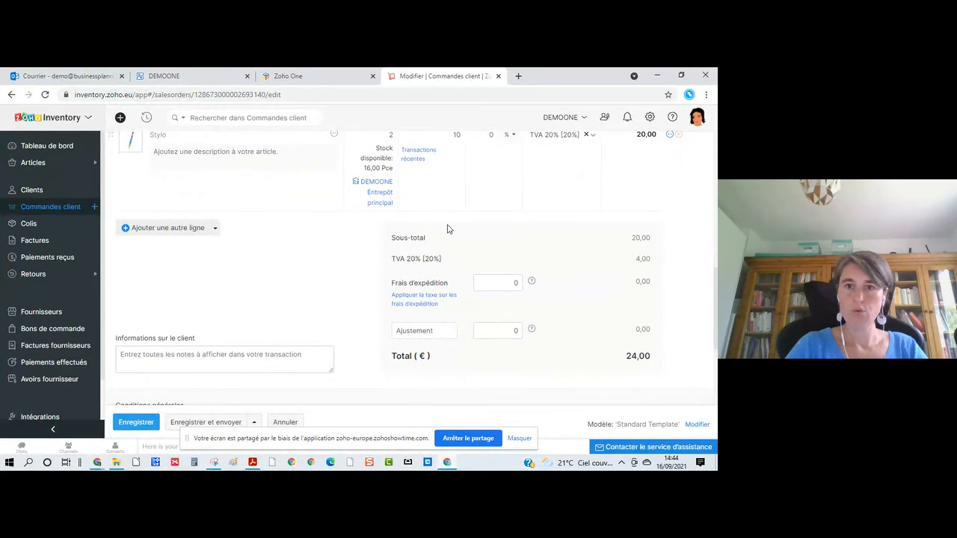
{"action": "scroll", "coordinate": [449, 230], "scroll_direction": "down", "scroll_amount": 3}
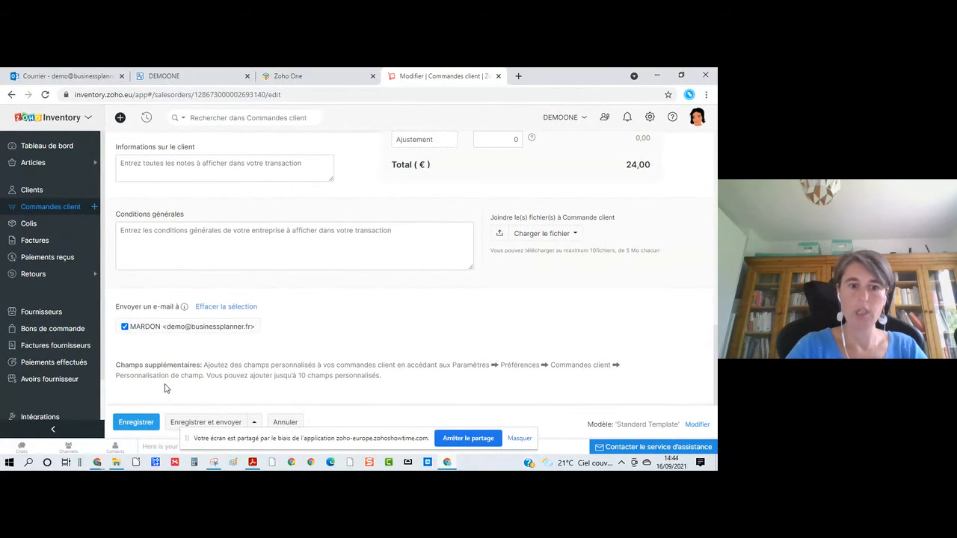
{"action": "left_click", "coordinate": [284, 423]}
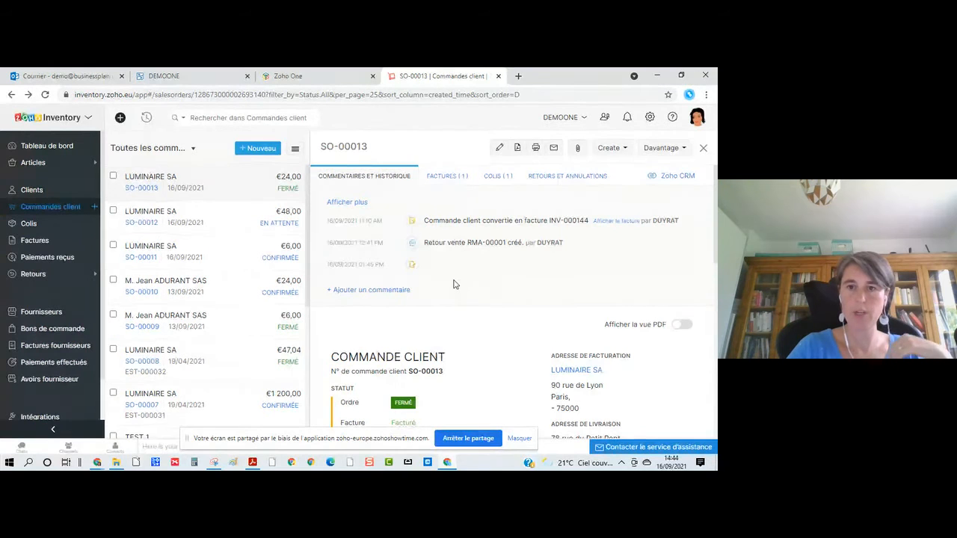
Open the package linked to the sales order and examine its history, shipment details, addresses and contents
{"action": "left_click", "coordinate": [498, 178]}
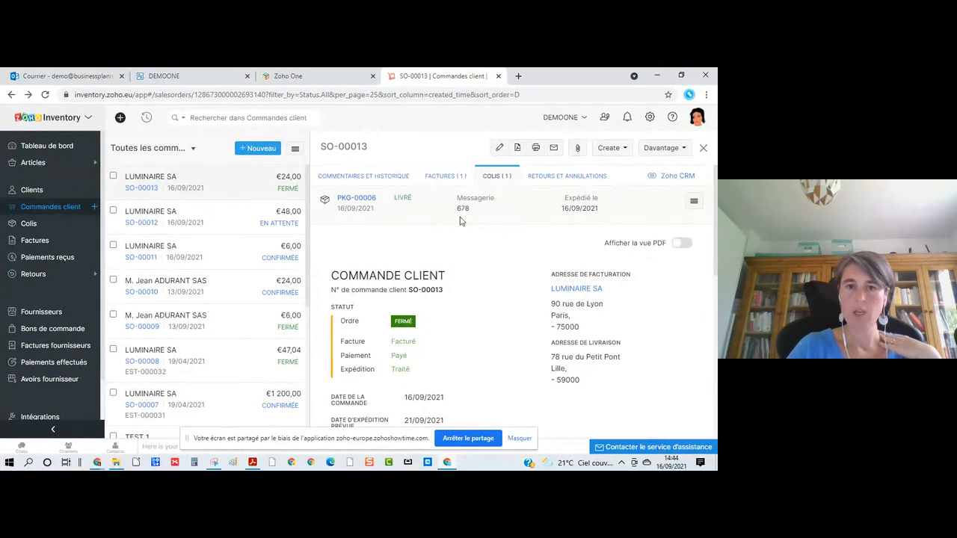
{"action": "left_click", "coordinate": [358, 201]}
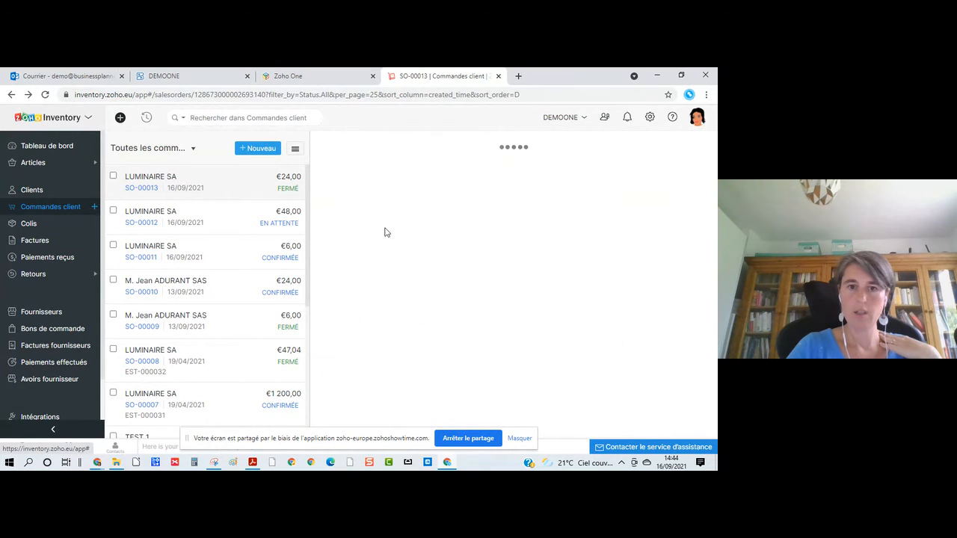
{"action": "scroll", "coordinate": [482, 347], "scroll_direction": "down", "scroll_amount": 5}
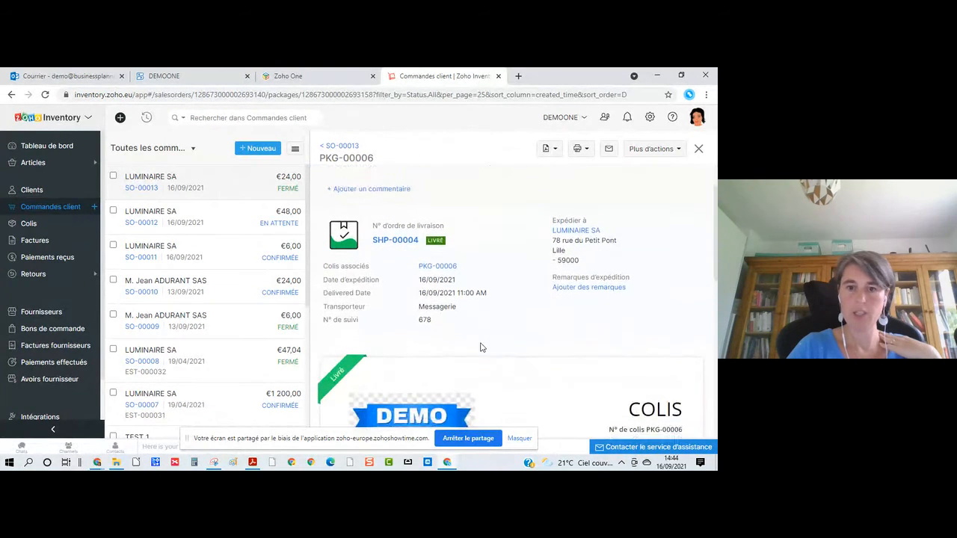
{"action": "scroll", "coordinate": [481, 347], "scroll_direction": "down", "scroll_amount": 1}
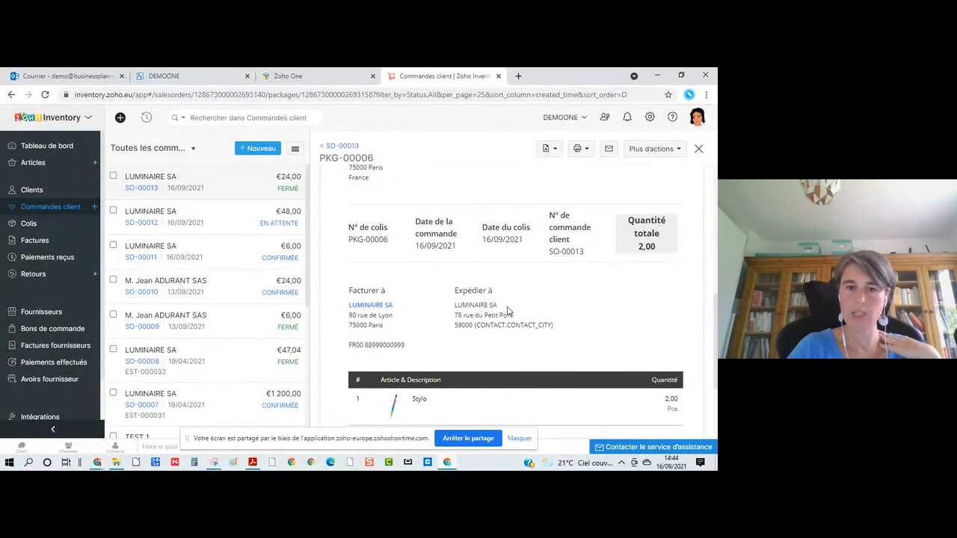
{"action": "scroll", "coordinate": [508, 311], "scroll_direction": "down", "scroll_amount": 1}
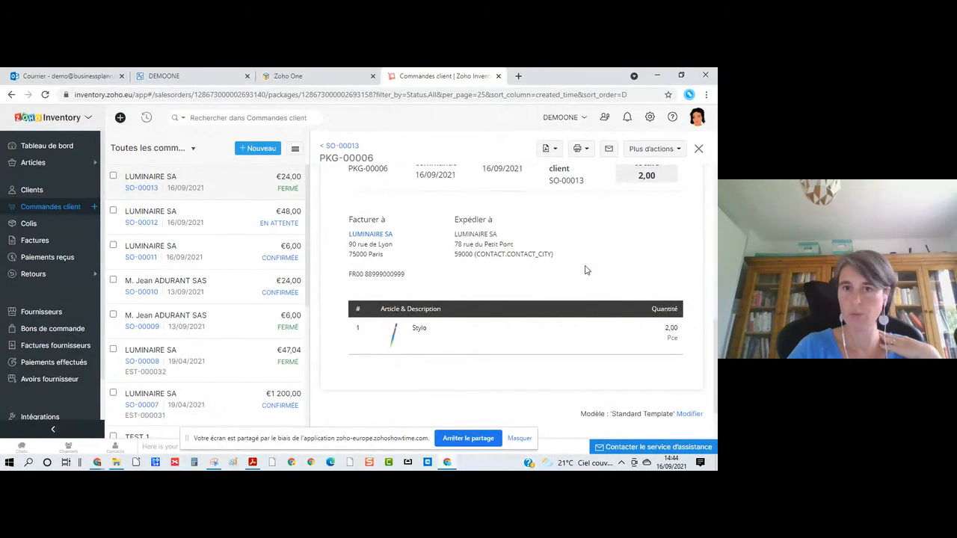
{"action": "scroll", "coordinate": [586, 270], "scroll_direction": "up", "scroll_amount": 5}
{"action": "scroll", "coordinate": [501, 272], "scroll_direction": "up", "scroll_amount": 1}
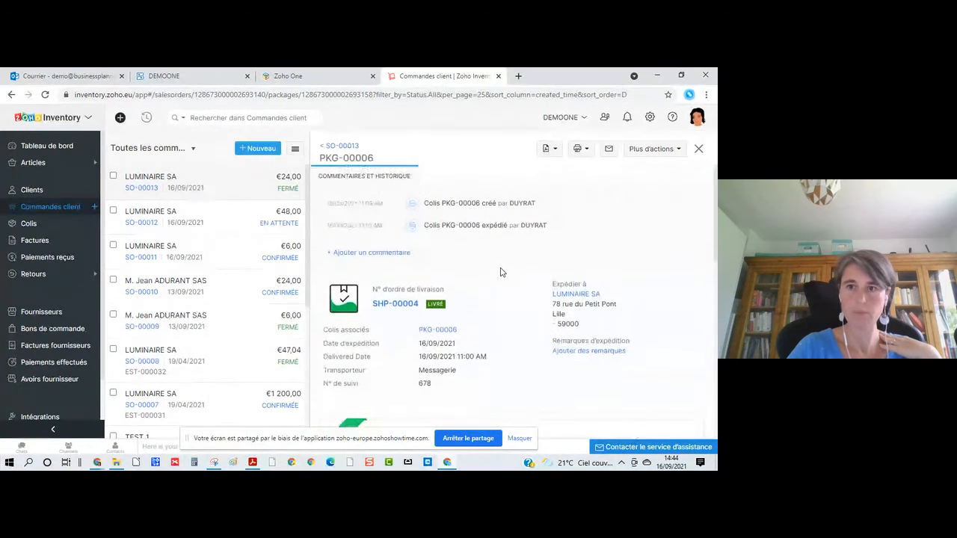
Leave the delivered package and start a manual shipment for LUMINAIRE SA's unshipped package dated 16/09/2021
{"action": "left_click", "coordinate": [334, 146]}
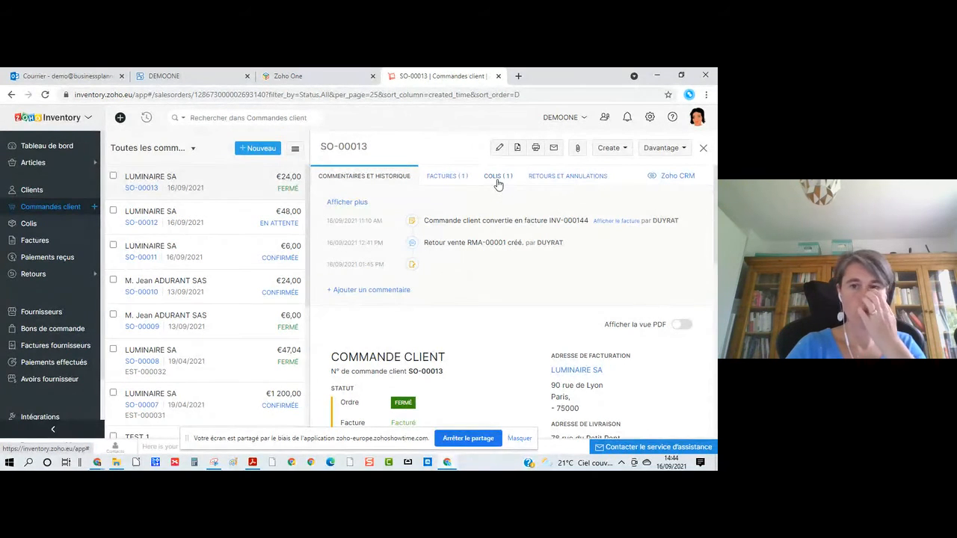
{"action": "left_click", "coordinate": [39, 227]}
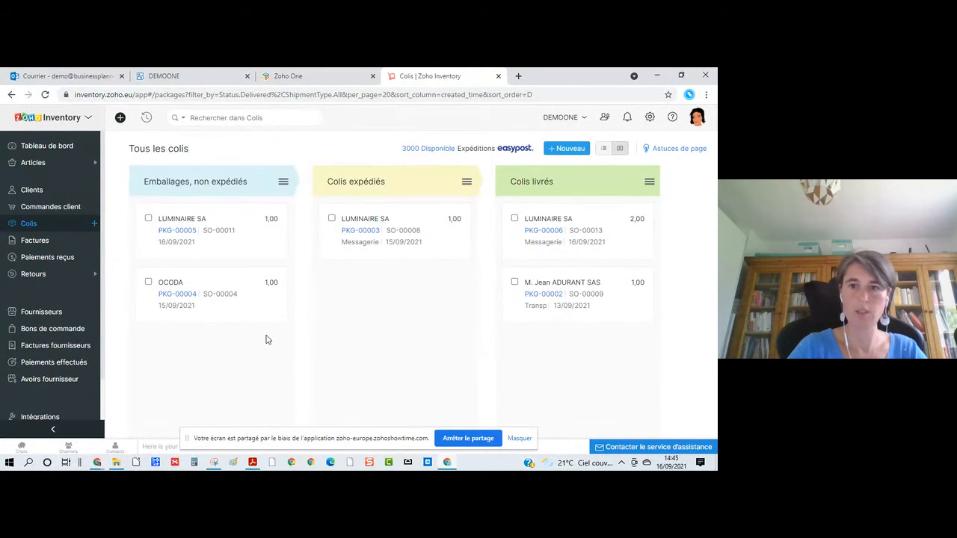
{"action": "left_click", "coordinate": [178, 224]}
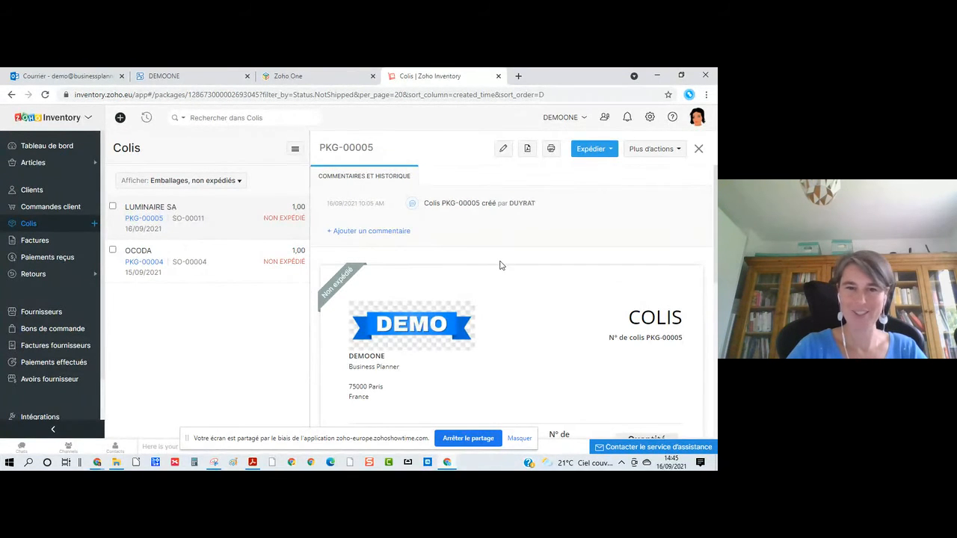
{"action": "left_click", "coordinate": [610, 152]}
{"action": "left_click", "coordinate": [558, 174]}
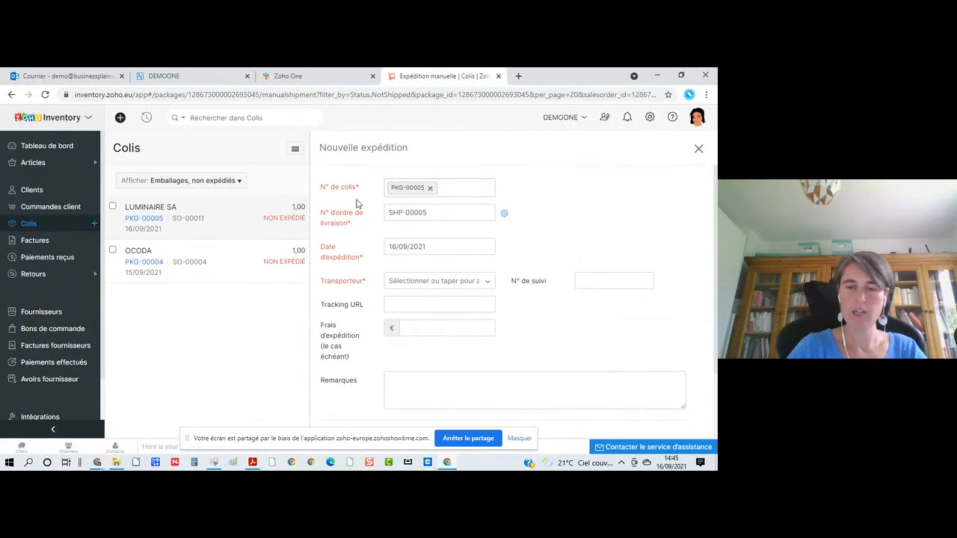
Set the shipment's carrier to Messagerie, save the shipment, and return to the overview of all packages
{"action": "left_click", "coordinate": [436, 213]}
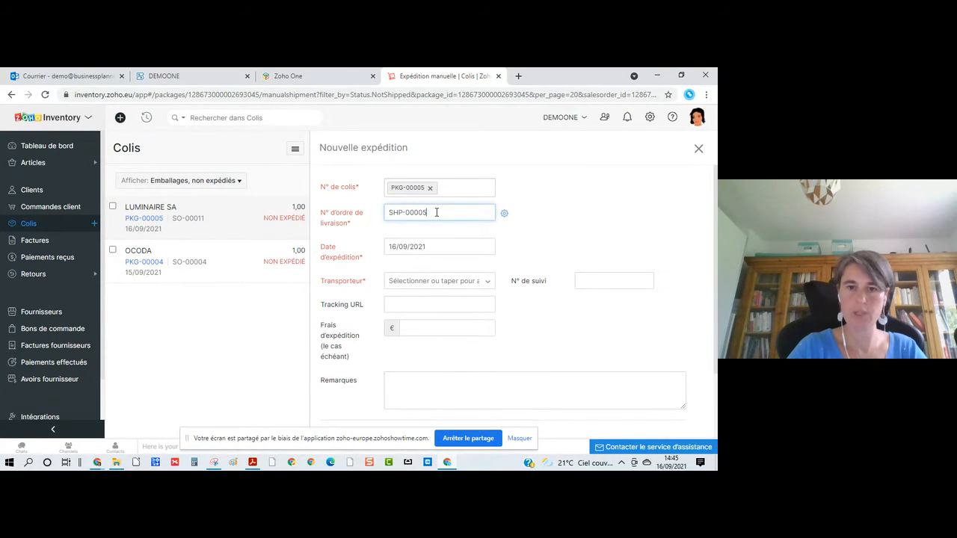
{"action": "left_click", "coordinate": [447, 281]}
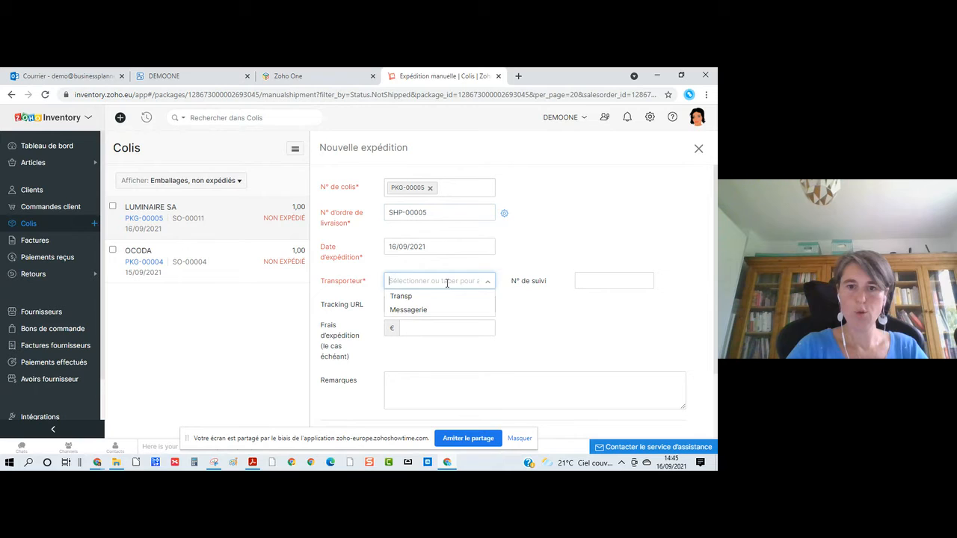
{"action": "left_click", "coordinate": [414, 310]}
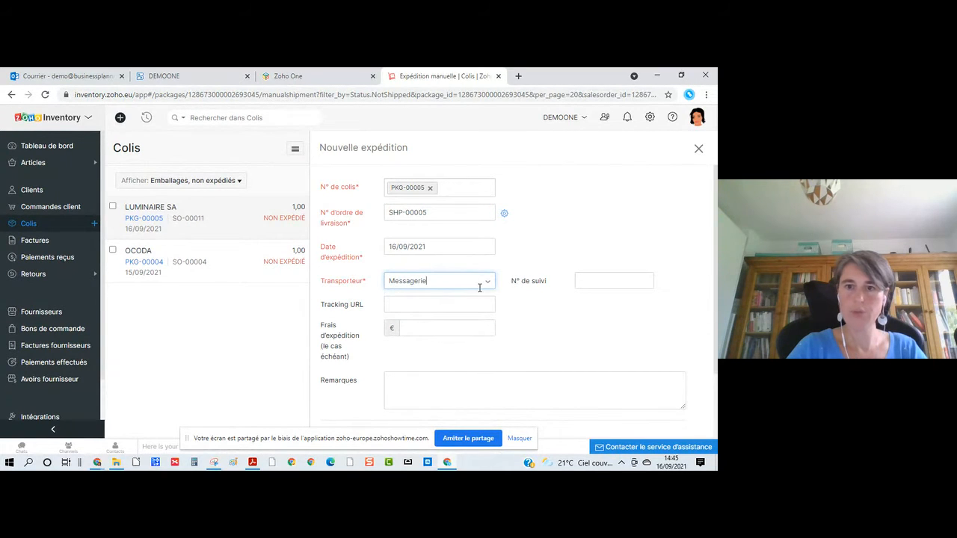
{"action": "left_click", "coordinate": [596, 282]}
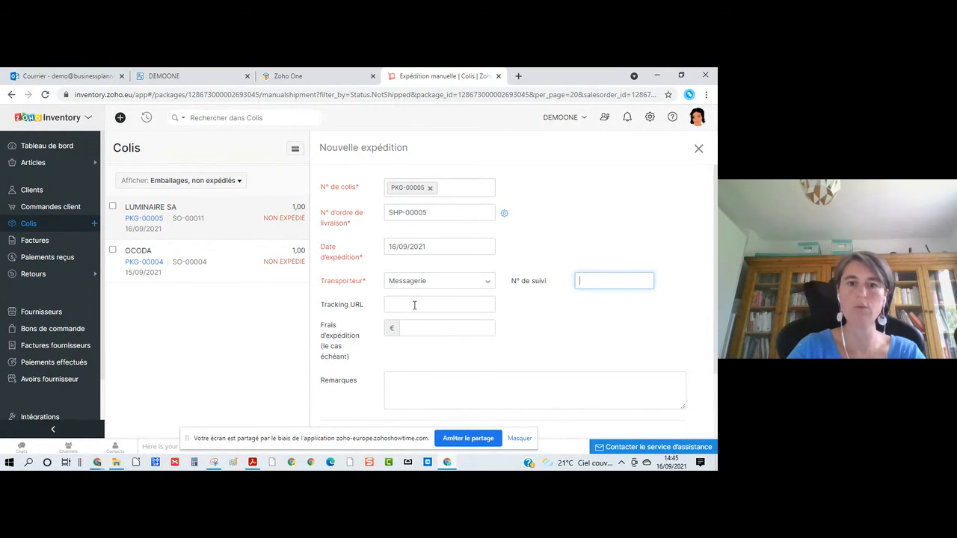
{"action": "scroll", "coordinate": [430, 349], "scroll_direction": "down", "scroll_amount": 2}
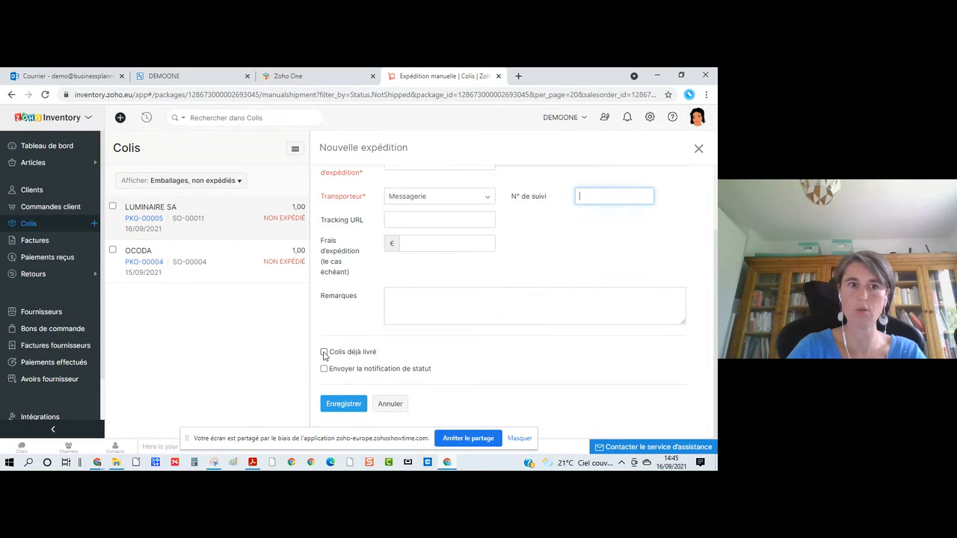
{"action": "left_click", "coordinate": [351, 404]}
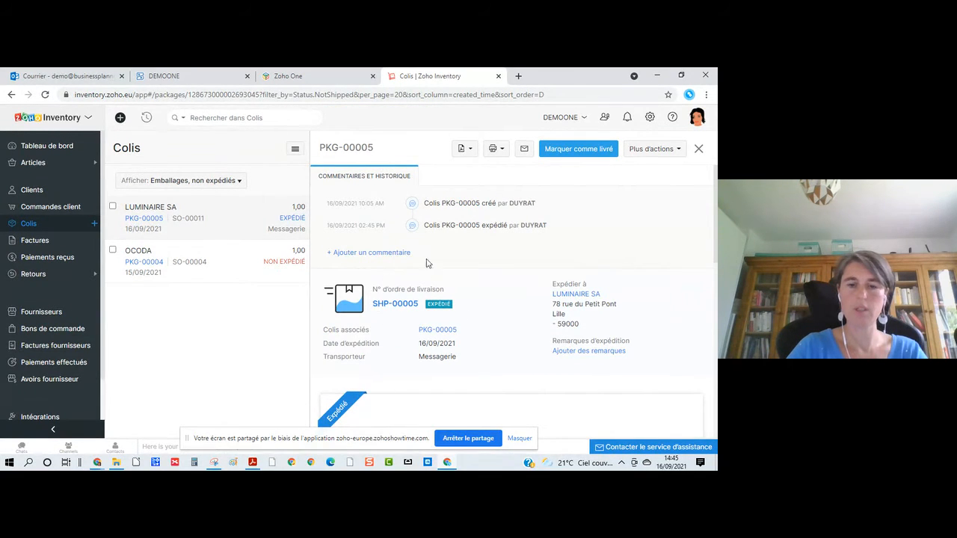
{"action": "left_click", "coordinate": [697, 151]}
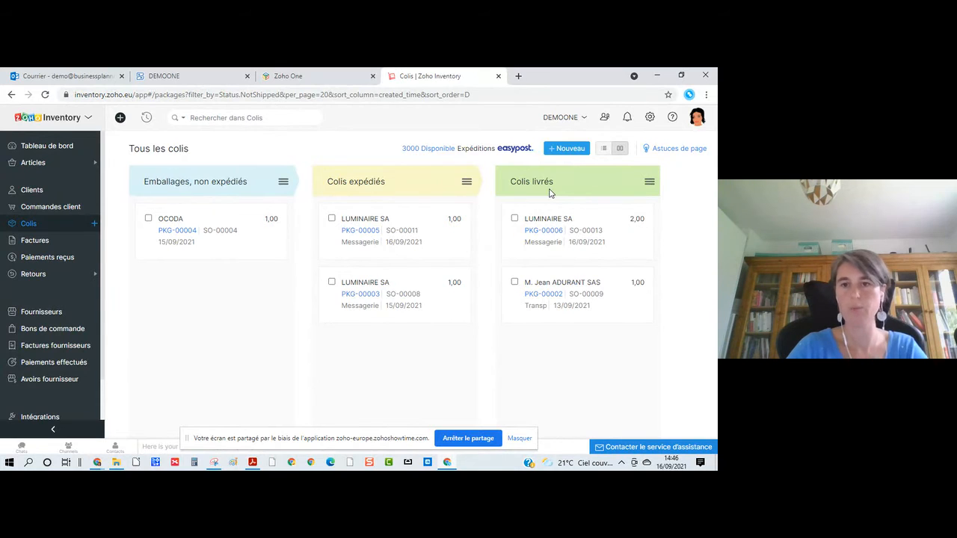
Open LUMINAIRE SA's confirmed €6,00 sales order and review its invoice, payment and shipping statuses, dates and delivery method
{"action": "left_click", "coordinate": [53, 209]}
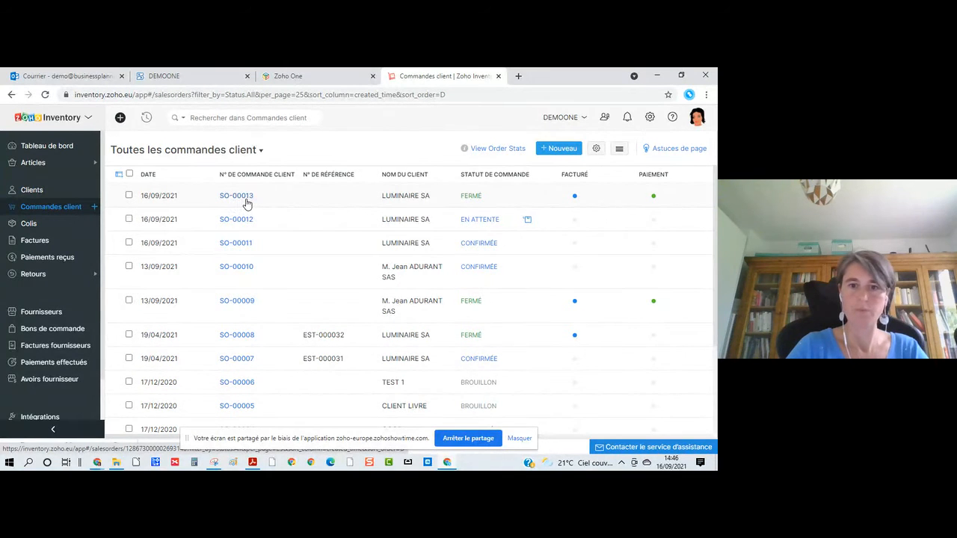
{"action": "left_click", "coordinate": [238, 245]}
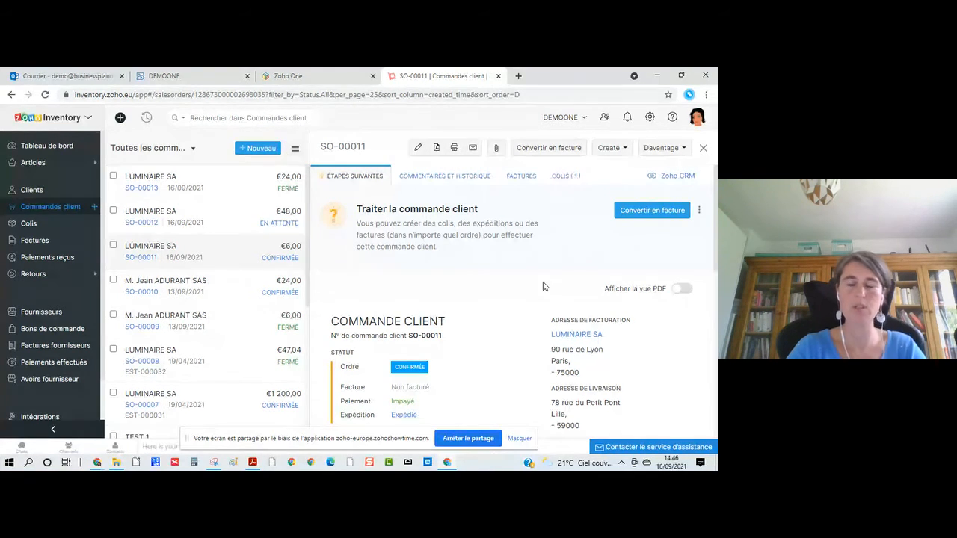
{"action": "scroll", "coordinate": [451, 347], "scroll_direction": "down", "scroll_amount": 2}
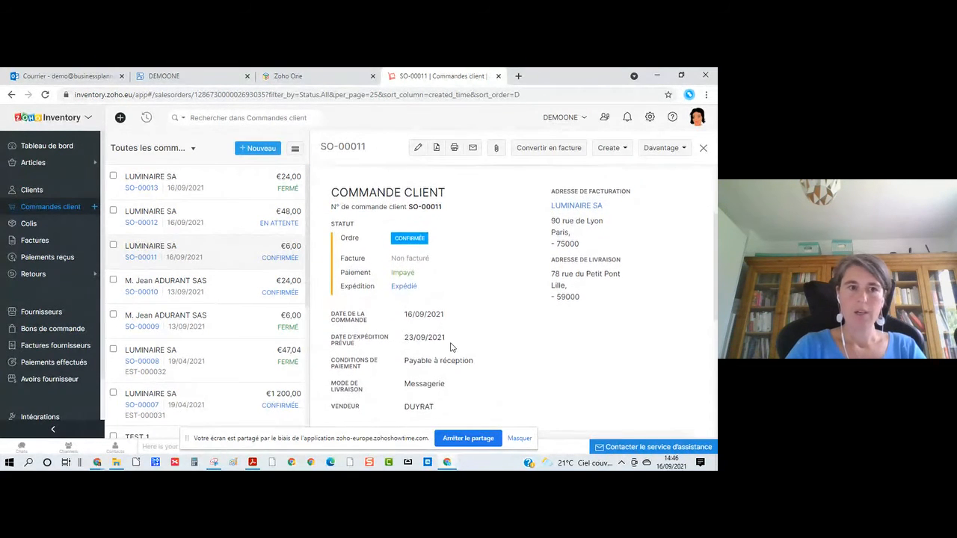
{"action": "scroll", "coordinate": [451, 345], "scroll_direction": "down", "scroll_amount": 1}
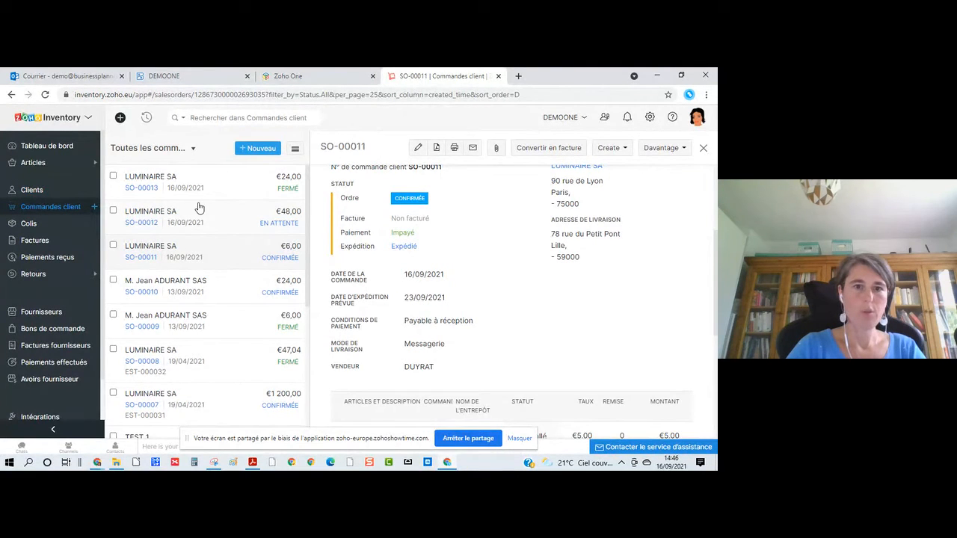
Review the packages, invoices and returns linked to LUMINAIRE SA's closed €24,00 sales order
{"action": "left_click", "coordinate": [147, 184]}
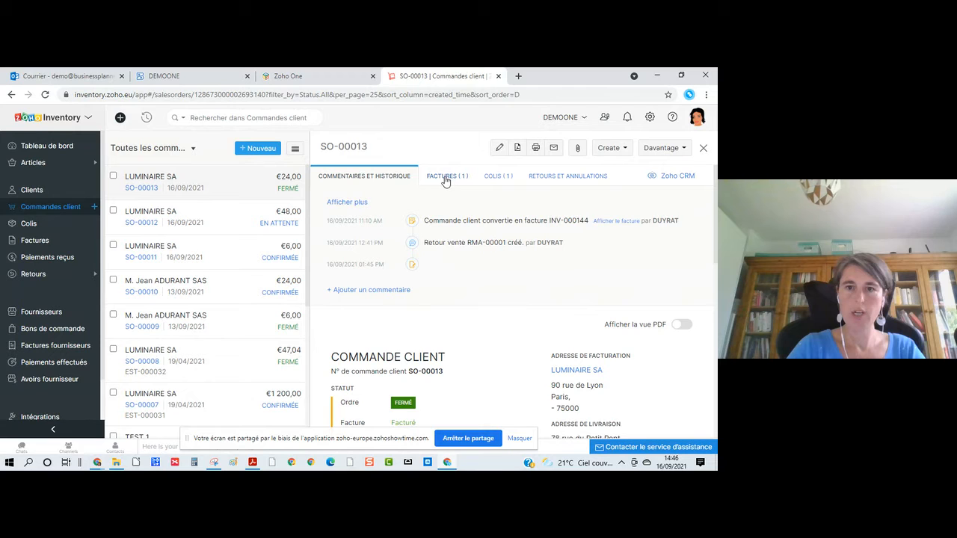
{"action": "left_click", "coordinate": [498, 181]}
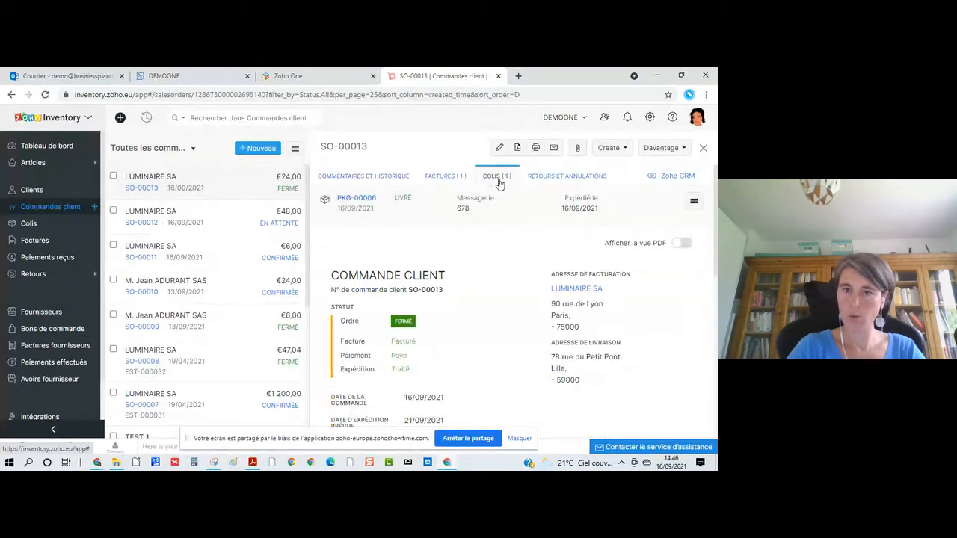
{"action": "left_click", "coordinate": [449, 180]}
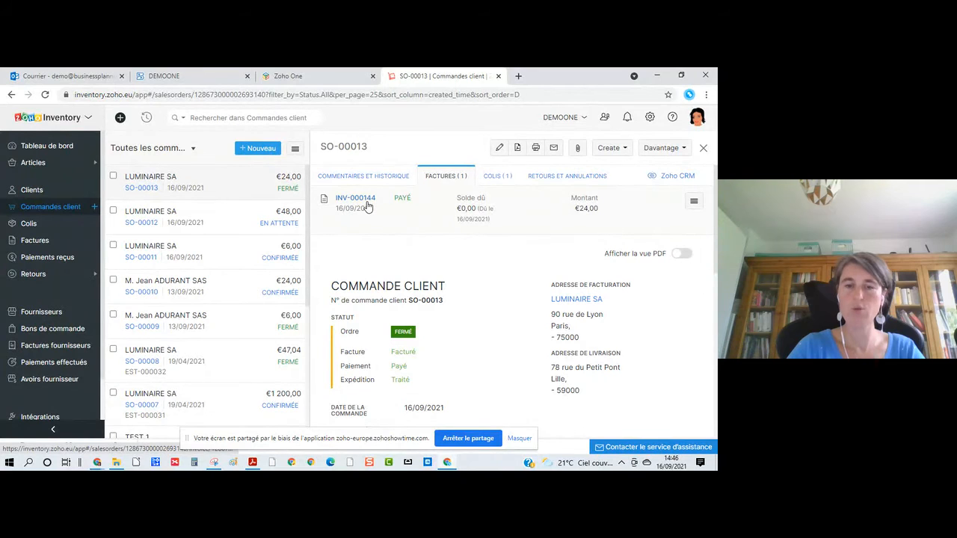
{"action": "left_click", "coordinate": [569, 181]}
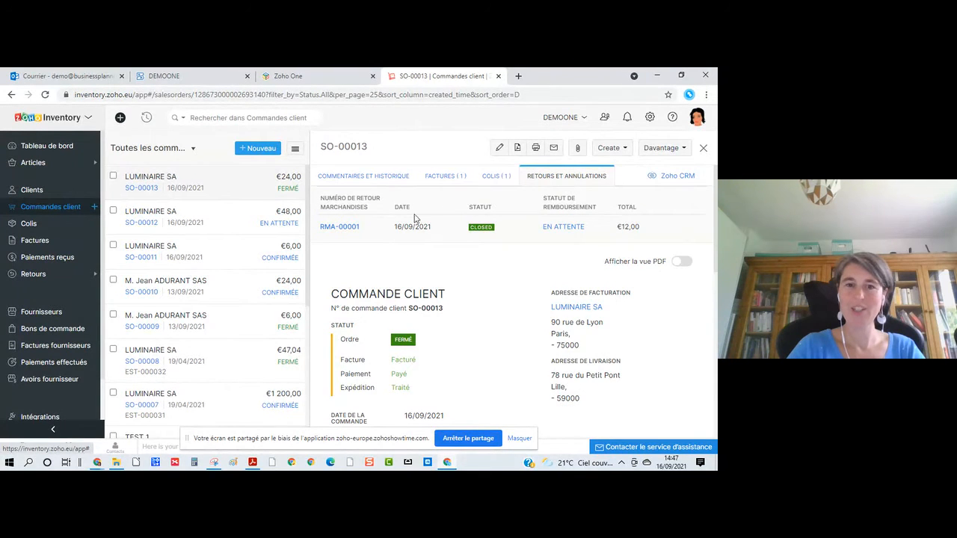
Open the merchandise return linked to the sales order, examine its statuses, reason and returned item, then close it
{"action": "left_click", "coordinate": [349, 226]}
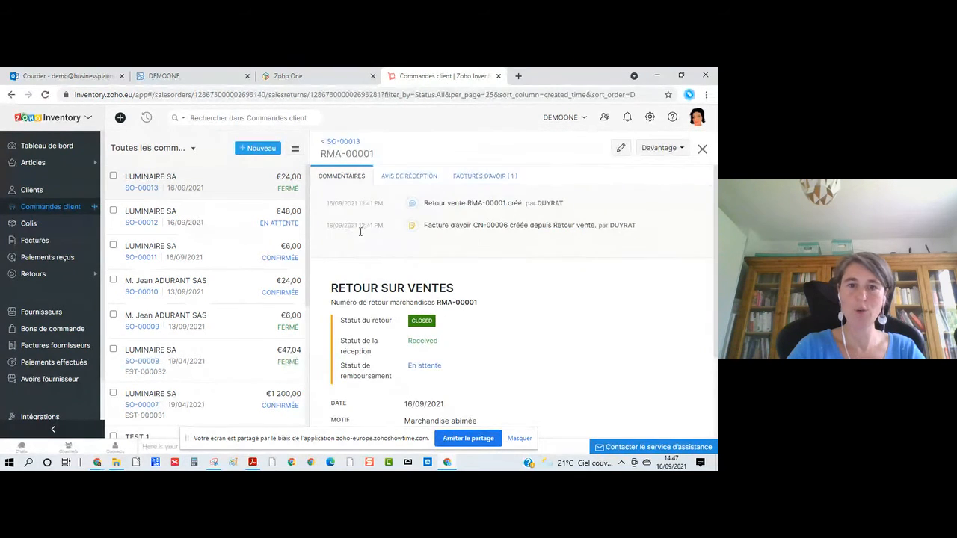
{"action": "scroll", "coordinate": [521, 302], "scroll_direction": "down", "scroll_amount": 1}
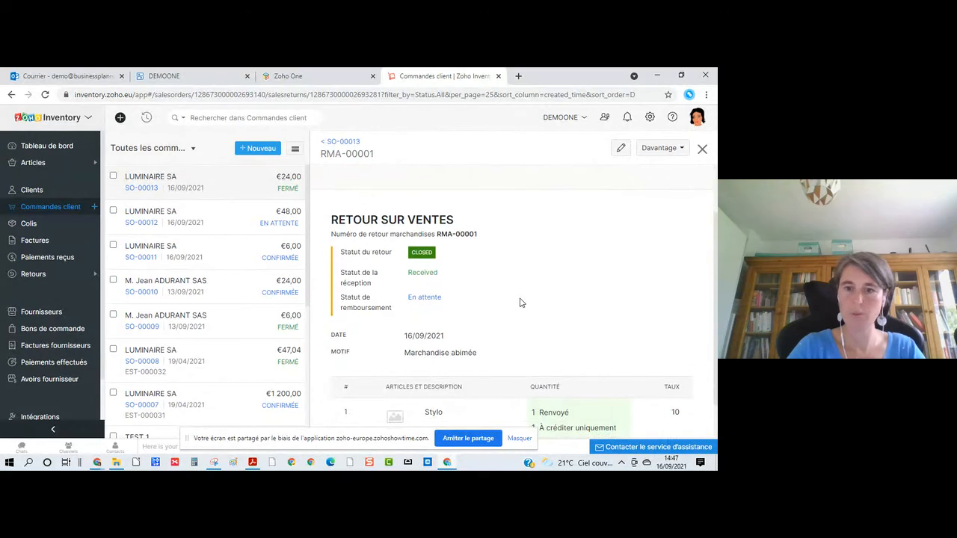
{"action": "scroll", "coordinate": [521, 302], "scroll_direction": "down", "scroll_amount": 1}
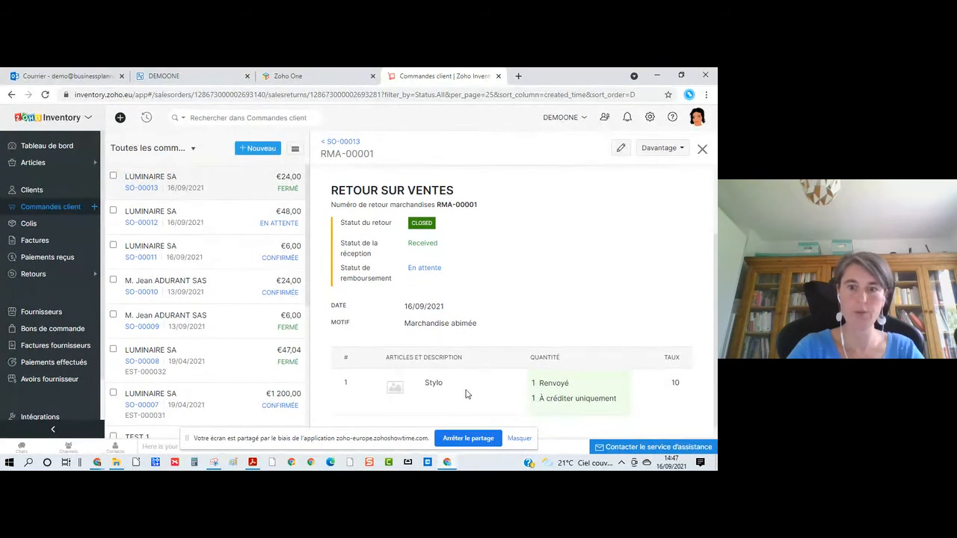
{"action": "scroll", "coordinate": [467, 394], "scroll_direction": "down", "scroll_amount": 1}
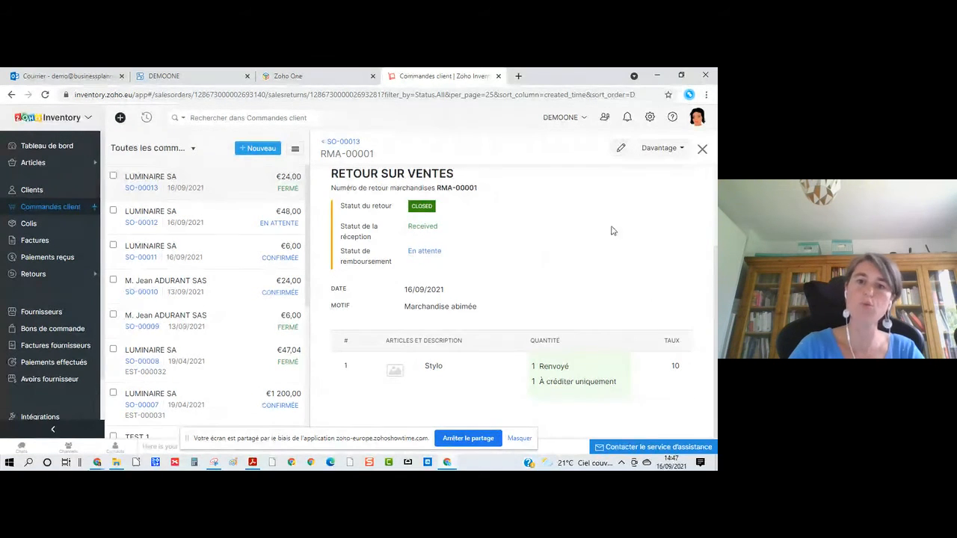
{"action": "left_click", "coordinate": [702, 151]}
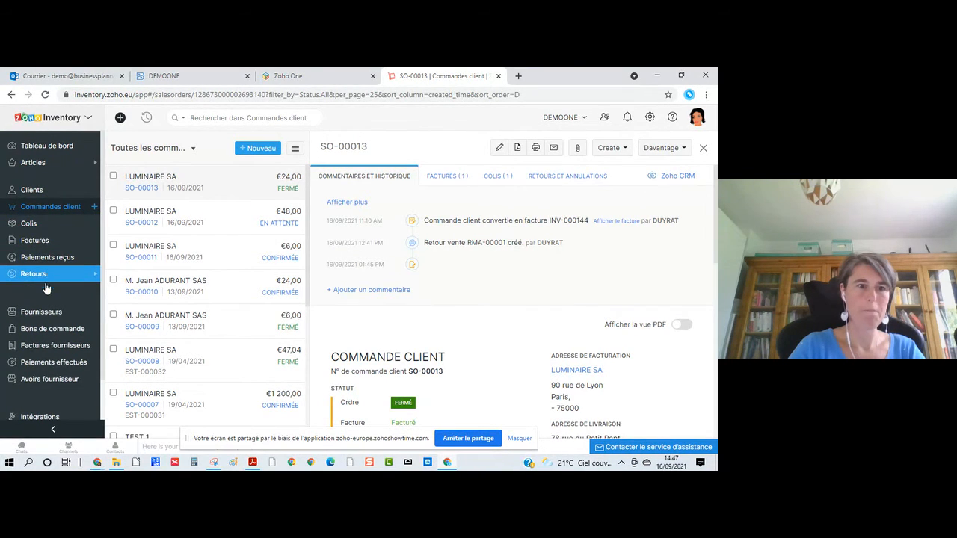
Open the FOURNISSEUR supplier record and review its addresses, payment terms, outstanding credits, stock alert and activity history
{"action": "left_click", "coordinate": [46, 314]}
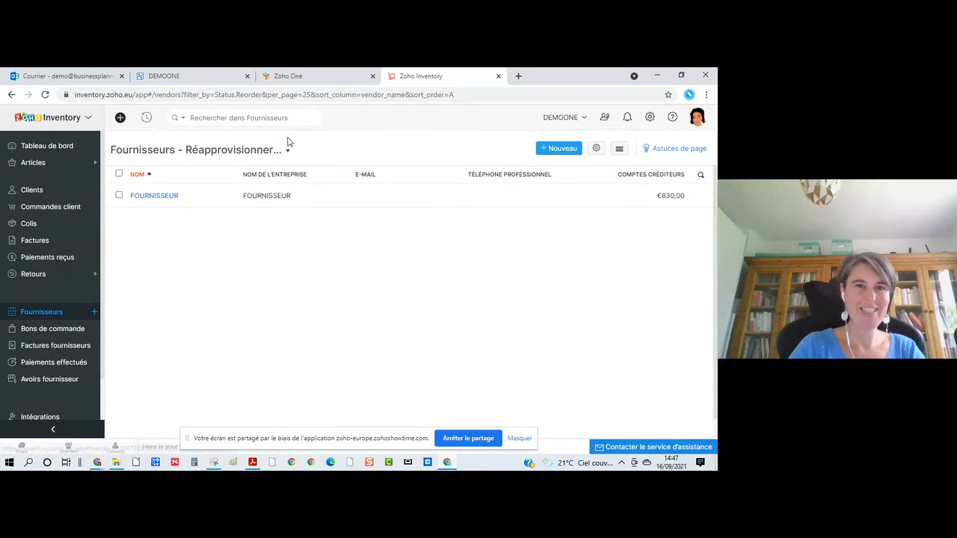
{"action": "left_click", "coordinate": [152, 198]}
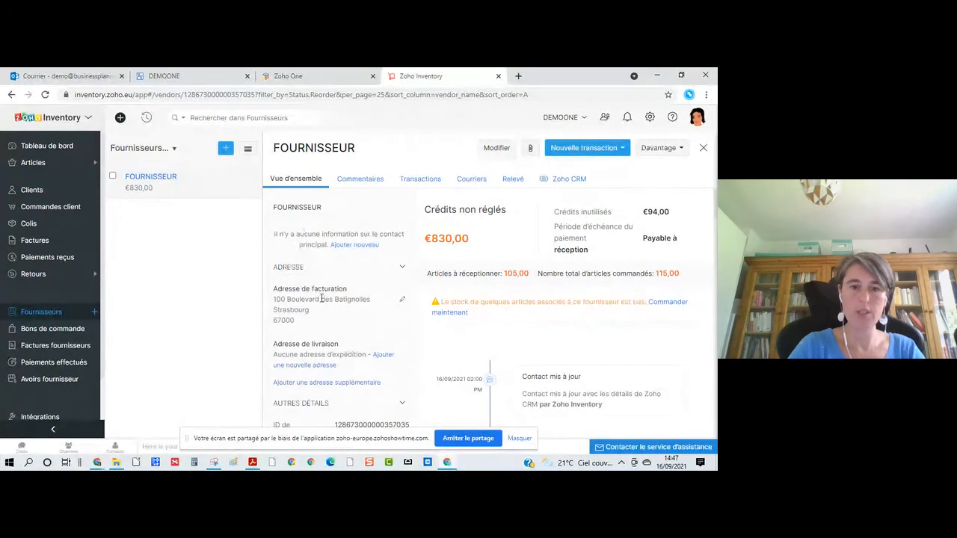
{"action": "scroll", "coordinate": [333, 324], "scroll_direction": "down", "scroll_amount": 2}
{"action": "scroll", "coordinate": [333, 324], "scroll_direction": "down", "scroll_amount": 3}
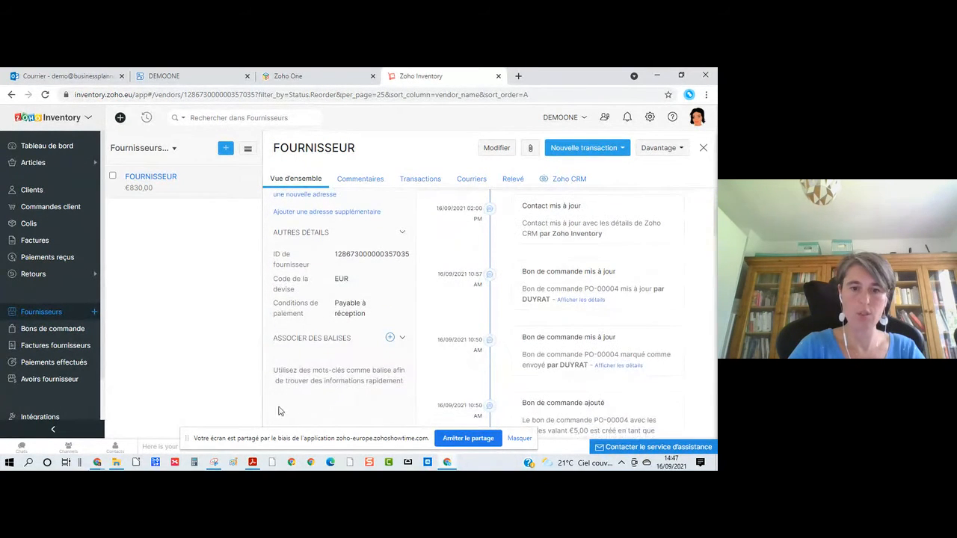
{"action": "scroll", "coordinate": [331, 296], "scroll_direction": "up", "scroll_amount": 2}
{"action": "scroll", "coordinate": [330, 297], "scroll_direction": "up", "scroll_amount": 2}
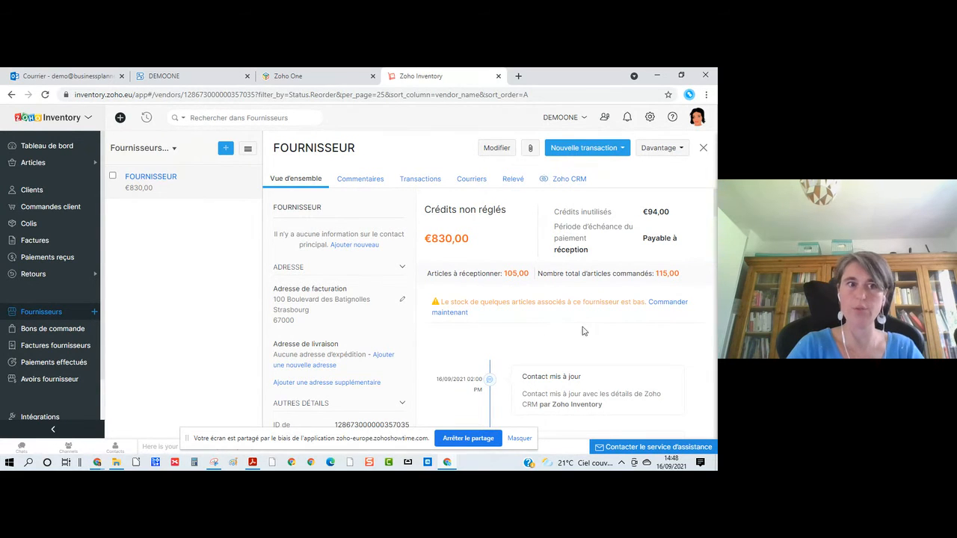
Start a reorder from the supplier's low-stock alert, calculate quantities, set Carnet de notes to 10, then cancel the item selection
{"action": "left_click", "coordinate": [666, 304]}
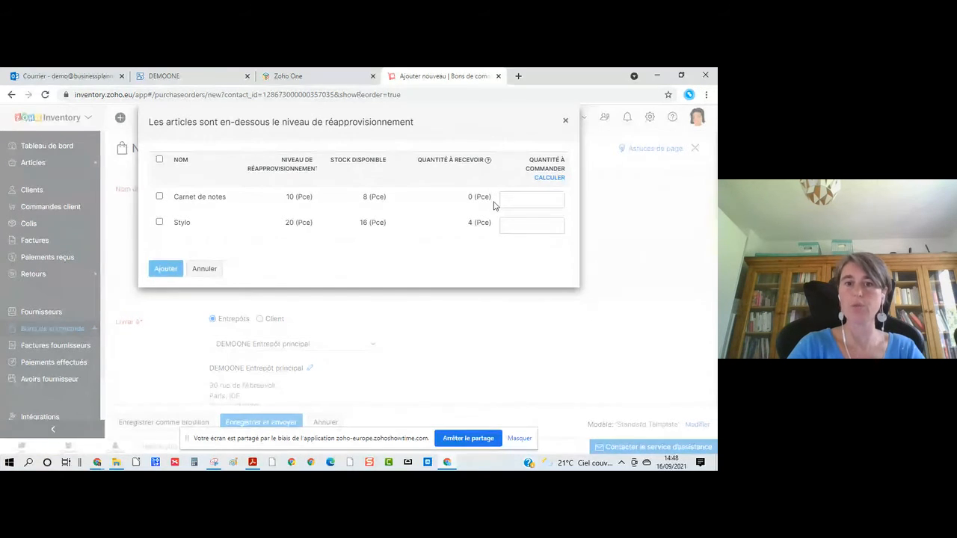
{"action": "left_click", "coordinate": [551, 179]}
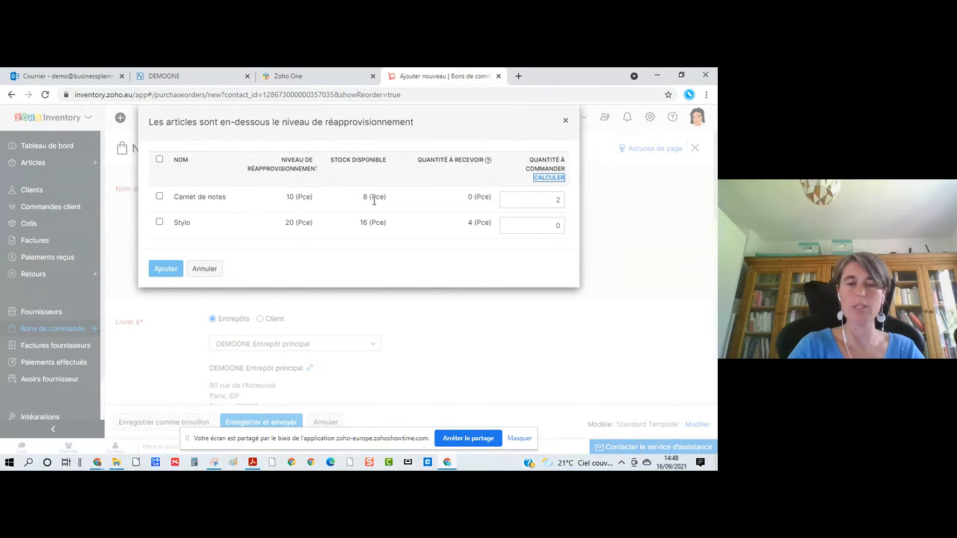
{"action": "left_click_drag", "start_coordinate": [539, 201], "coordinate": [573, 206]}
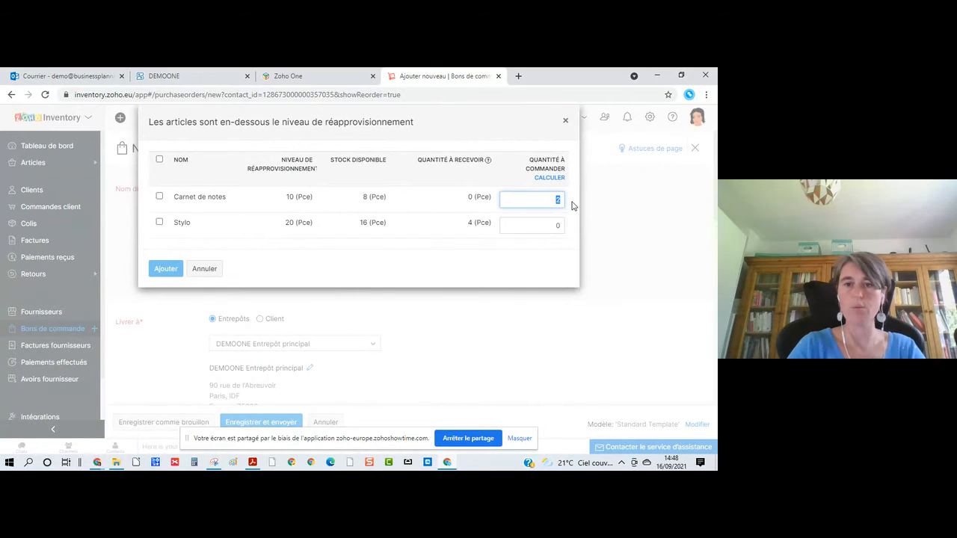
{"action": "type", "text": "10"}
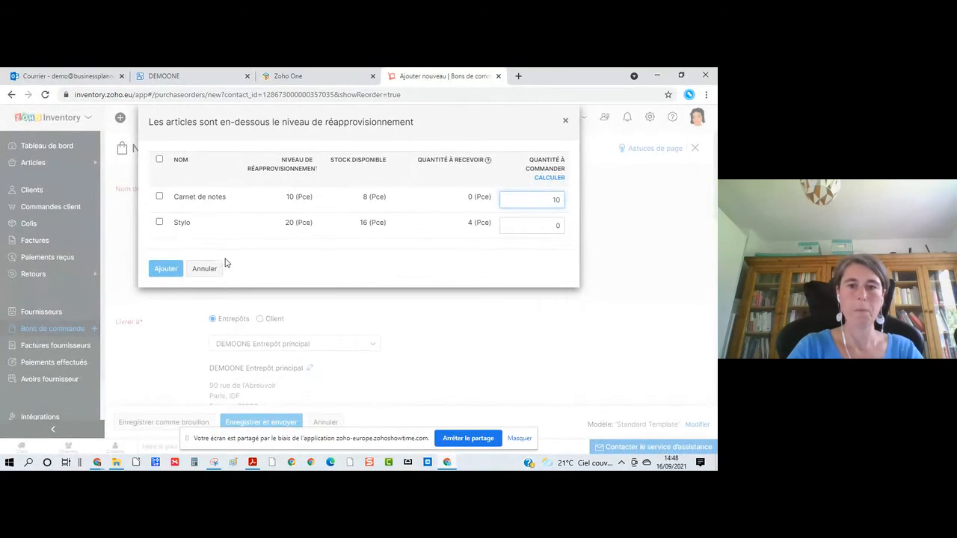
{"action": "left_click", "coordinate": [204, 269]}
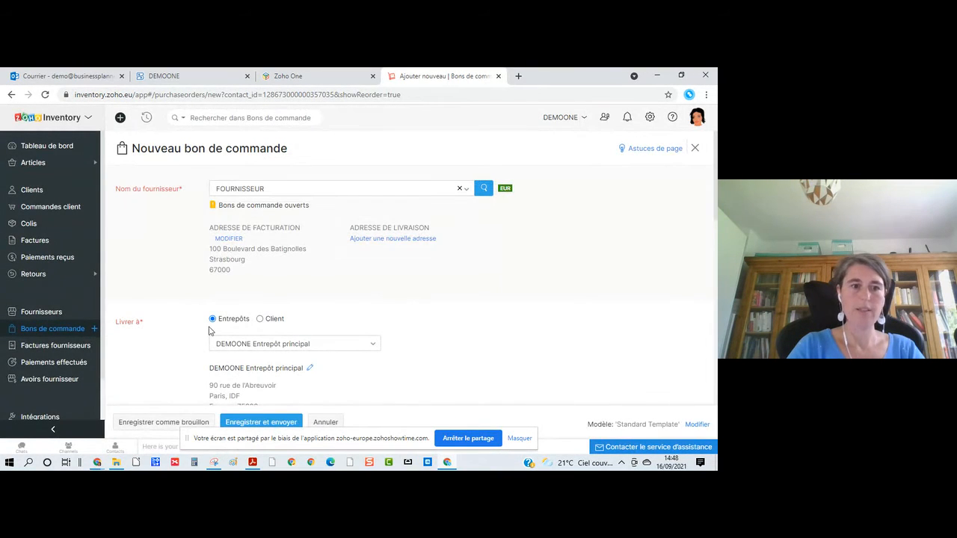
Abandon the new purchase order and open the list of all purchase orders
{"action": "left_click", "coordinate": [65, 332]}
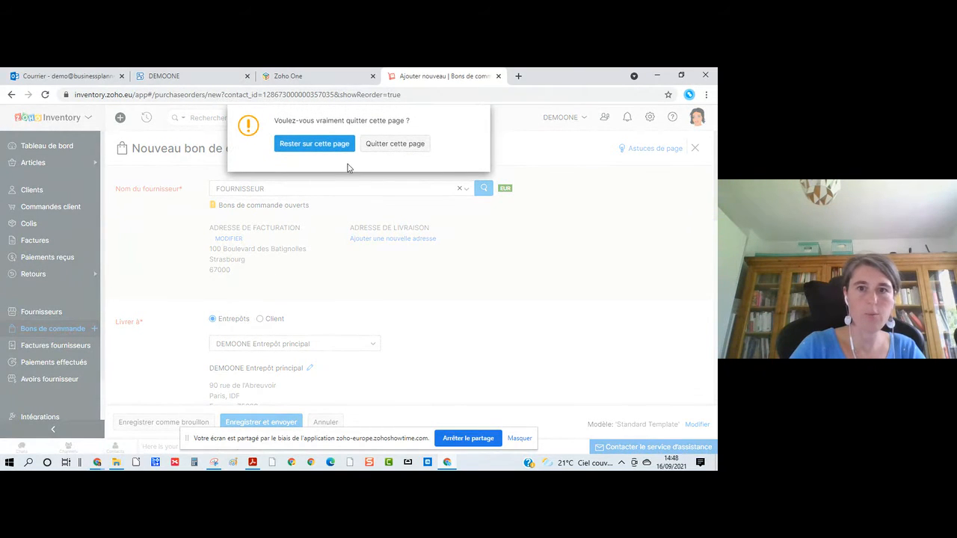
{"action": "left_click", "coordinate": [401, 154]}
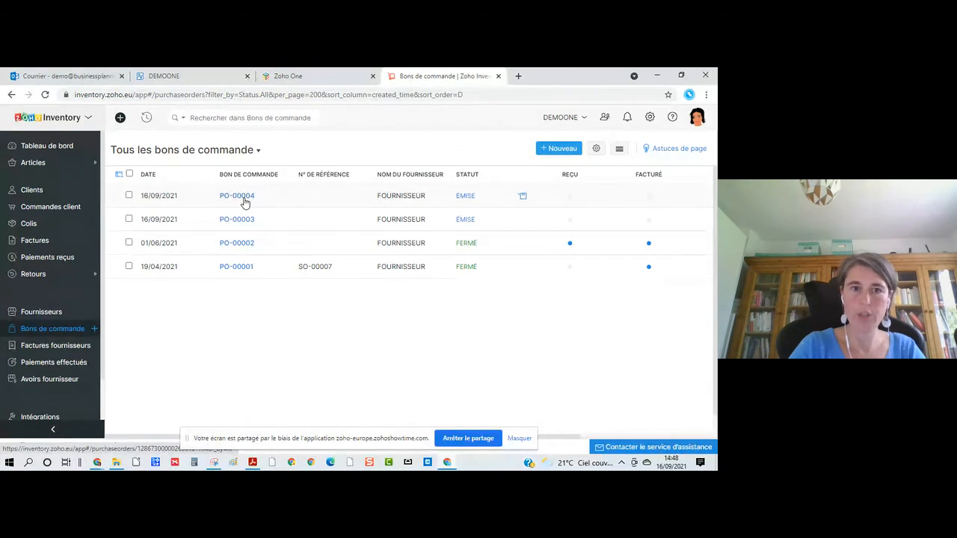
Review purchase order PO-00004, its ordered item and its associated sales orders, then open the list of all supplier bills
{"action": "left_click", "coordinate": [245, 198]}
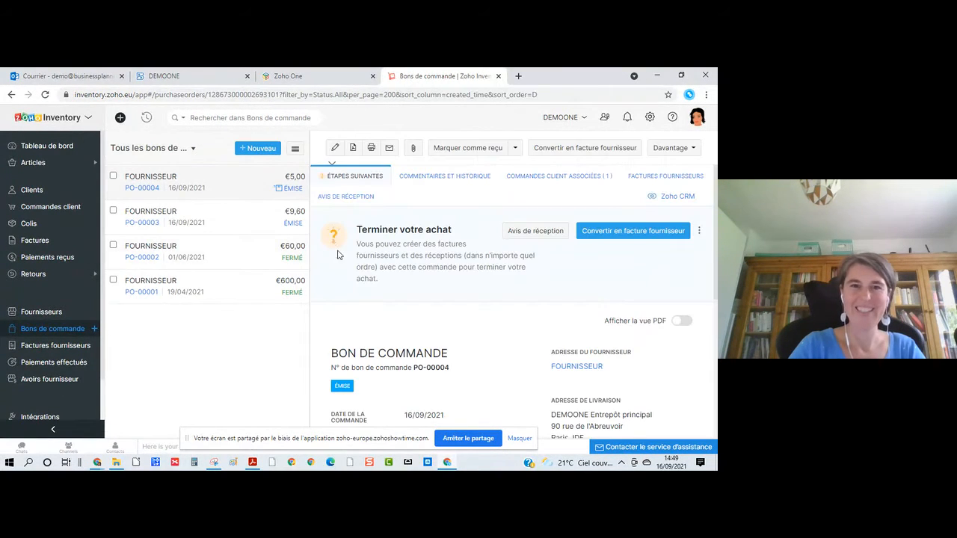
{"action": "scroll", "coordinate": [394, 315], "scroll_direction": "down", "scroll_amount": 5}
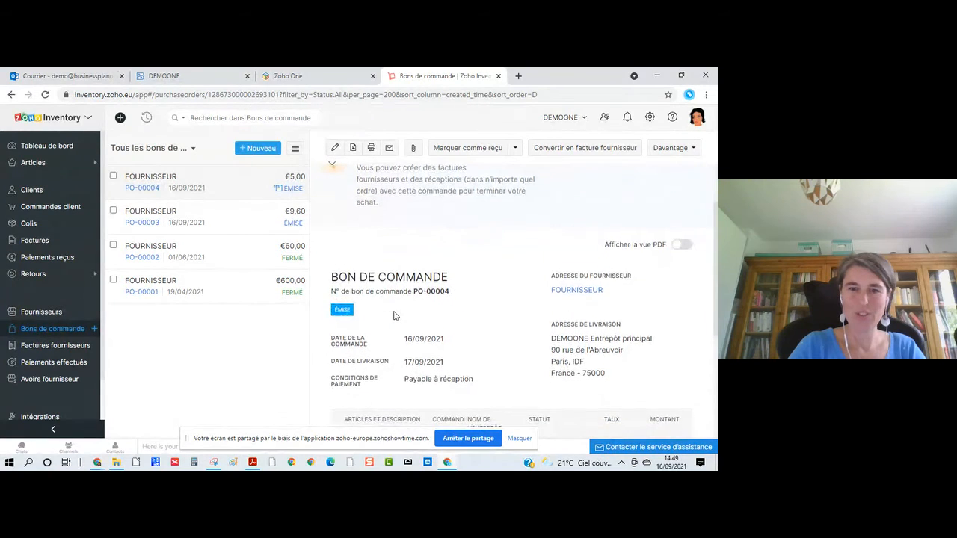
{"action": "scroll", "coordinate": [395, 316], "scroll_direction": "down", "scroll_amount": 1}
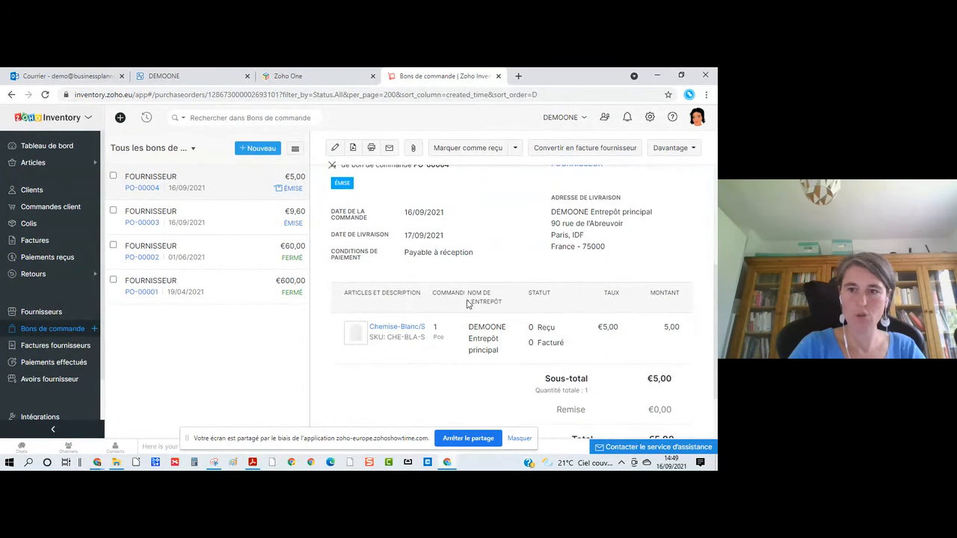
{"action": "scroll", "coordinate": [467, 304], "scroll_direction": "up", "scroll_amount": 6}
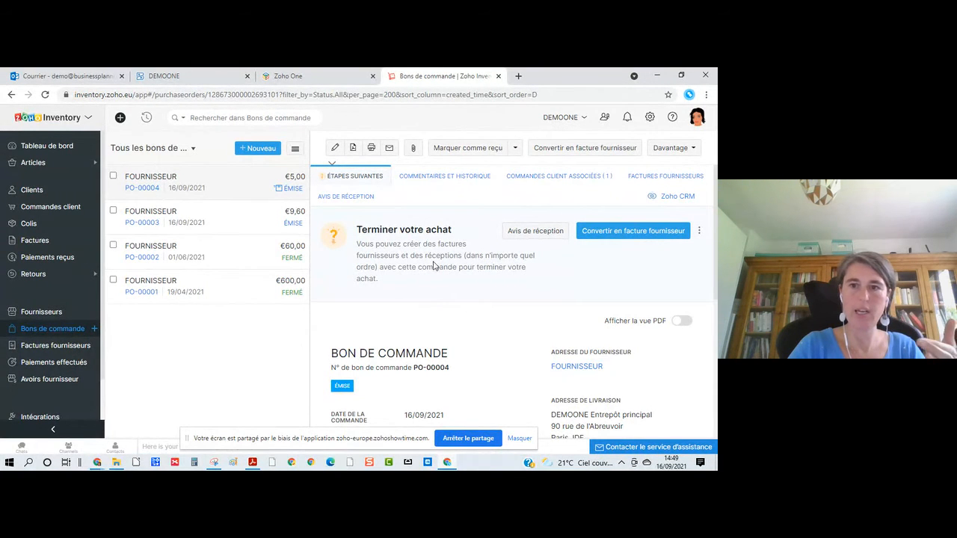
{"action": "left_click", "coordinate": [546, 180]}
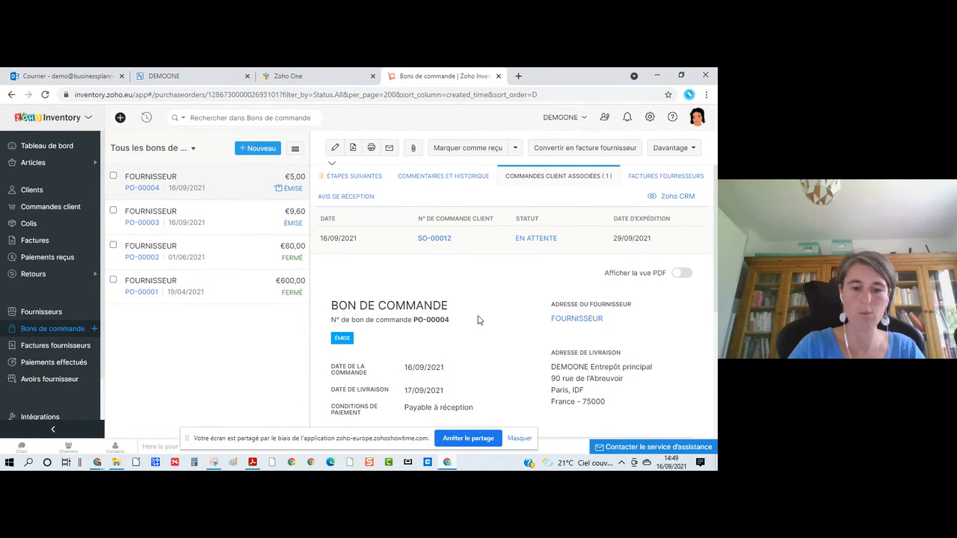
{"action": "scroll", "coordinate": [458, 382], "scroll_direction": "down", "scroll_amount": 3}
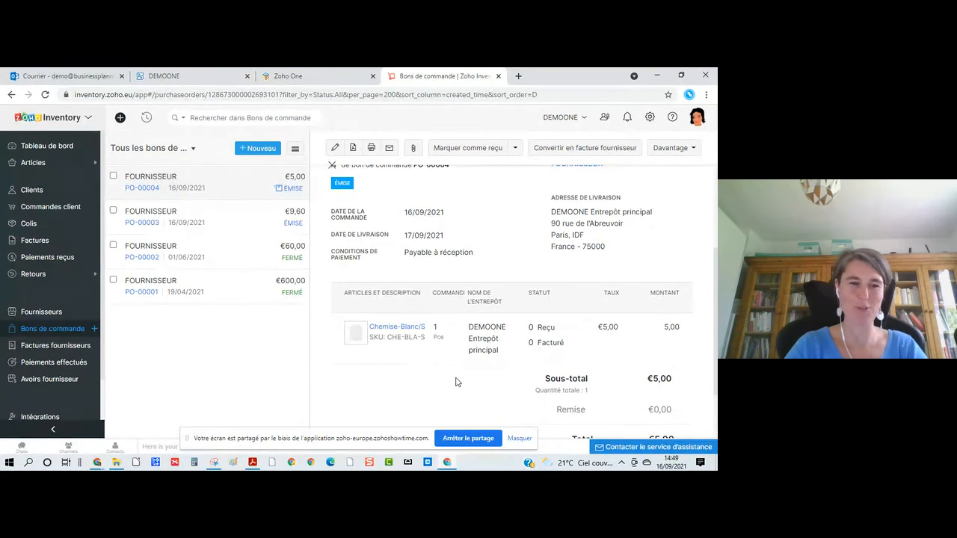
{"action": "scroll", "coordinate": [419, 290], "scroll_direction": "down", "scroll_amount": 1}
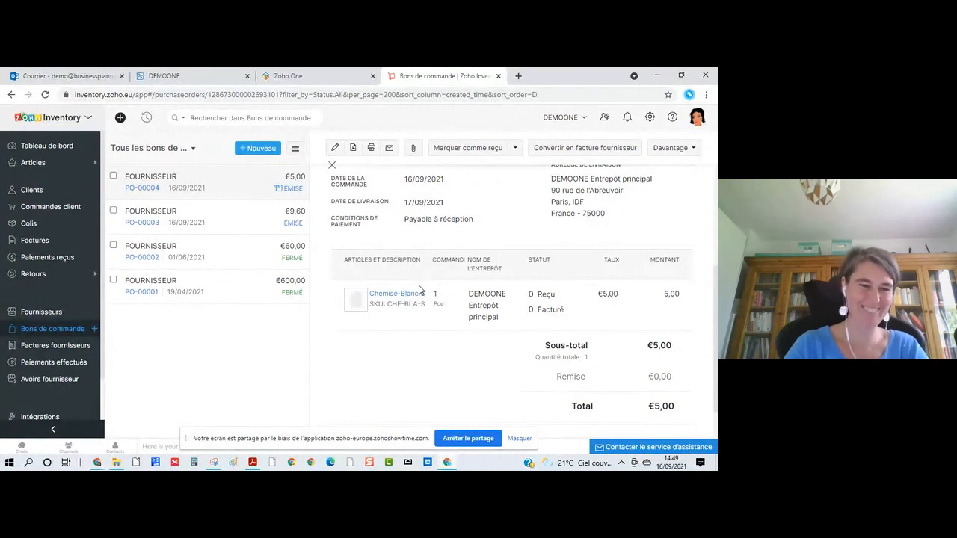
{"action": "scroll", "coordinate": [420, 290], "scroll_direction": "down", "scroll_amount": 1}
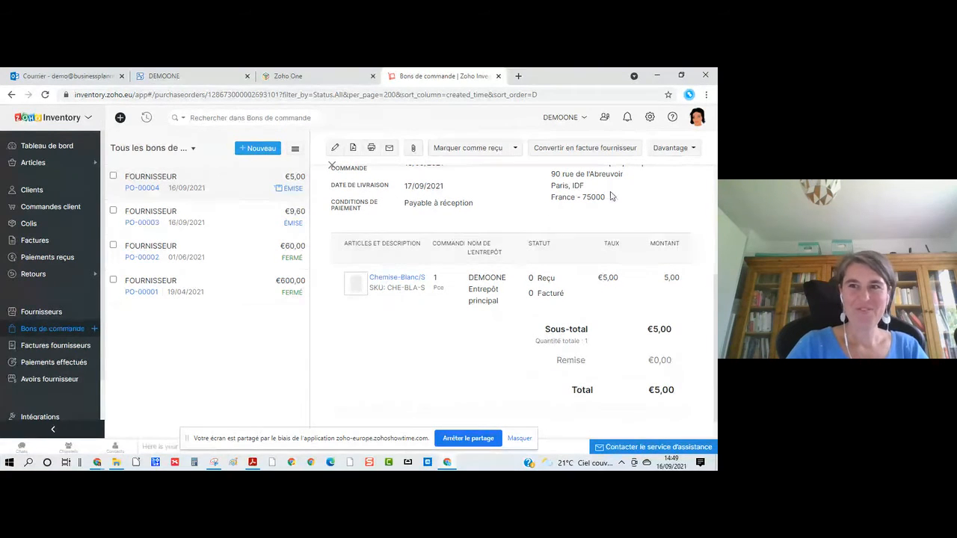
{"action": "left_click", "coordinate": [74, 351]}
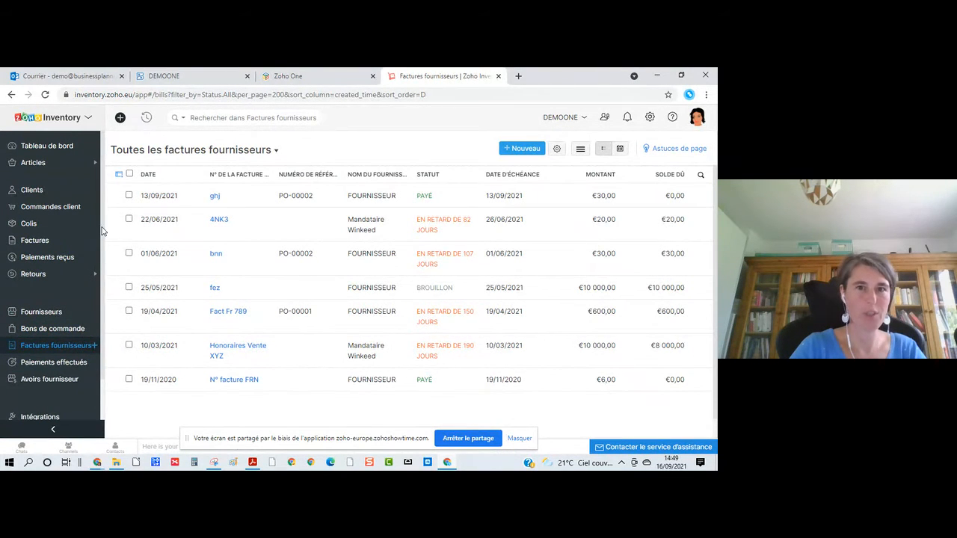
Open the integrations settings and examine the Zoho Apps integrations, from Zoho CRM to Zoho Mail
{"action": "left_click", "coordinate": [46, 418]}
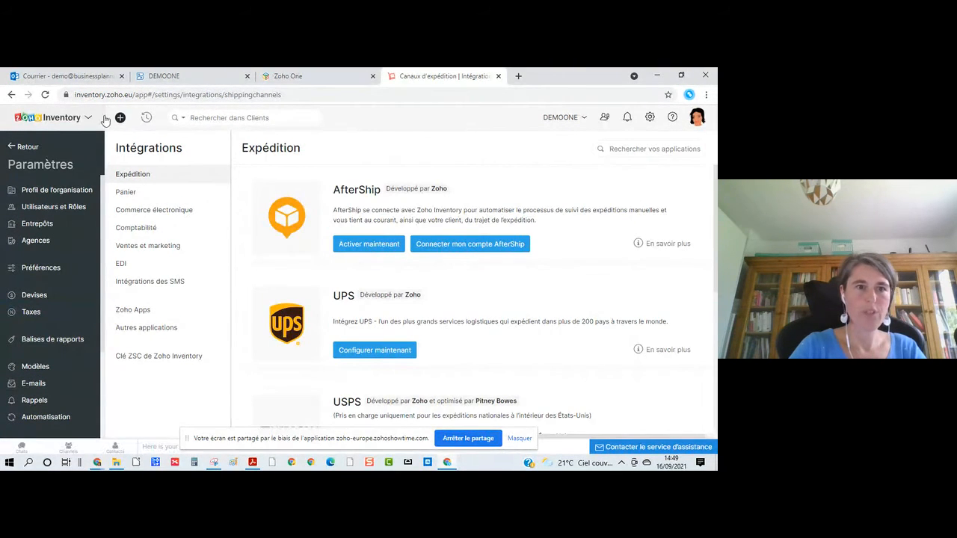
{"action": "left_click", "coordinate": [137, 314]}
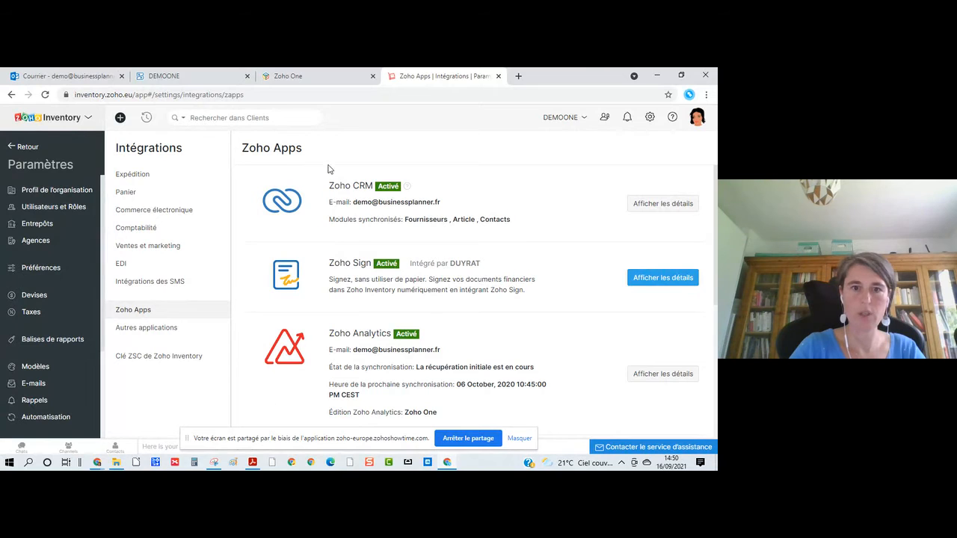
{"action": "scroll", "coordinate": [312, 364], "scroll_direction": "down", "scroll_amount": 3}
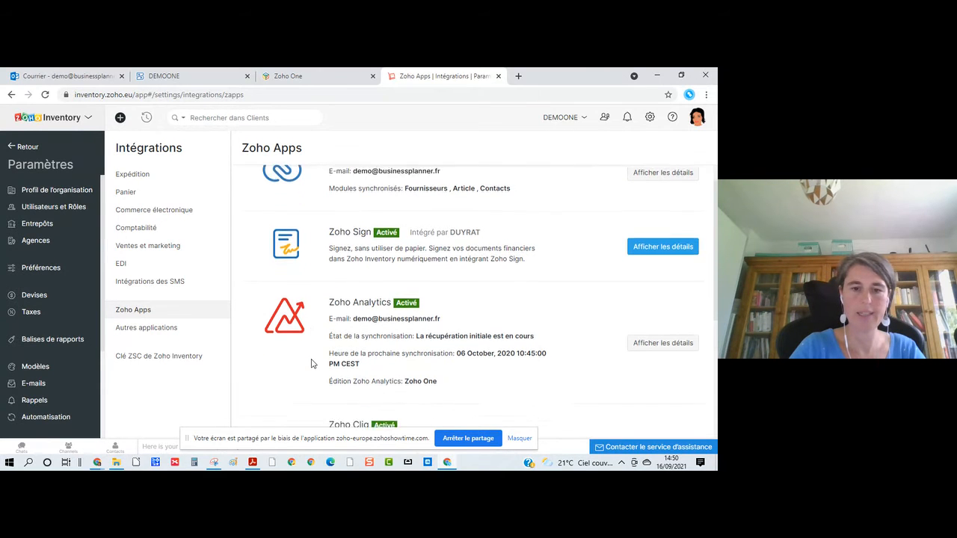
{"action": "scroll", "coordinate": [312, 363], "scroll_direction": "down", "scroll_amount": 2}
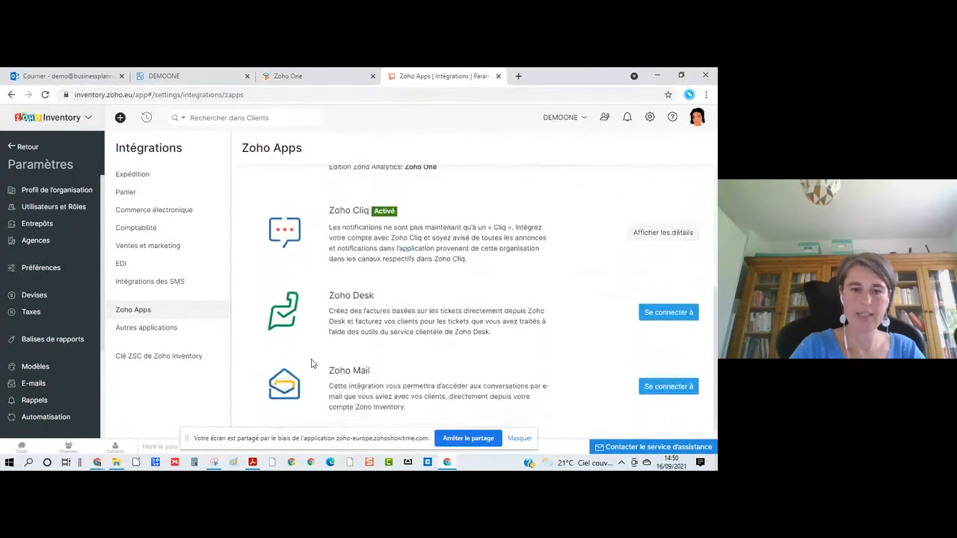
Review the shipping integrations and expand EasyPost to examine its supported carriers
{"action": "left_click", "coordinate": [131, 178]}
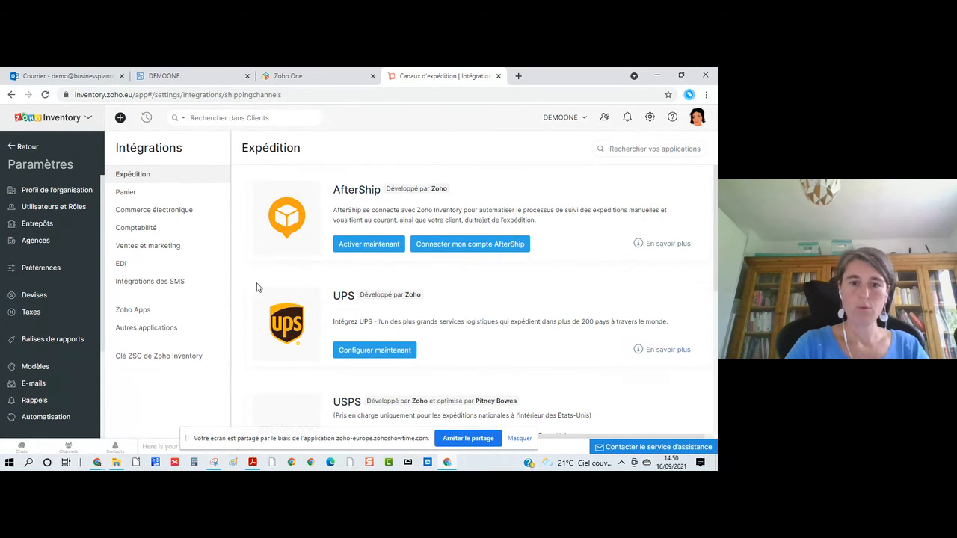
{"action": "scroll", "coordinate": [252, 376], "scroll_direction": "down", "scroll_amount": 5}
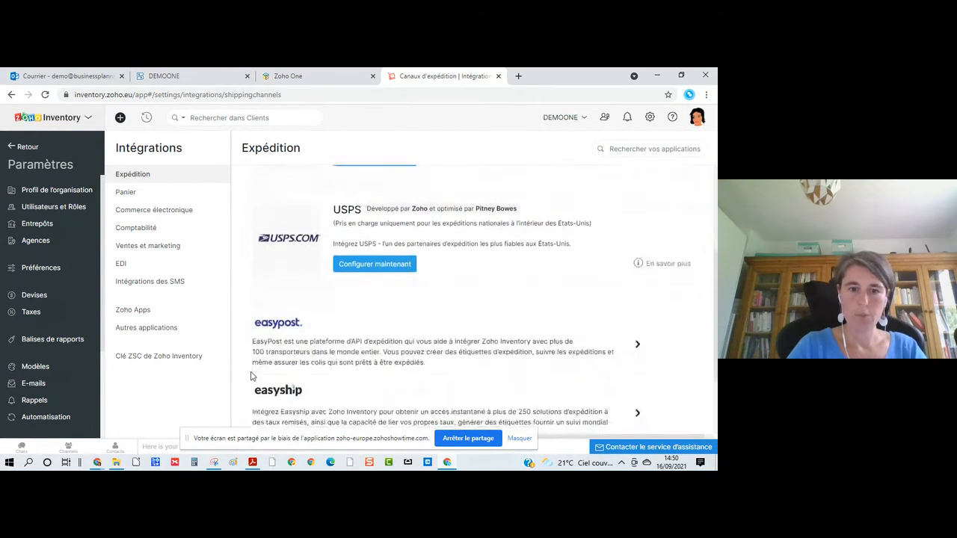
{"action": "left_click", "coordinate": [441, 240]}
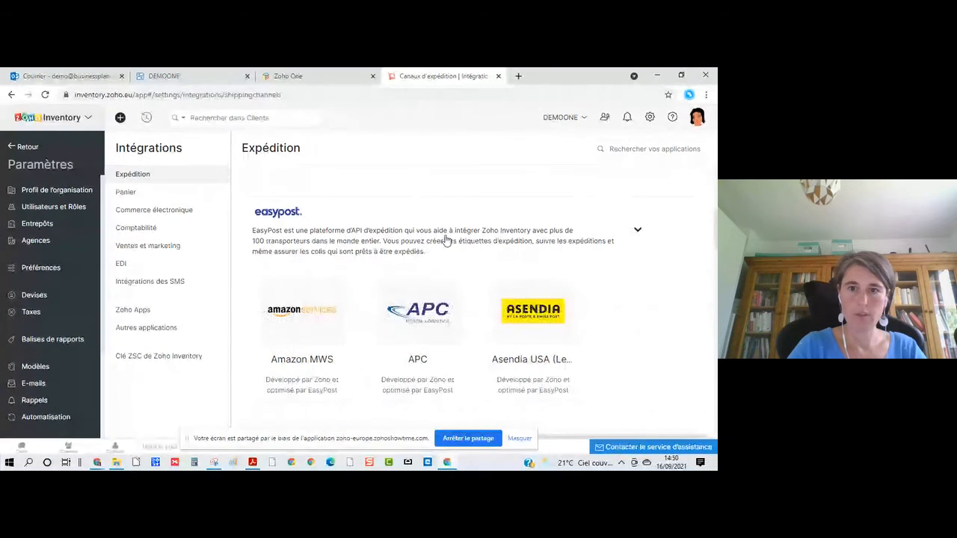
{"action": "scroll", "coordinate": [675, 378], "scroll_direction": "down", "scroll_amount": 5}
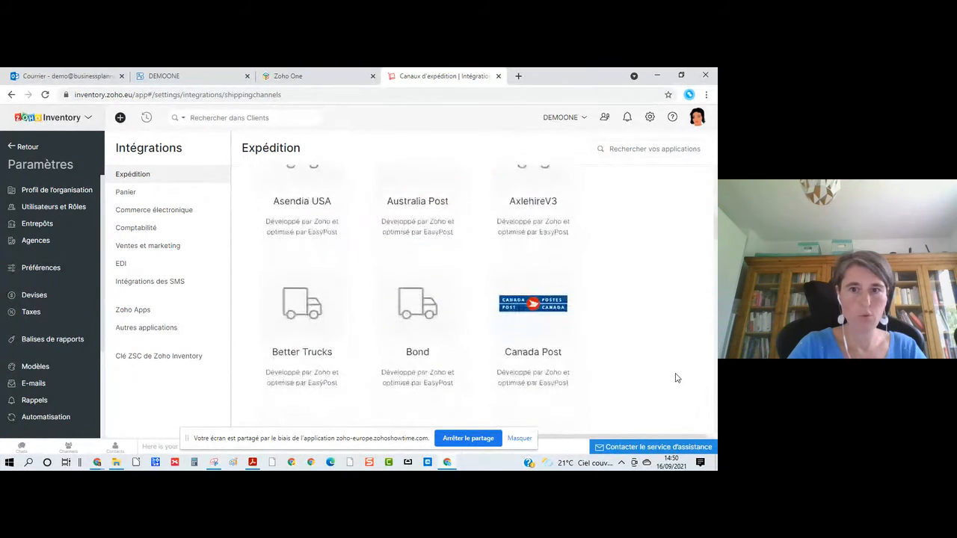
{"action": "scroll", "coordinate": [676, 378], "scroll_direction": "down", "scroll_amount": 5}
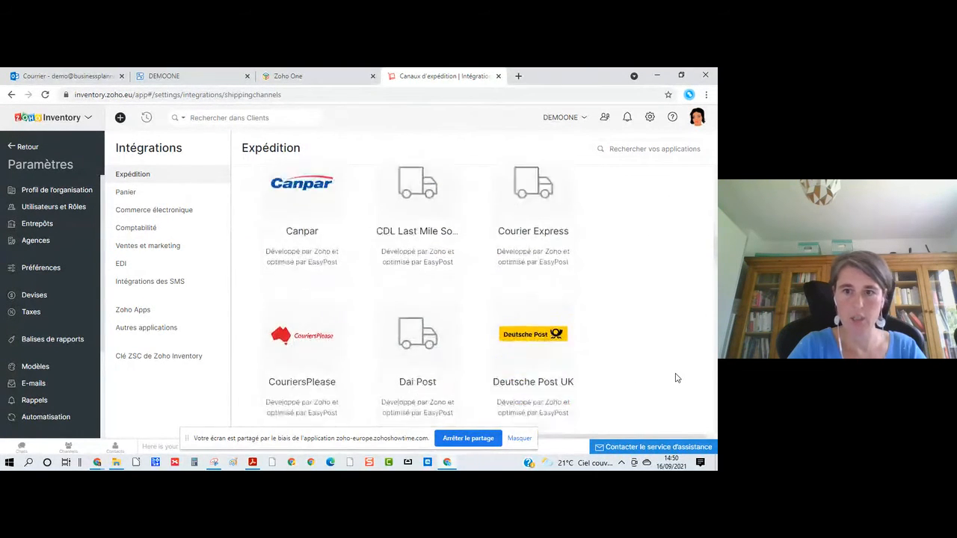
{"action": "scroll", "coordinate": [675, 377], "scroll_direction": "down", "scroll_amount": 3}
{"action": "scroll", "coordinate": [675, 377], "scroll_direction": "up", "scroll_amount": 10}
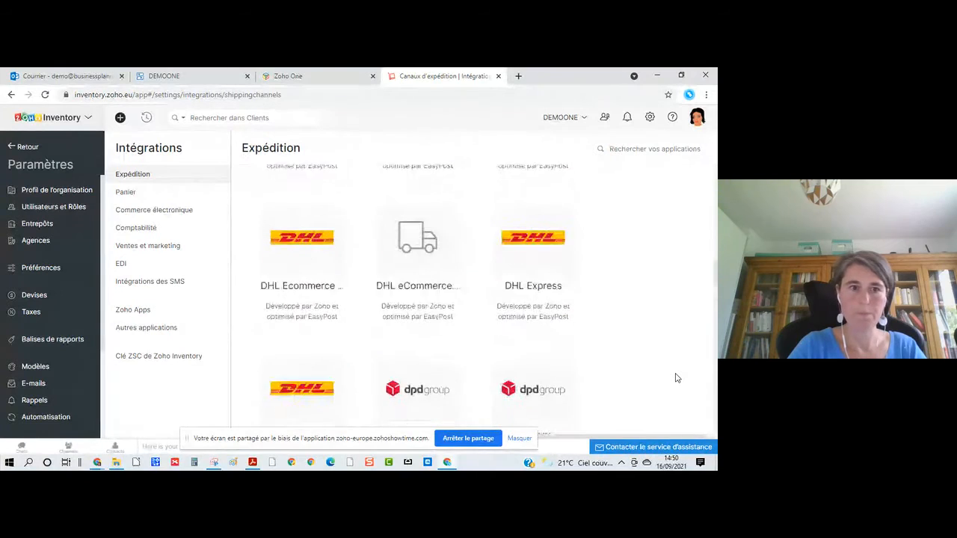
Examine the shopping cart integrations, including Shopify, Zoho Commerce and the third-party carts
{"action": "left_click", "coordinate": [126, 193]}
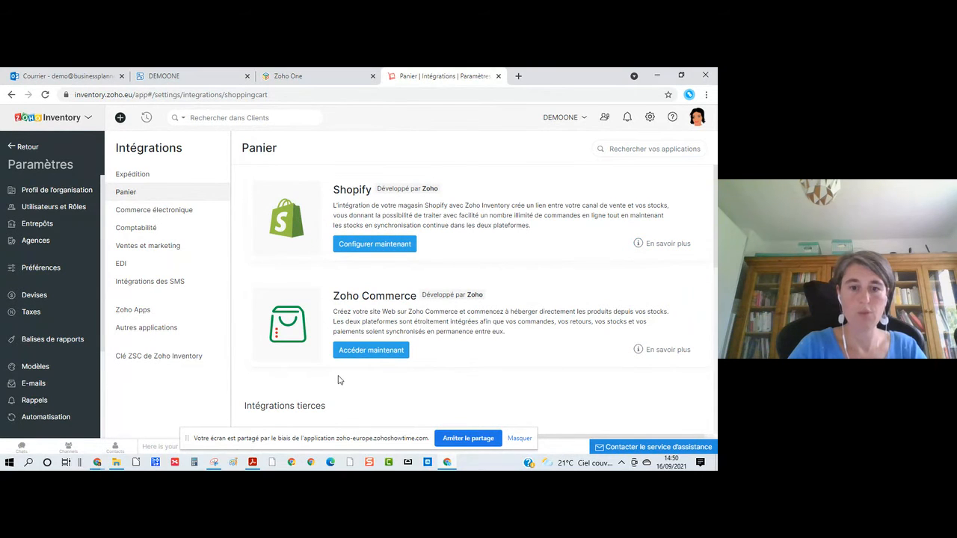
{"action": "scroll", "coordinate": [333, 385], "scroll_direction": "down", "scroll_amount": 3}
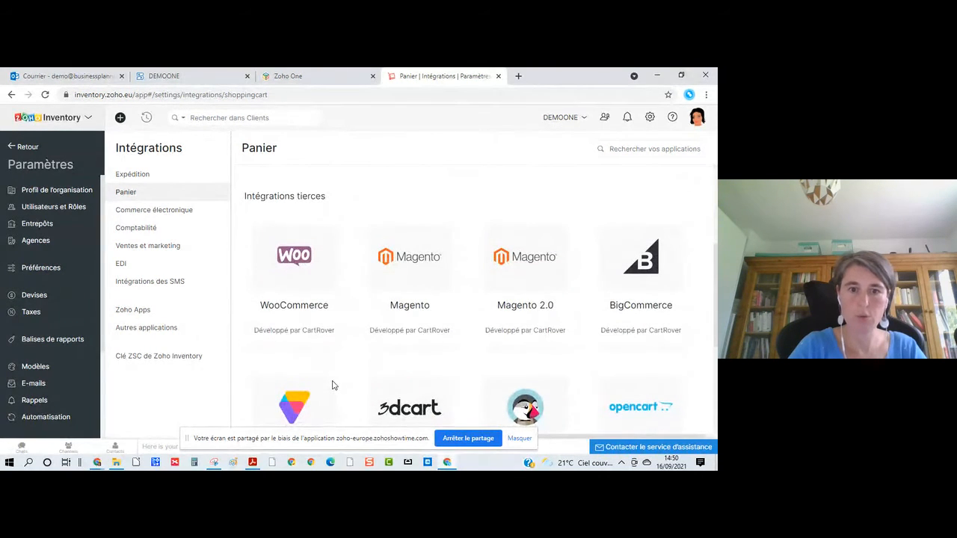
{"action": "scroll", "coordinate": [376, 334], "scroll_direction": "down", "scroll_amount": 3}
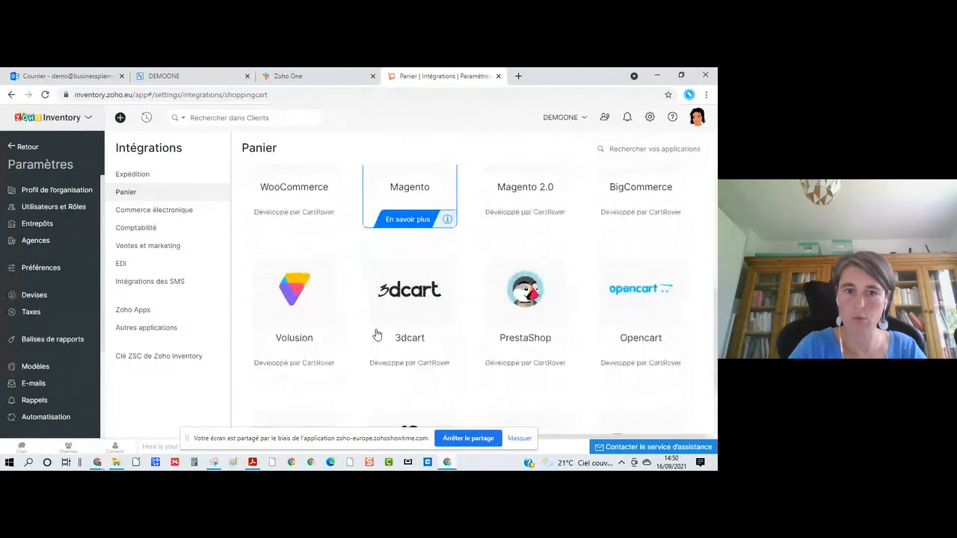
{"action": "scroll", "coordinate": [378, 334], "scroll_direction": "down", "scroll_amount": 2}
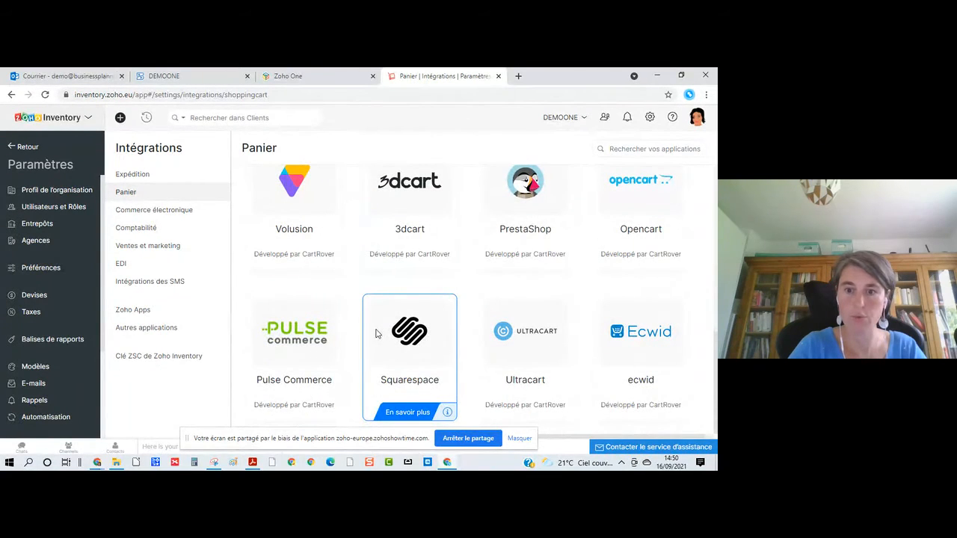
{"action": "scroll", "coordinate": [337, 277], "scroll_direction": "up", "scroll_amount": 5}
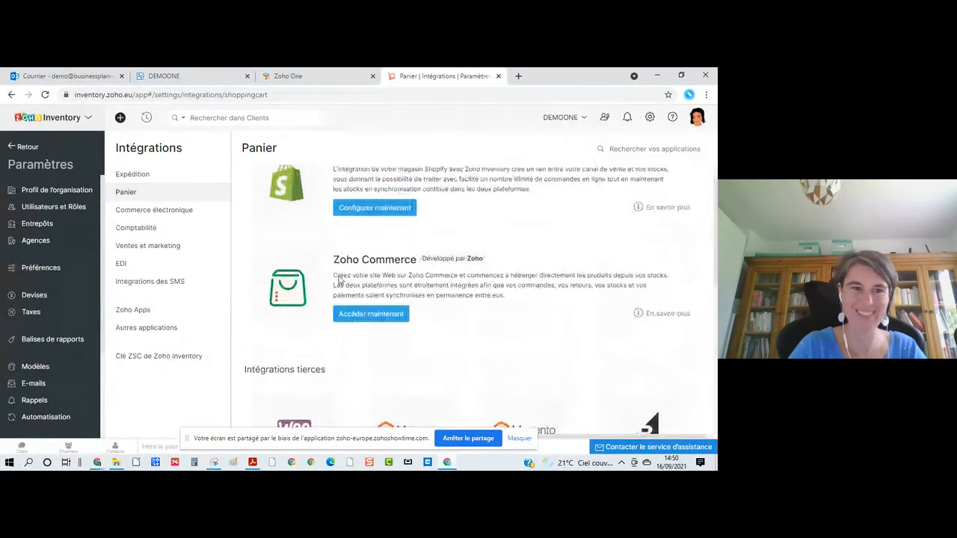
Examine the e-commerce marketplace integrations, then view the accounting integration with Zoho Books
{"action": "left_click", "coordinate": [166, 217]}
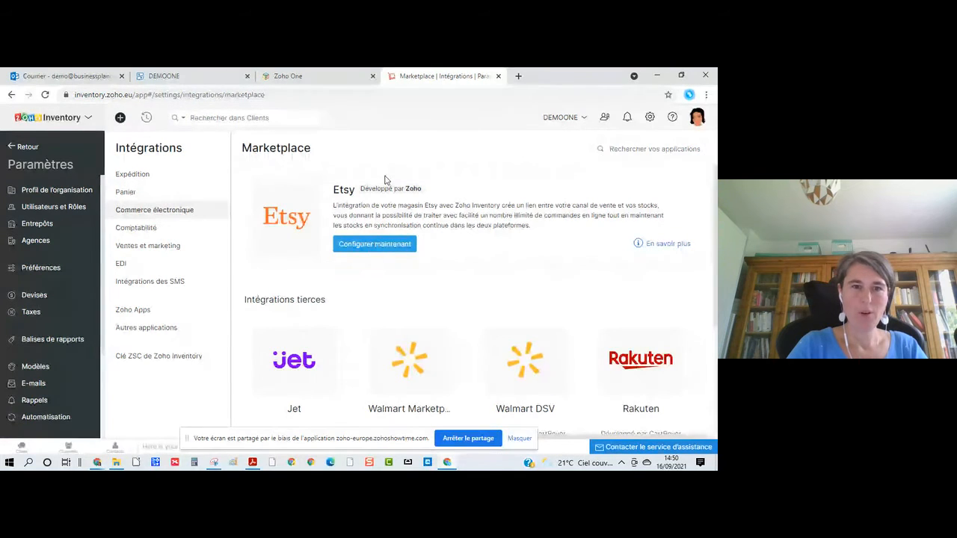
{"action": "scroll", "coordinate": [346, 329], "scroll_direction": "down", "scroll_amount": 3}
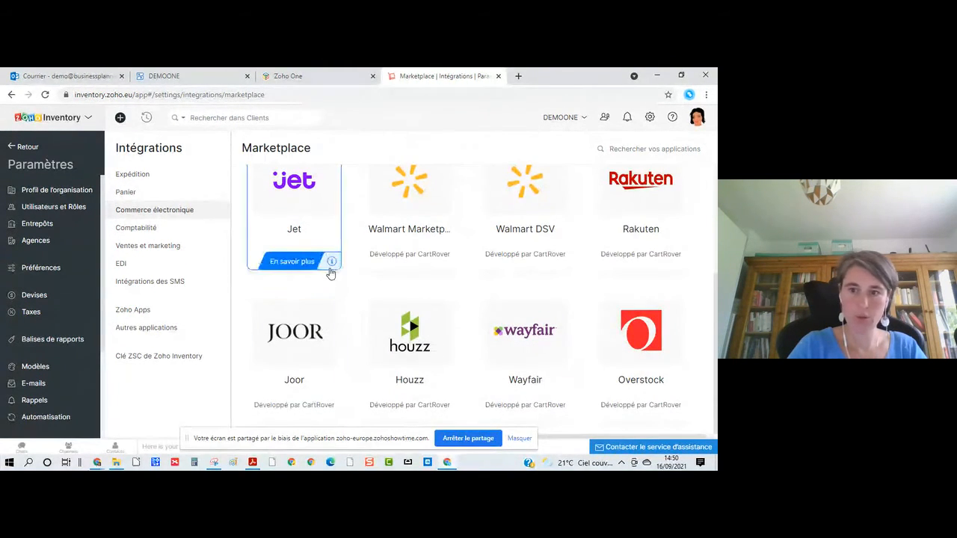
{"action": "left_click", "coordinate": [135, 233]}
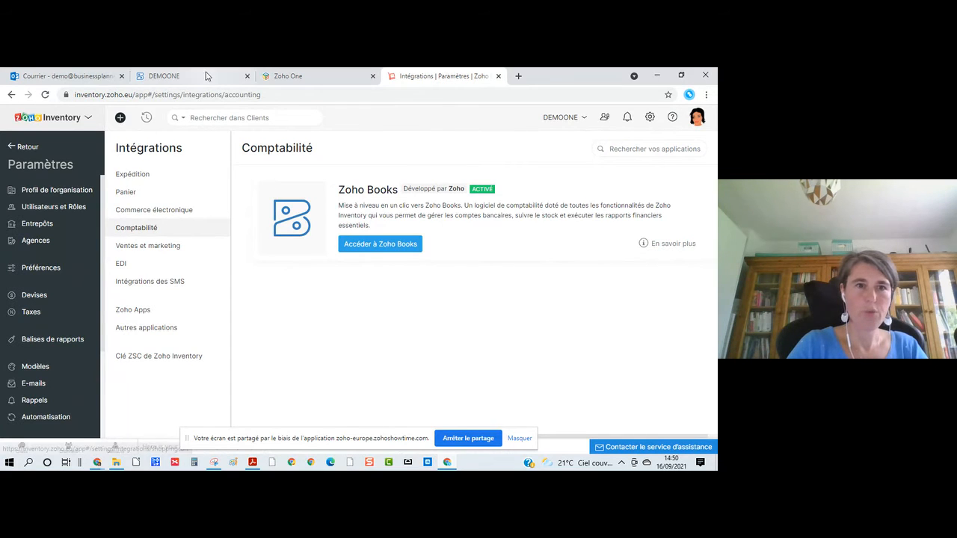
Review the sales and marketing, EDI and SMS integrations, then return to the Zoho Apps integrations
{"action": "left_click", "coordinate": [155, 247]}
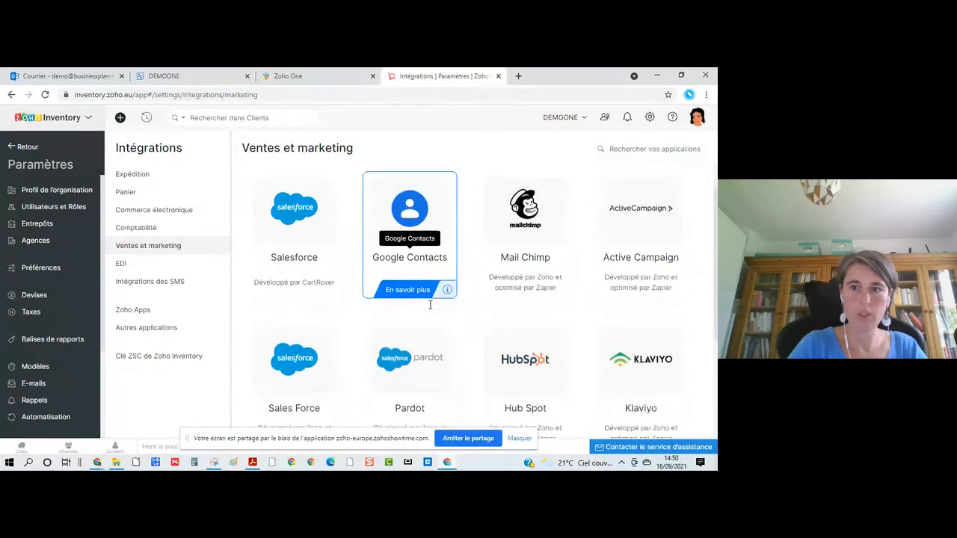
{"action": "scroll", "coordinate": [419, 299], "scroll_direction": "down", "scroll_amount": 3}
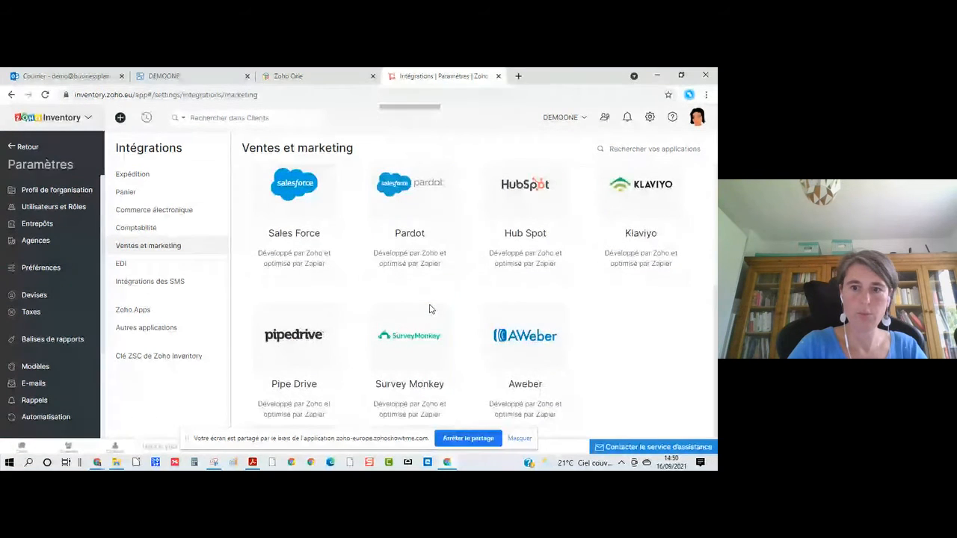
{"action": "left_click", "coordinate": [123, 266]}
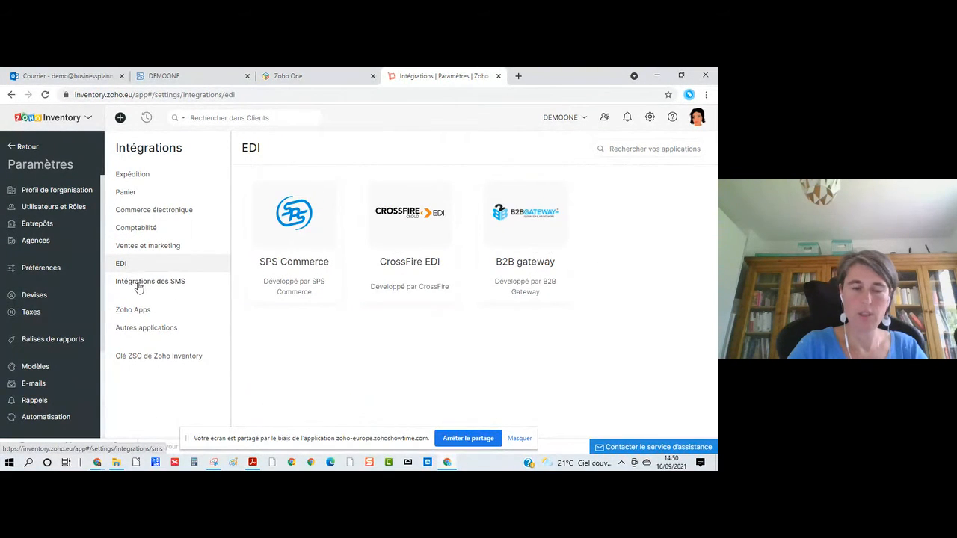
{"action": "left_click", "coordinate": [139, 288]}
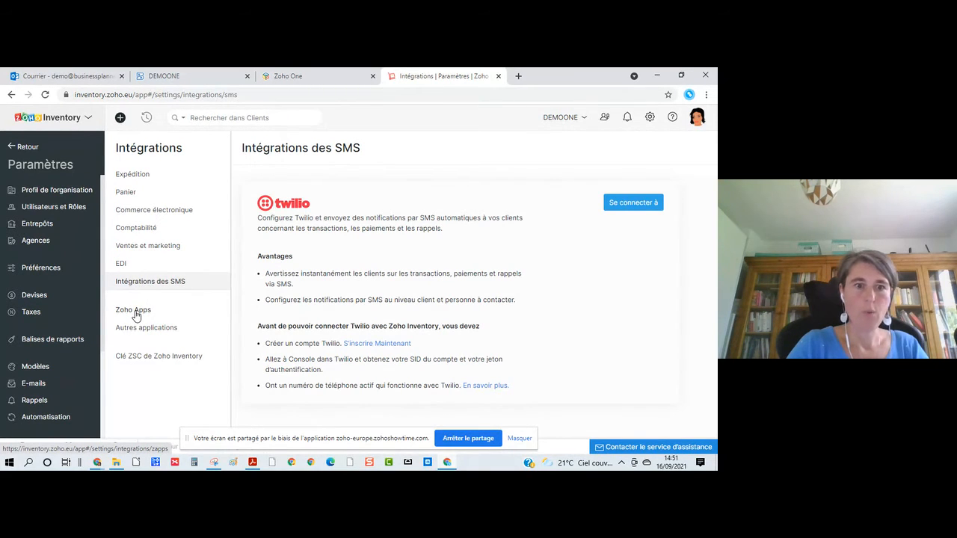
{"action": "left_click", "coordinate": [135, 316]}
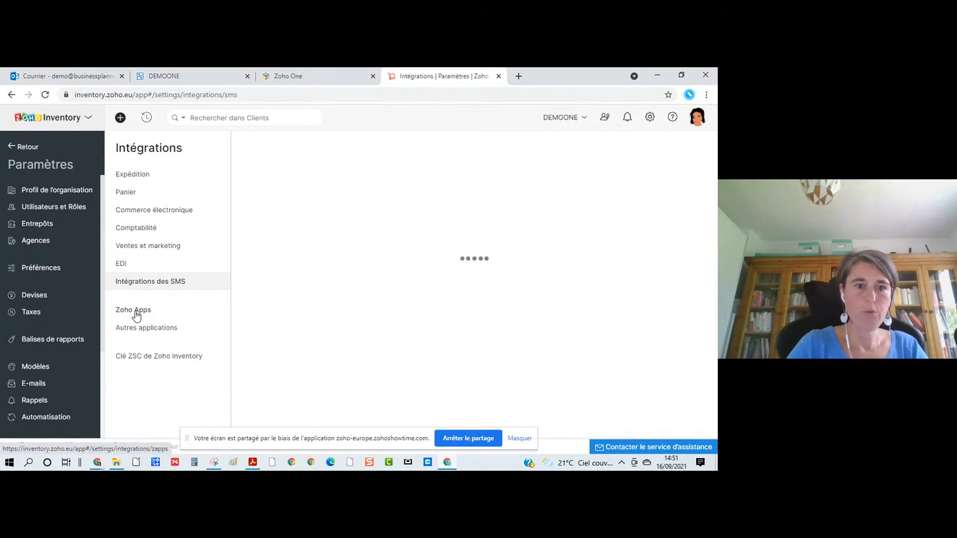
Switch to Zoho One's application list and open Zoho CRM
{"action": "left_click", "coordinate": [292, 77]}
{"action": "scroll", "coordinate": [368, 187], "scroll_direction": "up", "scroll_amount": 2}
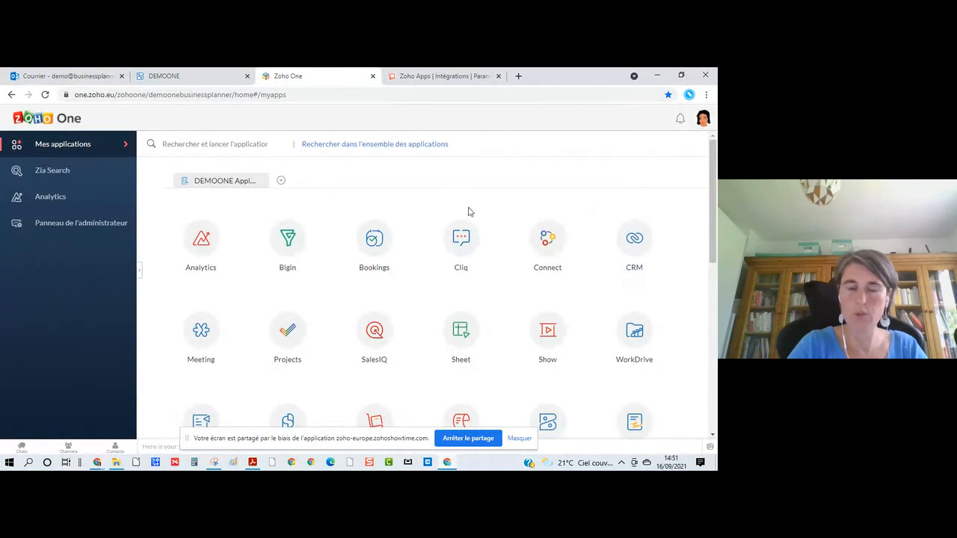
{"action": "left_click", "coordinate": [628, 238]}
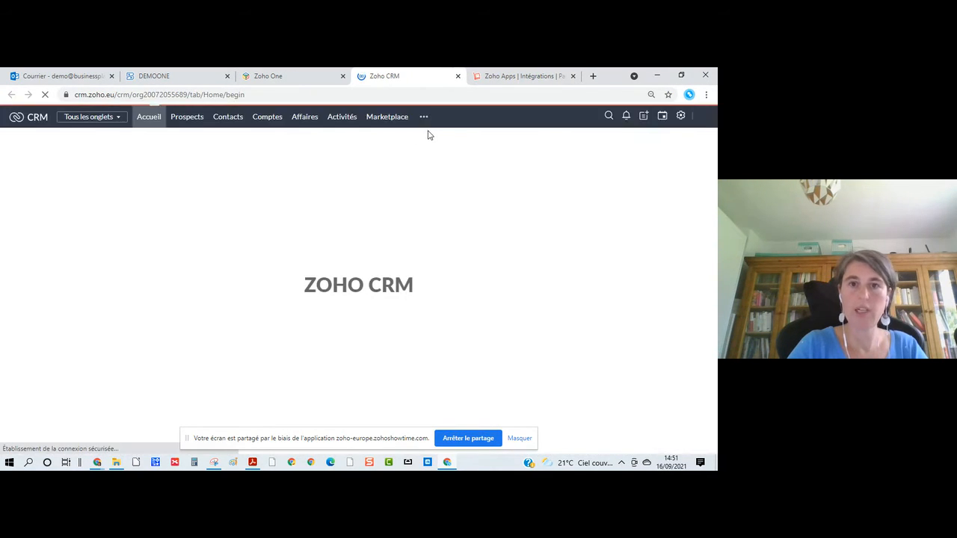
Open the Zoho Finance module in Zoho CRM and view its sales orders and purchase orders
{"action": "left_click", "coordinate": [424, 117]}
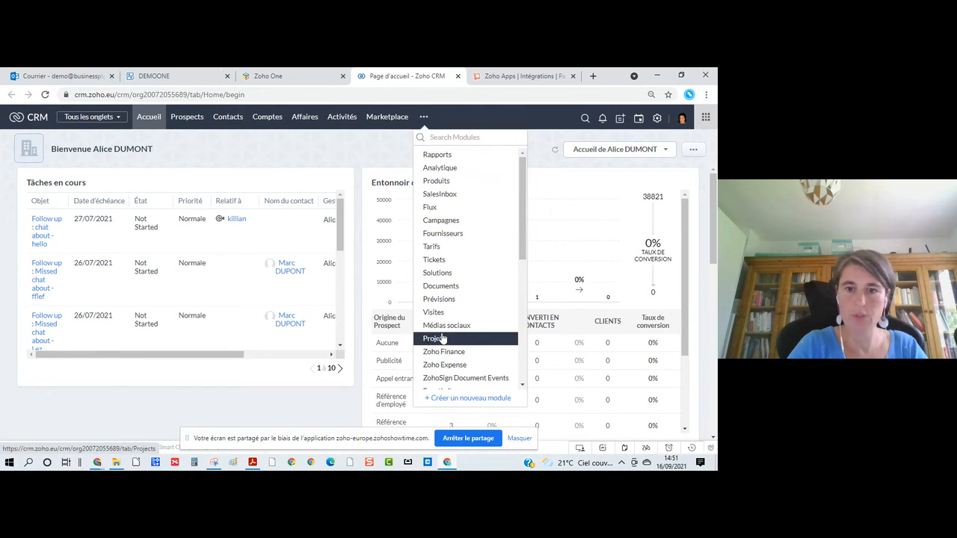
{"action": "left_click", "coordinate": [458, 353]}
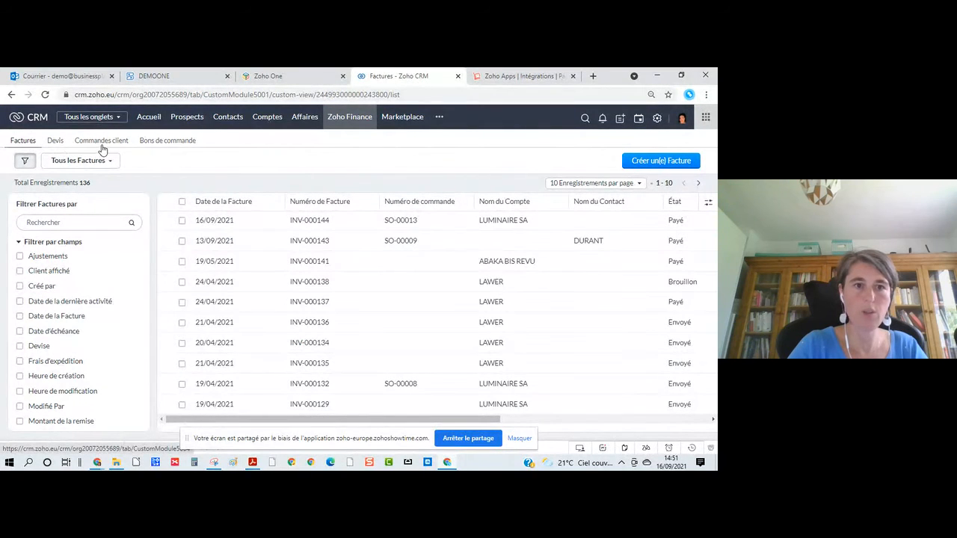
{"action": "left_click", "coordinate": [102, 142]}
{"action": "left_click", "coordinate": [178, 144]}
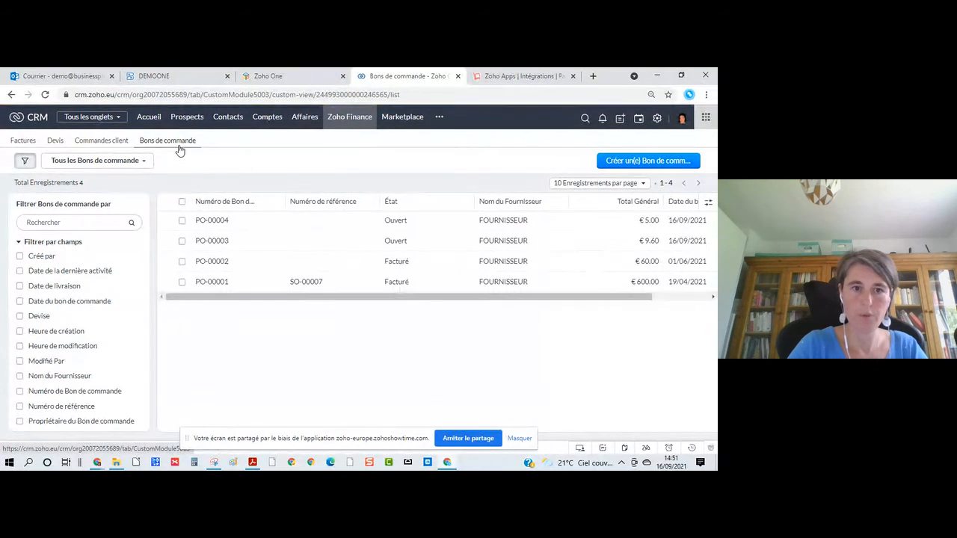
Search the CRM for "luminaire" and open the LUMINAIRE SA account
{"action": "left_click", "coordinate": [584, 119]}
{"action": "type", "text": "lum"}
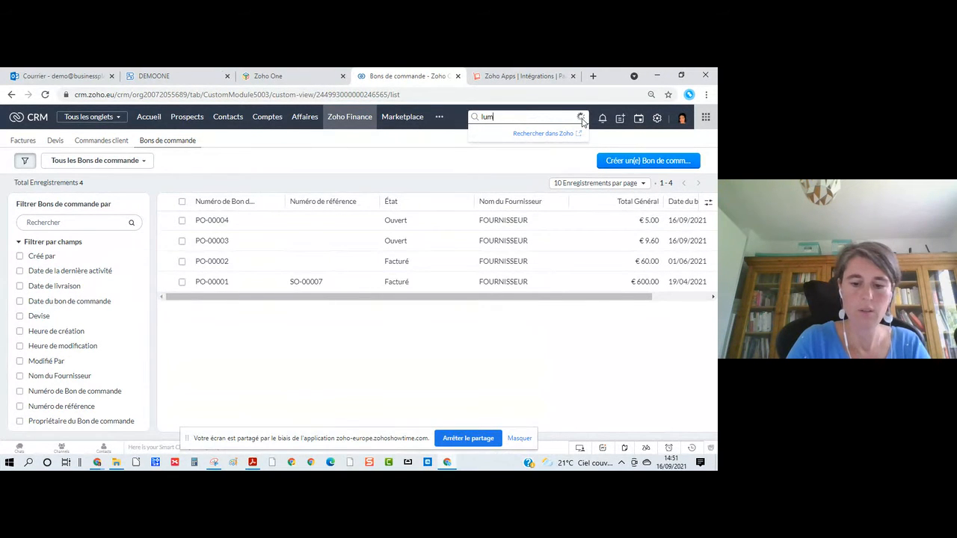
{"action": "type", "text": "inaire"}
{"action": "key", "text": "Return"}
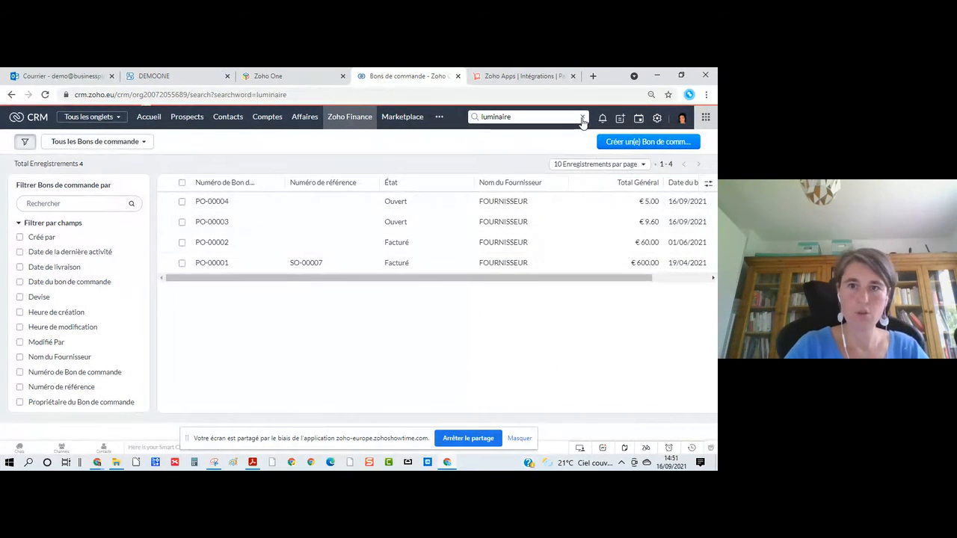
{"action": "left_click", "coordinate": [62, 290]}
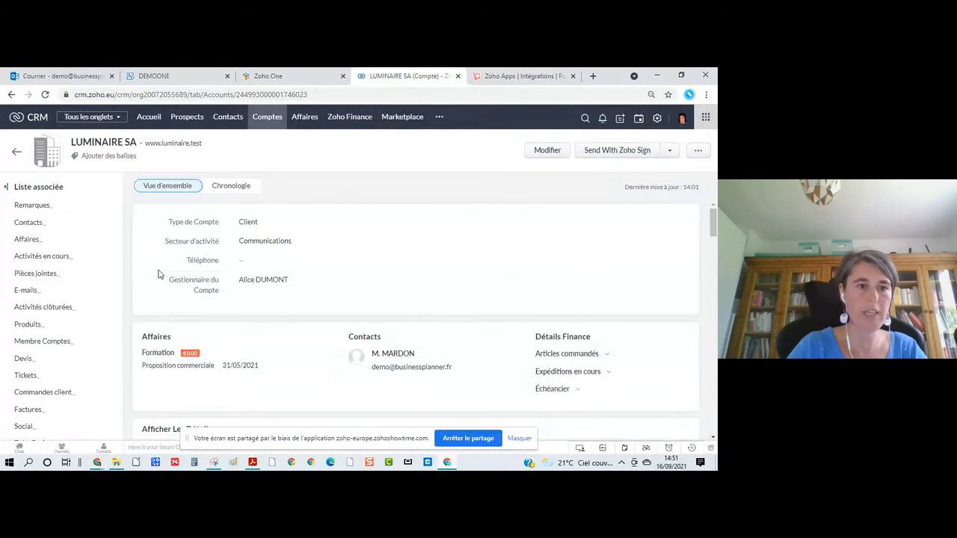
Examine the account's Zoho Finance related list, from quotes and sales orders through to shipments
{"action": "scroll", "coordinate": [47, 395], "scroll_direction": "down", "scroll_amount": 2}
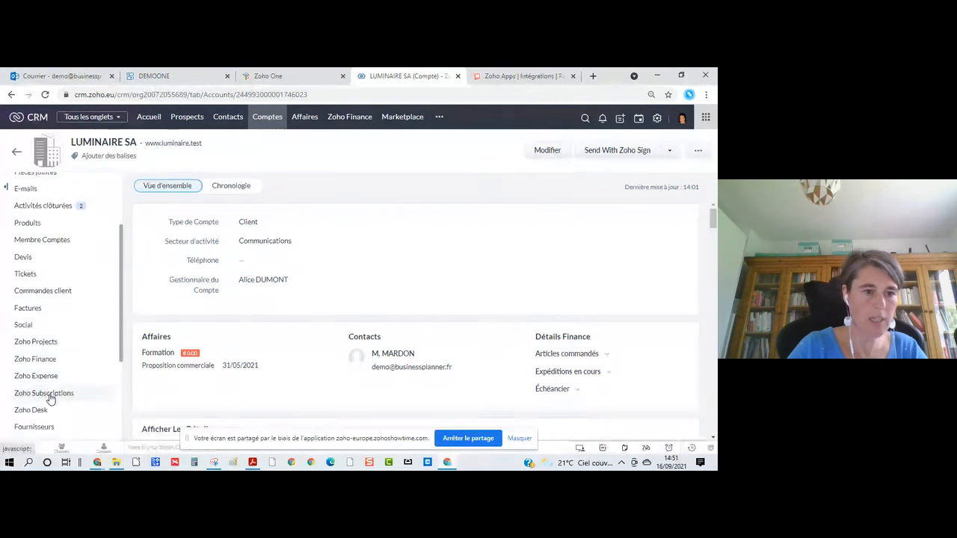
{"action": "scroll", "coordinate": [48, 395], "scroll_direction": "down", "scroll_amount": 2}
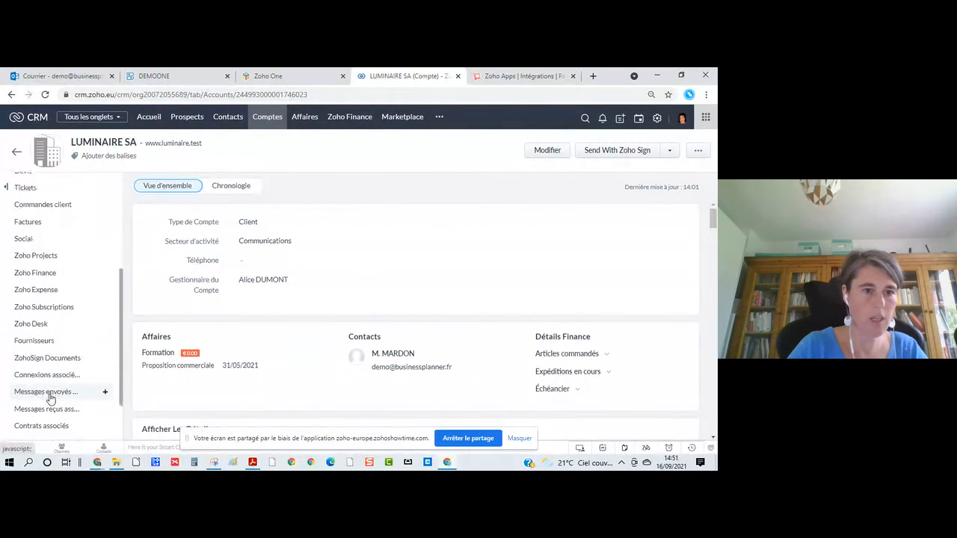
{"action": "left_click", "coordinate": [34, 275]}
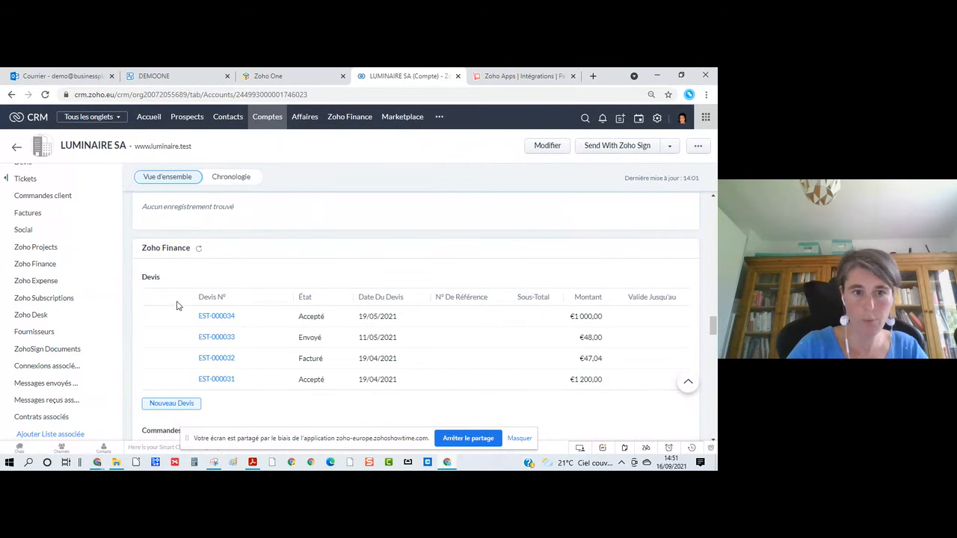
{"action": "scroll", "coordinate": [200, 280], "scroll_direction": "down", "scroll_amount": 1}
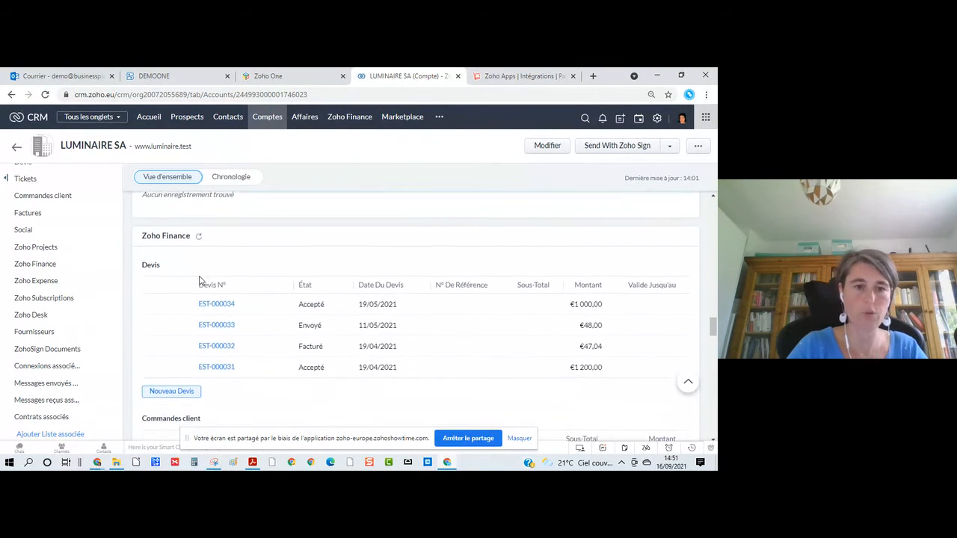
{"action": "scroll", "coordinate": [247, 366], "scroll_direction": "down", "scroll_amount": 2}
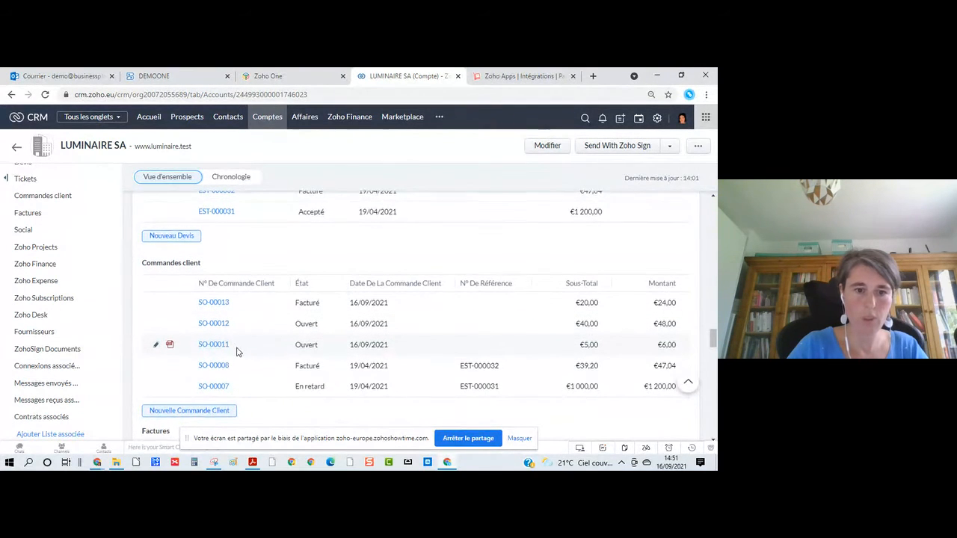
{"action": "scroll", "coordinate": [238, 351], "scroll_direction": "down", "scroll_amount": 3}
{"action": "scroll", "coordinate": [238, 351], "scroll_direction": "down", "scroll_amount": 4}
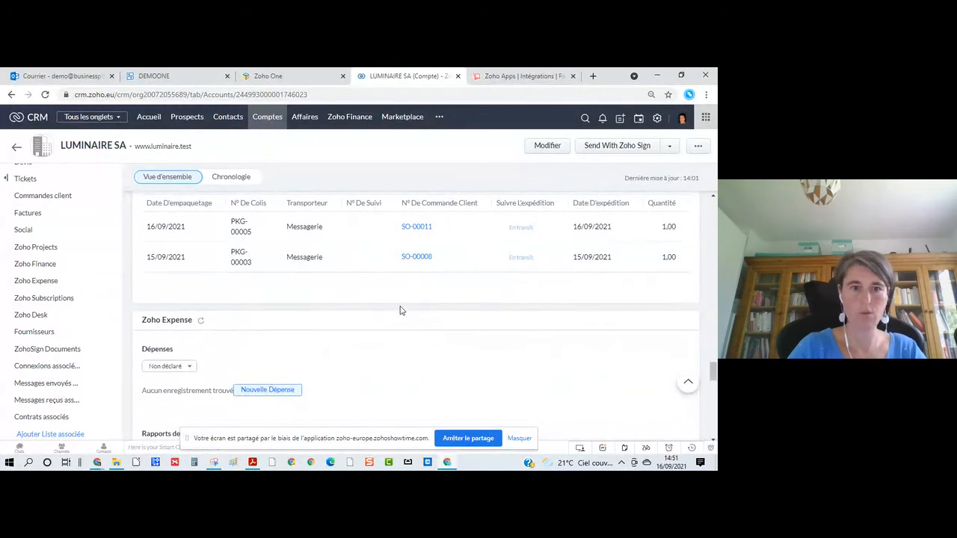
Switch back to Zoho Inventory, review the Zoho Apps and other application integrations, and leave the settings
{"action": "left_click", "coordinate": [499, 75]}
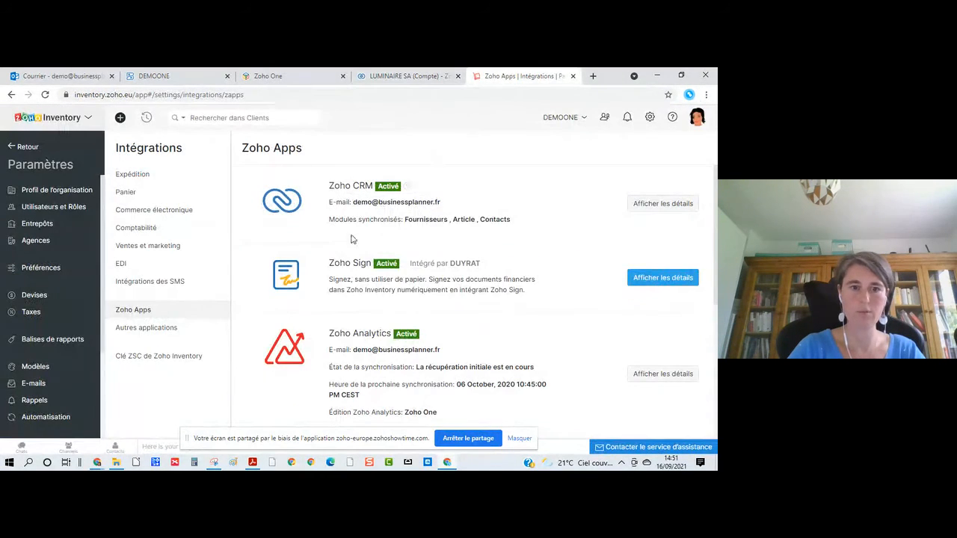
{"action": "scroll", "coordinate": [263, 395], "scroll_direction": "down", "scroll_amount": 3}
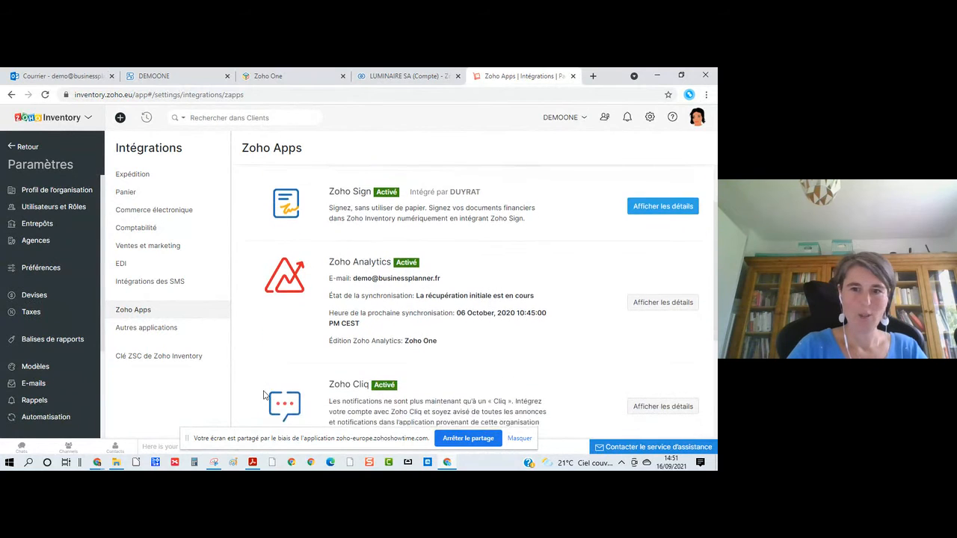
{"action": "left_click", "coordinate": [122, 329]}
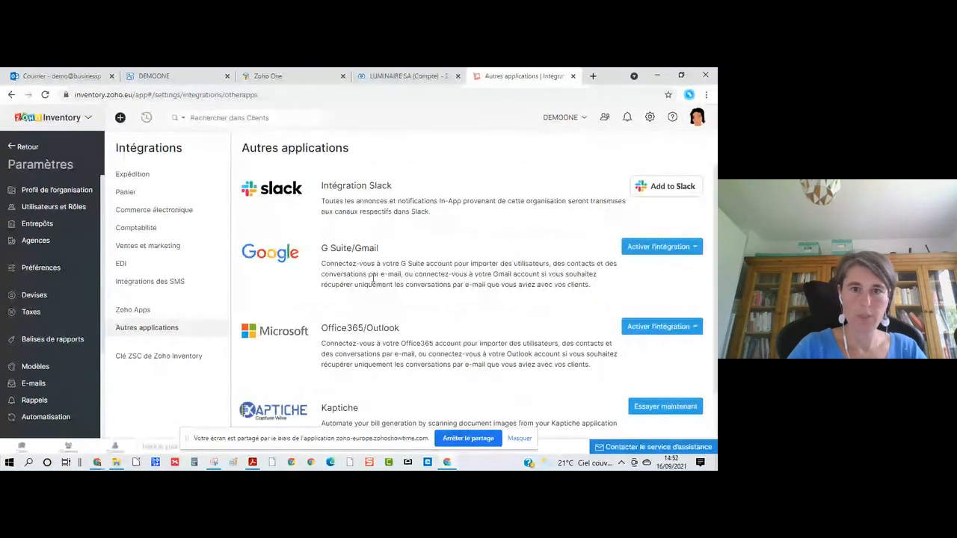
{"action": "scroll", "coordinate": [297, 361], "scroll_direction": "down", "scroll_amount": 1}
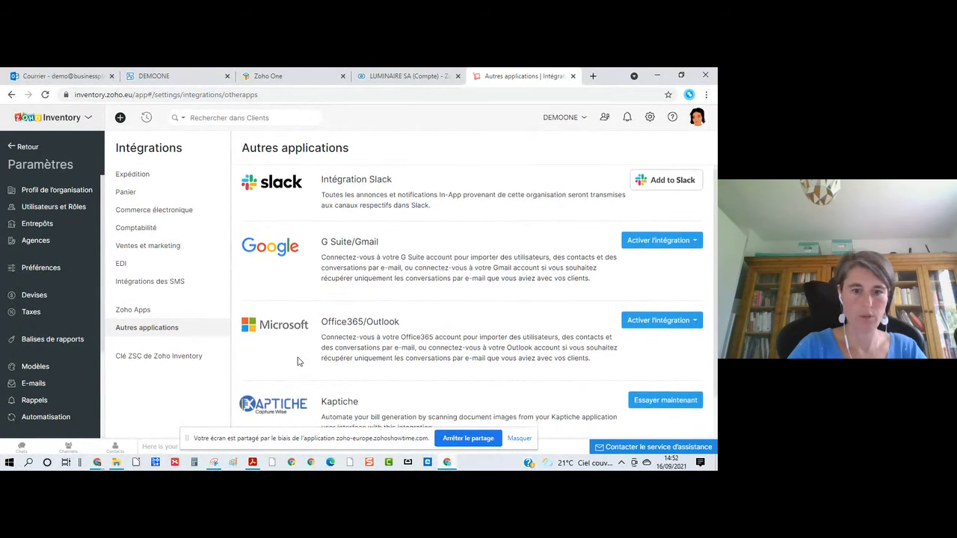
{"action": "left_click", "coordinate": [22, 147]}
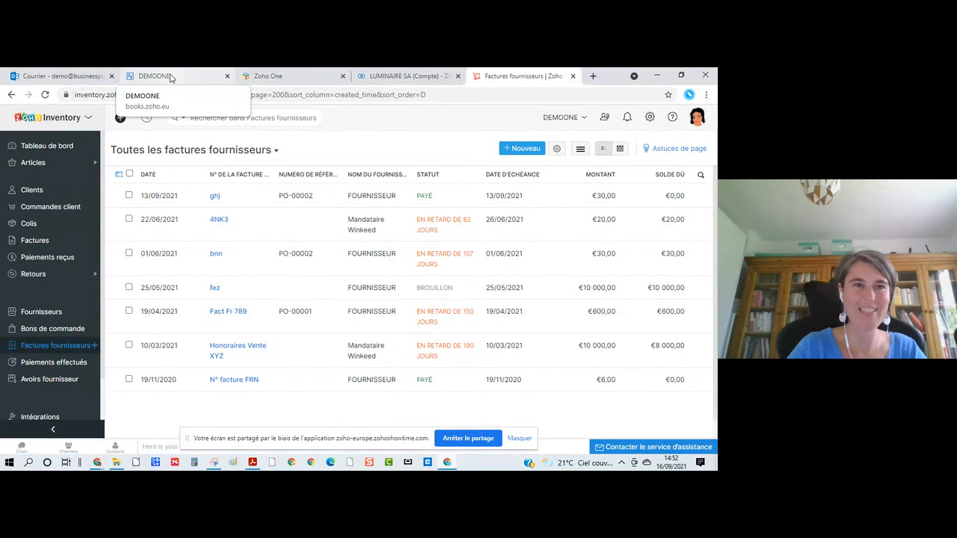
Open the client portal from the invitation e-mail's portal URL and review its home page
{"action": "left_click", "coordinate": [60, 77]}
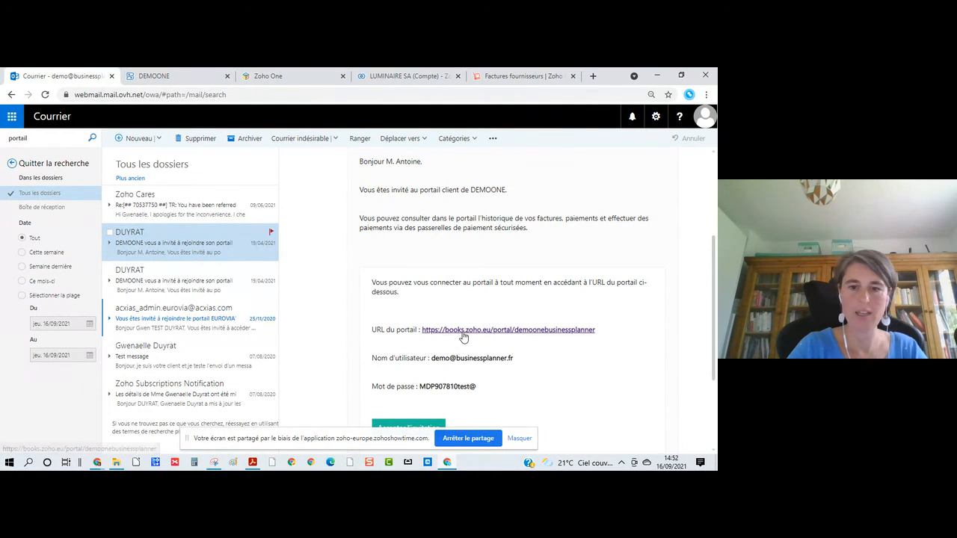
{"action": "left_click", "coordinate": [462, 336]}
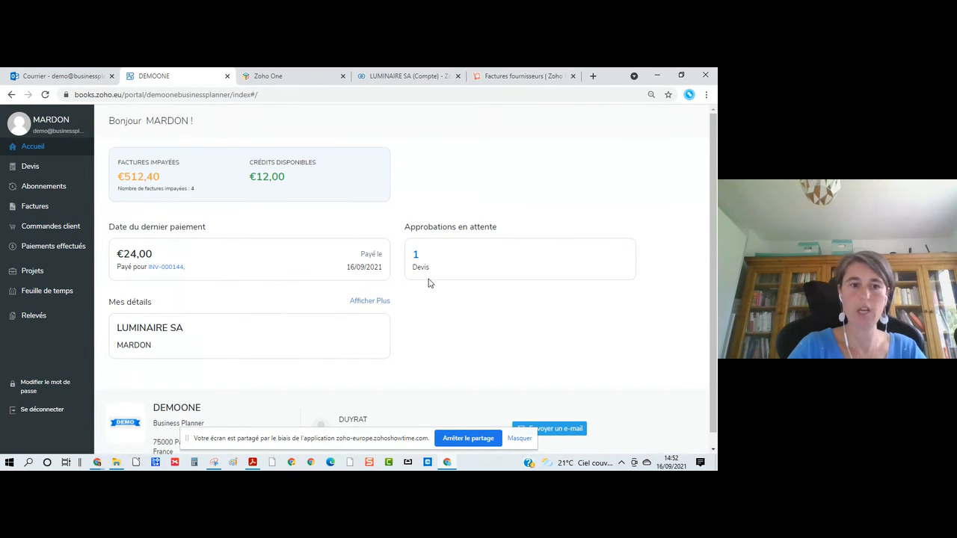
{"action": "scroll", "coordinate": [242, 371], "scroll_direction": "down", "scroll_amount": 1}
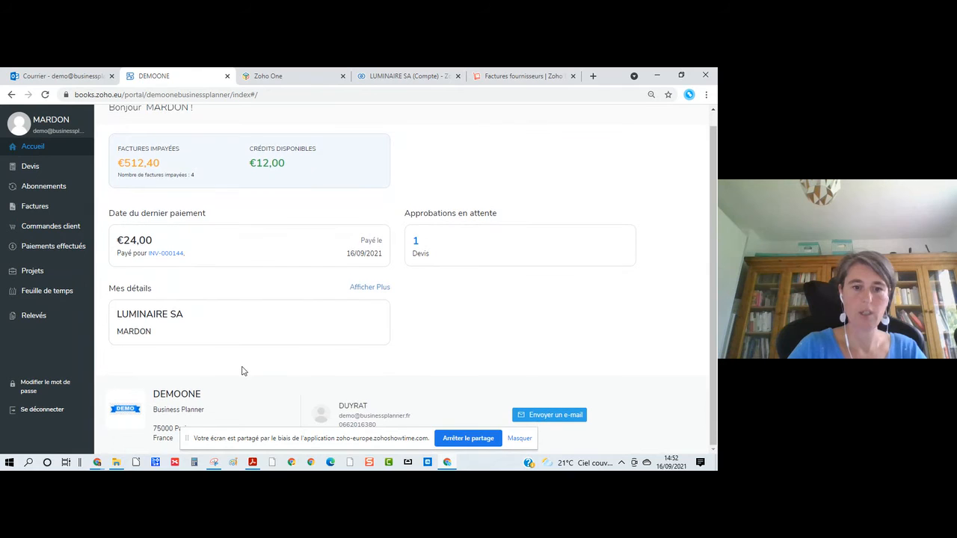
Review the portal's quotes, subscriptions and sales orders, and examine the most recent sales order's document
{"action": "left_click", "coordinate": [38, 167]}
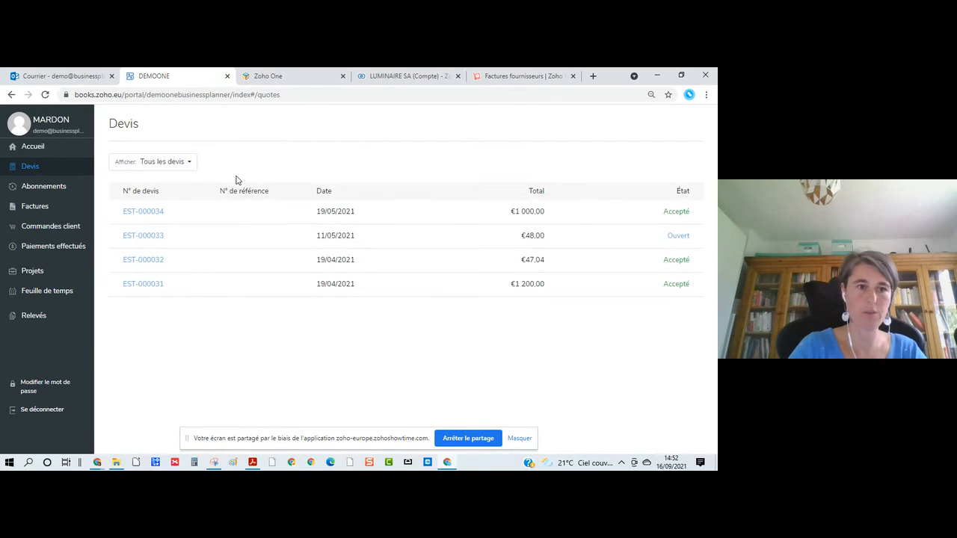
{"action": "left_click", "coordinate": [43, 189]}
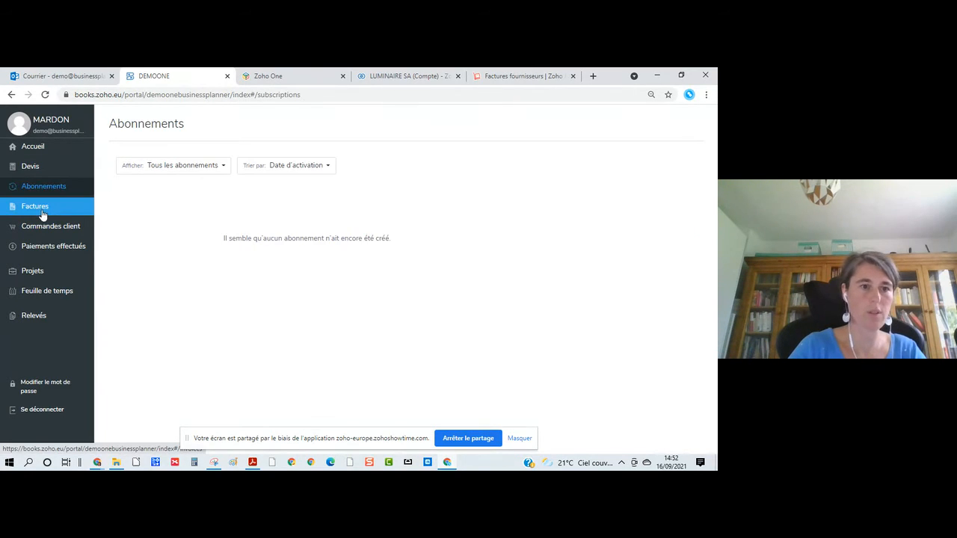
{"action": "left_click", "coordinate": [42, 226]}
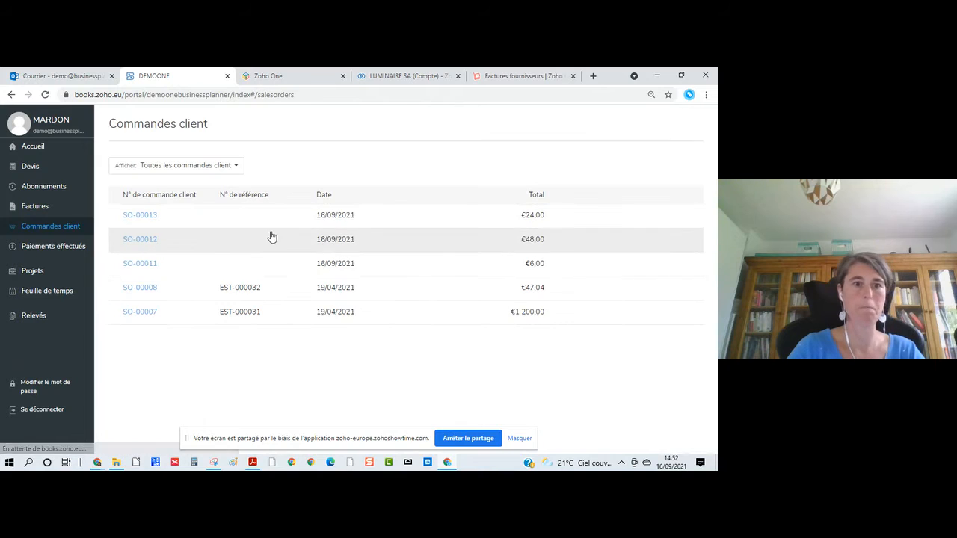
{"action": "left_click", "coordinate": [142, 217]}
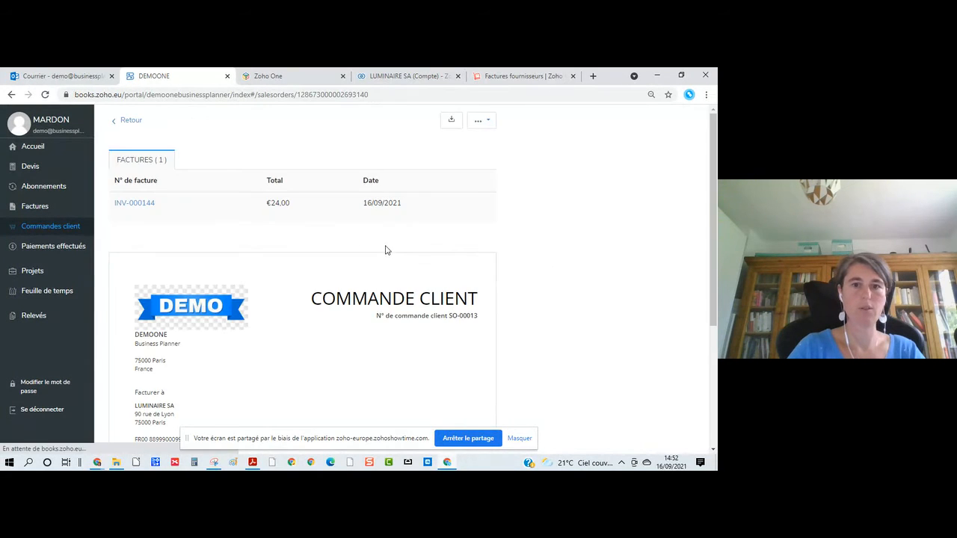
{"action": "scroll", "coordinate": [266, 373], "scroll_direction": "down", "scroll_amount": 5}
{"action": "scroll", "coordinate": [265, 372], "scroll_direction": "up", "scroll_amount": 5}
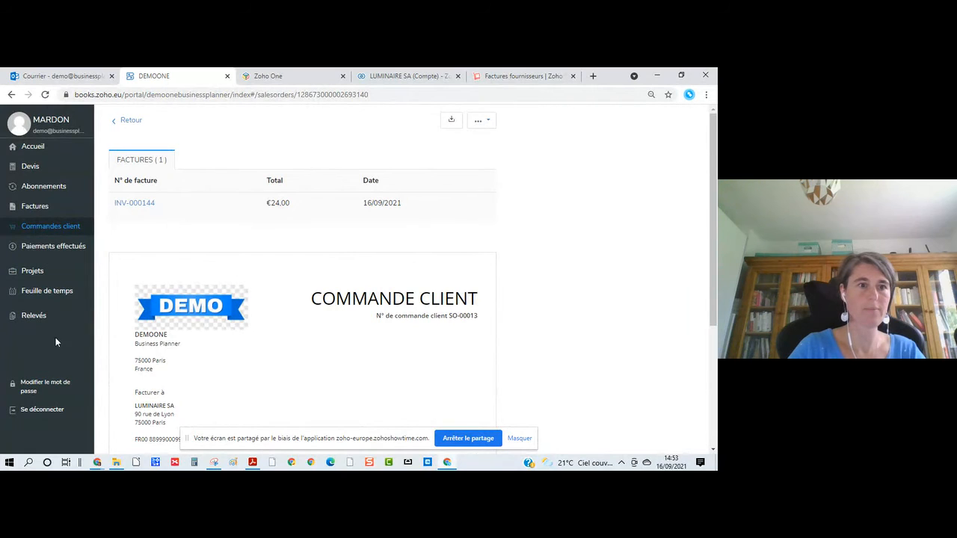
Return to the client portal's home page and stop sharing the screen
{"action": "left_click", "coordinate": [38, 149]}
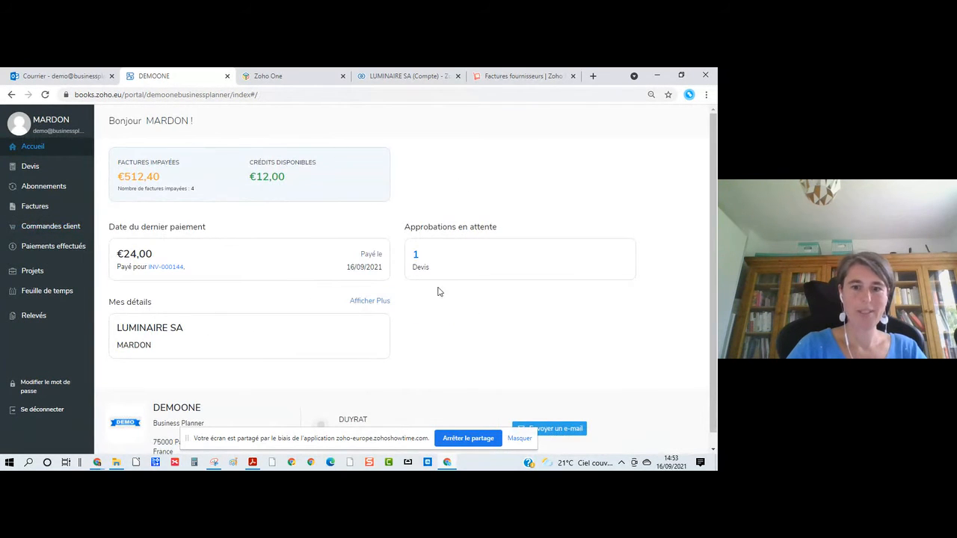
{"action": "left_click", "coordinate": [465, 439]}
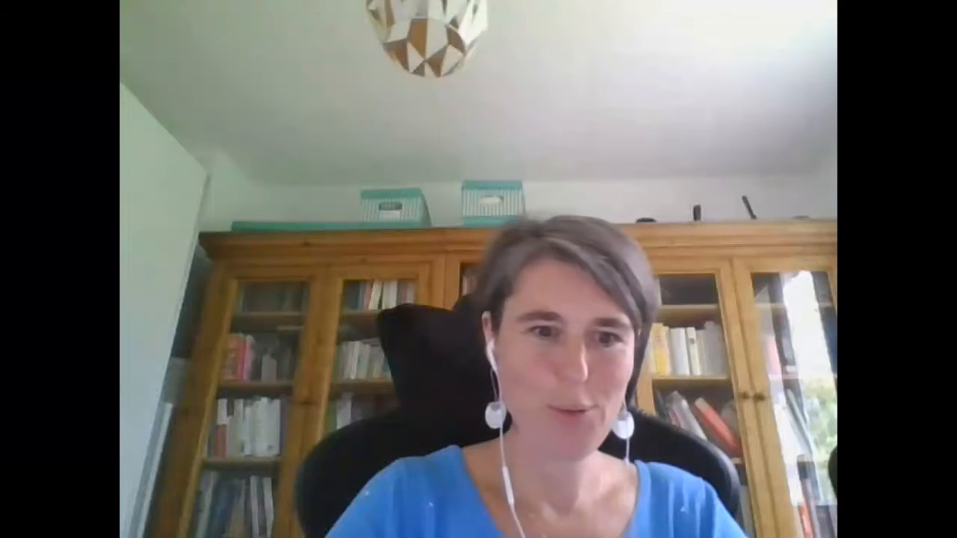
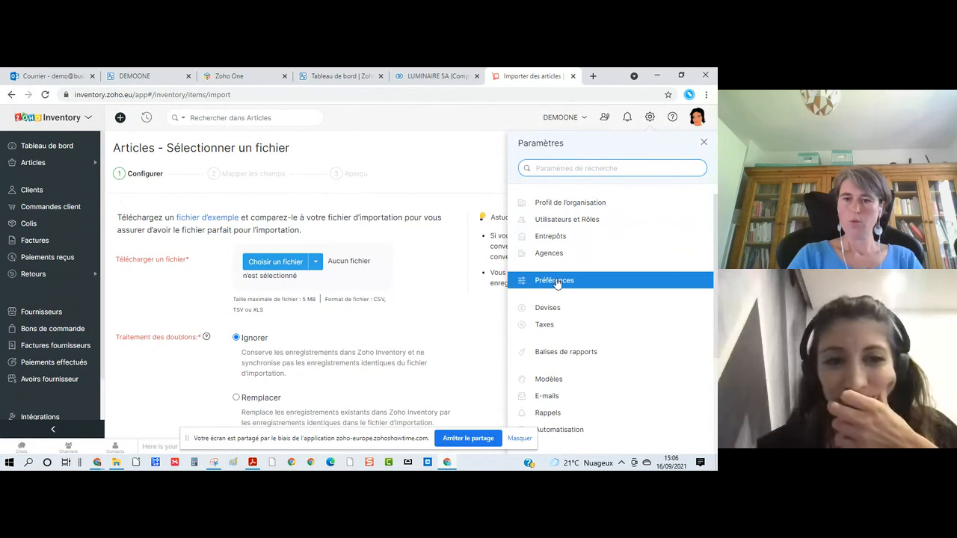
View the branding preferences with the organization logo and portal theme in Zoho Inventory, then leave the settings
{"action": "left_click", "coordinate": [555, 281]}
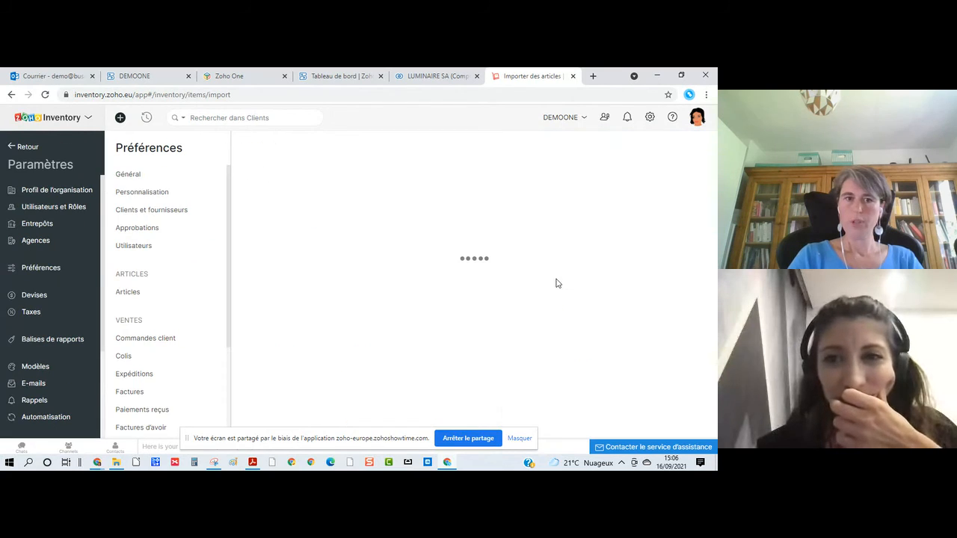
{"action": "left_click", "coordinate": [164, 193]}
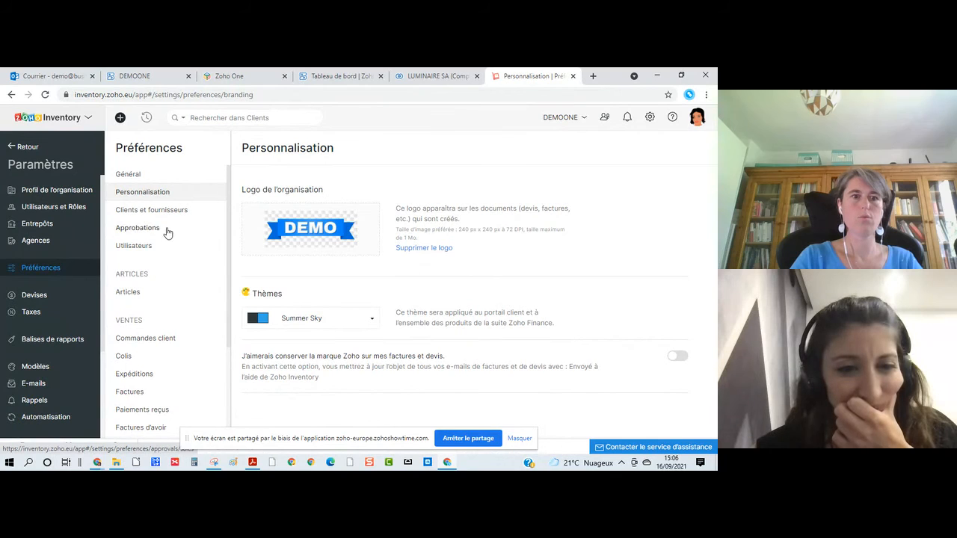
{"action": "left_click", "coordinate": [11, 147]}
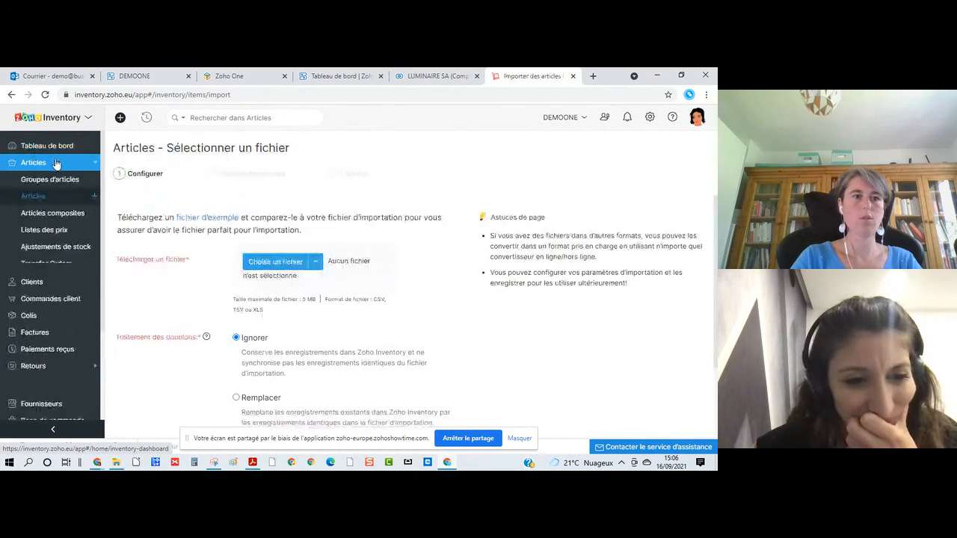
Display Zoho Inventory's customer list and open the second customer's record
{"action": "left_click", "coordinate": [46, 300]}
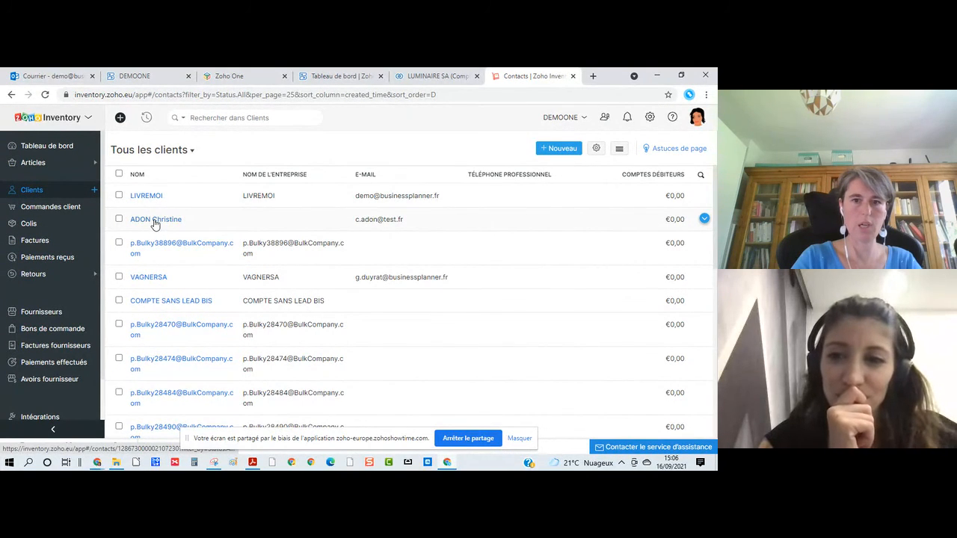
{"action": "left_click", "coordinate": [155, 221]}
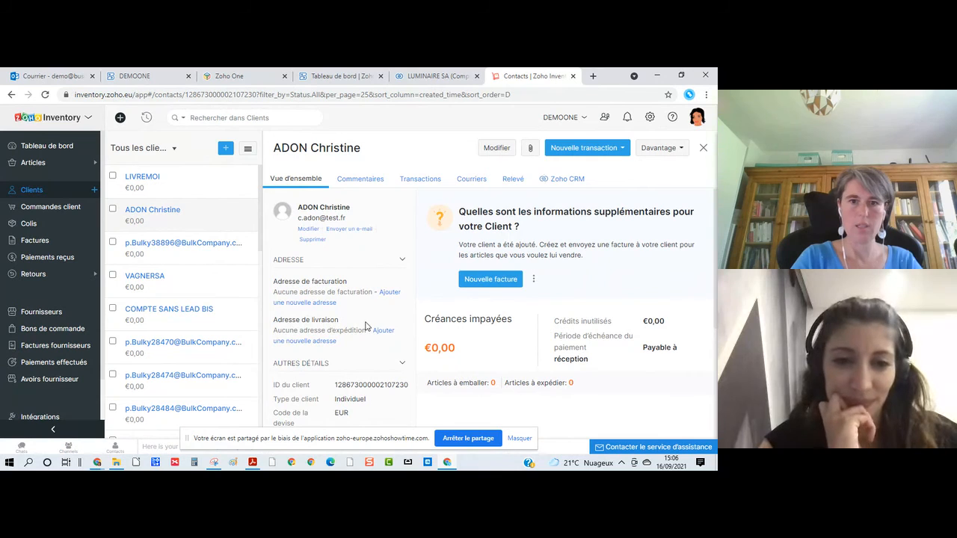
Review the address, other details and activity in the open customer's overview
{"action": "scroll", "coordinate": [366, 326], "scroll_direction": "down", "scroll_amount": 2}
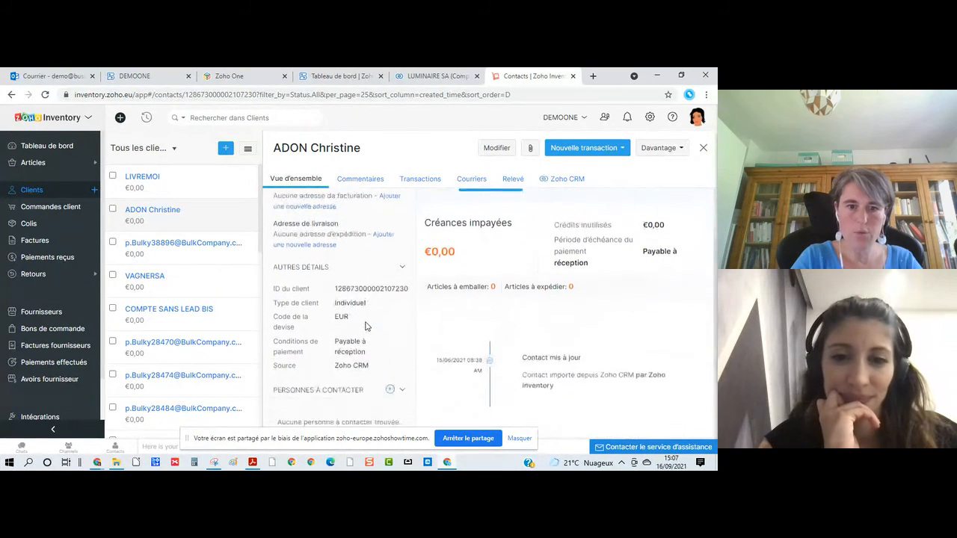
{"action": "scroll", "coordinate": [366, 326], "scroll_direction": "down", "scroll_amount": 2}
{"action": "scroll", "coordinate": [366, 325], "scroll_direction": "up", "scroll_amount": 3}
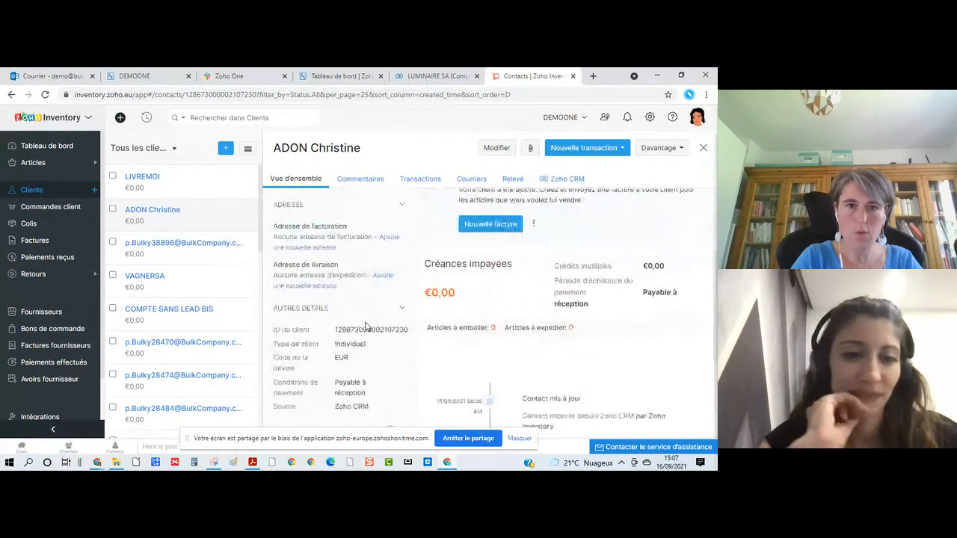
{"action": "scroll", "coordinate": [366, 327], "scroll_direction": "up", "scroll_amount": 1}
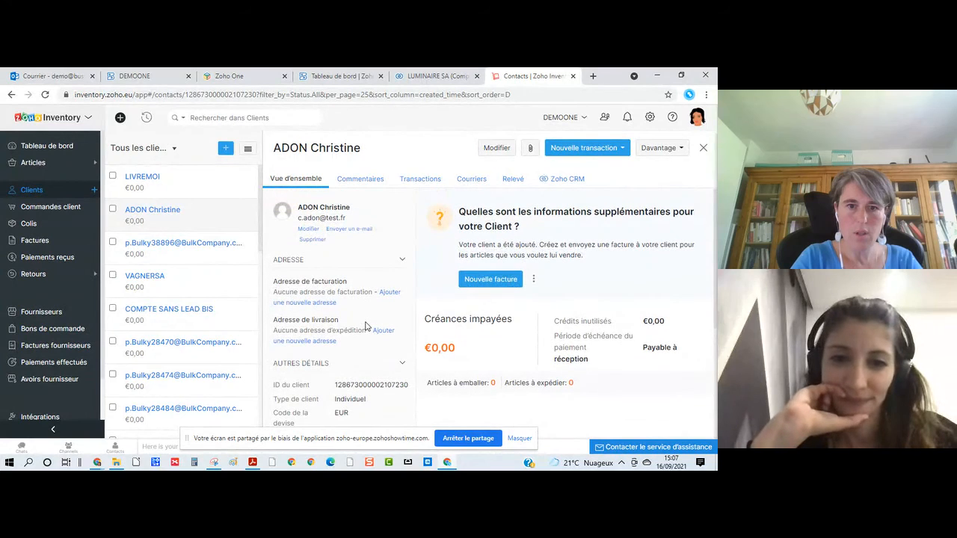
Examine the customer's edit form, including currency, tax rate, payment terms and price list, and return to the customer list without saving
{"action": "left_click", "coordinate": [492, 153]}
{"action": "scroll", "coordinate": [290, 259], "scroll_direction": "down", "scroll_amount": 3}
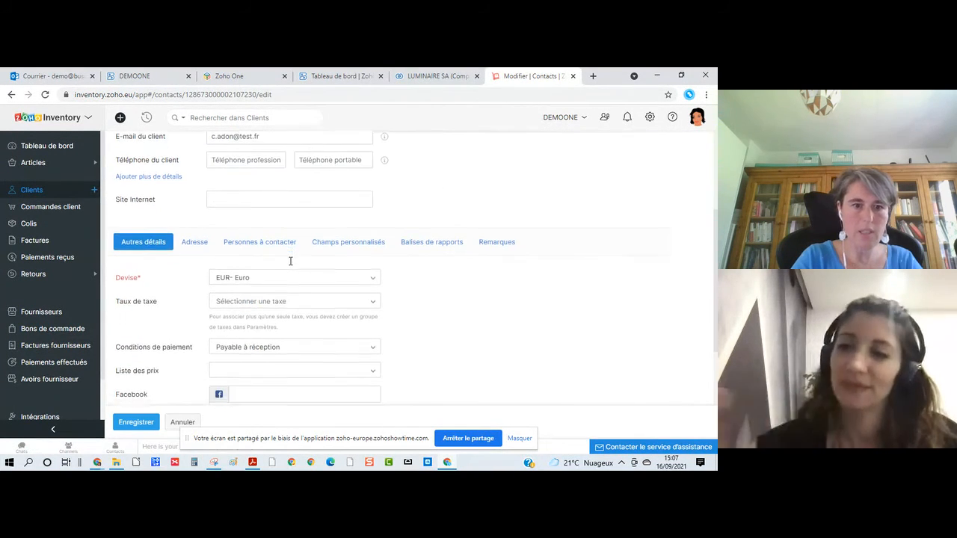
{"action": "scroll", "coordinate": [291, 261], "scroll_direction": "down", "scroll_amount": 1}
{"action": "scroll", "coordinate": [291, 264], "scroll_direction": "down", "scroll_amount": 1}
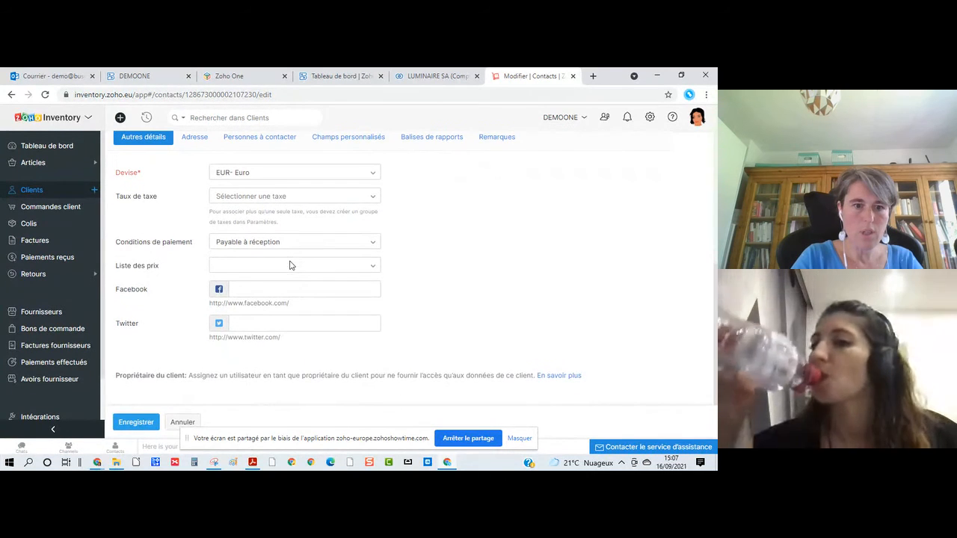
{"action": "scroll", "coordinate": [291, 265], "scroll_direction": "up", "scroll_amount": 2}
{"action": "scroll", "coordinate": [290, 265], "scroll_direction": "up", "scroll_amount": 2}
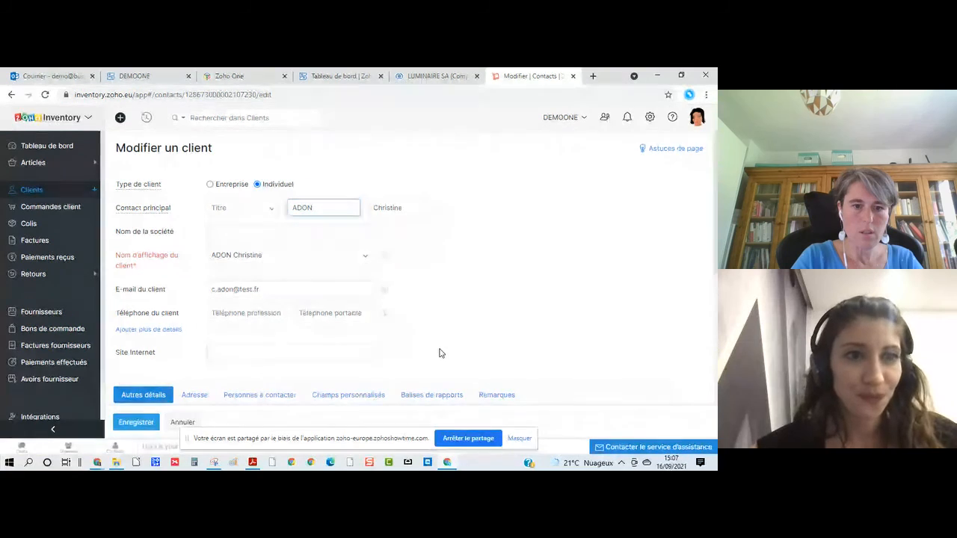
{"action": "scroll", "coordinate": [439, 353], "scroll_direction": "down", "scroll_amount": 2}
{"action": "scroll", "coordinate": [439, 353], "scroll_direction": "down", "scroll_amount": 1}
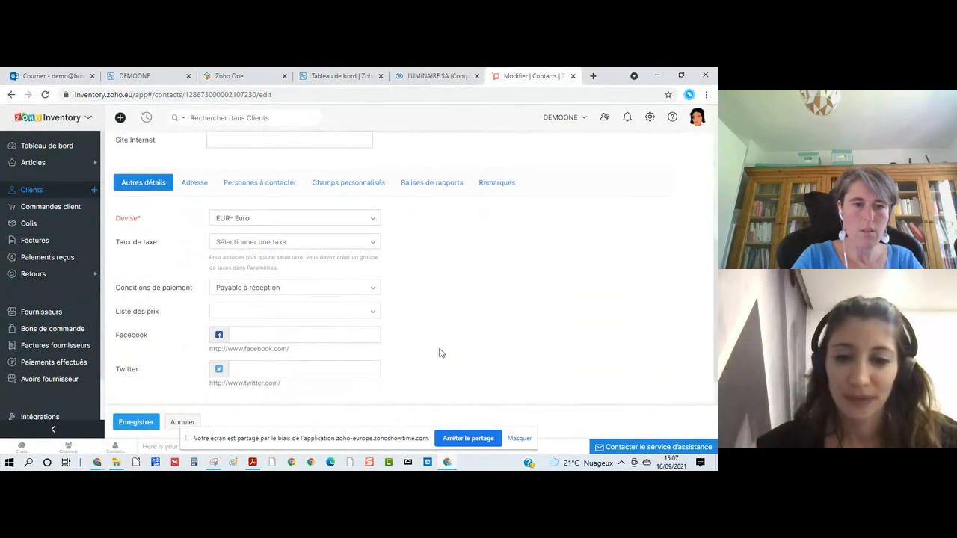
{"action": "scroll", "coordinate": [439, 353], "scroll_direction": "down", "scroll_amount": 1}
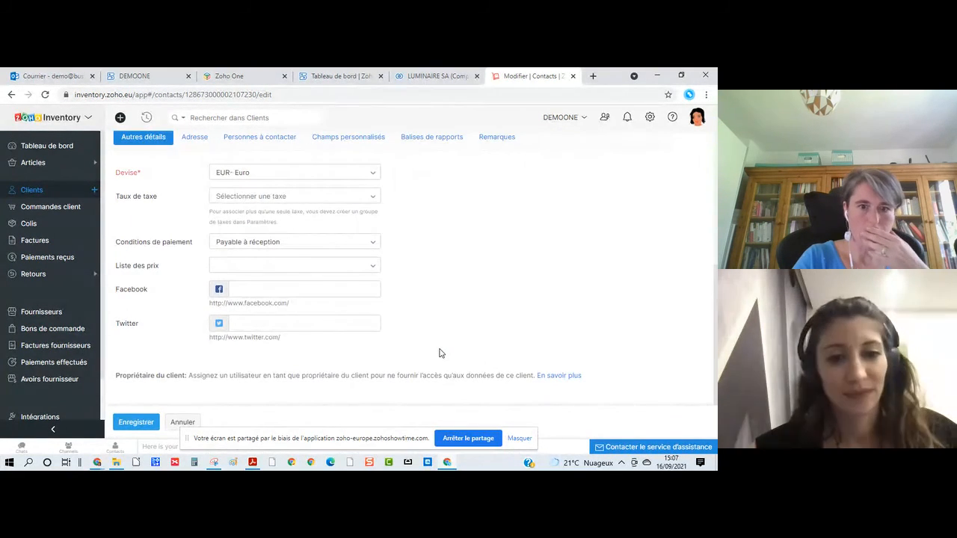
{"action": "scroll", "coordinate": [440, 353], "scroll_direction": "up", "scroll_amount": 5}
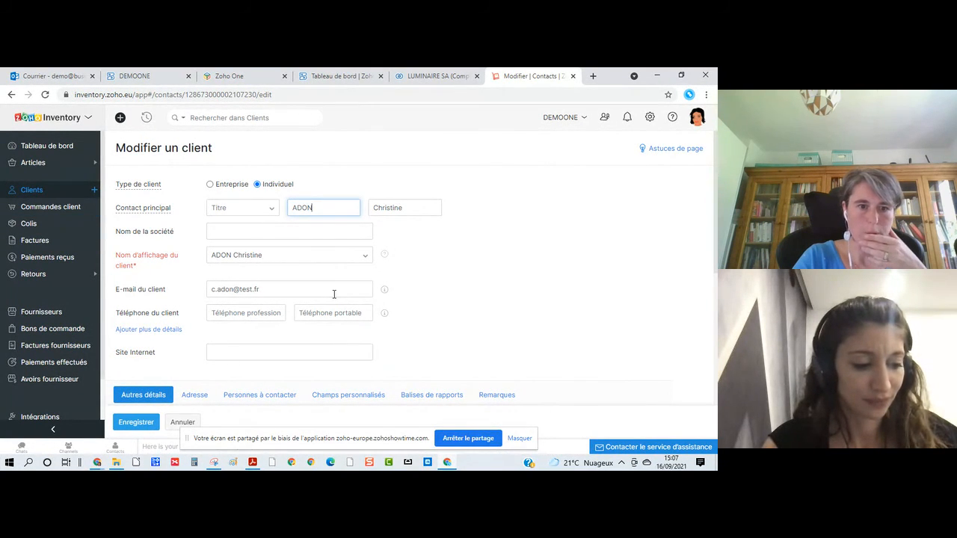
{"action": "scroll", "coordinate": [334, 294], "scroll_direction": "down", "scroll_amount": 3}
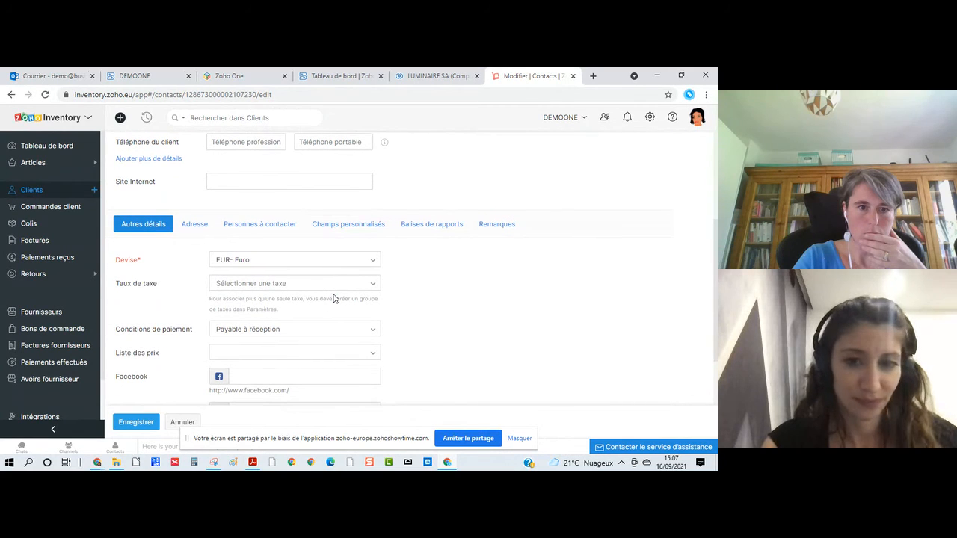
{"action": "scroll", "coordinate": [334, 297], "scroll_direction": "up", "scroll_amount": 3}
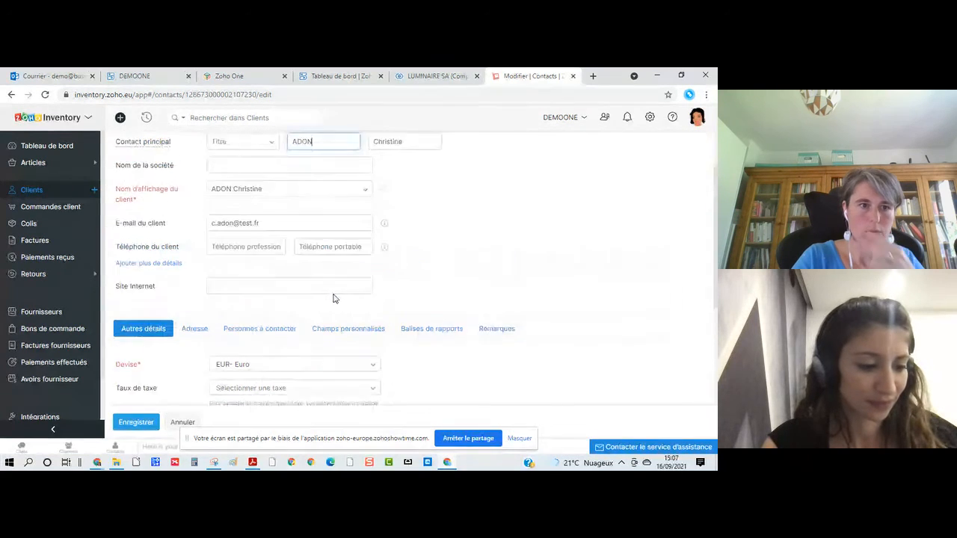
{"action": "left_click", "coordinate": [32, 190]}
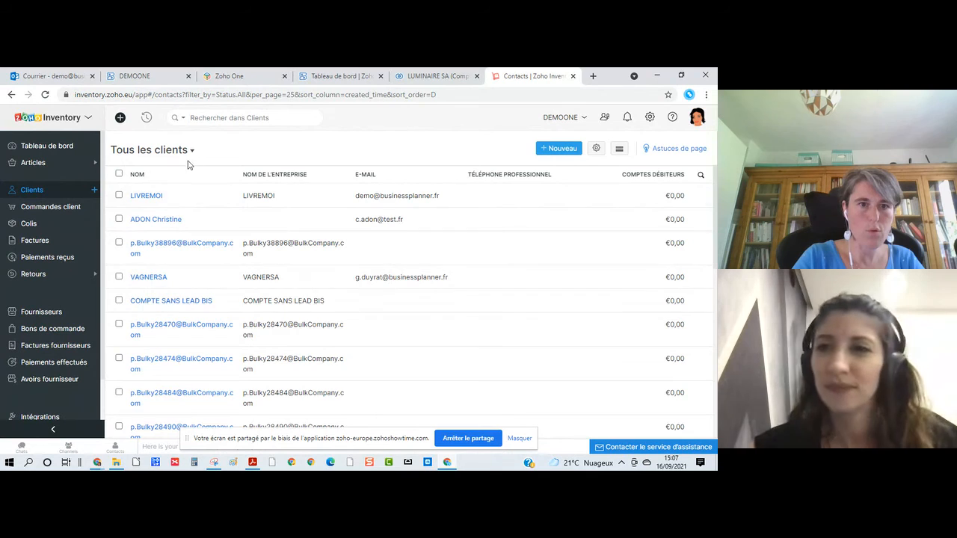
Search the customers for "luminai", open the LUMINAIRE SA record and review its overview details
{"action": "left_click", "coordinate": [225, 118]}
{"action": "type", "text": "luminai"}
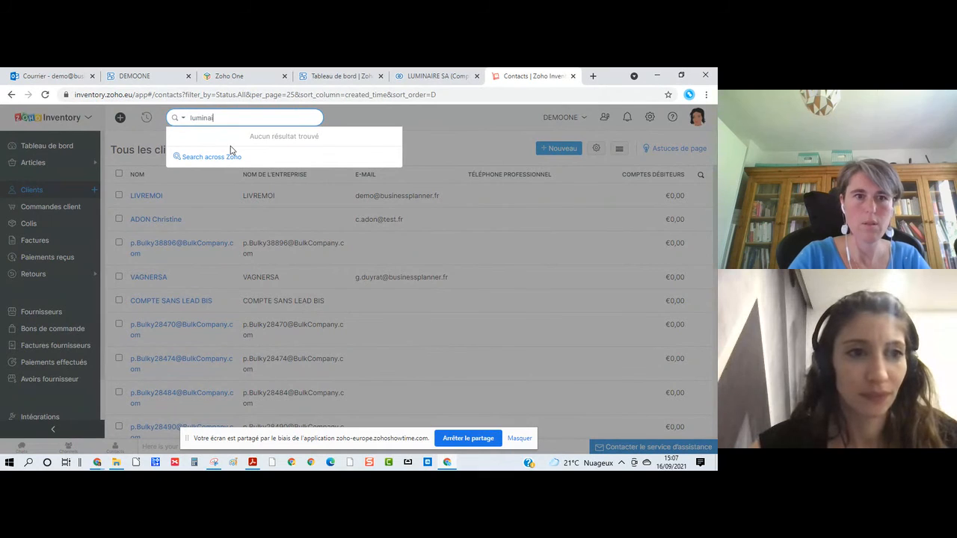
{"action": "key", "text": "Return"}
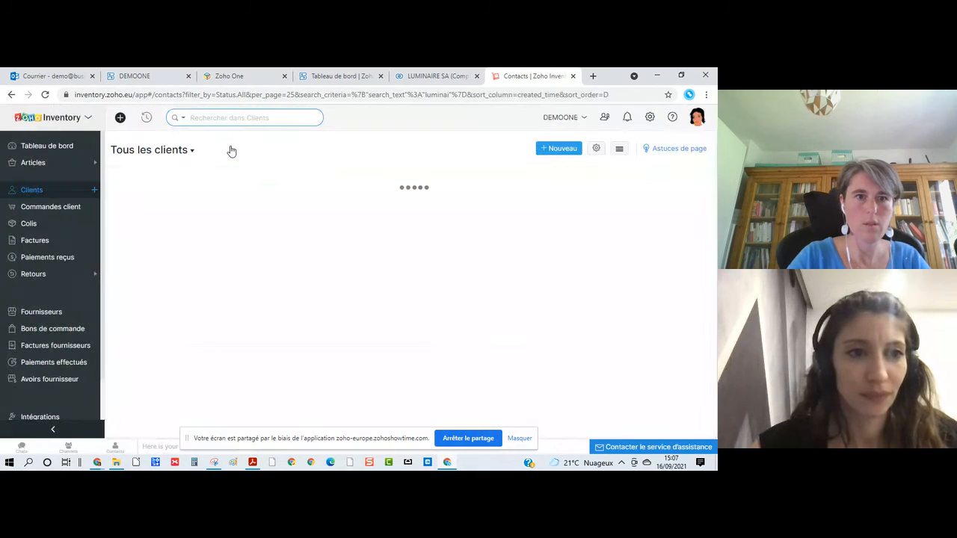
{"action": "left_click", "coordinate": [157, 256]}
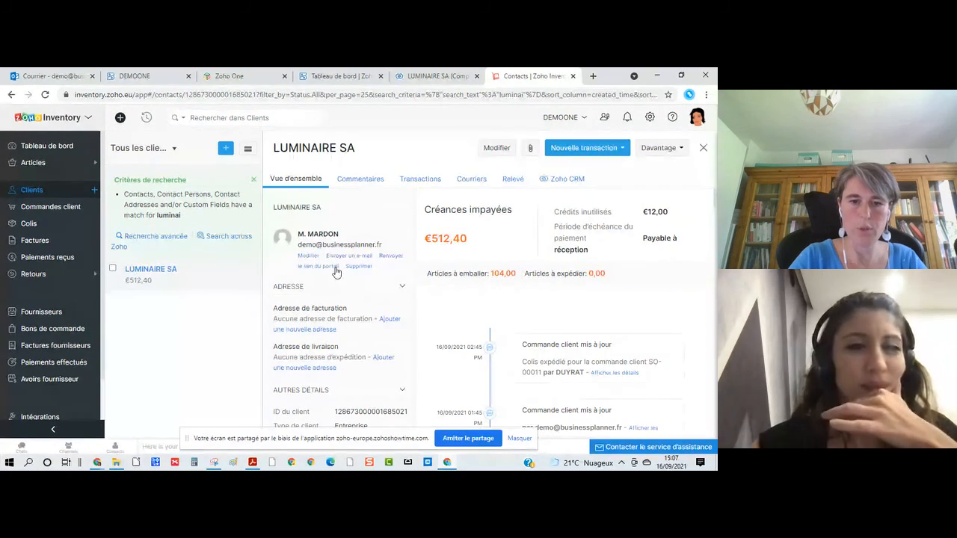
{"action": "scroll", "coordinate": [341, 301], "scroll_direction": "down", "scroll_amount": 1}
{"action": "scroll", "coordinate": [342, 301], "scroll_direction": "down", "scroll_amount": 5}
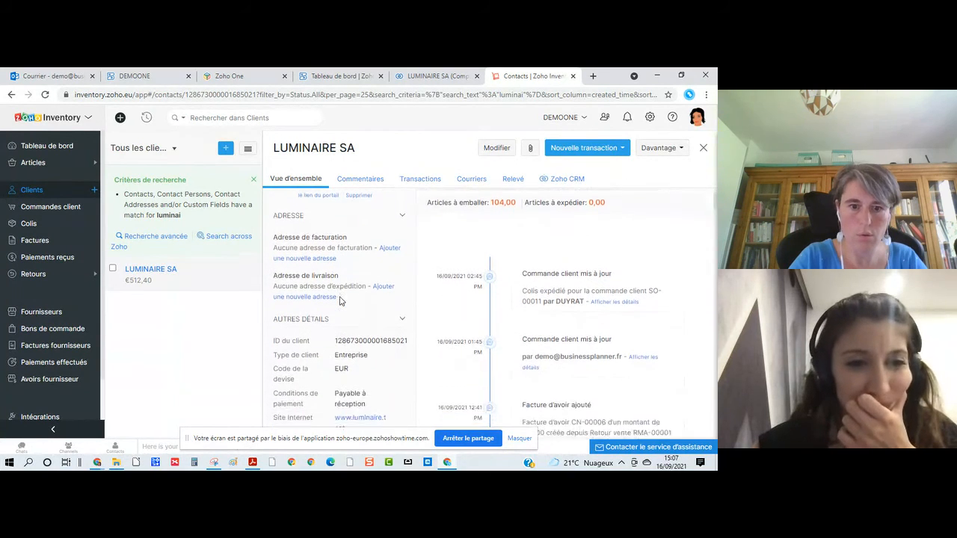
{"action": "scroll", "coordinate": [342, 301], "scroll_direction": "down", "scroll_amount": 3}
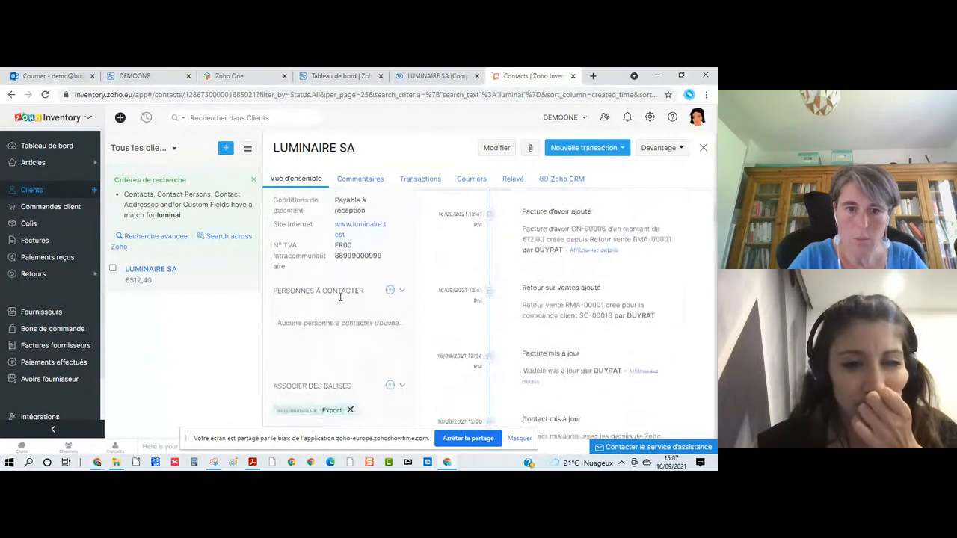
Examine the fields of LUMINAIRE SA's edit form and cancel the editing
{"action": "left_click", "coordinate": [498, 148]}
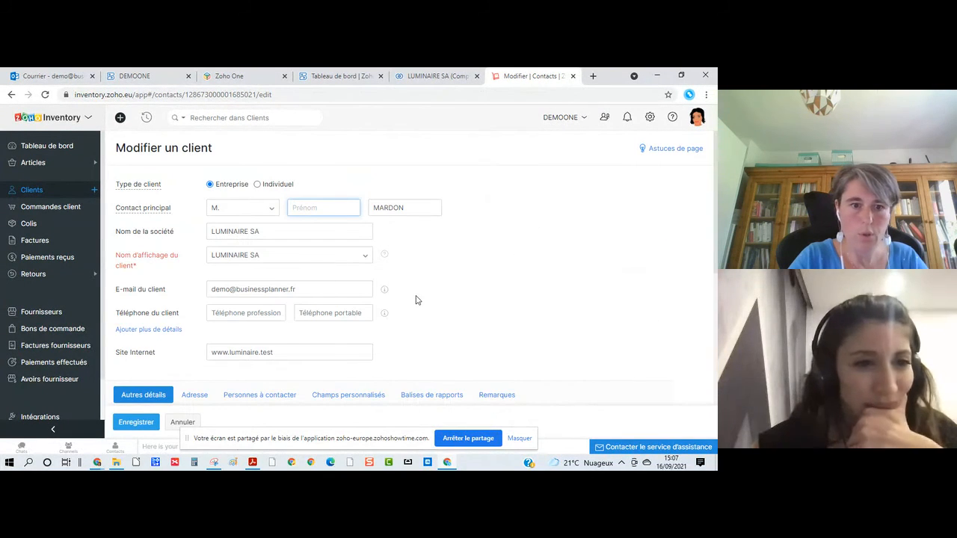
{"action": "scroll", "coordinate": [416, 299], "scroll_direction": "down", "scroll_amount": 2}
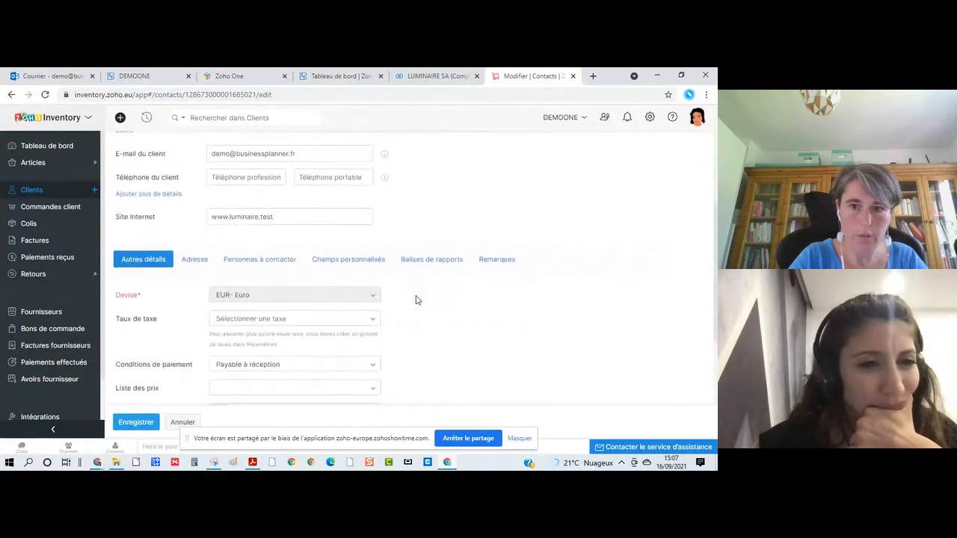
{"action": "scroll", "coordinate": [417, 300], "scroll_direction": "down", "scroll_amount": 2}
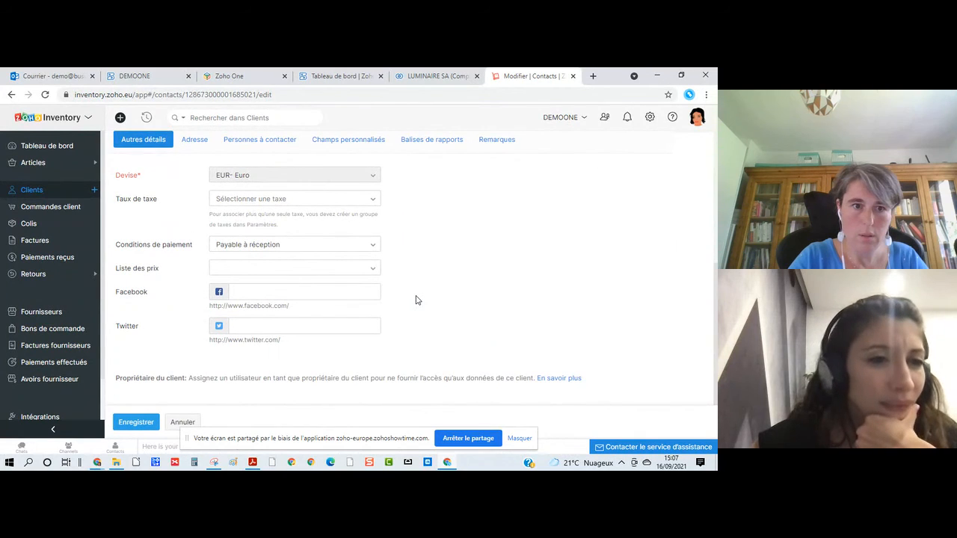
{"action": "scroll", "coordinate": [417, 300], "scroll_direction": "up", "scroll_amount": 4}
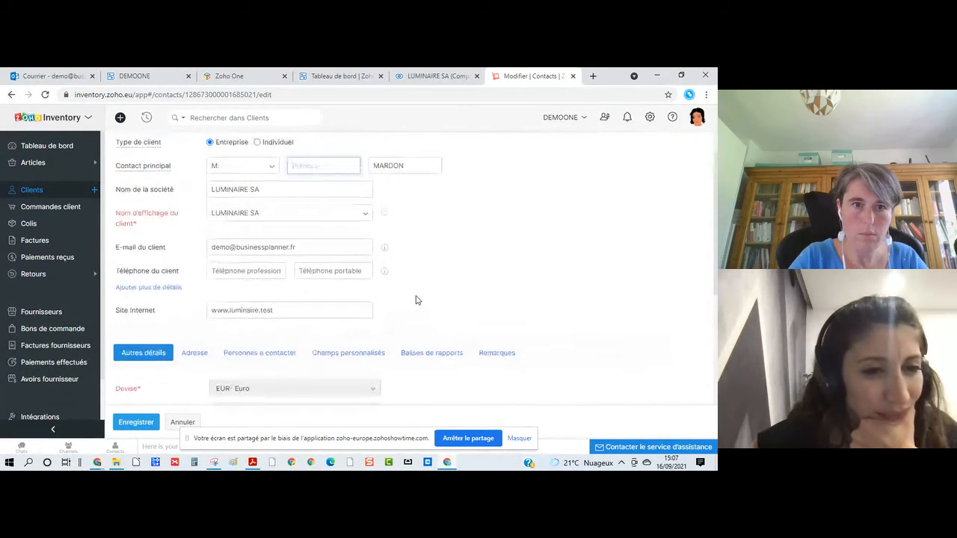
{"action": "left_click", "coordinate": [184, 421]}
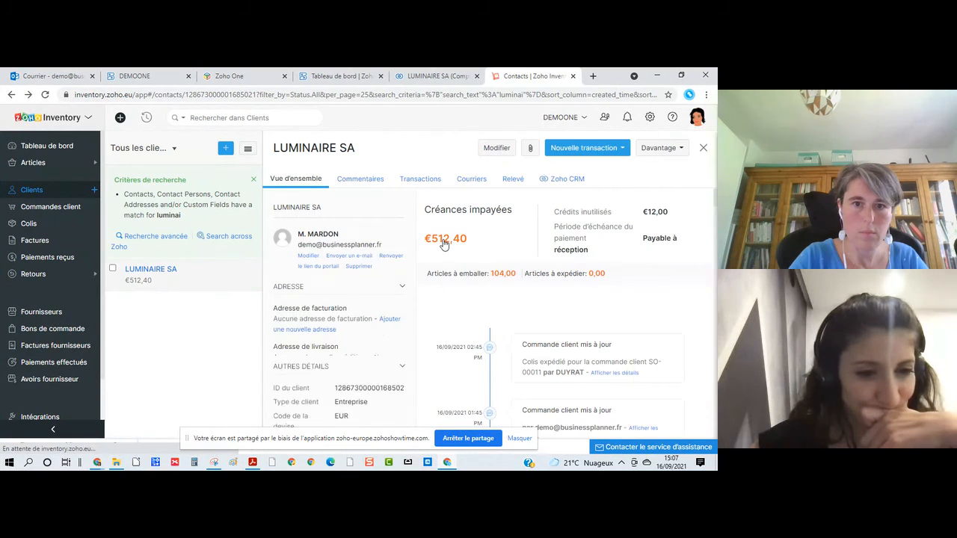
Return to the customer list and show all customers without the search filter, sorted by name in ascending order
{"action": "left_click", "coordinate": [41, 194]}
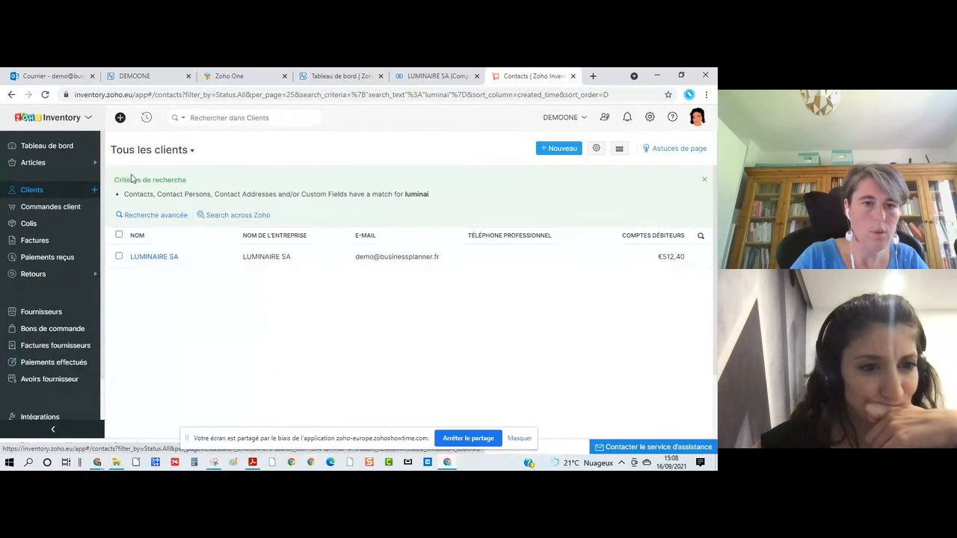
{"action": "left_click", "coordinate": [189, 151]}
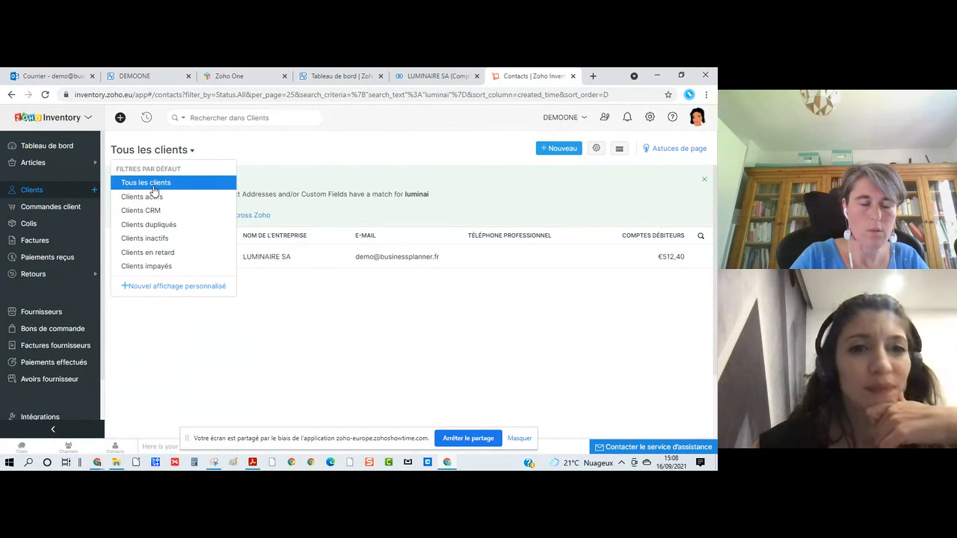
{"action": "left_click", "coordinate": [153, 186]}
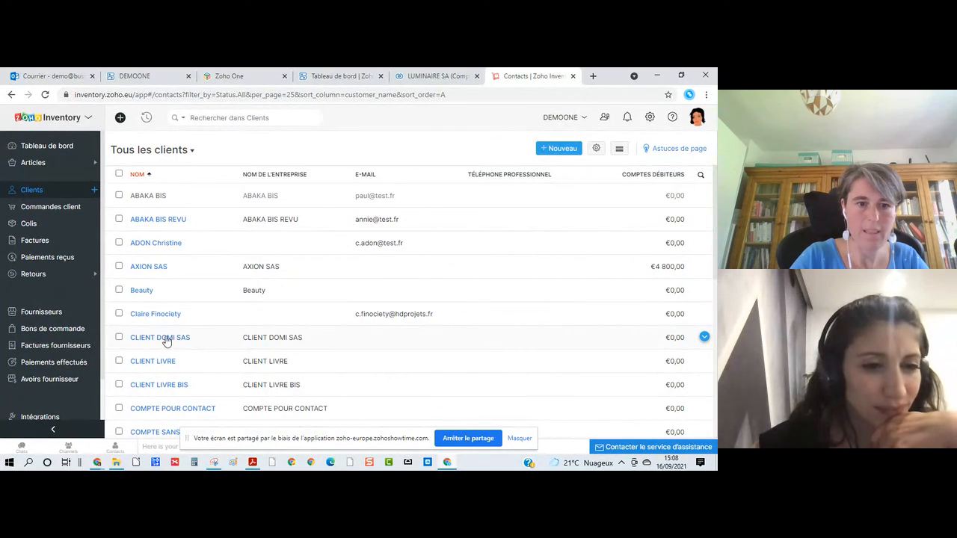
Open the CLIENT DOMI SAS record, review its details and history, and view the additional actions available for it
{"action": "left_click", "coordinate": [166, 338]}
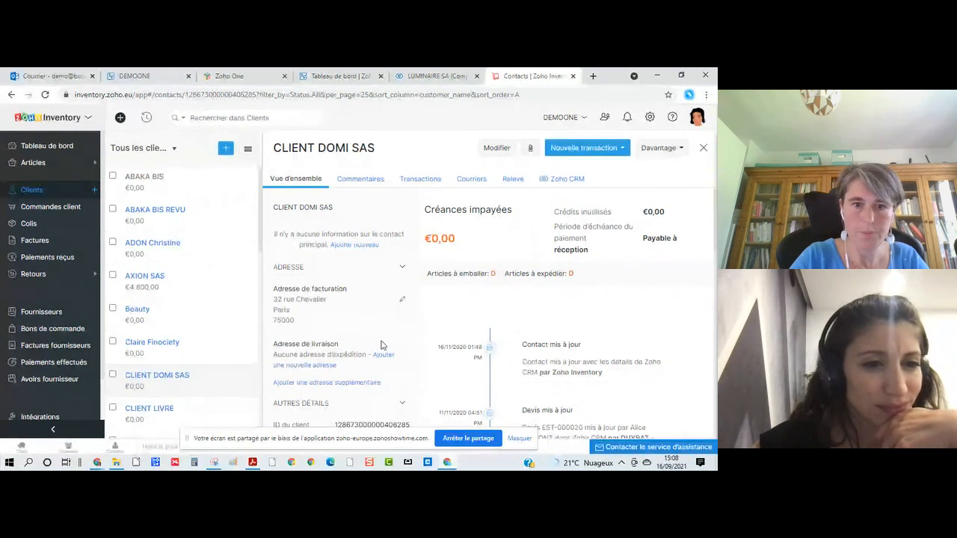
{"action": "scroll", "coordinate": [381, 345], "scroll_direction": "down", "scroll_amount": 3}
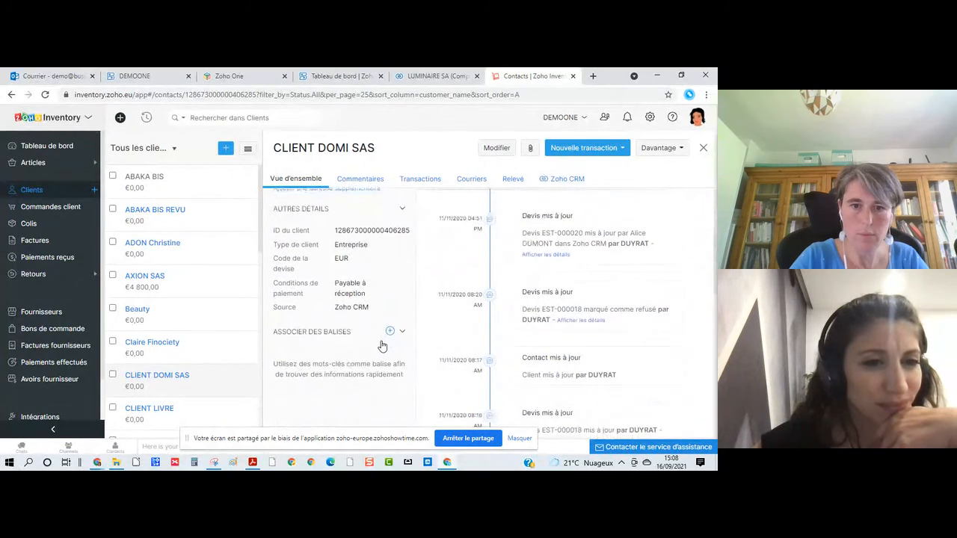
{"action": "scroll", "coordinate": [381, 345], "scroll_direction": "down", "scroll_amount": 3}
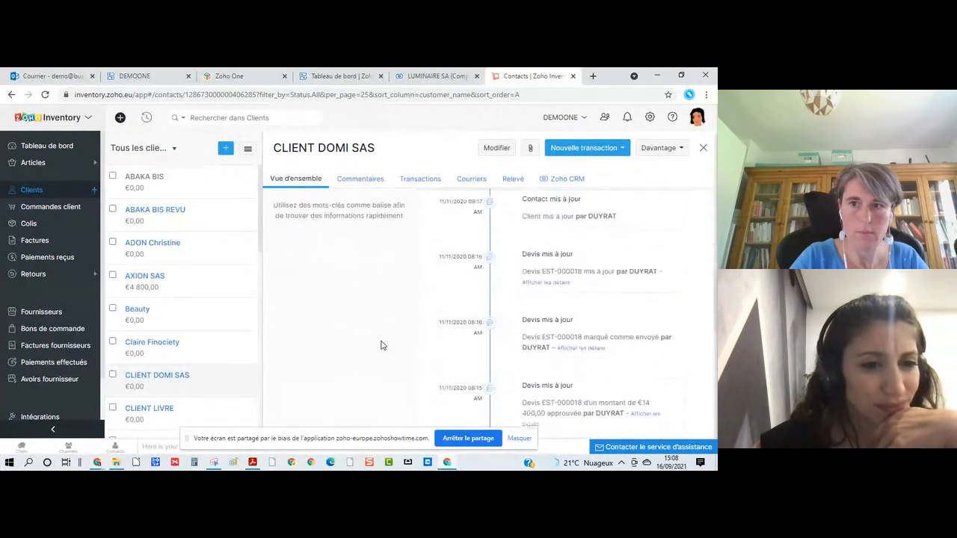
{"action": "left_click", "coordinate": [662, 148]}
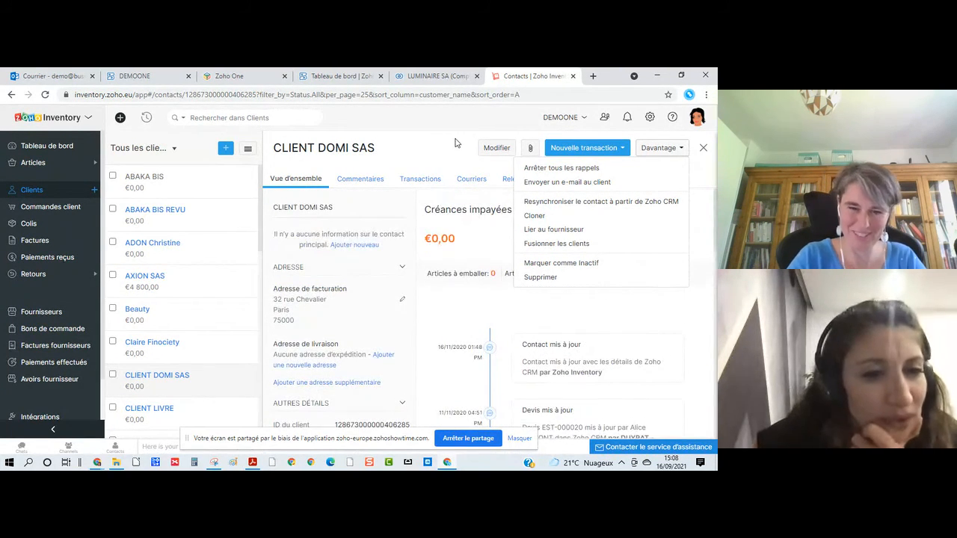
{"action": "left_click", "coordinate": [416, 142]}
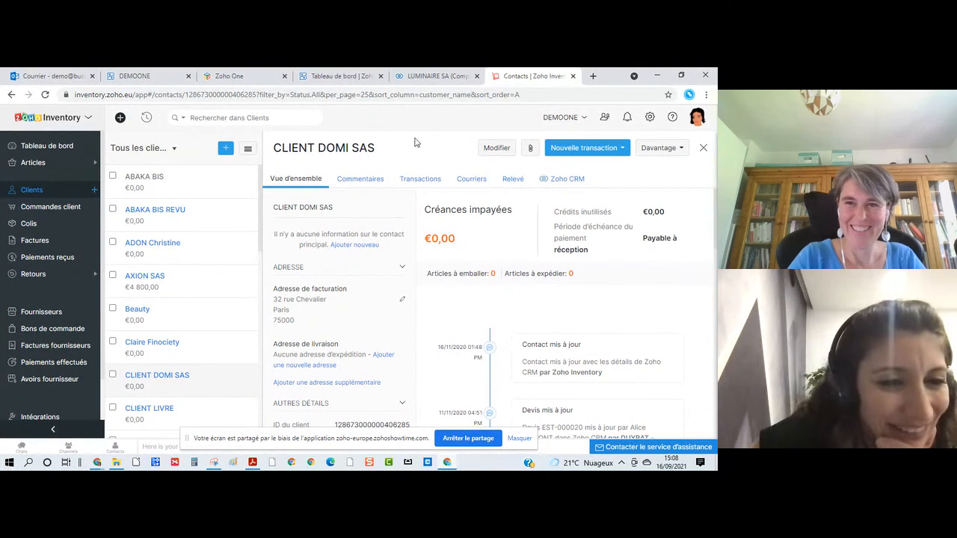
Open the general preferences and examine the discount, tax, stock tracking and document copy label settings
{"action": "left_click", "coordinate": [650, 117]}
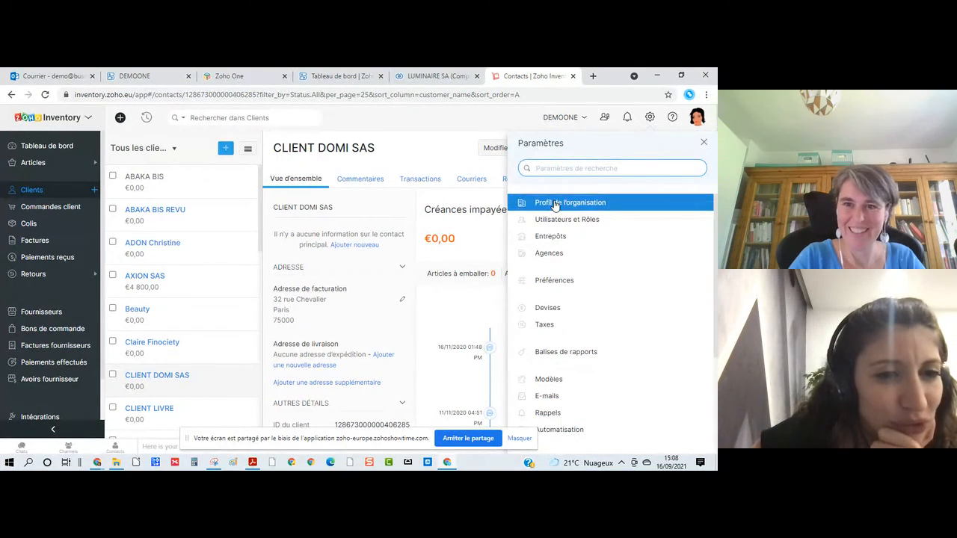
{"action": "left_click", "coordinate": [551, 282]}
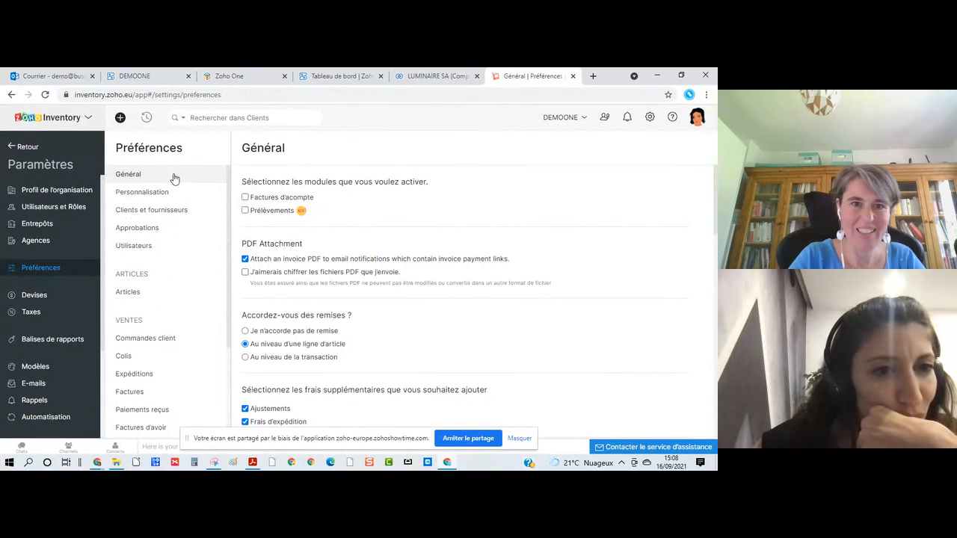
{"action": "scroll", "coordinate": [404, 266], "scroll_direction": "down", "scroll_amount": 3}
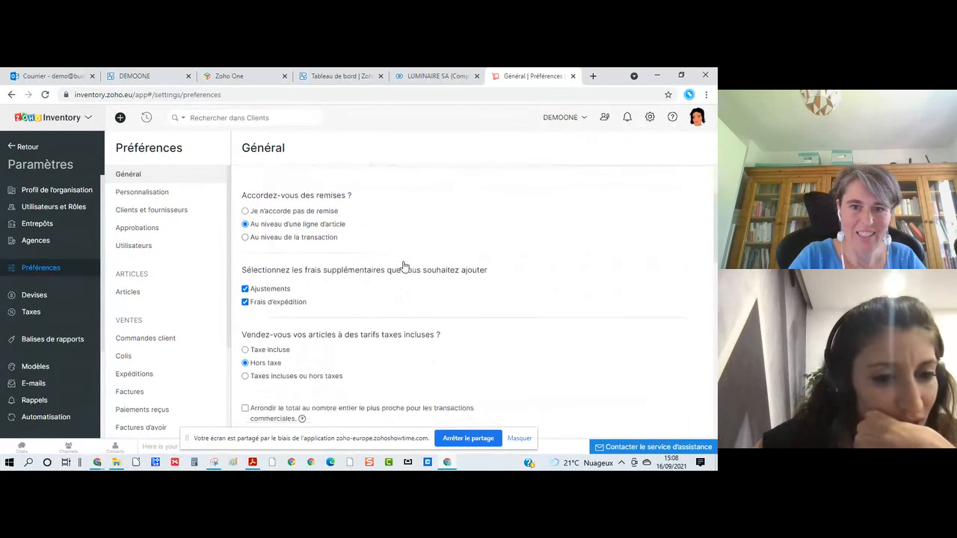
{"action": "scroll", "coordinate": [403, 266], "scroll_direction": "down", "scroll_amount": 3}
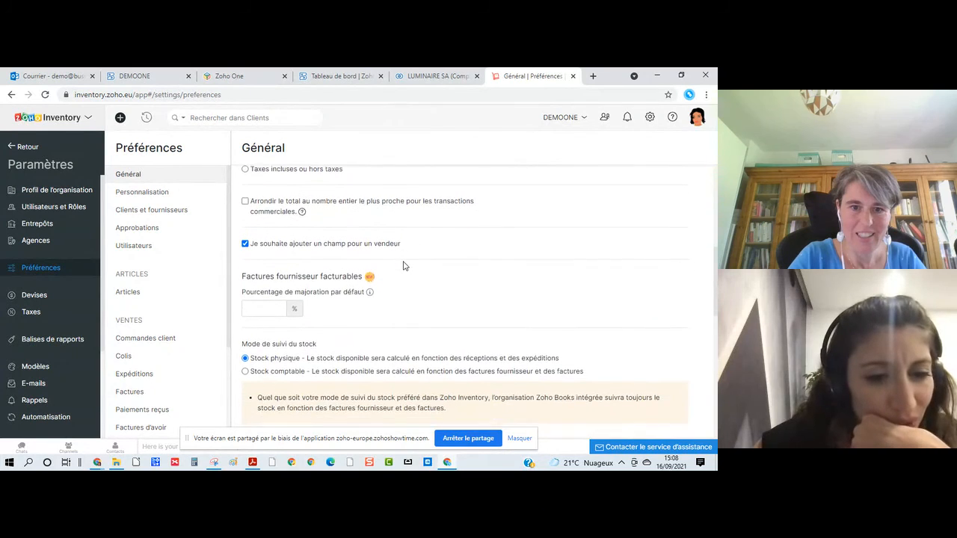
{"action": "scroll", "coordinate": [404, 265], "scroll_direction": "down", "scroll_amount": 4}
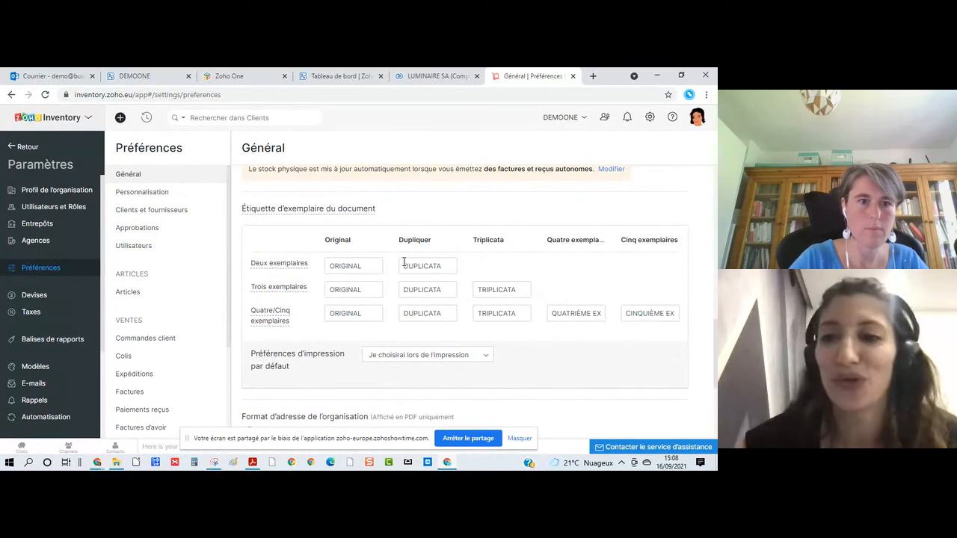
Open the customer and vendor preferences and examine the default customer type, credit limit, PDF address formats and custom fields
{"action": "left_click", "coordinate": [152, 210]}
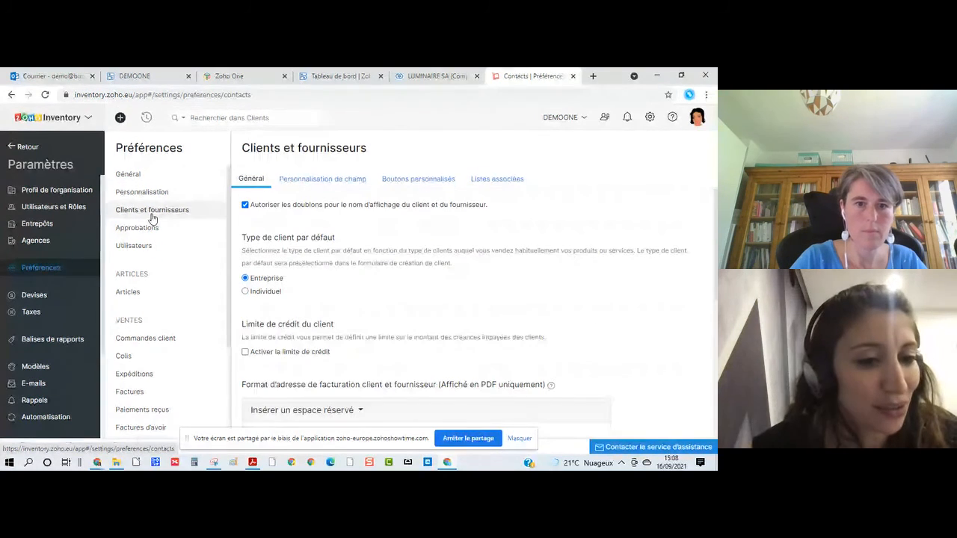
{"action": "scroll", "coordinate": [363, 284], "scroll_direction": "down", "scroll_amount": 1}
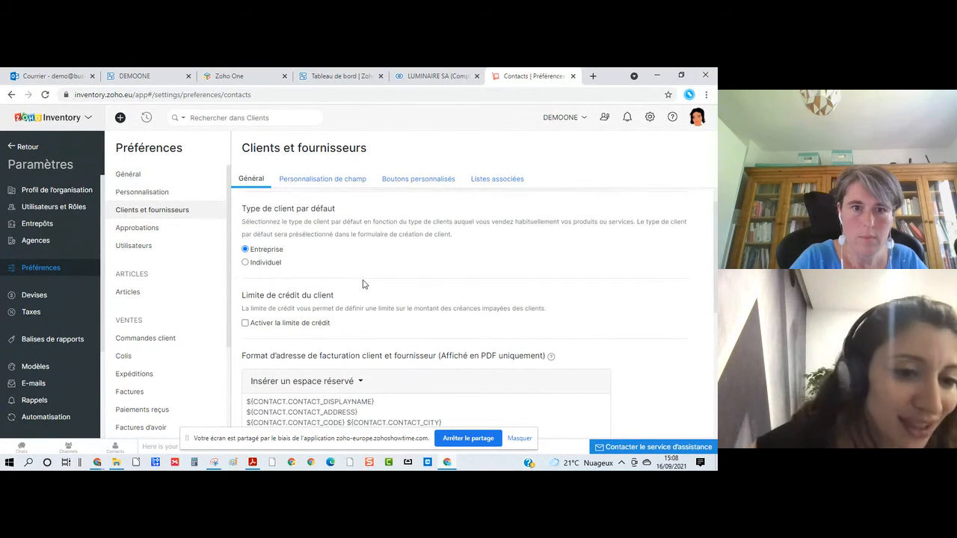
{"action": "scroll", "coordinate": [363, 285], "scroll_direction": "up", "scroll_amount": 1}
{"action": "scroll", "coordinate": [363, 284], "scroll_direction": "down", "scroll_amount": 3}
{"action": "scroll", "coordinate": [362, 284], "scroll_direction": "up", "scroll_amount": 3}
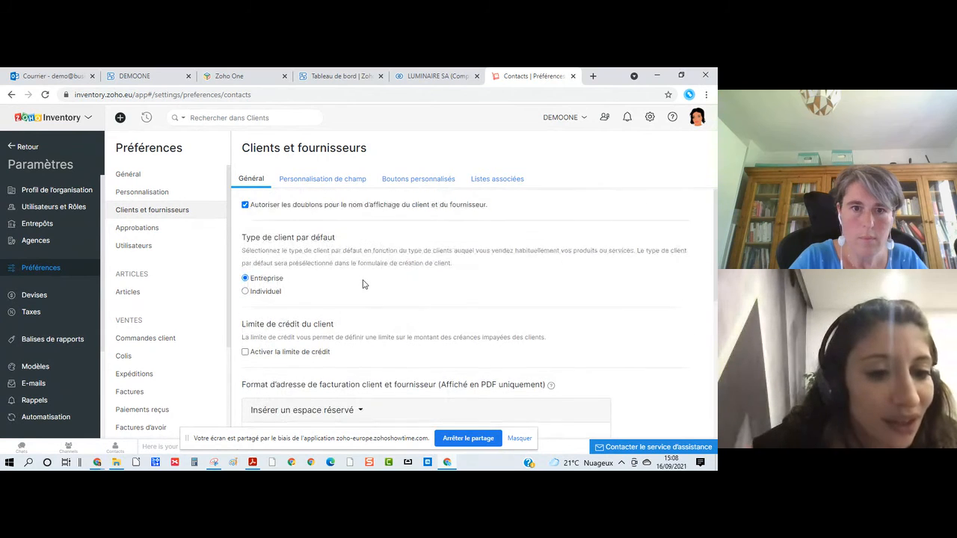
{"action": "scroll", "coordinate": [362, 284], "scroll_direction": "down", "scroll_amount": 4}
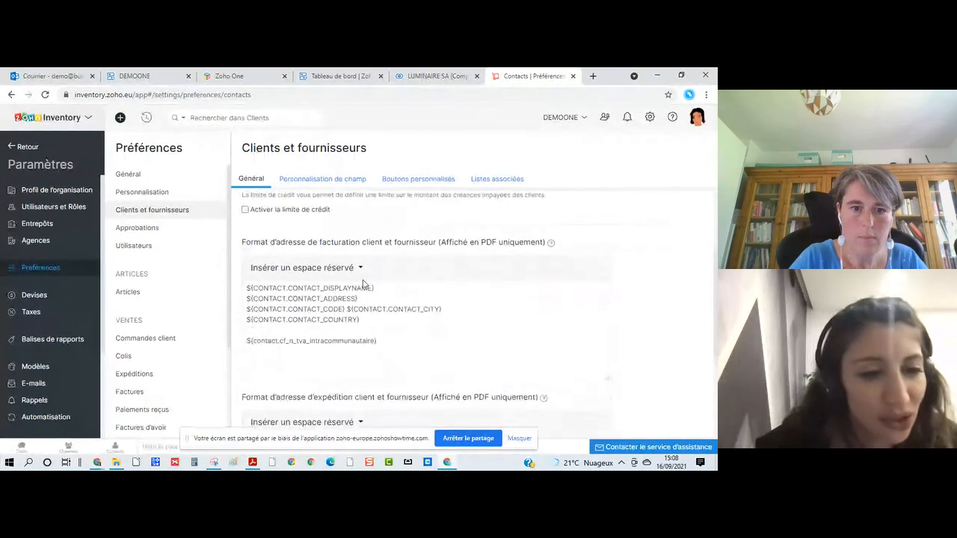
{"action": "scroll", "coordinate": [363, 281], "scroll_direction": "down", "scroll_amount": 1}
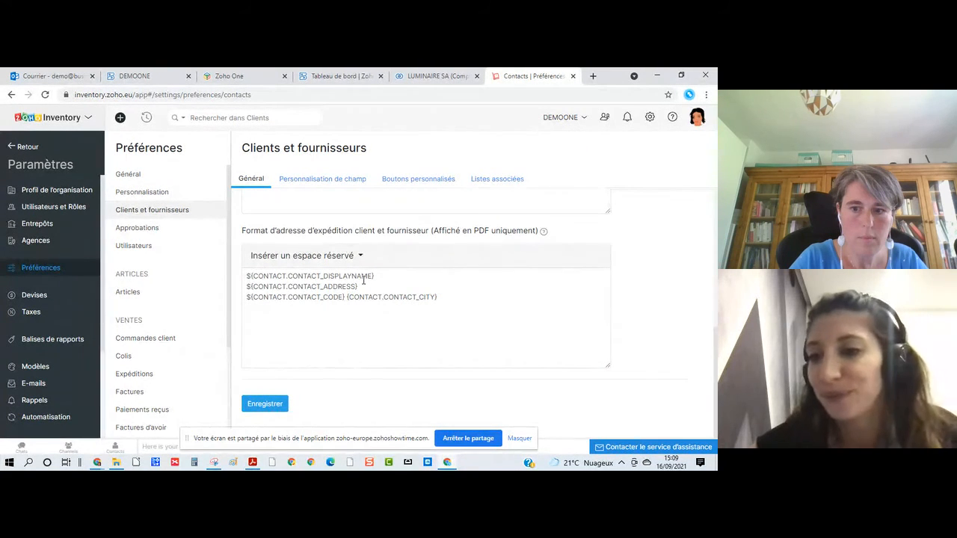
{"action": "scroll", "coordinate": [364, 279], "scroll_direction": "up", "scroll_amount": 5}
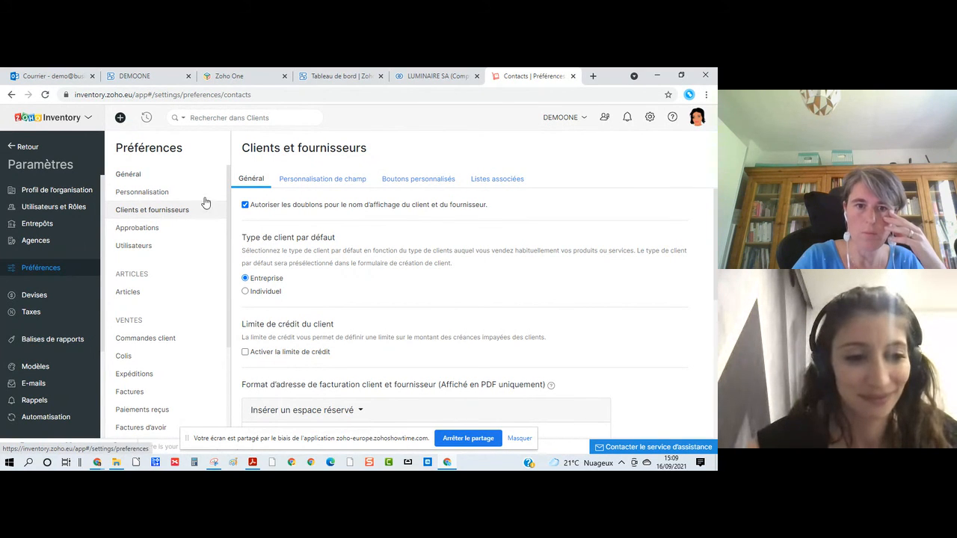
{"action": "scroll", "coordinate": [321, 283], "scroll_direction": "down", "scroll_amount": 1}
{"action": "scroll", "coordinate": [321, 283], "scroll_direction": "down", "scroll_amount": 3}
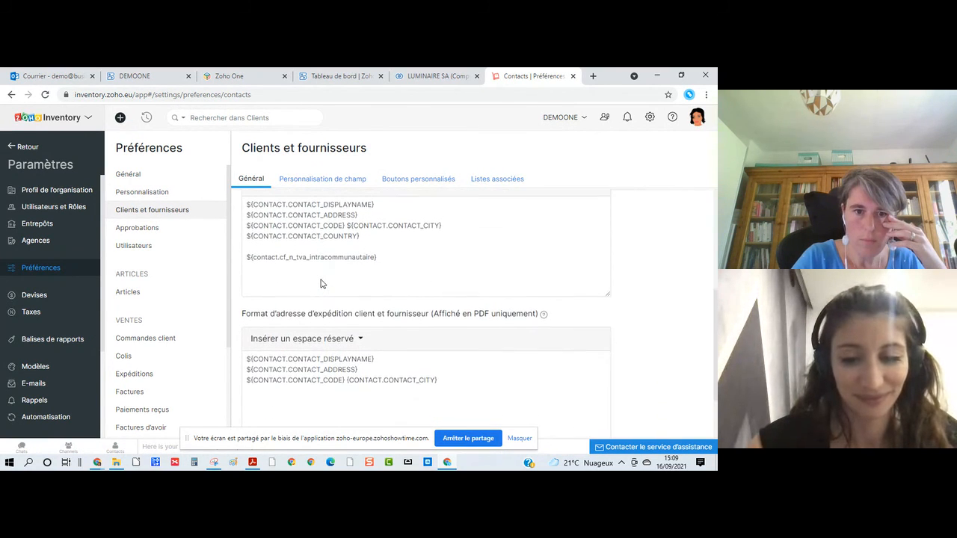
{"action": "scroll", "coordinate": [329, 224], "scroll_direction": "down", "scroll_amount": 1}
{"action": "left_click", "coordinate": [332, 181]}
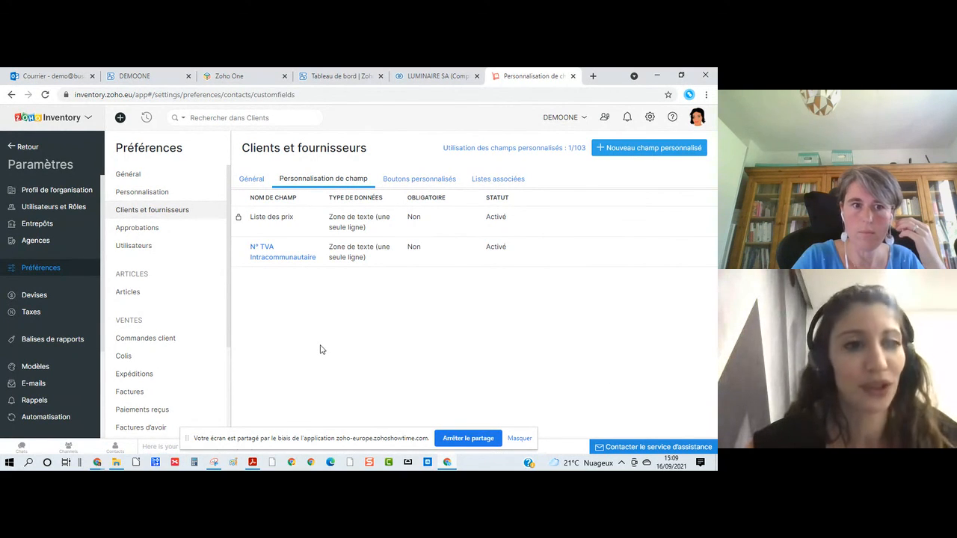
View the sales approval settings, look through the remaining preference categories, and open the list of users
{"action": "left_click", "coordinate": [139, 228]}
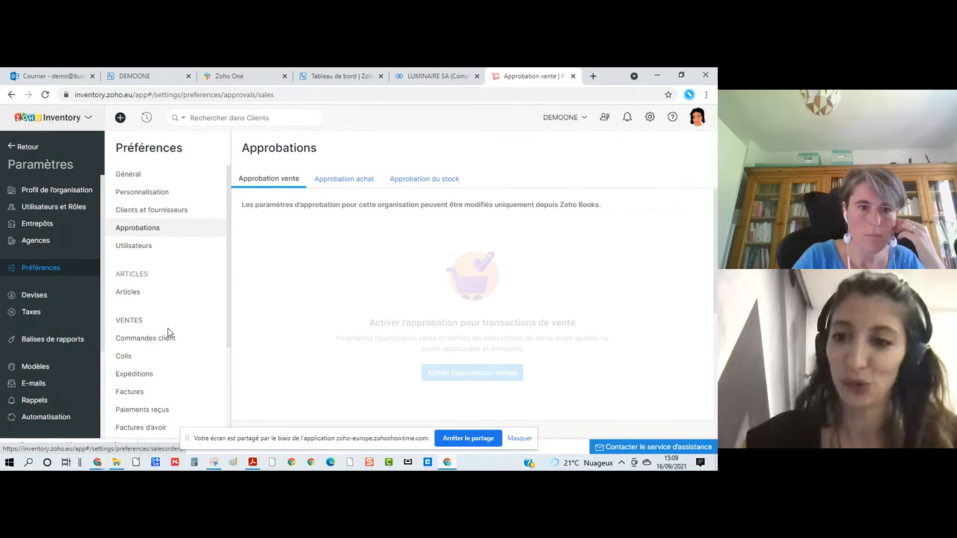
{"action": "scroll", "coordinate": [159, 371], "scroll_direction": "down", "scroll_amount": 3}
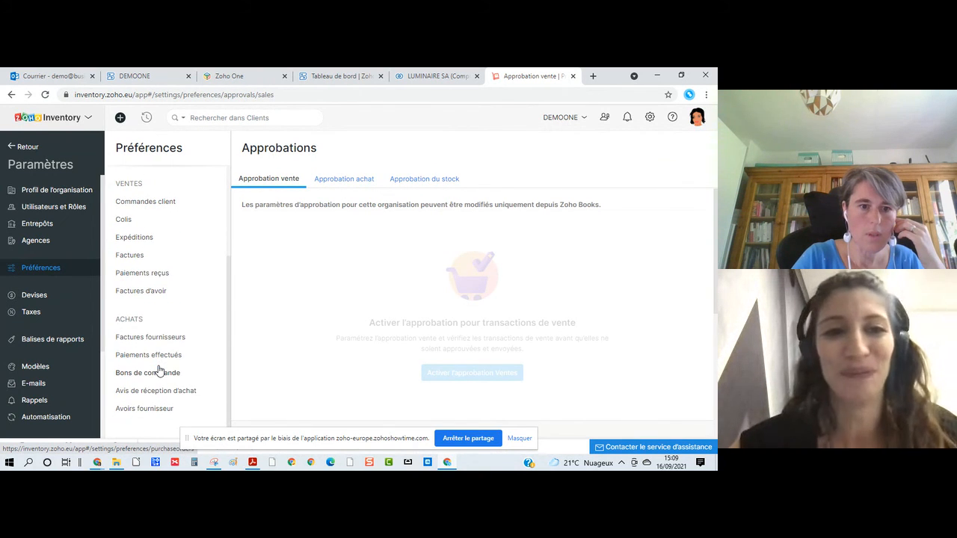
{"action": "scroll", "coordinate": [183, 256], "scroll_direction": "up", "scroll_amount": 3}
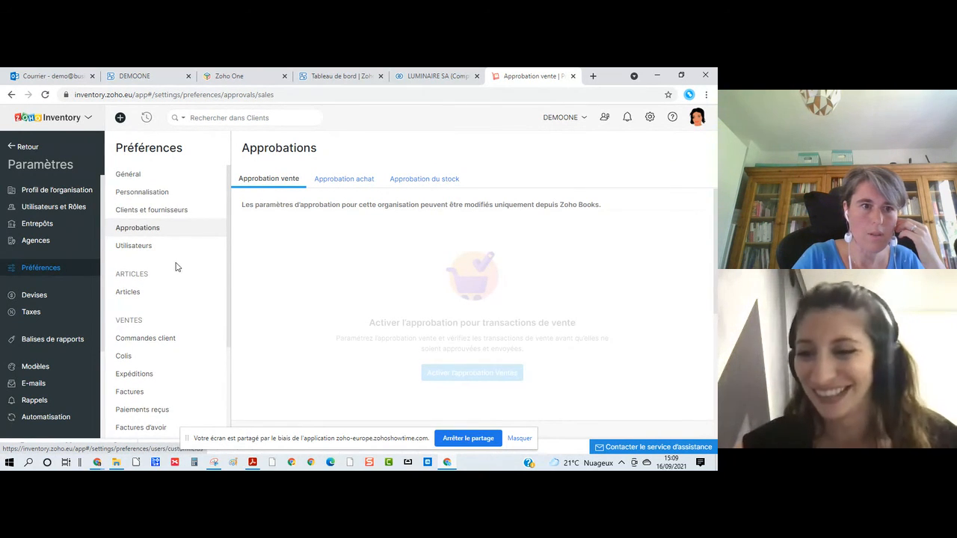
{"action": "left_click", "coordinate": [74, 214]}
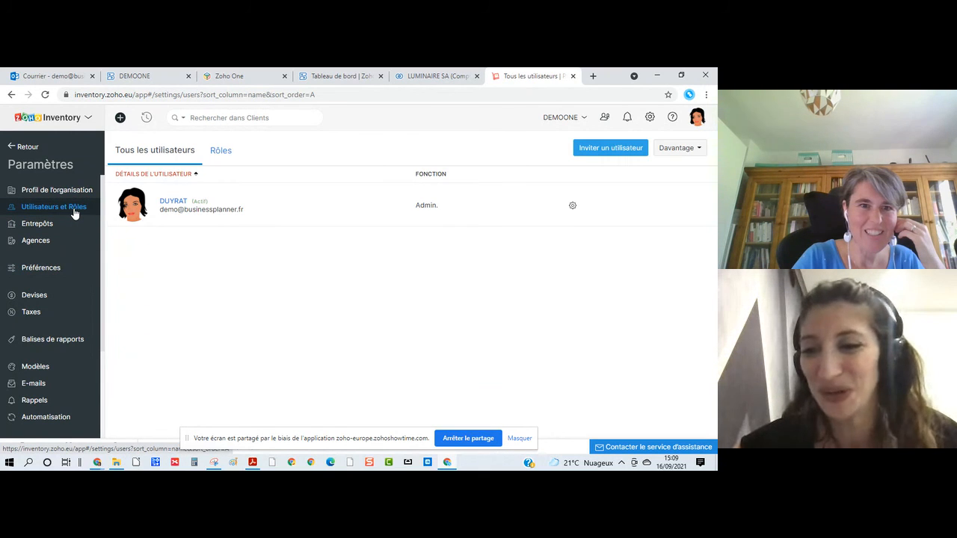
Leave the settings to return to the CLIENT DOMI SAS record and stop sharing the screen
{"action": "left_click", "coordinate": [12, 149]}
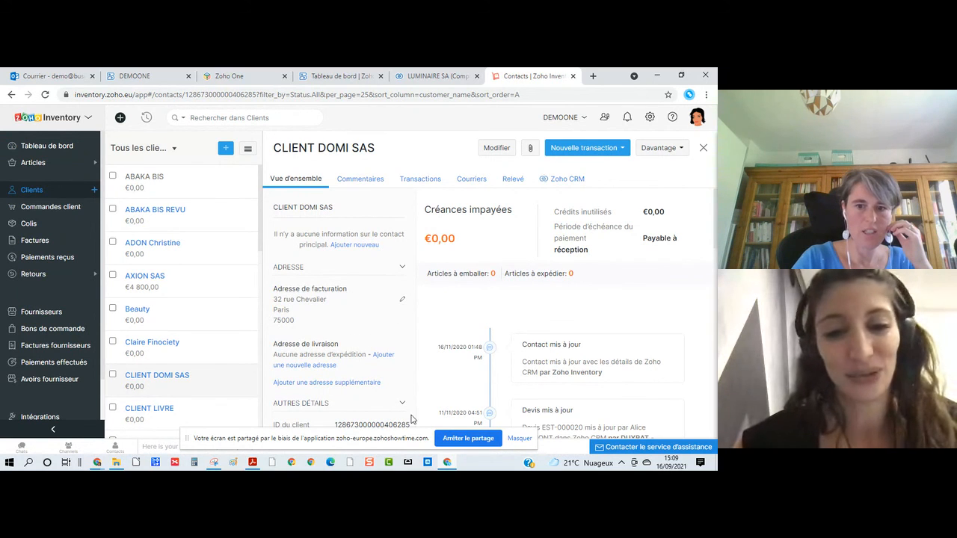
{"action": "left_click", "coordinate": [465, 438]}
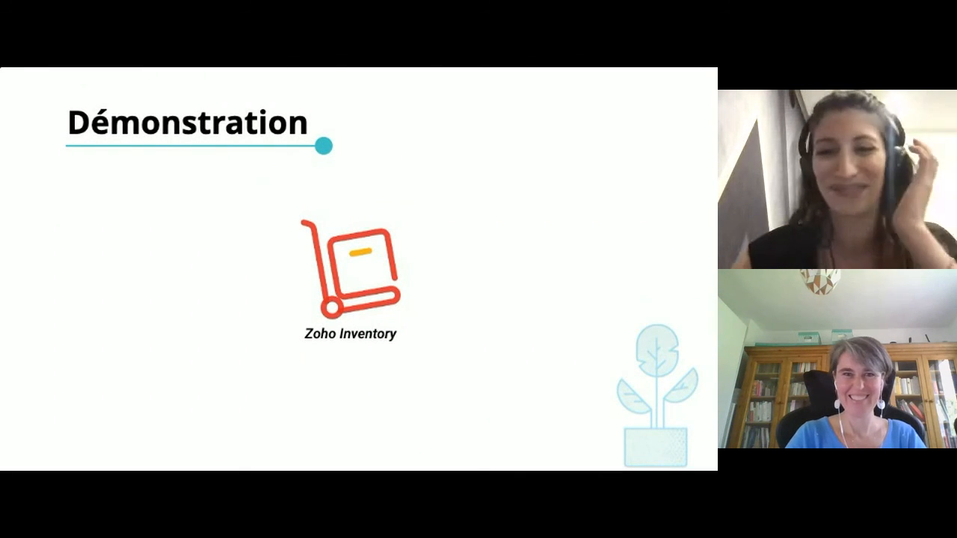
{"action": "key", "text": "Right"}
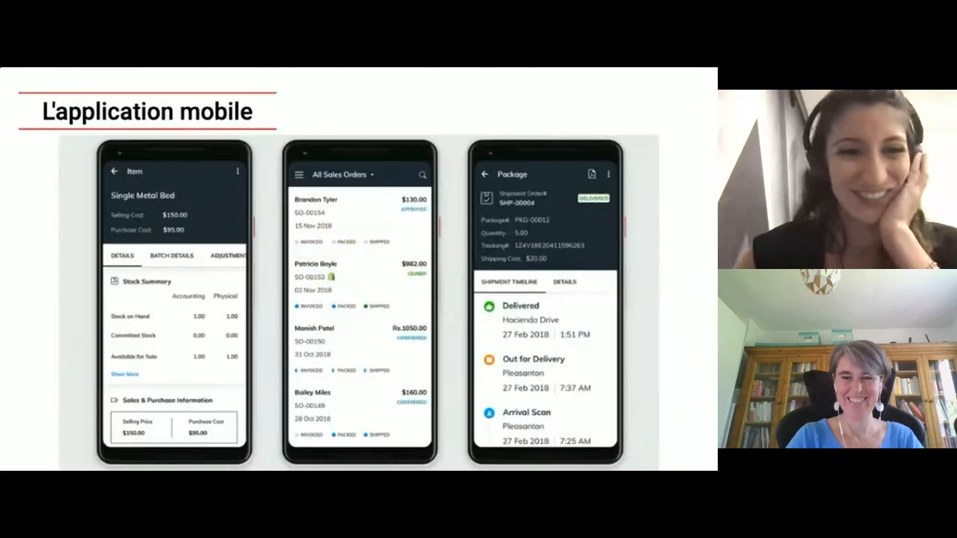